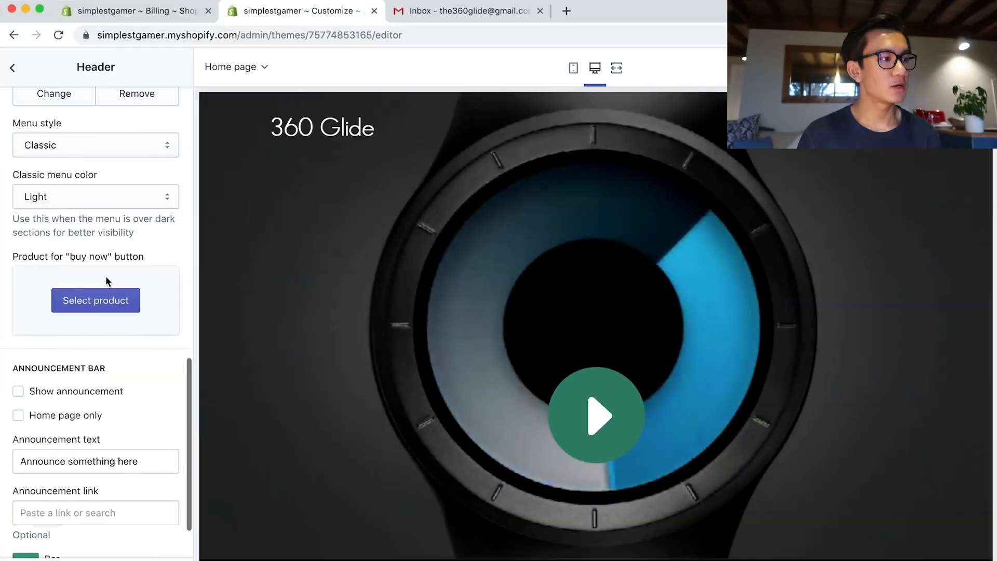
Set the announcement bar's background colour to #FFFFFF in the Header section settings.
{"action": "scroll", "coordinate": [107, 281], "scroll_direction": "down", "scroll_amount": 3}
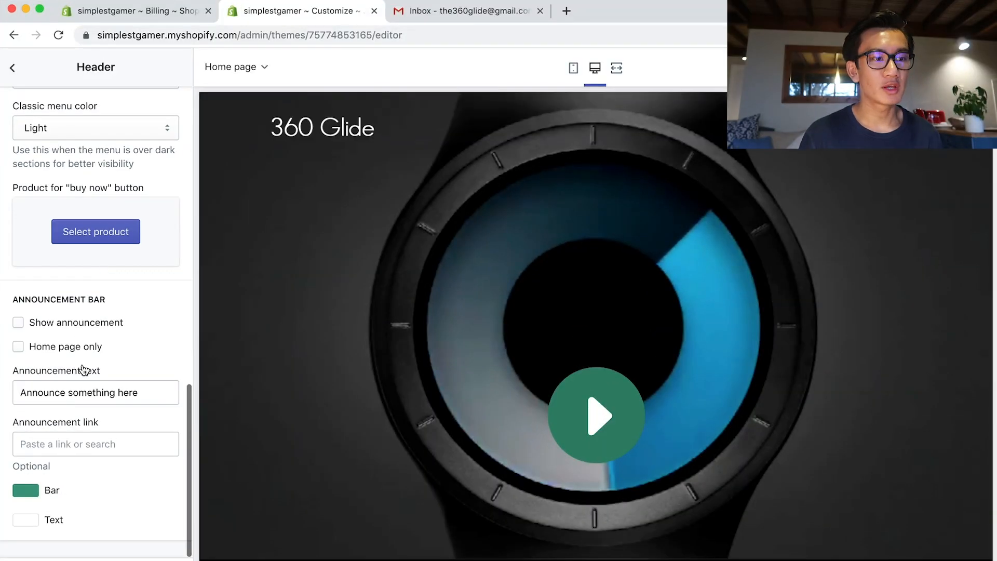
{"action": "left_click", "coordinate": [23, 496]}
{"action": "left_click_drag", "start_coordinate": [64, 522], "coordinate": [25, 499]}
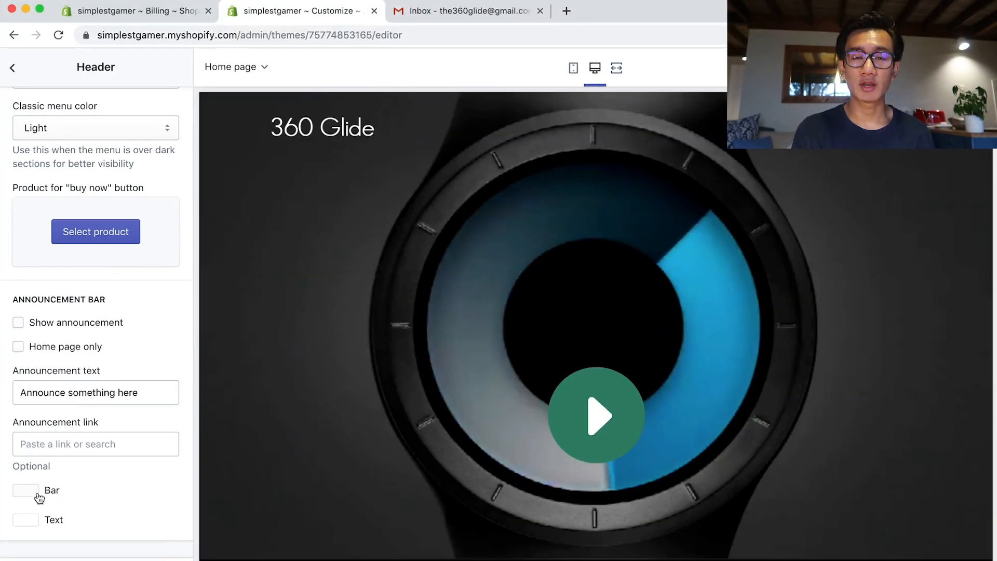
{"action": "left_click", "coordinate": [35, 495]}
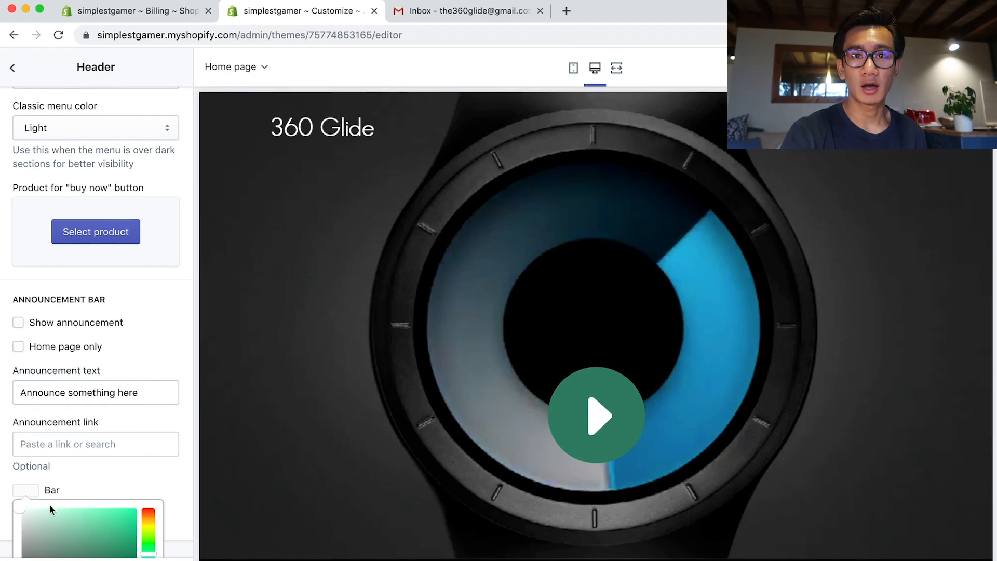
{"action": "left_click", "coordinate": [4, 491]}
{"action": "left_click", "coordinate": [135, 488]}
{"action": "scroll", "coordinate": [136, 489], "scroll_direction": "down", "scroll_amount": 4}
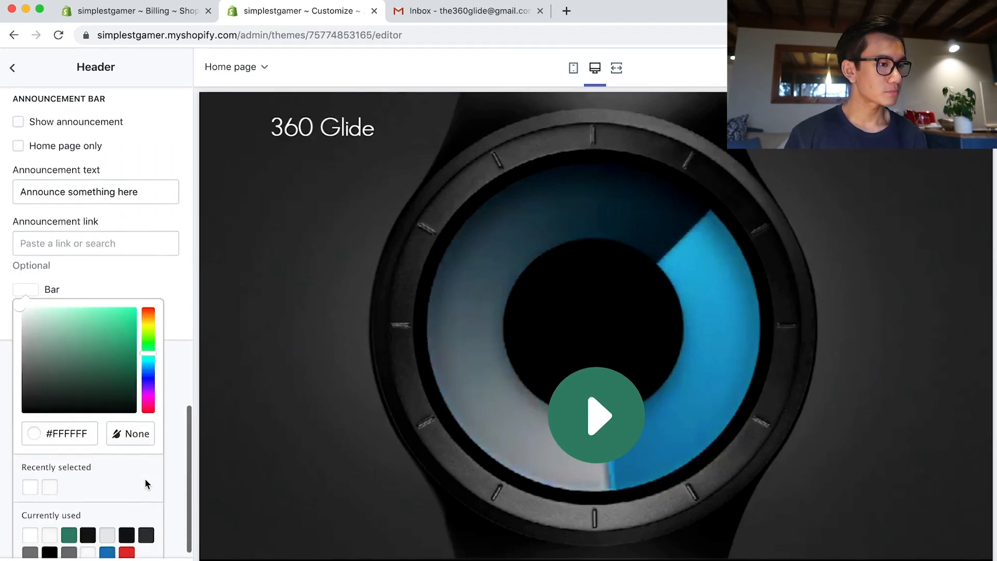
{"action": "left_click", "coordinate": [146, 282]}
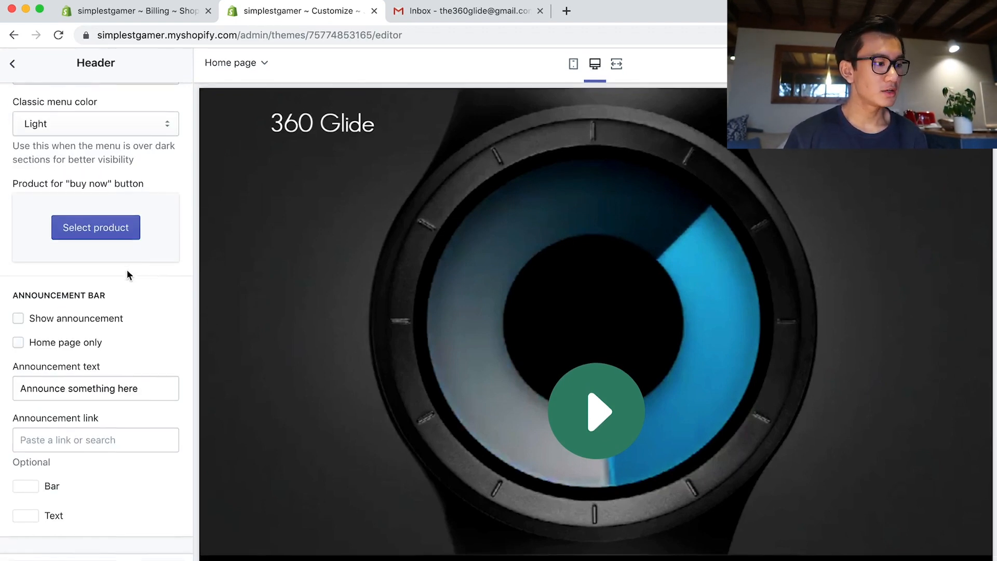
{"action": "left_click", "coordinate": [19, 78]}
Set the text color of the home page Video section to Light.
{"action": "left_click", "coordinate": [67, 246]}
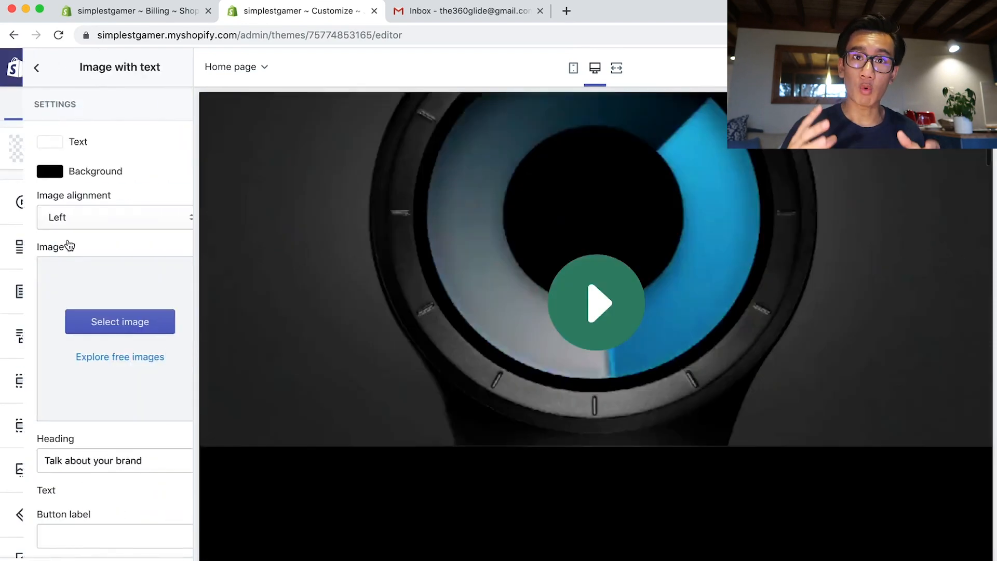
{"action": "left_click", "coordinate": [32, 68]}
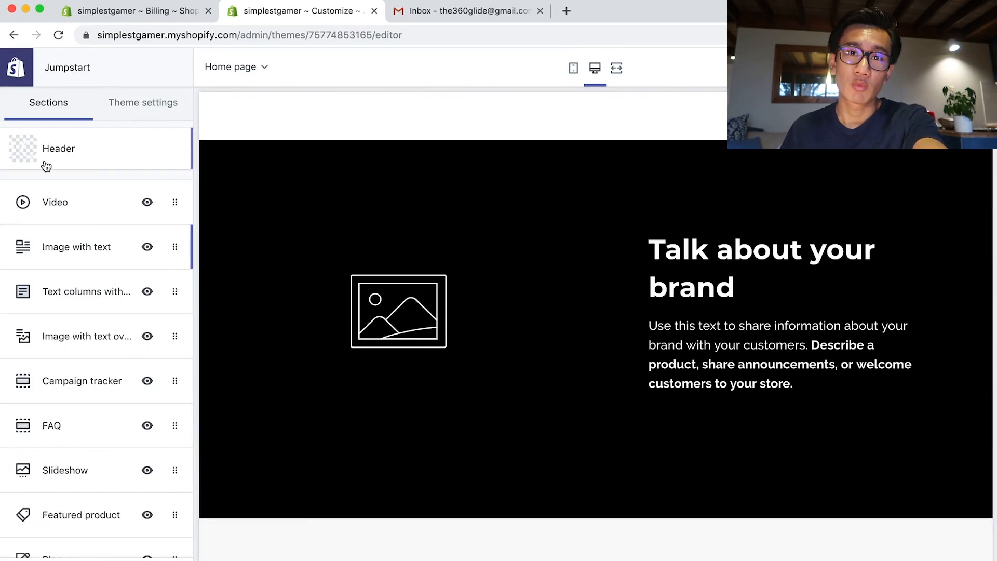
{"action": "left_click", "coordinate": [58, 202]}
{"action": "scroll", "coordinate": [101, 340], "scroll_direction": "down", "scroll_amount": 5}
{"action": "left_click", "coordinate": [107, 194]}
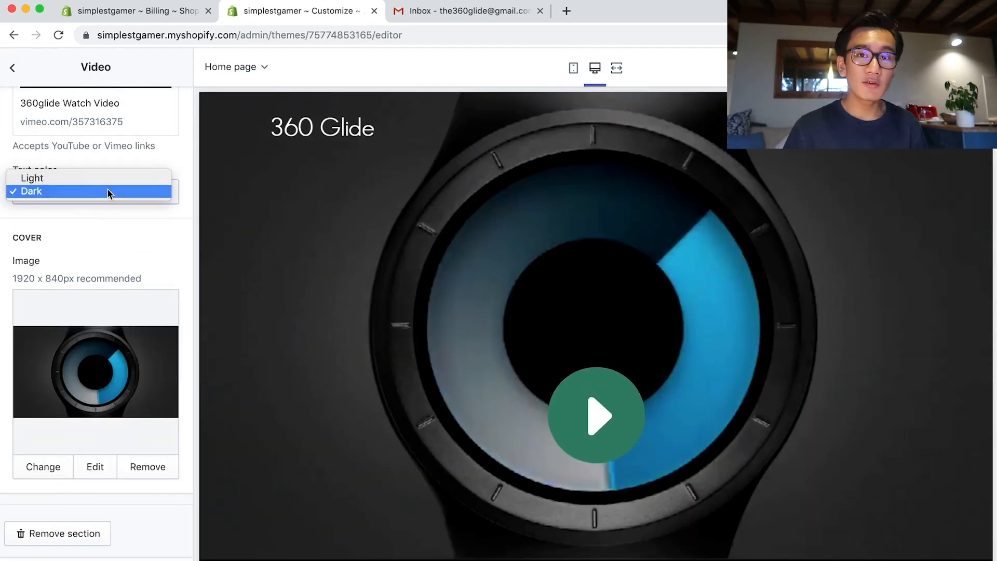
{"action": "left_click", "coordinate": [100, 178]}
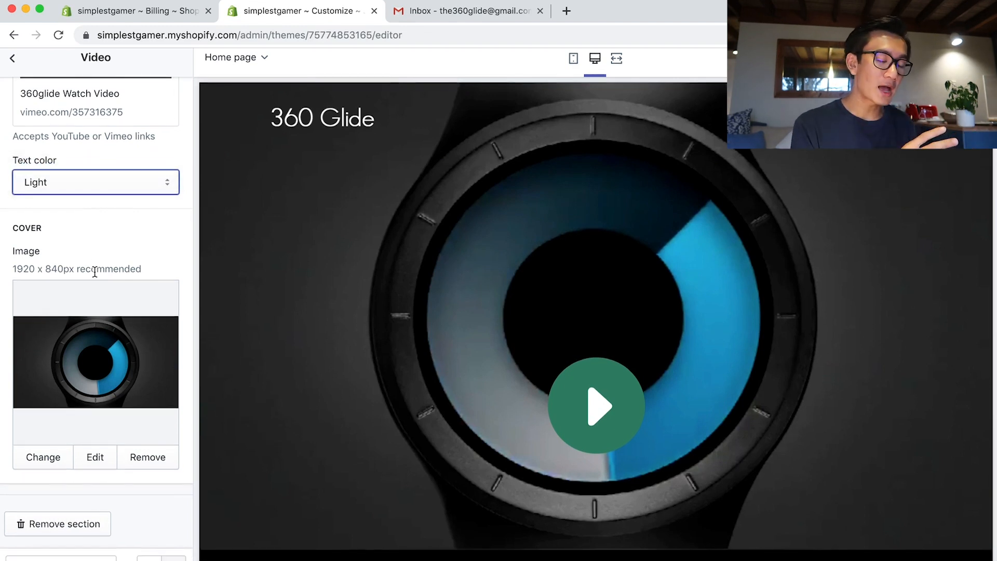
Enter "The 360 Glide" as the heading of the Video section.
{"action": "scroll", "coordinate": [103, 326], "scroll_direction": "up", "scroll_amount": 5}
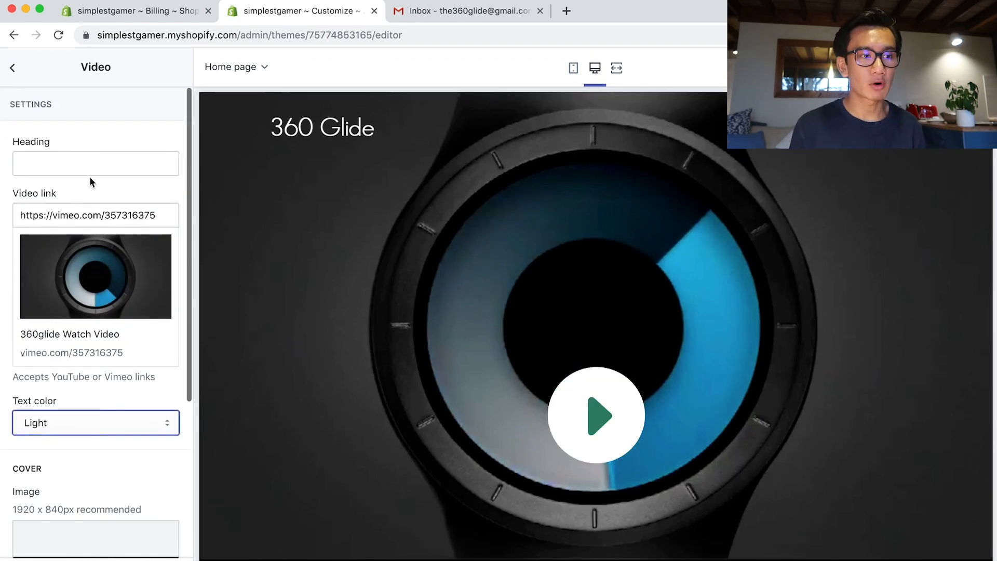
{"action": "scroll", "coordinate": [92, 457], "scroll_direction": "down", "scroll_amount": 5}
{"action": "scroll", "coordinate": [96, 473], "scroll_direction": "up", "scroll_amount": 5}
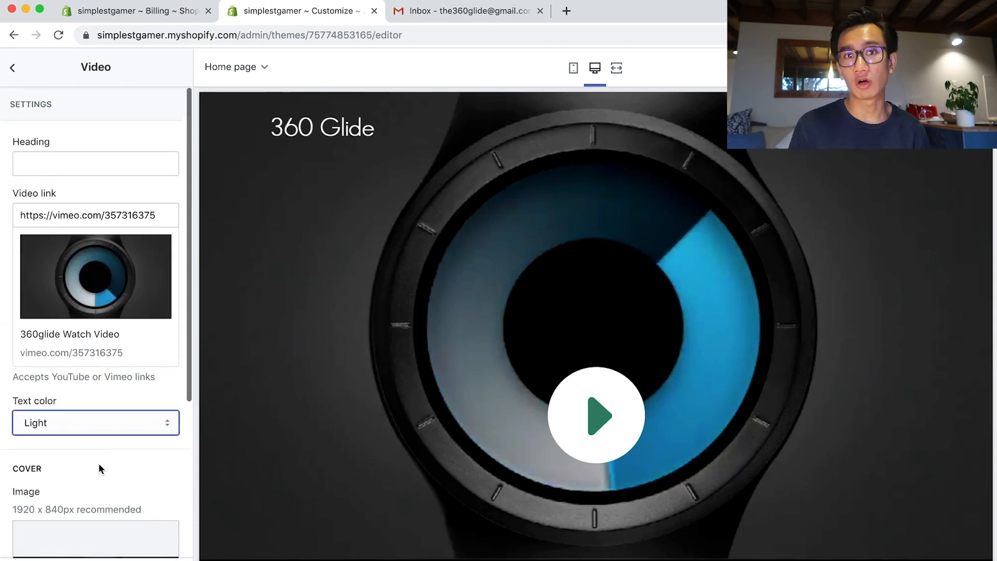
{"action": "left_click", "coordinate": [108, 170]}
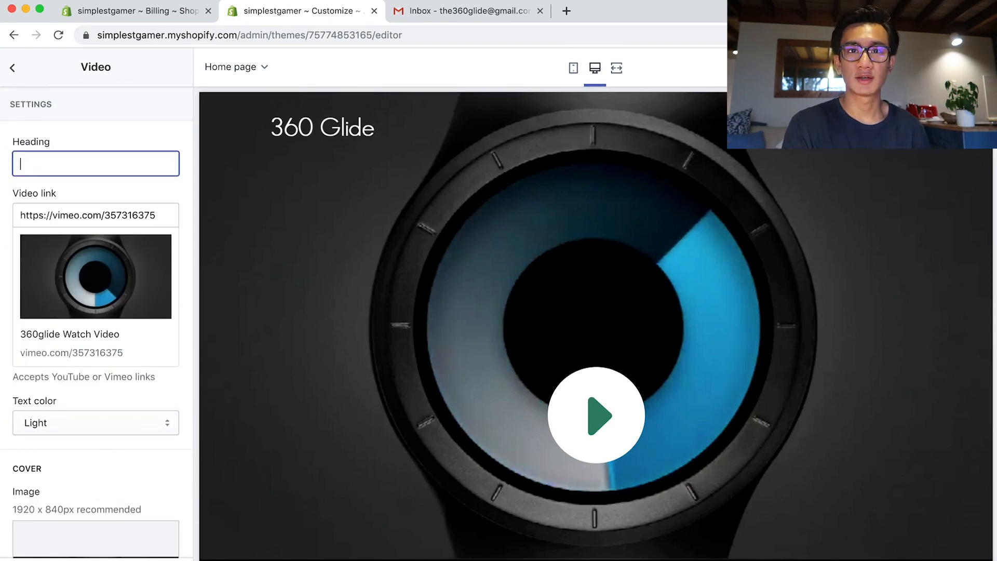
{"action": "type", "text": "The 306"}
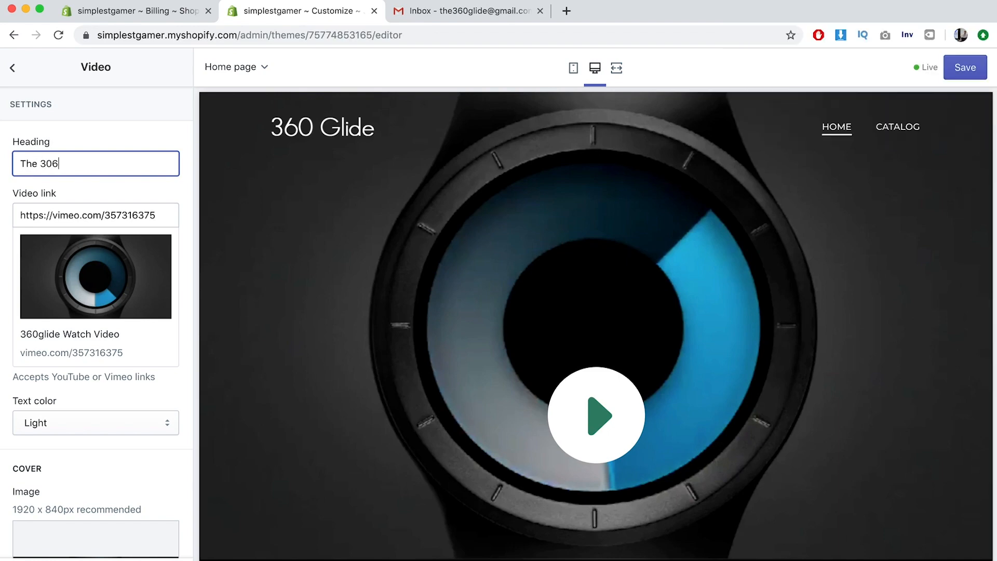
{"action": "left_click", "coordinate": [13, 68]}
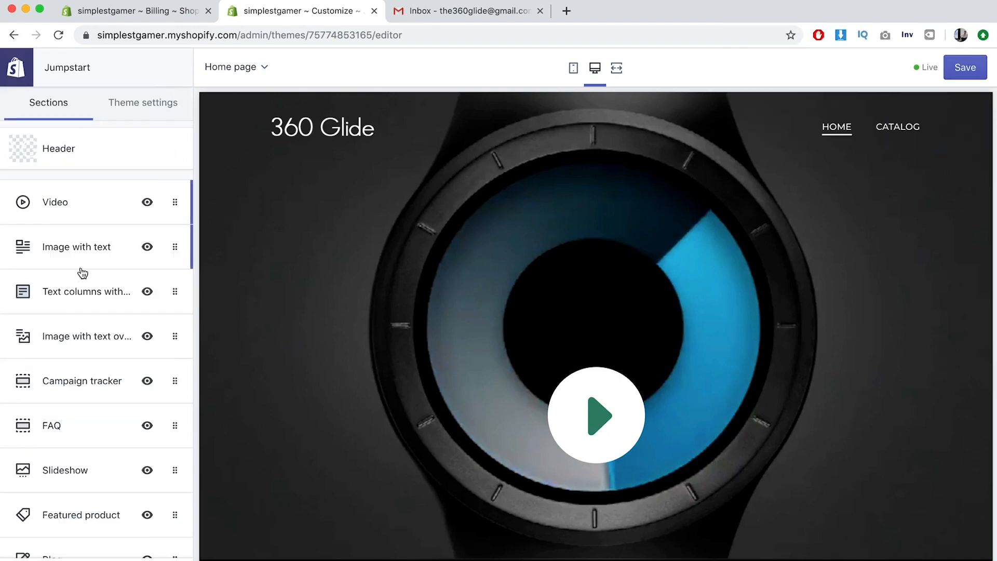
Turn off the separate home page logo in the Header section settings.
{"action": "left_click", "coordinate": [71, 256]}
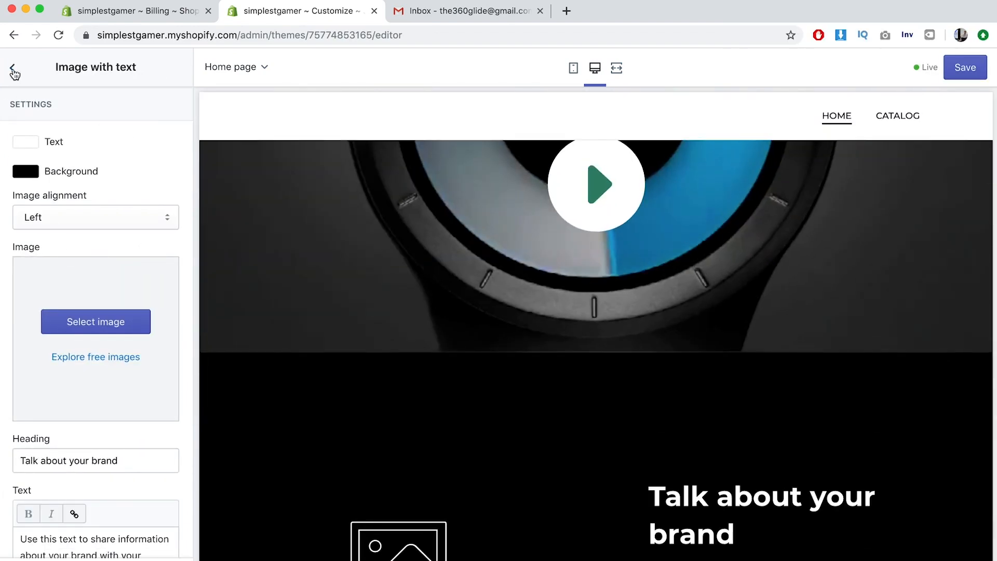
{"action": "left_click", "coordinate": [14, 75]}
{"action": "left_click", "coordinate": [67, 162]}
{"action": "scroll", "coordinate": [93, 312], "scroll_direction": "down", "scroll_amount": 4}
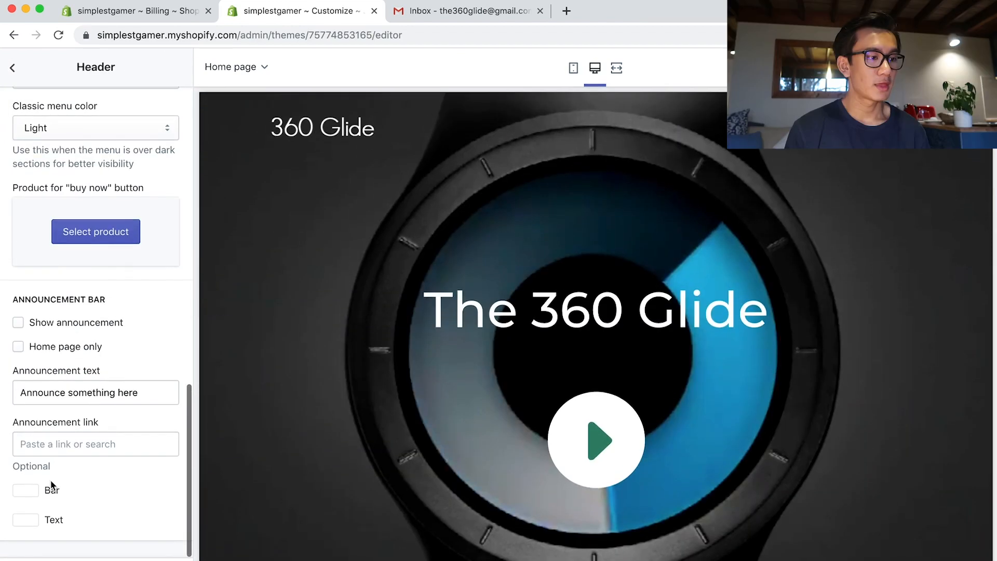
{"action": "scroll", "coordinate": [75, 418], "scroll_direction": "up", "scroll_amount": 2}
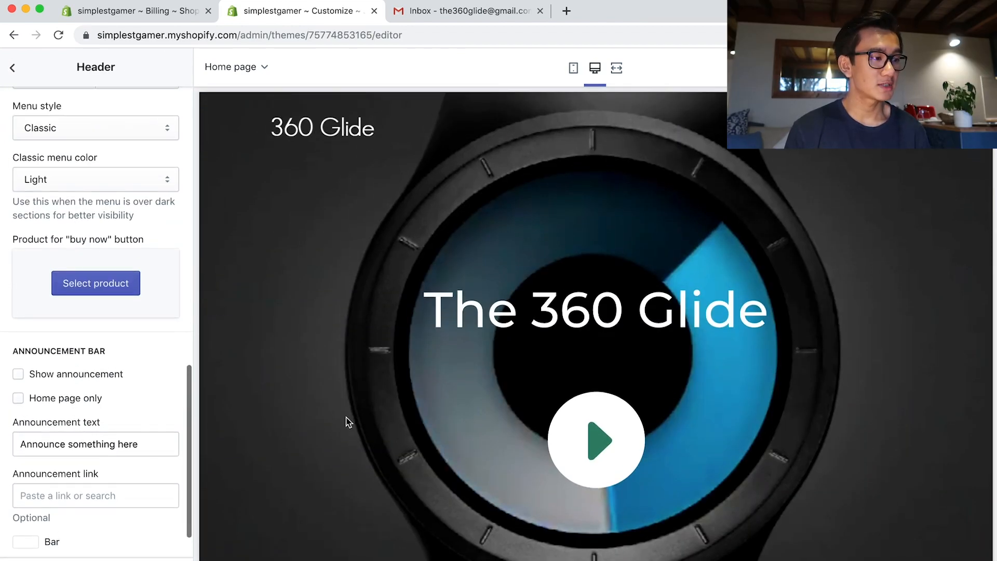
{"action": "scroll", "coordinate": [349, 422], "scroll_direction": "down", "scroll_amount": 5}
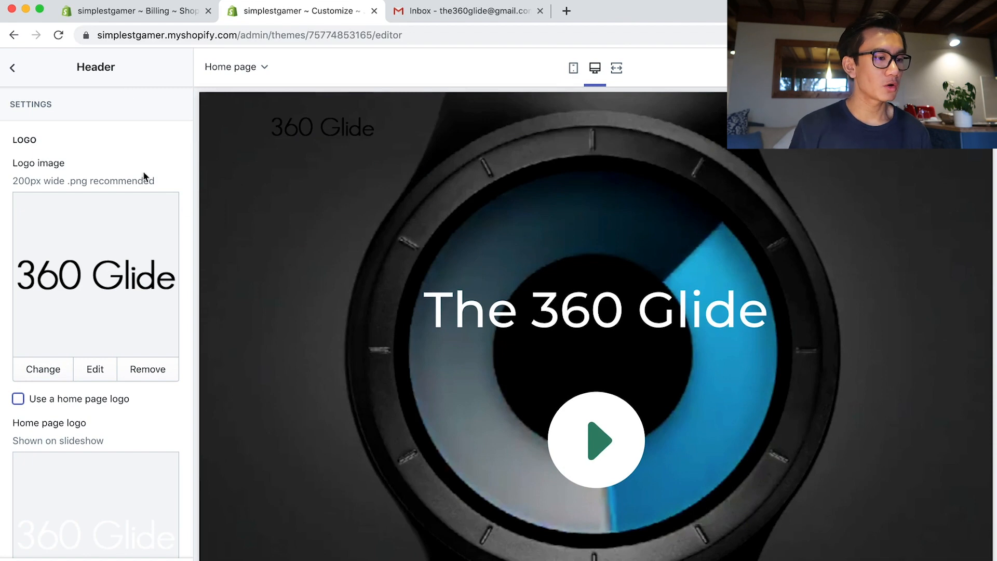
Shorten the Video section's heading to "360 Glide".
{"action": "left_click", "coordinate": [12, 65]}
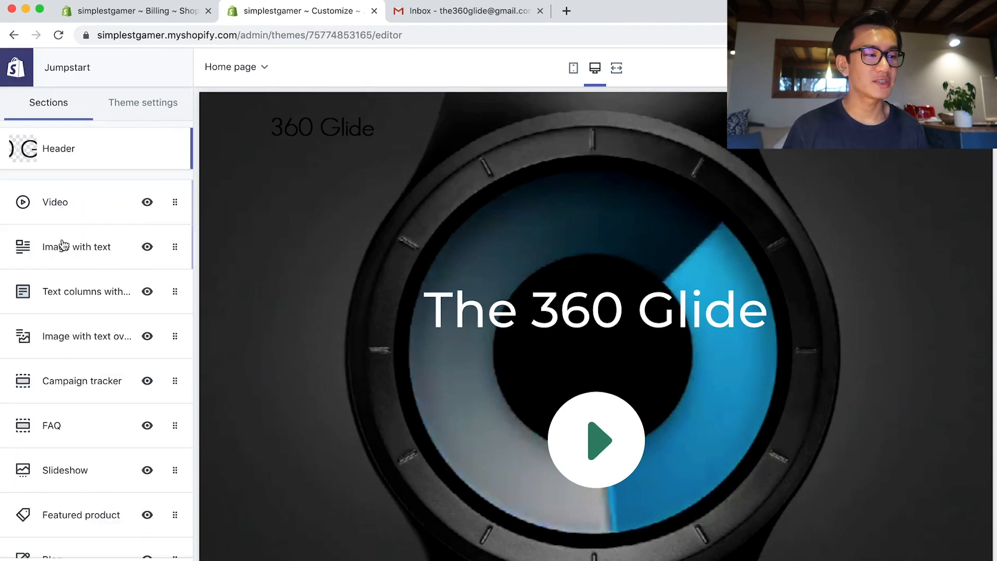
{"action": "left_click", "coordinate": [59, 206]}
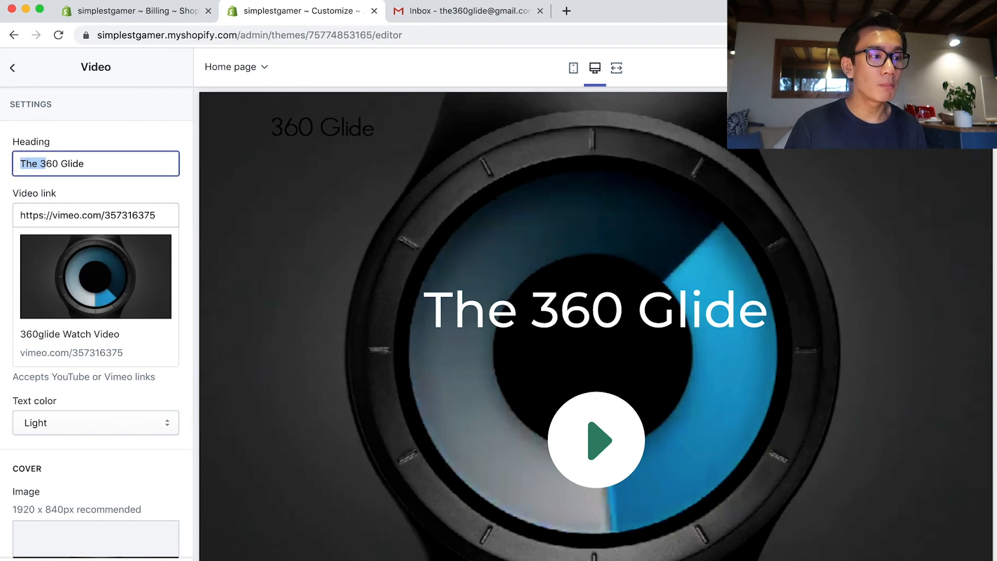
{"action": "left_click", "coordinate": [12, 68]}
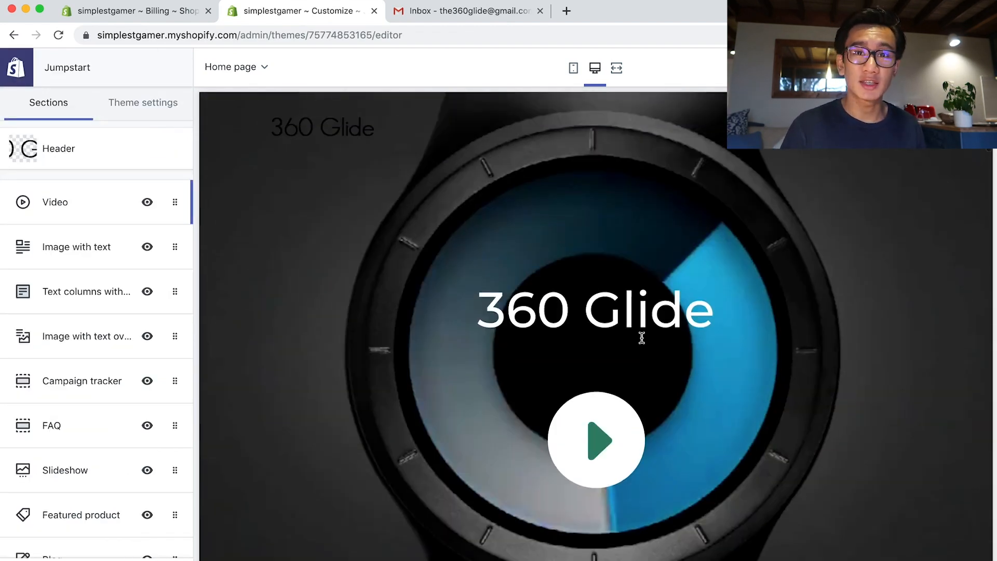
Upload the photo of the watch worn on a wrist and use it as the Image with text section's image.
{"action": "scroll", "coordinate": [526, 336], "scroll_direction": "down", "scroll_amount": 10}
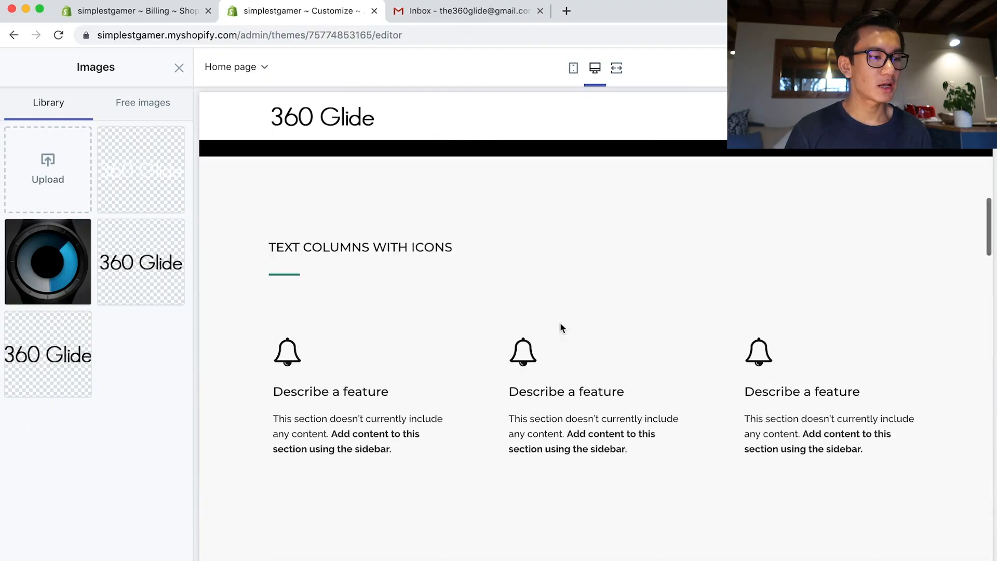
{"action": "scroll", "coordinate": [559, 323], "scroll_direction": "down", "scroll_amount": 7}
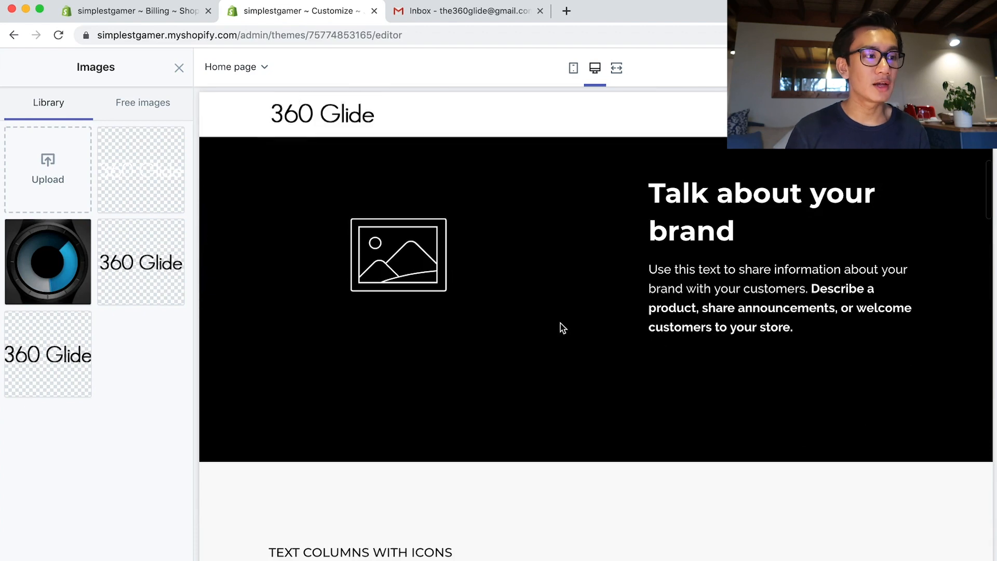
{"action": "scroll", "coordinate": [559, 323], "scroll_direction": "up", "scroll_amount": 2}
{"action": "scroll", "coordinate": [559, 323], "scroll_direction": "down", "scroll_amount": 10}
{"action": "scroll", "coordinate": [559, 323], "scroll_direction": "up", "scroll_amount": 12}
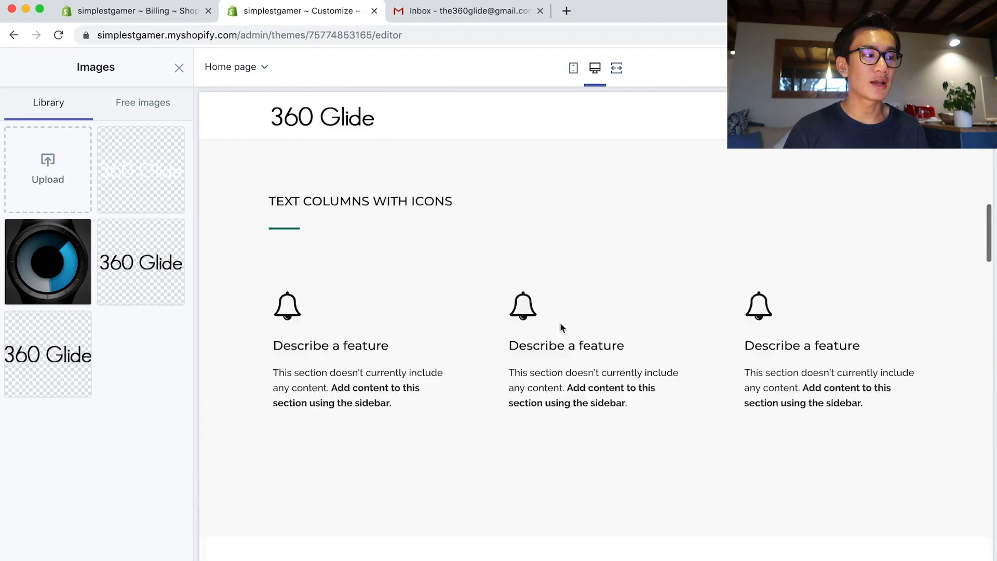
{"action": "left_click", "coordinate": [74, 202]}
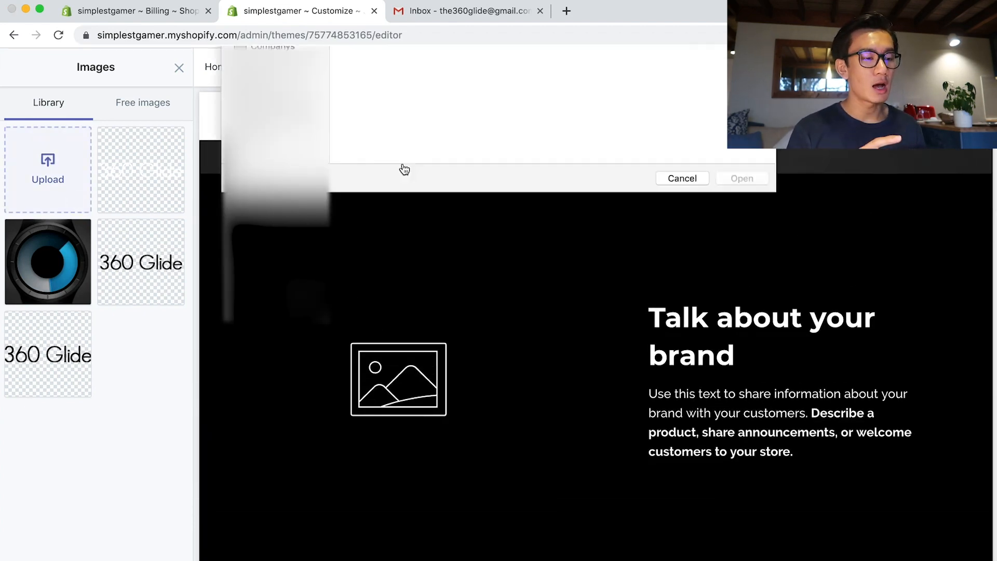
{"action": "double_click", "coordinate": [722, 107]}
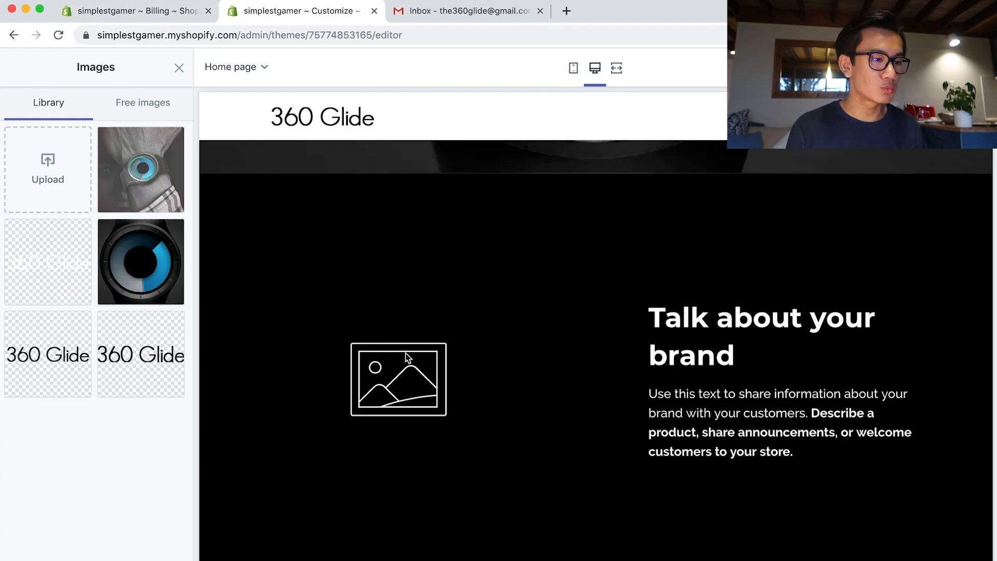
{"action": "scroll", "coordinate": [406, 354], "scroll_direction": "down", "scroll_amount": 10}
{"action": "scroll", "coordinate": [406, 357], "scroll_direction": "down", "scroll_amount": 10}
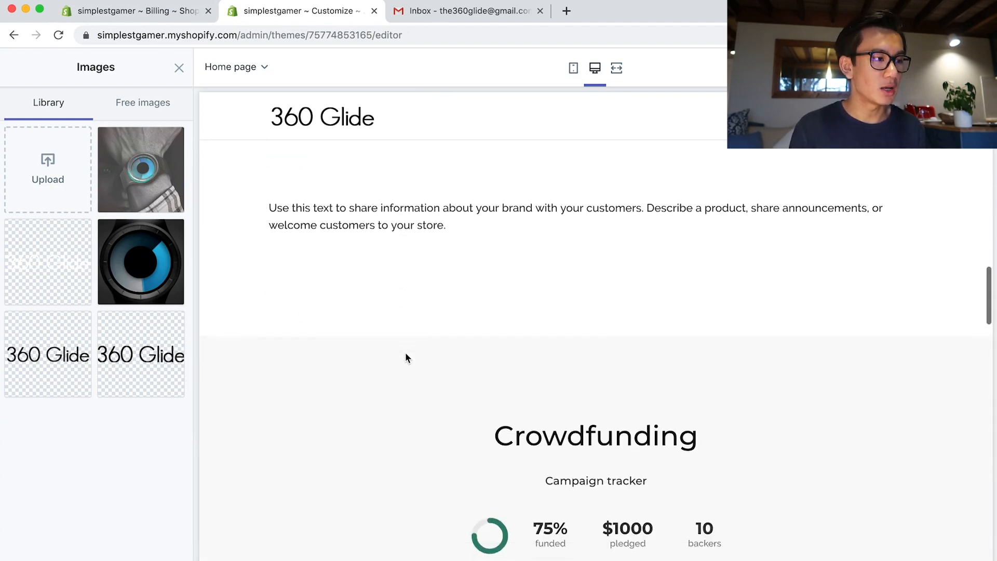
{"action": "scroll", "coordinate": [406, 357], "scroll_direction": "up", "scroll_amount": 15}
{"action": "scroll", "coordinate": [405, 357], "scroll_direction": "up", "scroll_amount": 5}
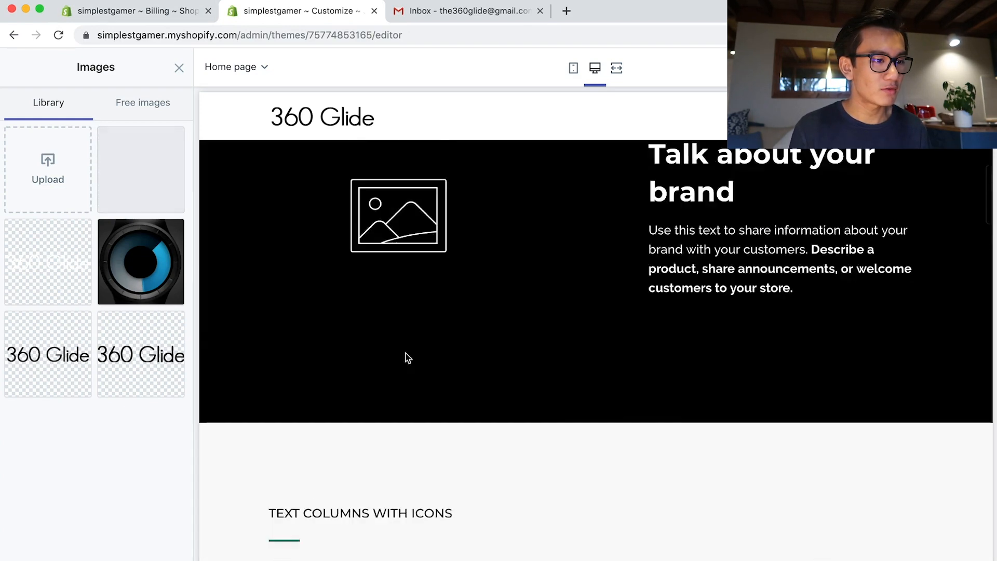
Set the Image with text heading to "Elegant & Sleek Design" and select all of the section's body text.
{"action": "type", "text": "Elegan"}
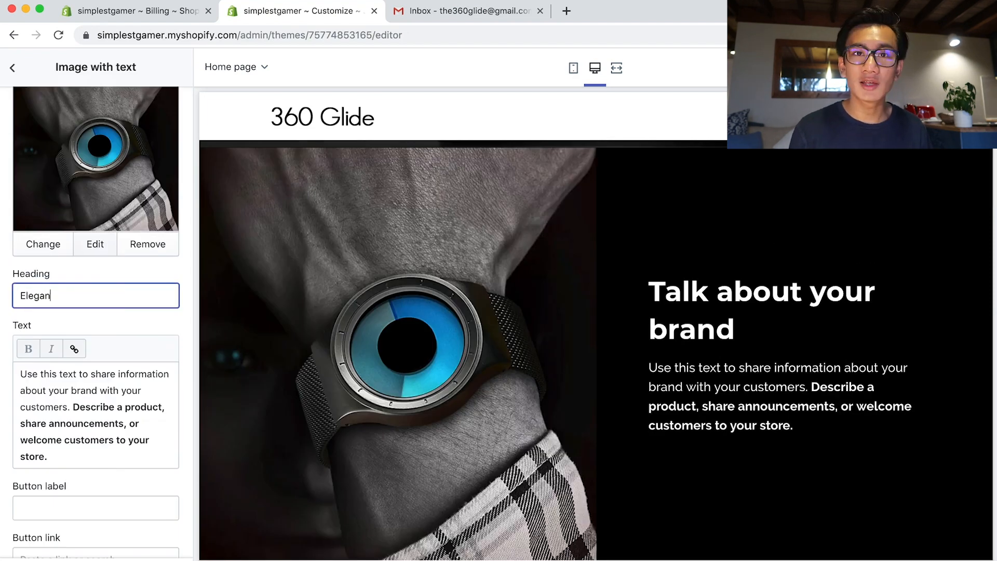
{"action": "type", "text": "t & Sleek Design"}
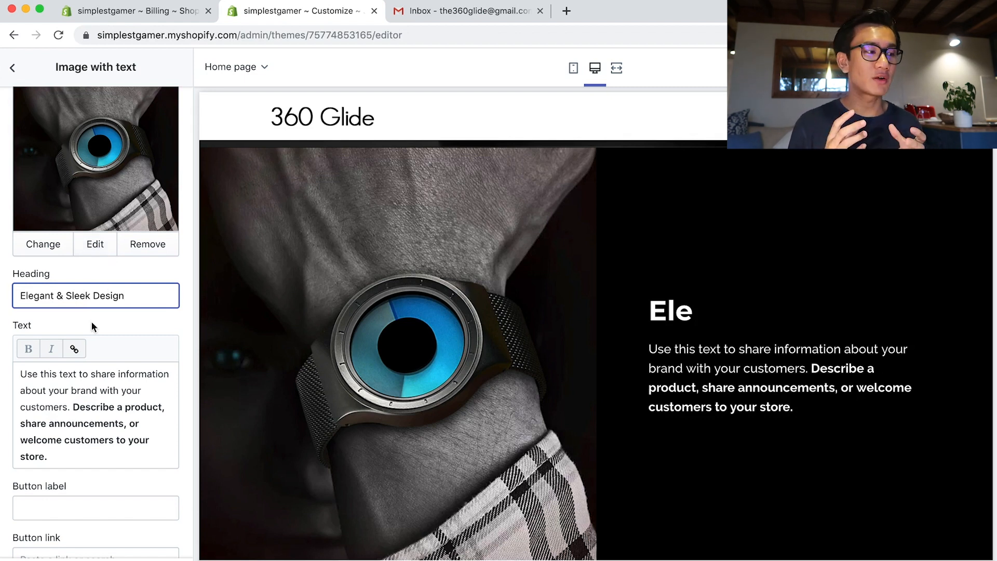
{"action": "left_click", "coordinate": [67, 438]}
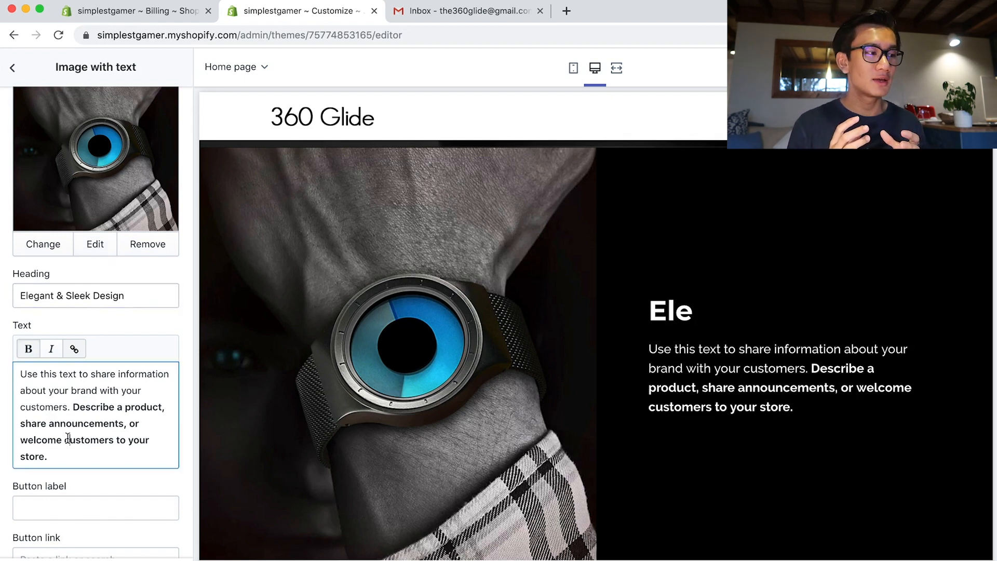
{"action": "key", "text": "super+a"}
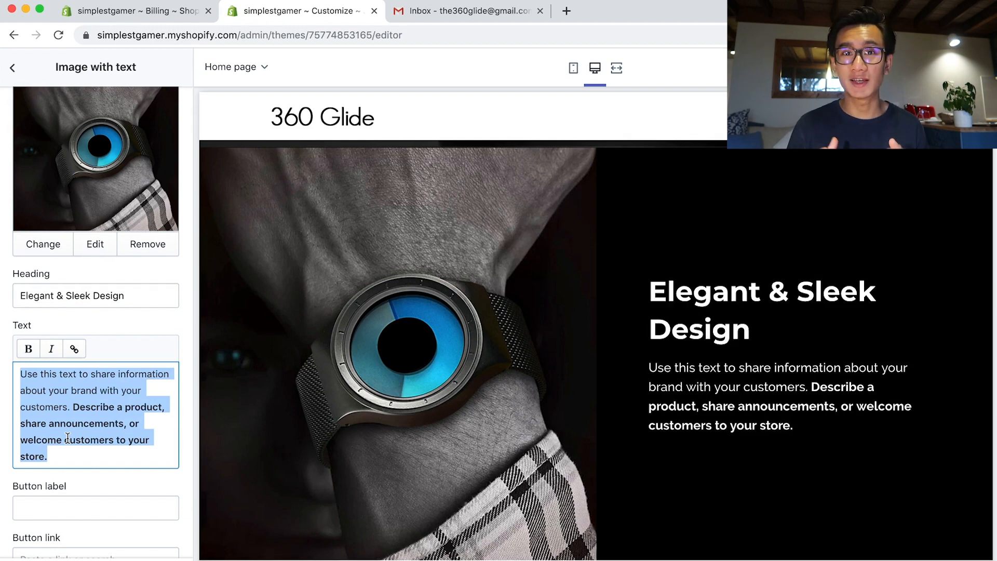
Search Google in a new browser tab for "french archteture inspired".
{"action": "left_click", "coordinate": [566, 11]}
{"action": "type", "text": "french archteture inspr"}
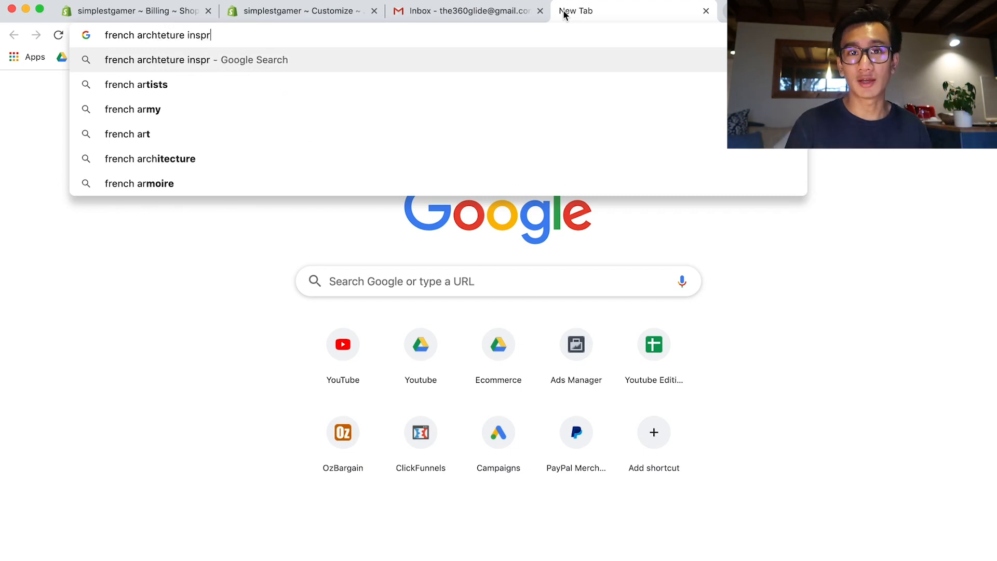
{"action": "key", "text": "BackSpace"}
{"action": "type", "text": "ired"}
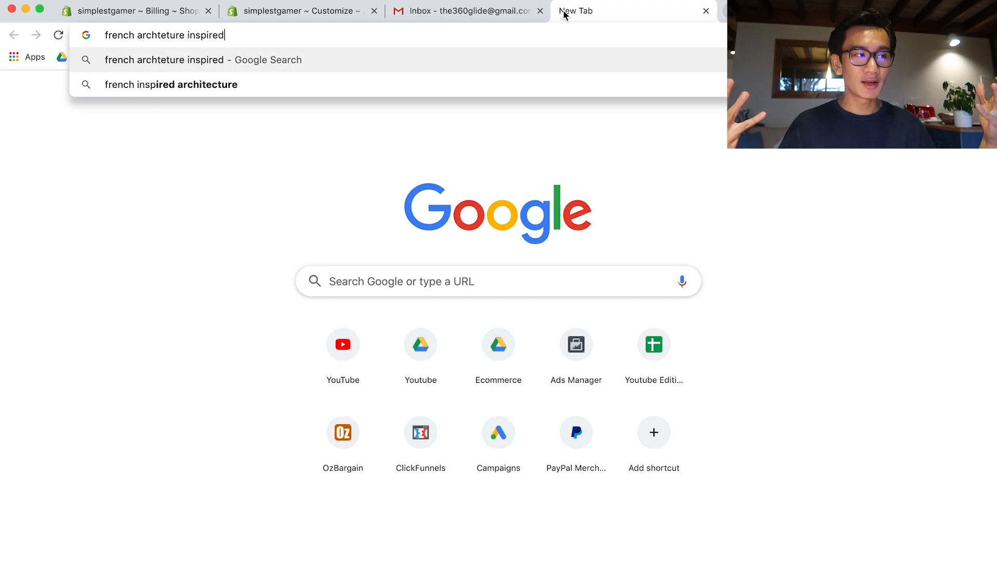
{"action": "key", "text": "Return"}
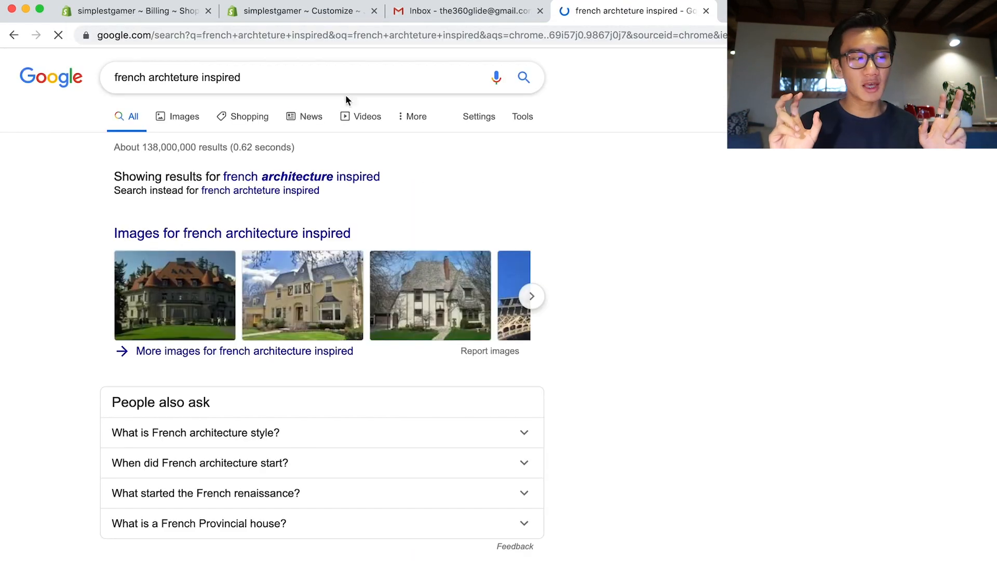
Look over the French architecture results and search Google for "modern architecture inspired" instead.
{"action": "scroll", "coordinate": [494, 297], "scroll_direction": "down", "scroll_amount": 3}
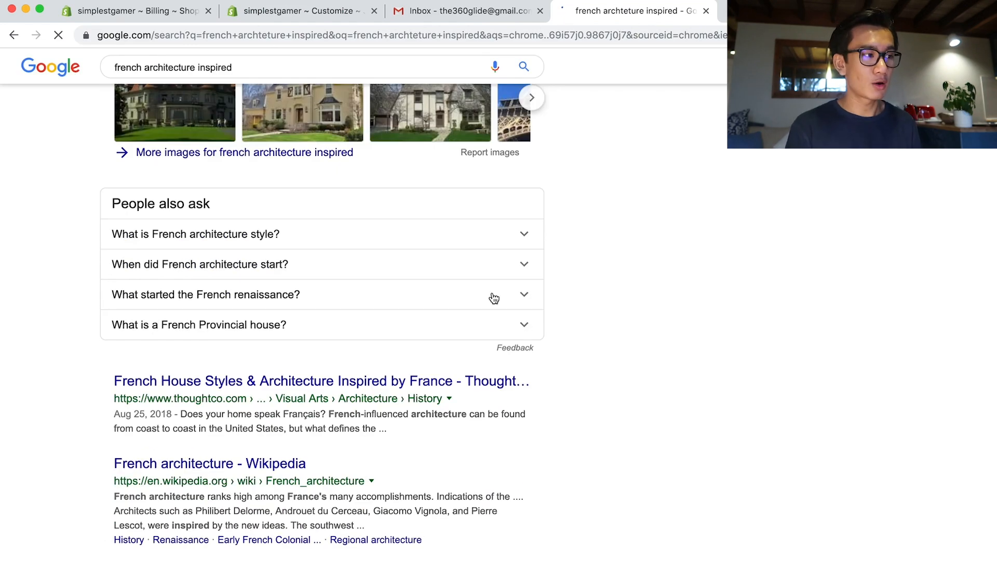
{"action": "scroll", "coordinate": [494, 298], "scroll_direction": "up", "scroll_amount": 3}
{"action": "left_click", "coordinate": [280, 78]}
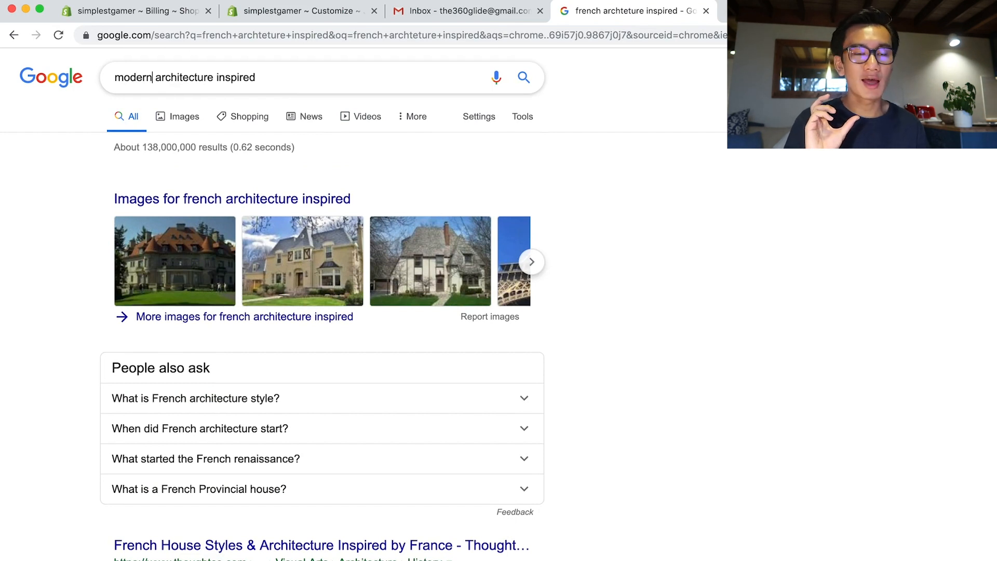
{"action": "key", "text": "BackSpace"}
{"action": "key", "text": "BackSpace"}
{"action": "key", "text": "BackSpace"}
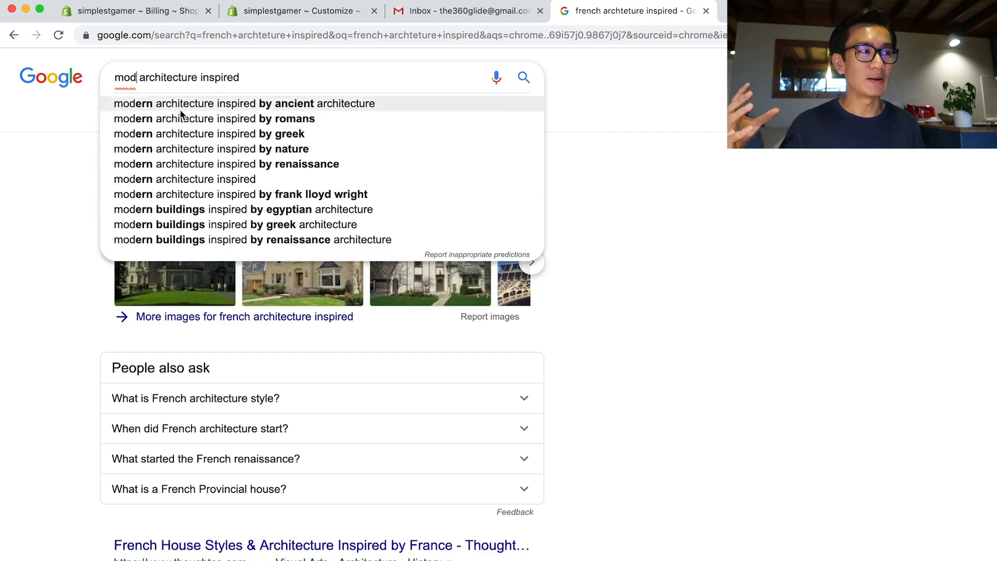
{"action": "left_click", "coordinate": [184, 179]}
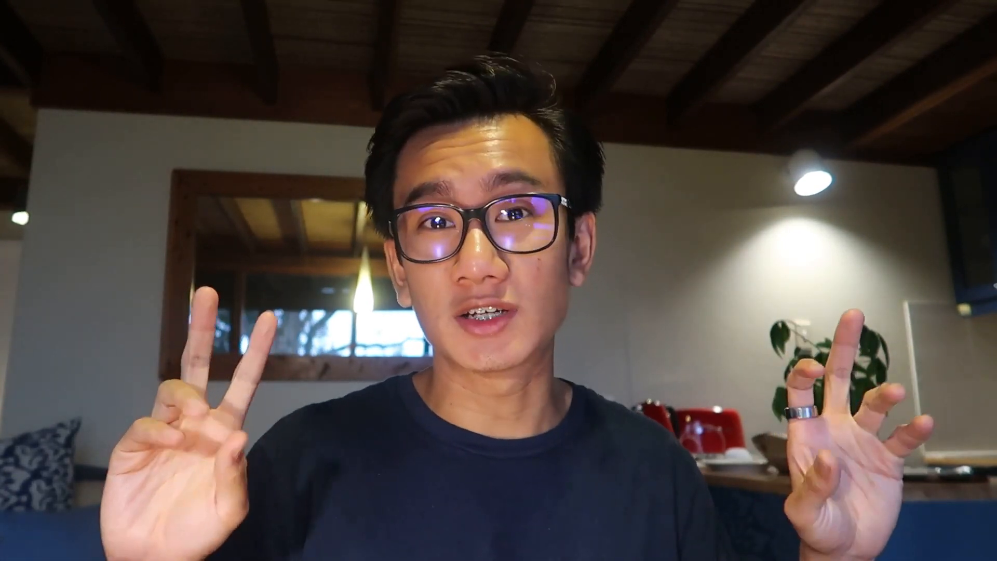
Set the Image with text heading to "Modern Architecture Inspired" and leave the section's body text empty.
{"action": "type", "text": "chitecture Inspired"}
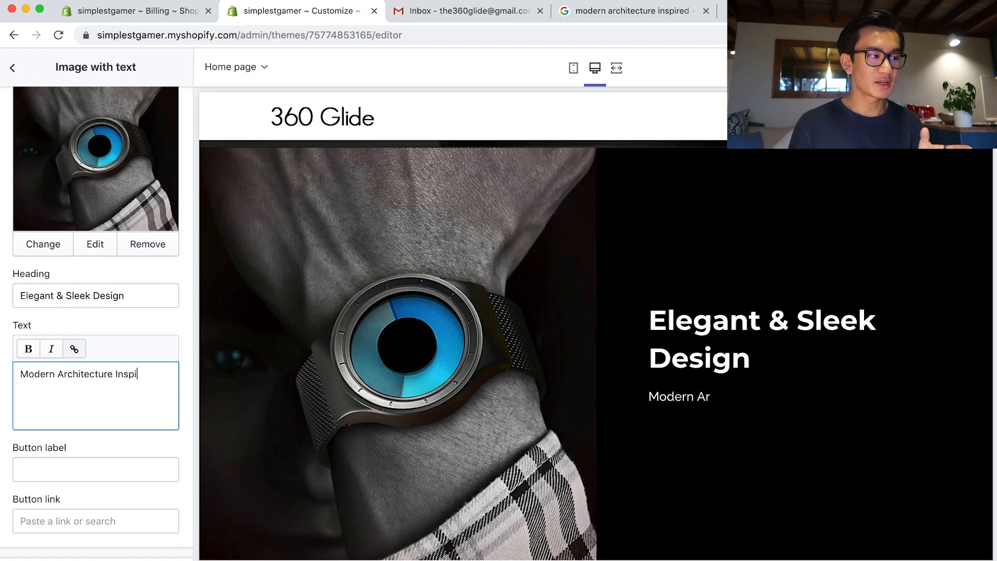
{"action": "key", "text": "super+a"}
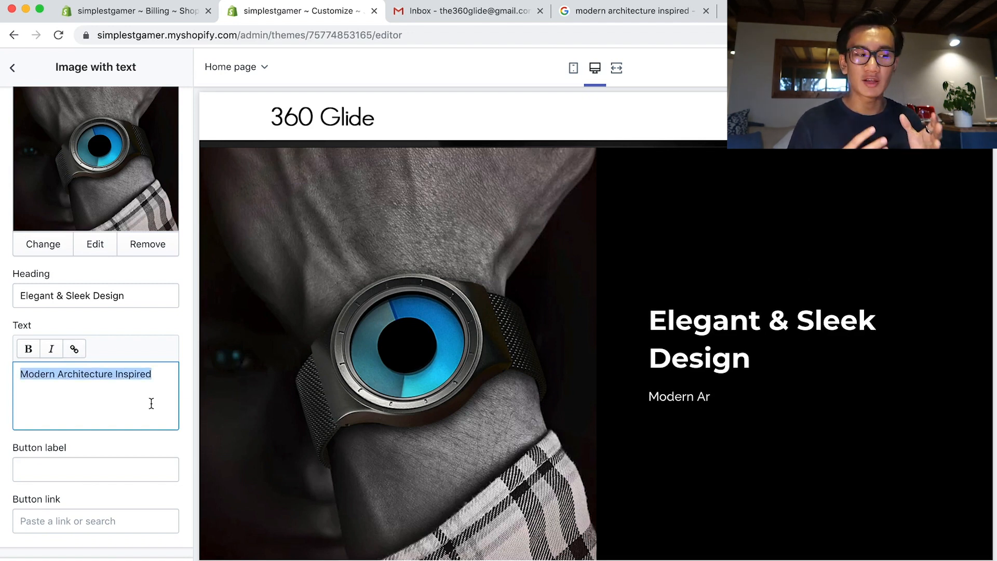
{"action": "left_click", "coordinate": [149, 301]}
{"action": "key", "text": "super+a"}
{"action": "left_click", "coordinate": [123, 364]}
{"action": "key", "text": "super+a"}
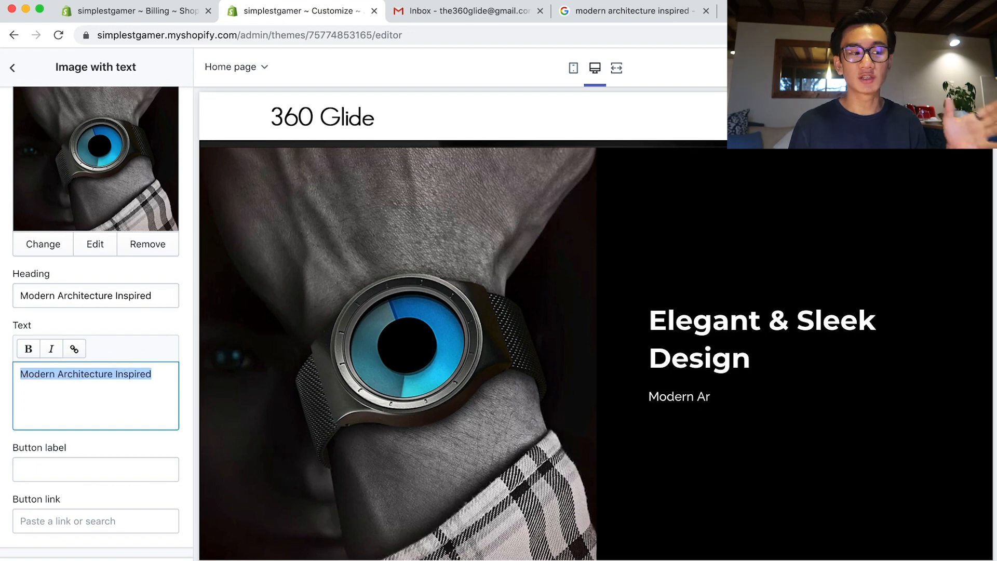
{"action": "key", "text": "BackSpace"}
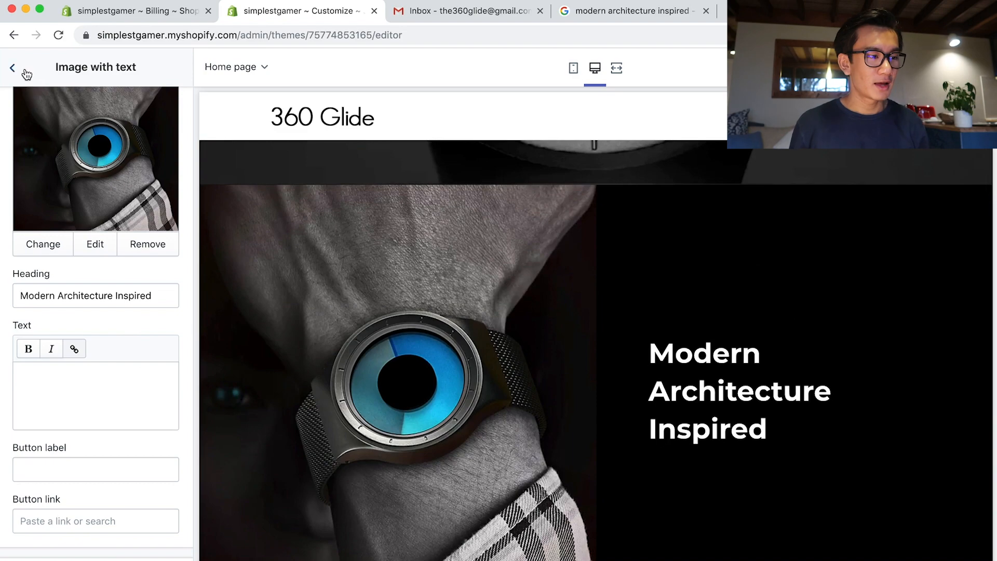
{"action": "left_click", "coordinate": [26, 75]}
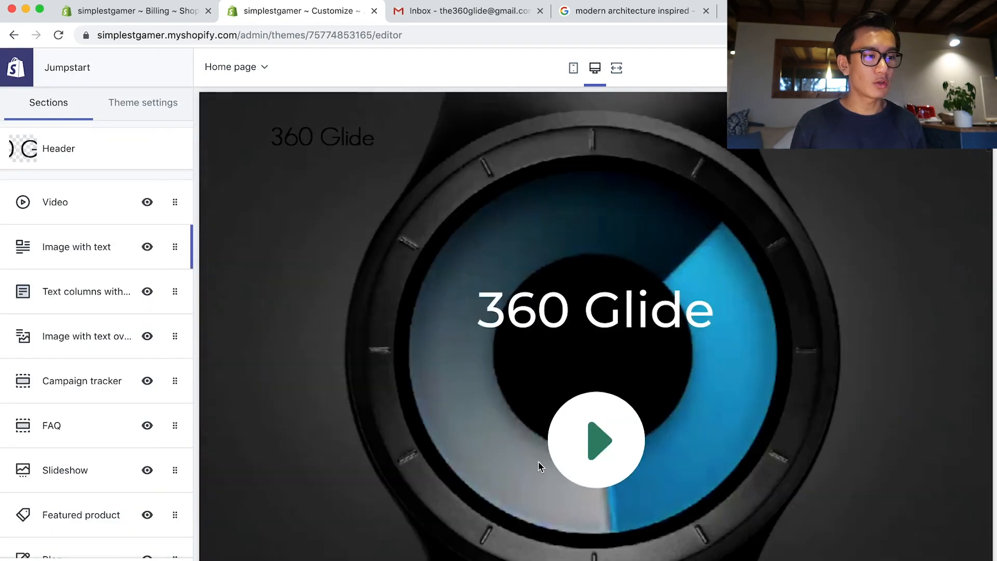
Review the remaining home page sections and remove the Blog section.
{"action": "scroll", "coordinate": [479, 458], "scroll_direction": "up", "scroll_amount": 2}
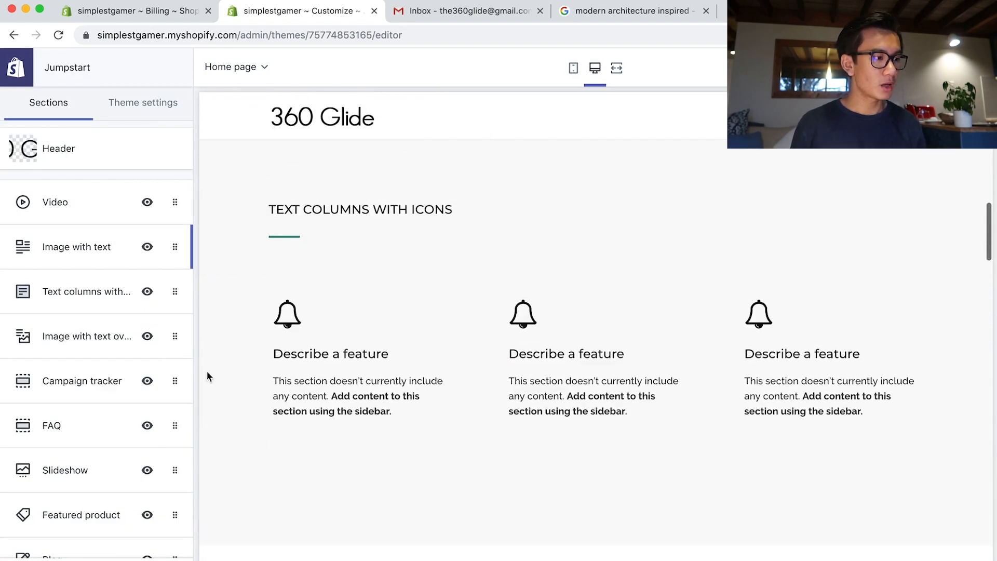
{"action": "scroll", "coordinate": [76, 336], "scroll_direction": "down", "scroll_amount": 3}
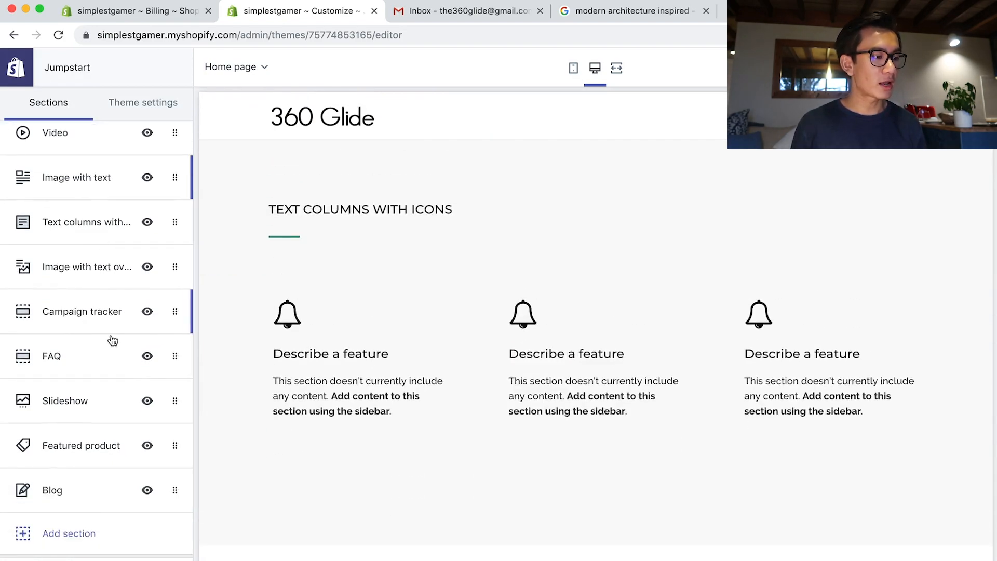
{"action": "scroll", "coordinate": [113, 345], "scroll_direction": "up", "scroll_amount": 1}
{"action": "scroll", "coordinate": [122, 491], "scroll_direction": "down", "scroll_amount": 2}
{"action": "scroll", "coordinate": [577, 457], "scroll_direction": "down", "scroll_amount": 15}
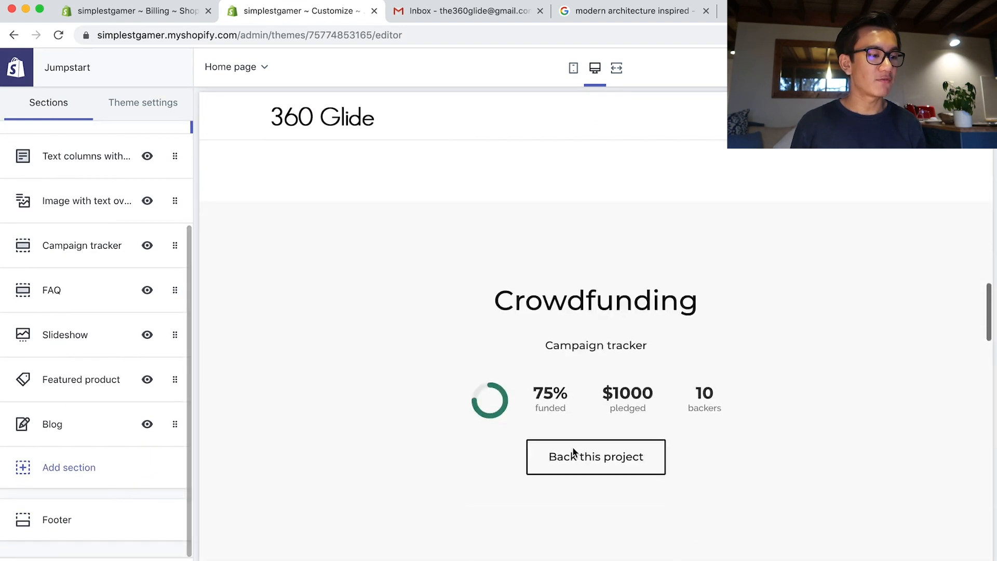
{"action": "scroll", "coordinate": [532, 447], "scroll_direction": "down", "scroll_amount": 8}
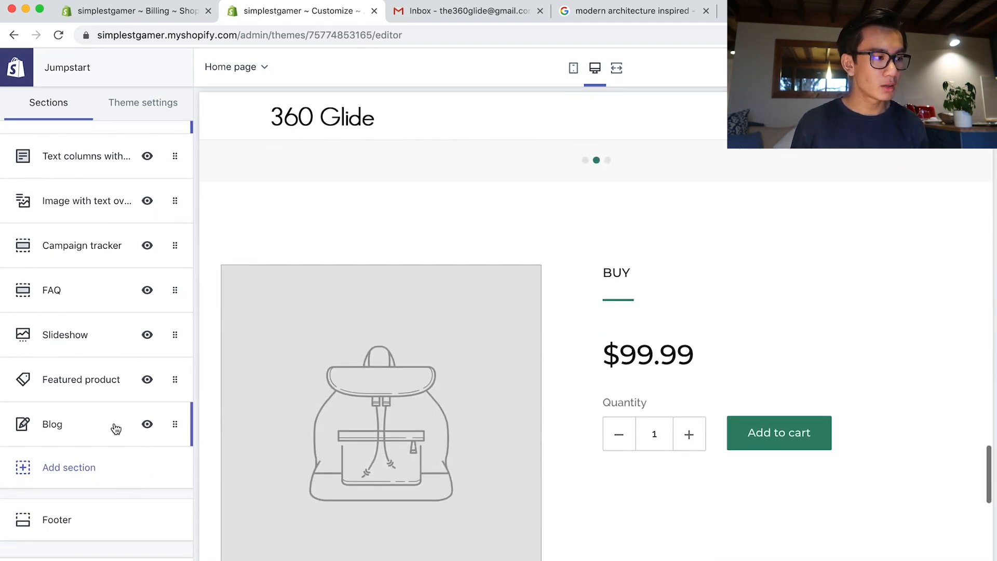
{"action": "left_click", "coordinate": [171, 426]}
{"action": "left_click", "coordinate": [80, 386]}
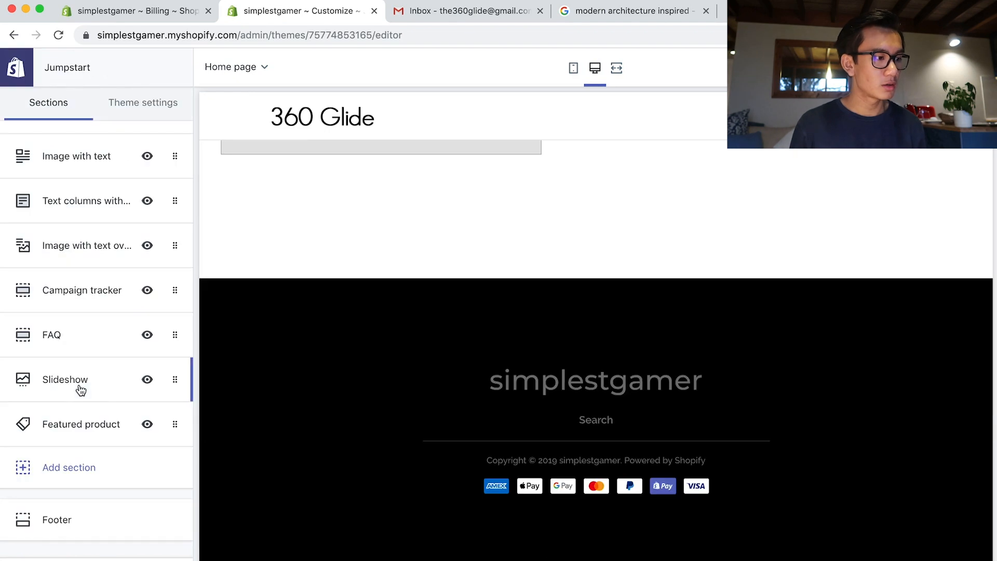
Check the Featured product section's product picker, and open the Oberlo app from the Shopify admin.
{"action": "left_click", "coordinate": [83, 426]}
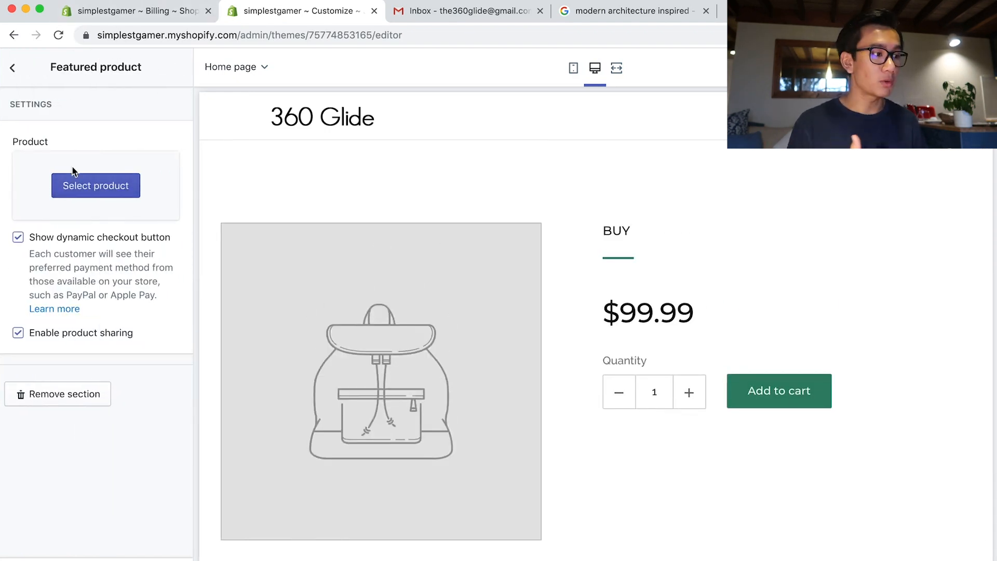
{"action": "left_click", "coordinate": [94, 200]}
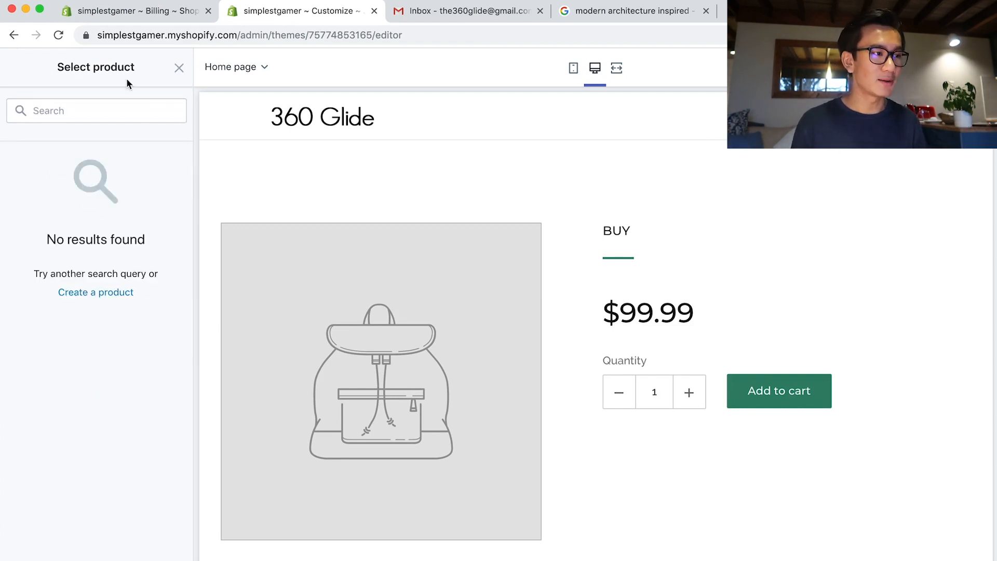
{"action": "left_click", "coordinate": [136, 14]}
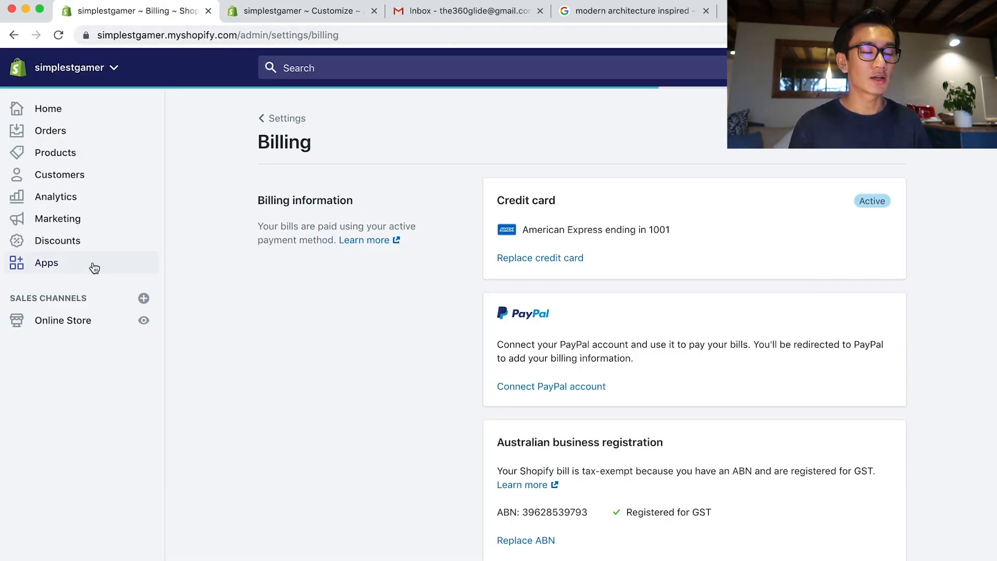
{"action": "left_click", "coordinate": [43, 327]}
{"action": "left_click", "coordinate": [72, 268]}
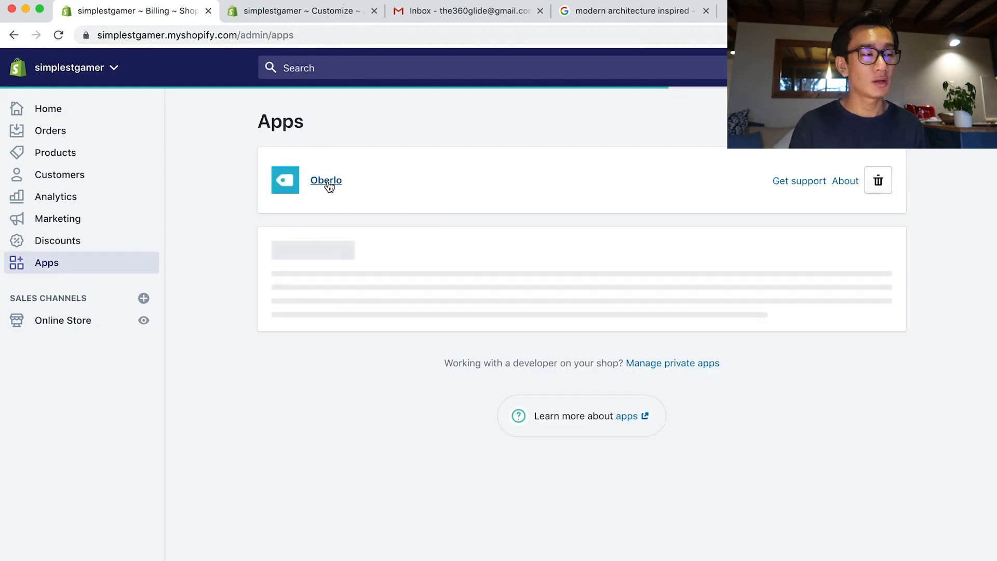
{"action": "left_click", "coordinate": [327, 183]}
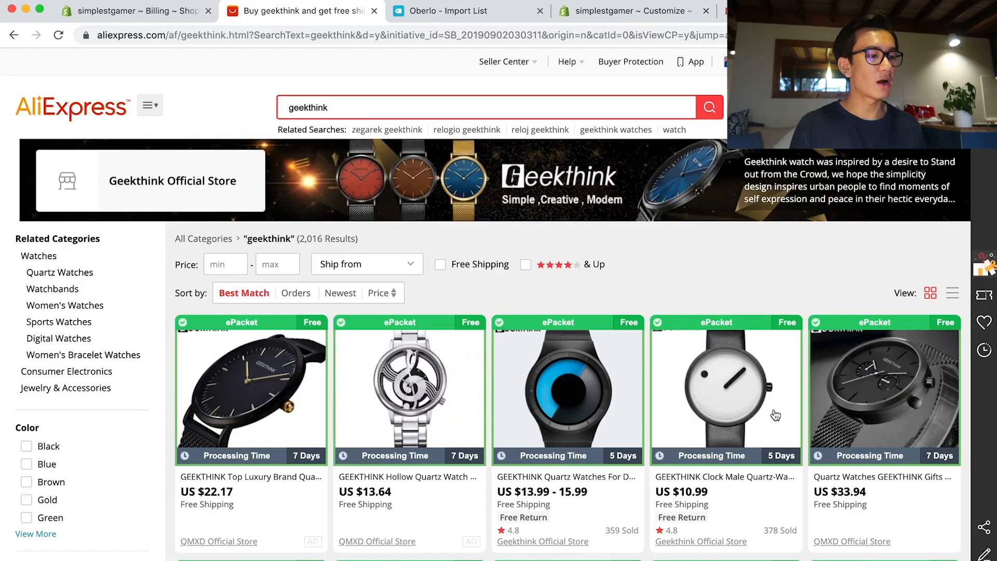
Open the GEEKTHINK blue-dial quartz watch priced US $13.99 - 15.99 on AliExpress and add it to the Oberlo import list.
{"action": "left_click", "coordinate": [642, 477]}
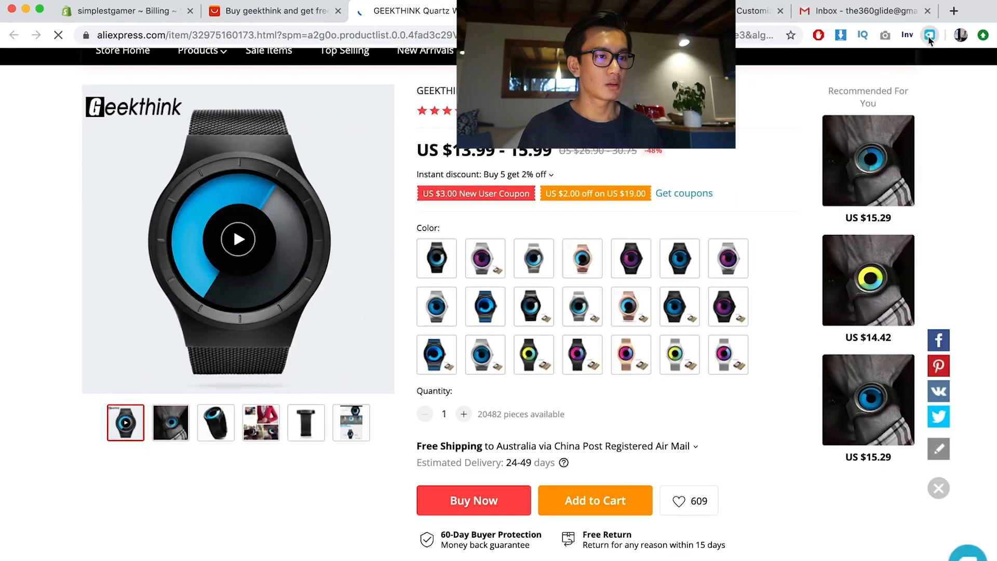
{"action": "left_click", "coordinate": [929, 35]}
{"action": "left_click", "coordinate": [833, 114]}
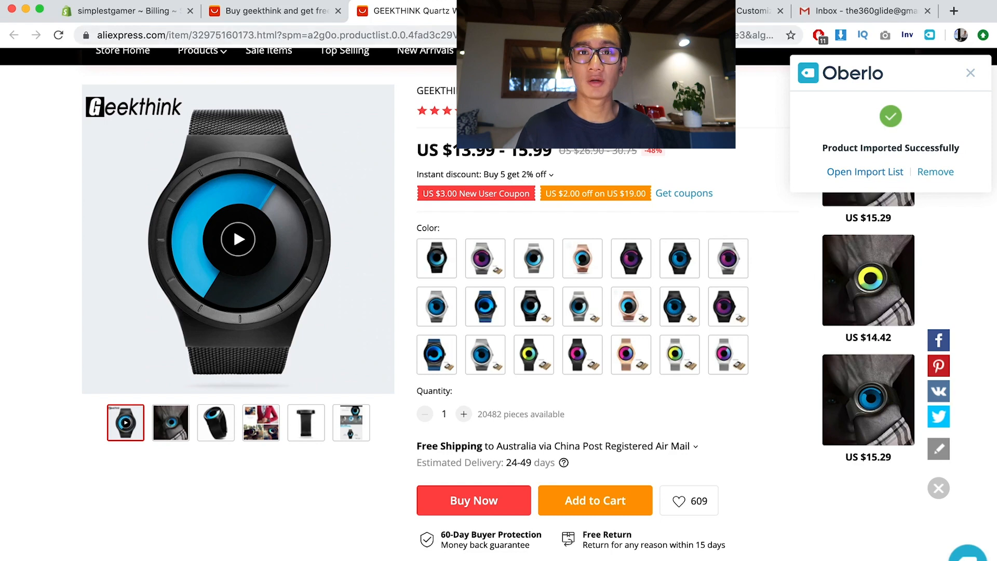
In Oberlo's import list, retitle the watch "360 Glide" and give it the tag "watch".
{"action": "left_click", "coordinate": [561, 11]}
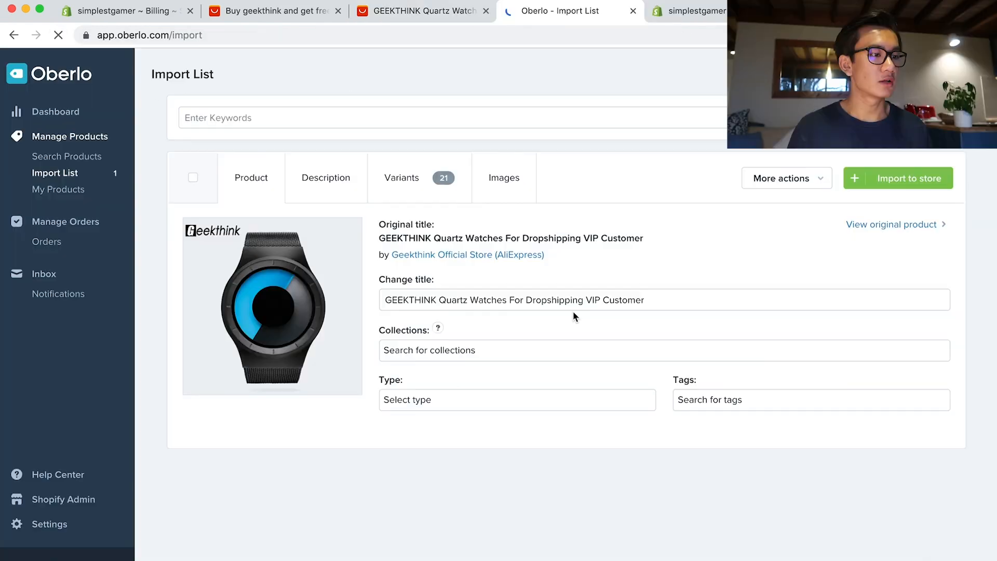
{"action": "triple_click", "coordinate": [572, 300]}
{"action": "type", "text": "360 Glide"}
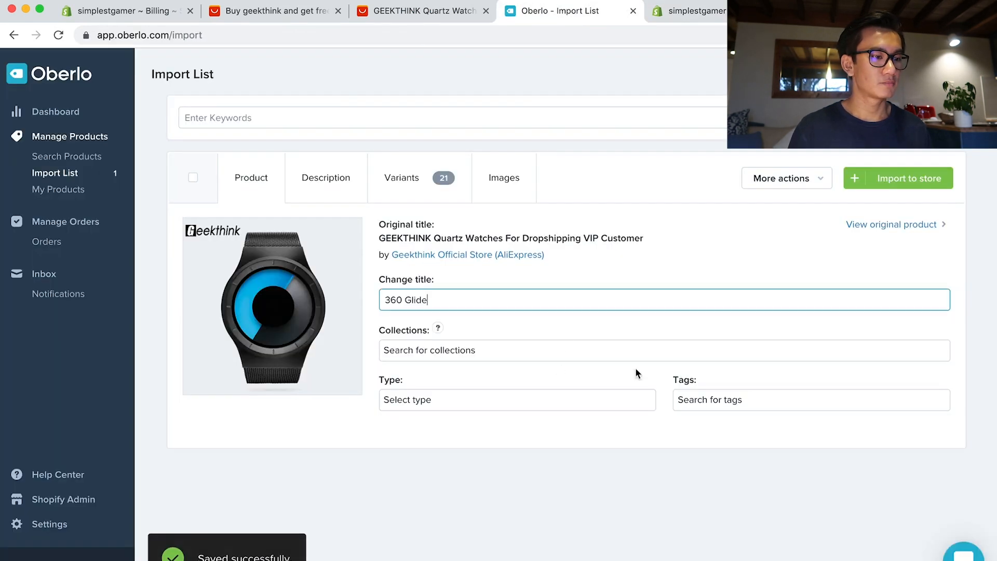
{"action": "left_click", "coordinate": [738, 399]}
{"action": "type", "text": "watch"}
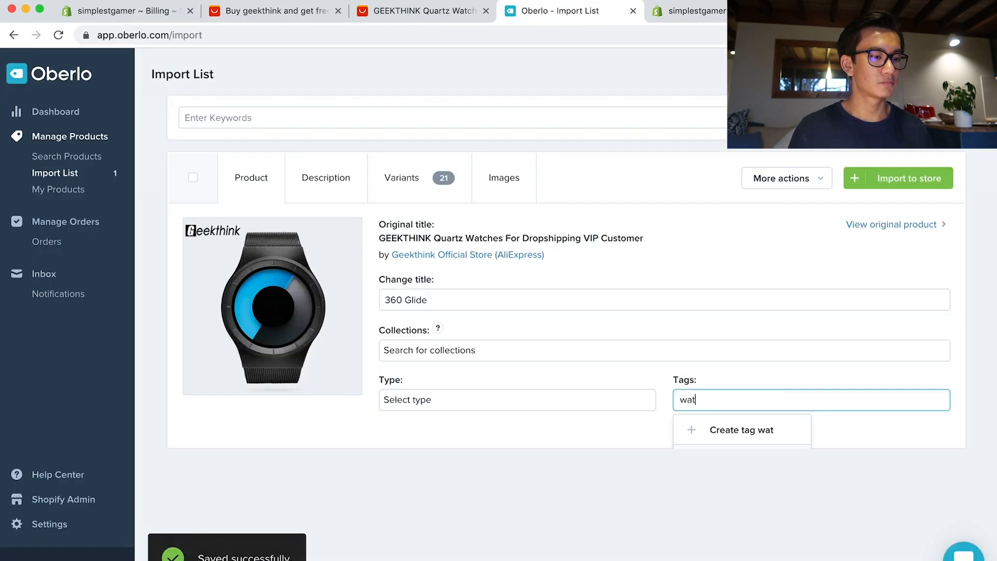
{"action": "key", "text": "Return"}
Delete the entire imported product description of the watch.
{"action": "left_click", "coordinate": [350, 182]}
{"action": "key", "text": "super+a"}
{"action": "key", "text": "BackSpace"}
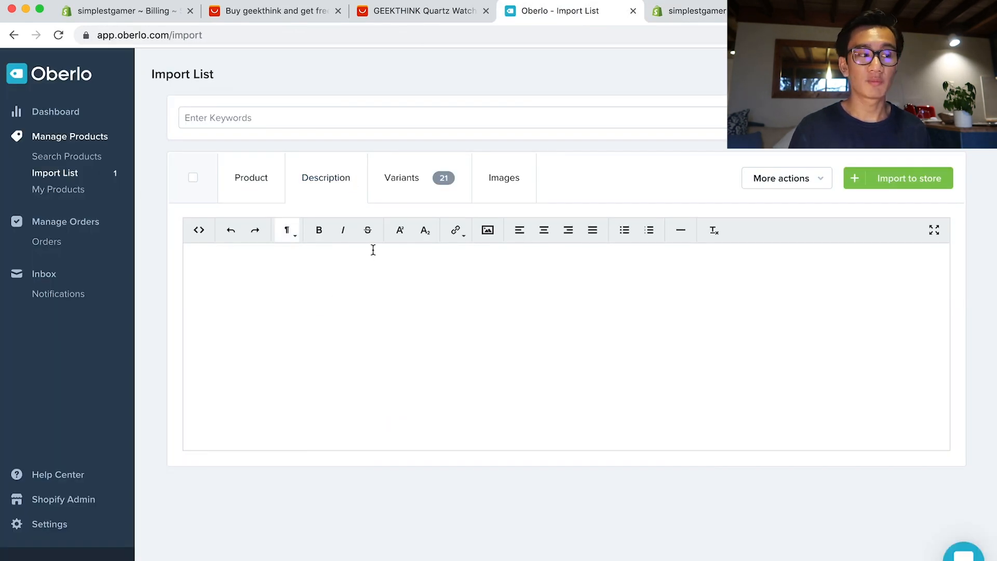
Exclude the "with Box" duplicates of the 6002 BBU, RGU, SSU and 6004 BBR, BBU, SSR, SSU and Blue variants.
{"action": "left_click", "coordinate": [385, 179]}
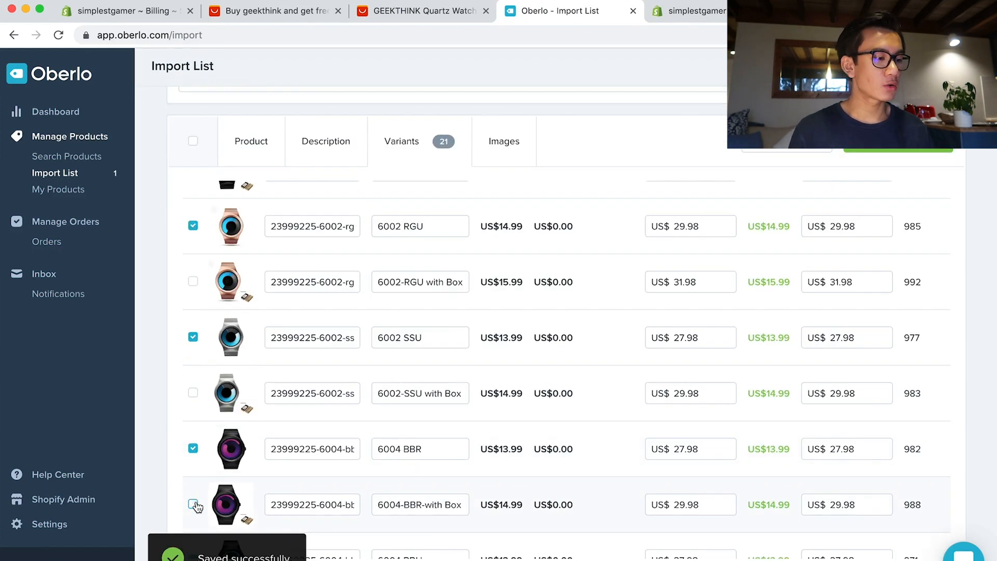
{"action": "scroll", "coordinate": [195, 493], "scroll_direction": "down", "scroll_amount": 4}
{"action": "left_click", "coordinate": [192, 435]}
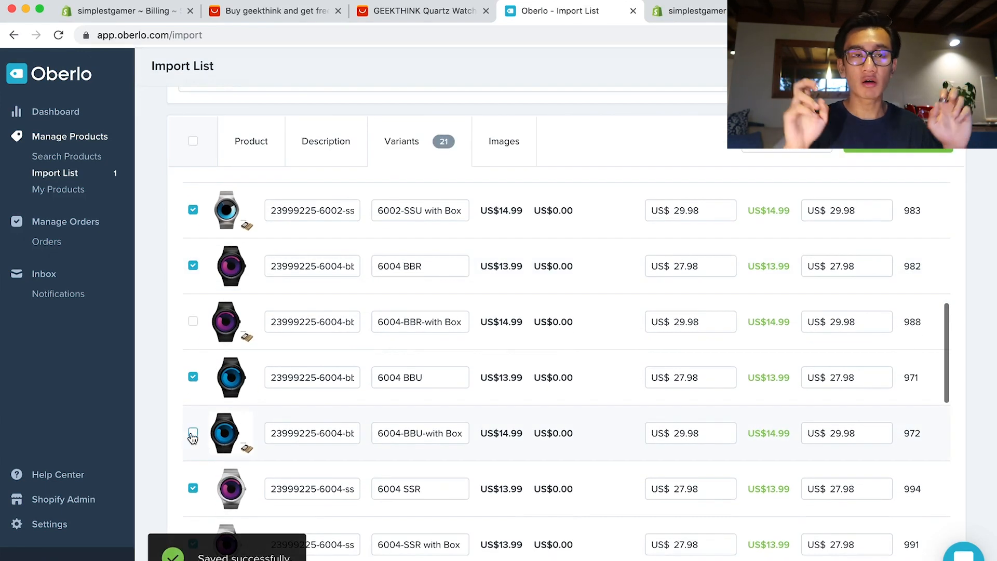
{"action": "scroll", "coordinate": [192, 438], "scroll_direction": "down", "scroll_amount": 4}
{"action": "left_click", "coordinate": [192, 345]}
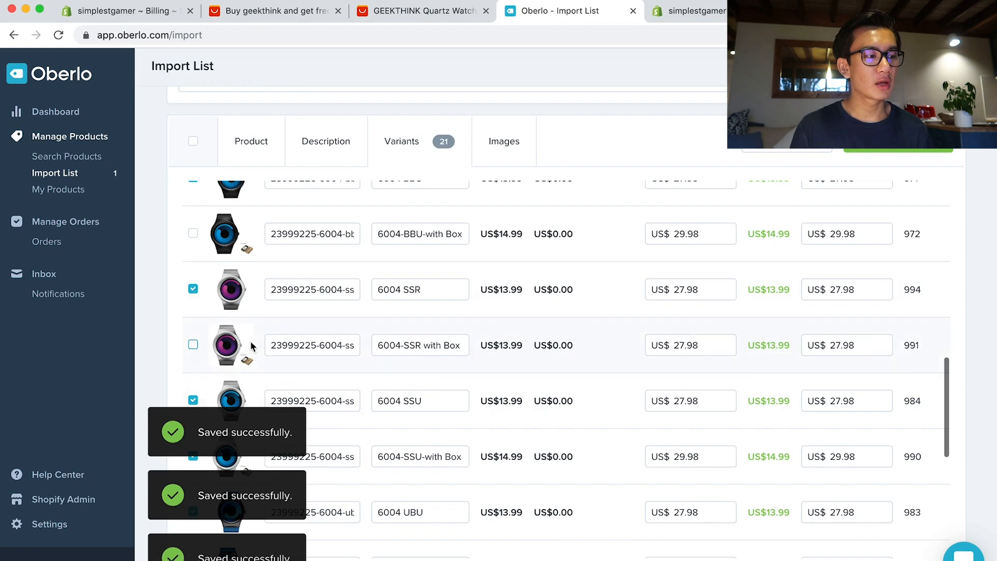
{"action": "scroll", "coordinate": [223, 337], "scroll_direction": "down", "scroll_amount": 3}
{"action": "left_click", "coordinate": [193, 311]}
{"action": "scroll", "coordinate": [195, 309], "scroll_direction": "down", "scroll_amount": 3}
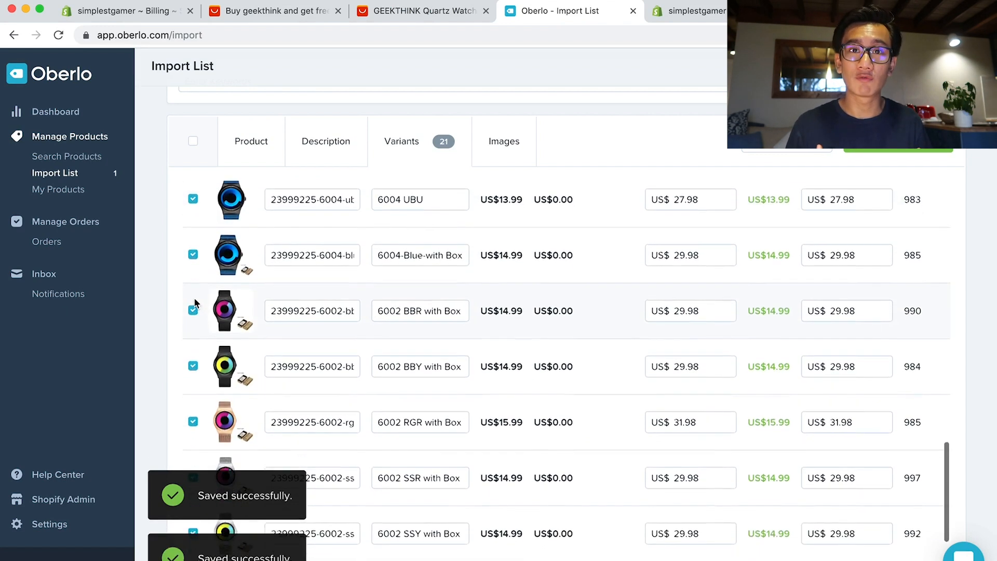
{"action": "left_click", "coordinate": [193, 254]}
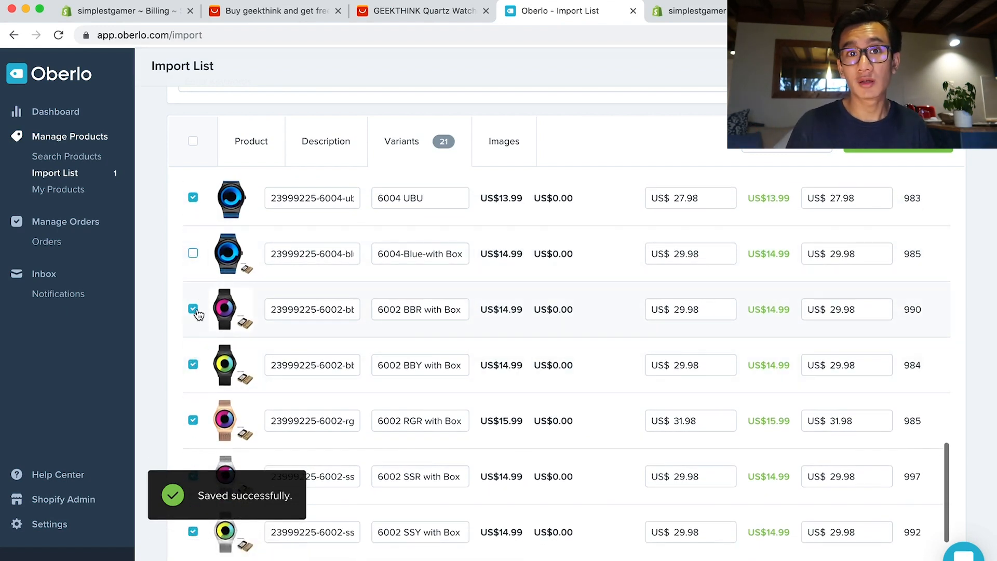
Exclude the 6002 BBR, BBY, RGR, SSR and SSY "with Box" variants from the import.
{"action": "left_click", "coordinate": [193, 309]}
{"action": "left_click", "coordinate": [193, 364]}
{"action": "scroll", "coordinate": [193, 364], "scroll_direction": "down", "scroll_amount": 1}
{"action": "left_click", "coordinate": [193, 408]}
{"action": "left_click", "coordinate": [191, 462]}
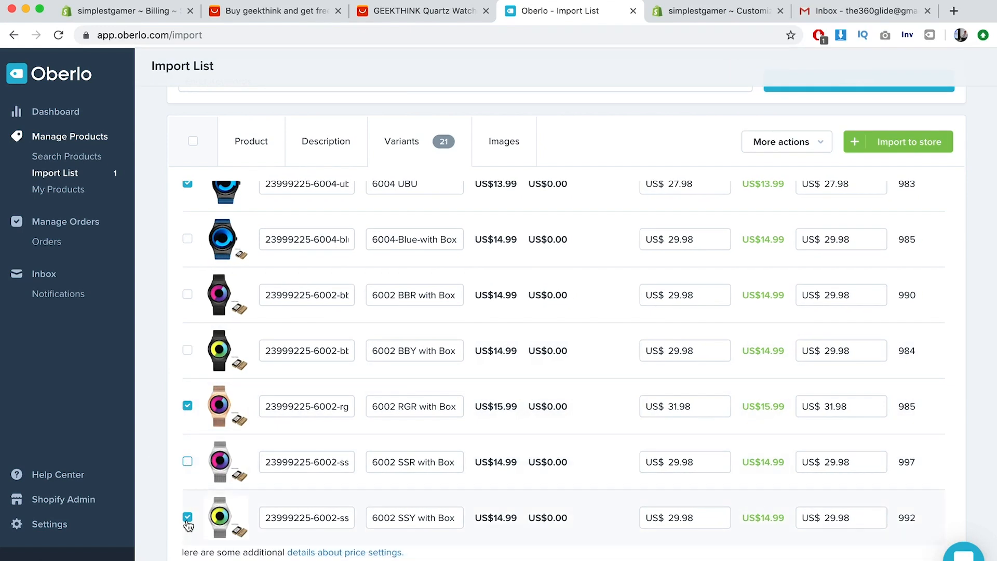
{"action": "left_click", "coordinate": [188, 518]}
Include the 6002 BBR, BBY, RGR, SSR and SSY "with Box" variants in the import again.
{"action": "scroll", "coordinate": [366, 414], "scroll_direction": "up", "scroll_amount": 10}
{"action": "scroll", "coordinate": [312, 402], "scroll_direction": "down", "scroll_amount": 8}
{"action": "scroll", "coordinate": [280, 394], "scroll_direction": "down", "scroll_amount": 3}
{"action": "left_click", "coordinate": [188, 294]}
{"action": "left_click", "coordinate": [188, 351]}
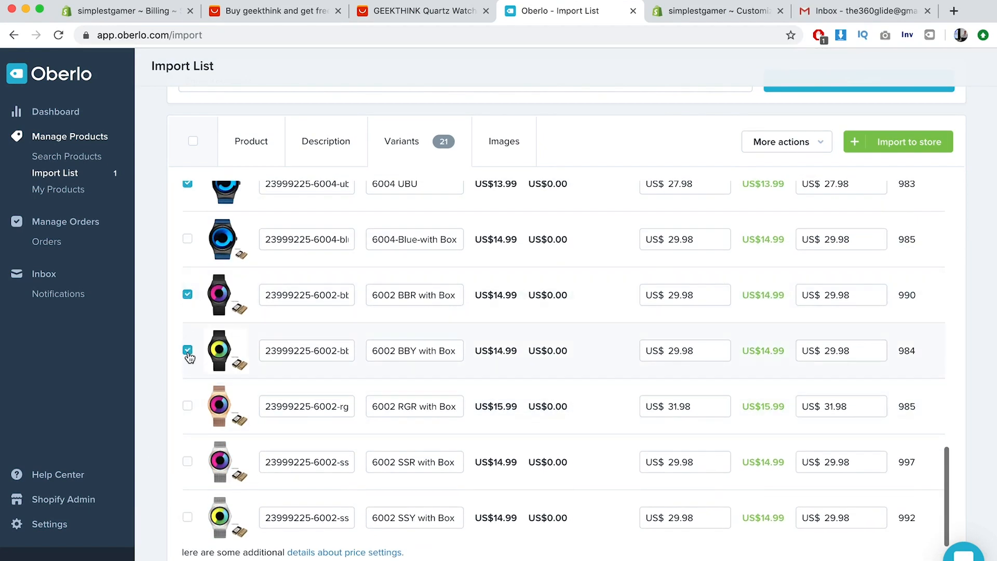
{"action": "left_click", "coordinate": [188, 406]}
{"action": "left_click", "coordinate": [190, 517]}
{"action": "left_click", "coordinate": [188, 462]}
Rename the 6002 BBU variant's color to "Black/Blue" and the 6002 RGU variant's color to "Rose Gold/Blue".
{"action": "scroll", "coordinate": [319, 415], "scroll_direction": "up", "scroll_amount": 15}
{"action": "scroll", "coordinate": [326, 401], "scroll_direction": "down", "scroll_amount": 3}
{"action": "triple_click", "coordinate": [395, 336]}
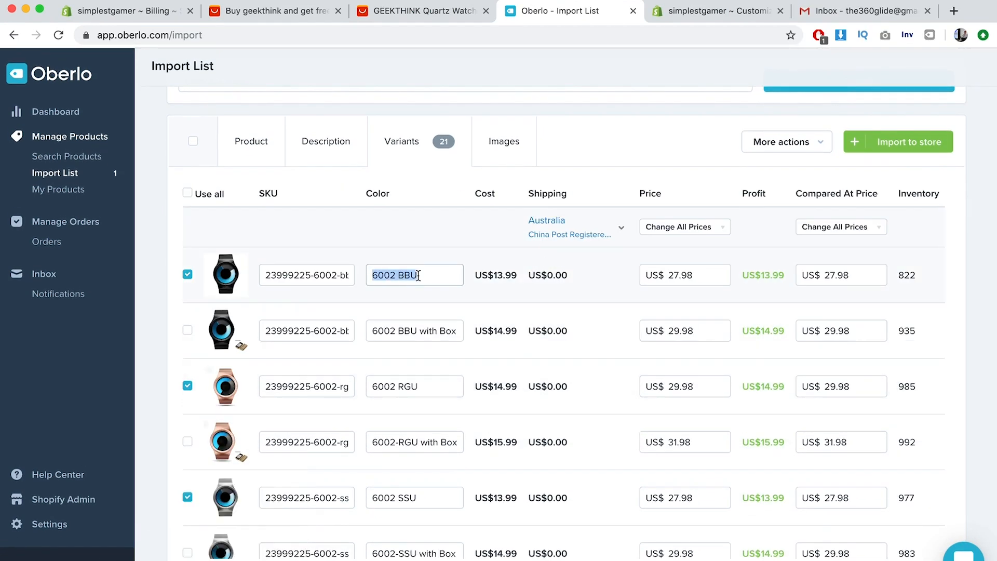
{"action": "type", "text": "Black - Blue"}
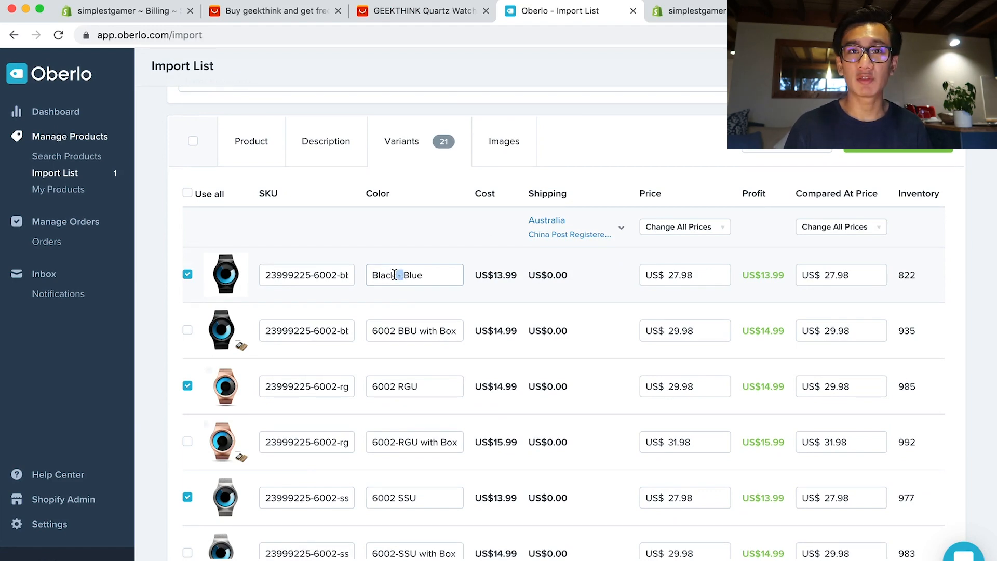
{"action": "scroll", "coordinate": [416, 378], "scroll_direction": "down", "scroll_amount": 5}
{"action": "scroll", "coordinate": [489, 434], "scroll_direction": "up", "scroll_amount": 6}
{"action": "type", "text": "Rose Gold/Blue"}
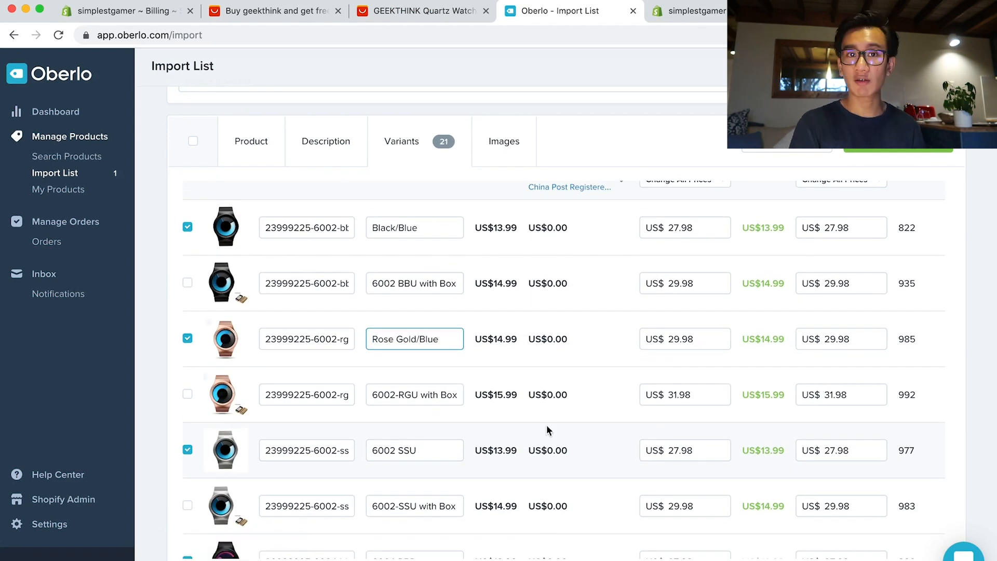
Rename the 6002 SSU variant's color to "Silver/Blue" and the 6004 BBR variant's color to "Black/Pink".
{"action": "scroll", "coordinate": [519, 415], "scroll_direction": "down", "scroll_amount": 1}
{"action": "triple_click", "coordinate": [444, 410]}
{"action": "type", "text": "Silver/Blue"}
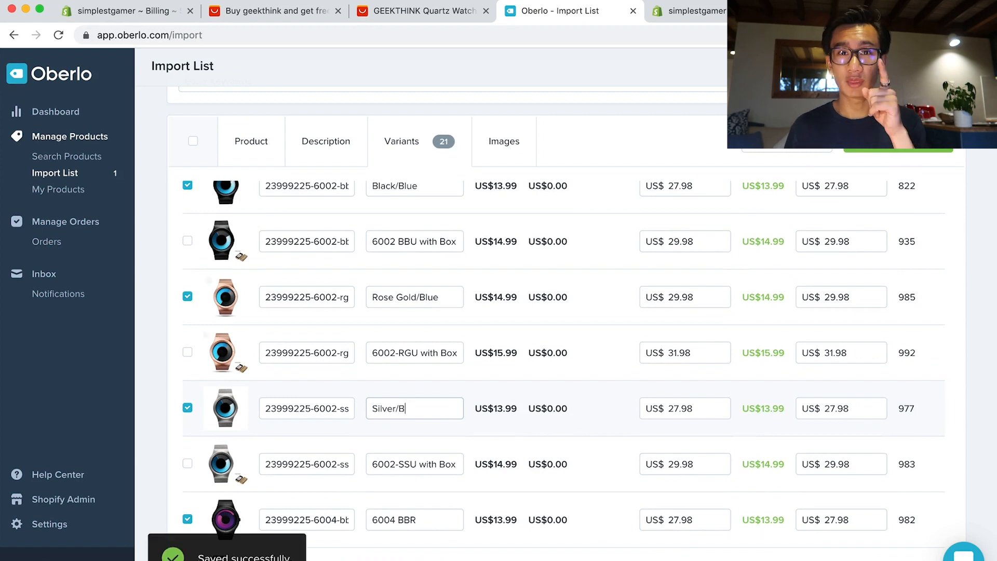
{"action": "scroll", "coordinate": [428, 372], "scroll_direction": "down", "scroll_amount": 3}
{"action": "triple_click", "coordinate": [428, 372]}
{"action": "type", "text": "Black/Pi"}
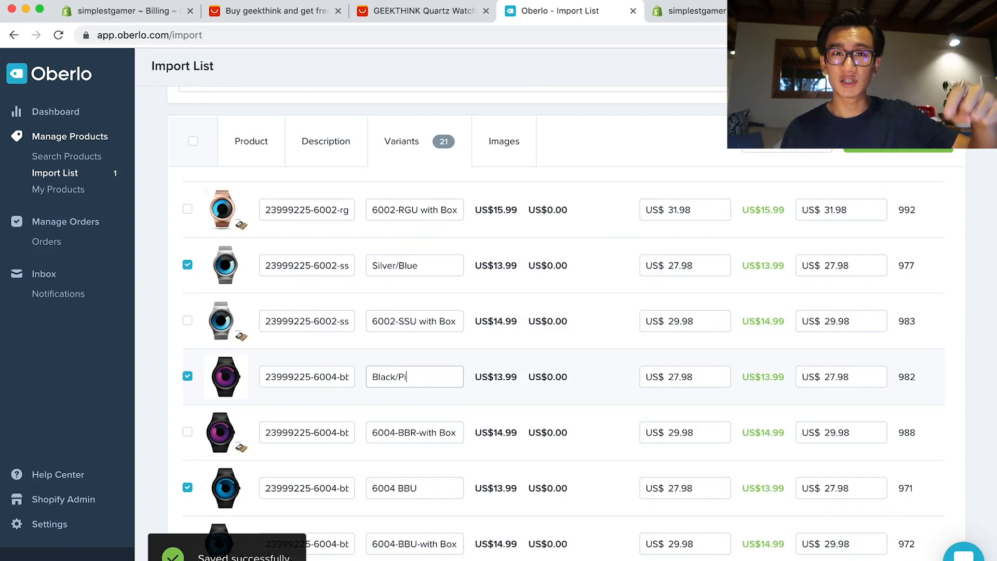
{"action": "type", "text": "nk"}
Change the color name of the first variant, the black 6002 watch, to "Black/Light Blue".
{"action": "scroll", "coordinate": [438, 401], "scroll_direction": "up", "scroll_amount": 3}
{"action": "scroll", "coordinate": [456, 420], "scroll_direction": "down", "scroll_amount": 6}
{"action": "left_click_drag", "start_coordinate": [307, 344], "coordinate": [456, 359]}
{"action": "scroll", "coordinate": [455, 361], "scroll_direction": "up", "scroll_amount": 1}
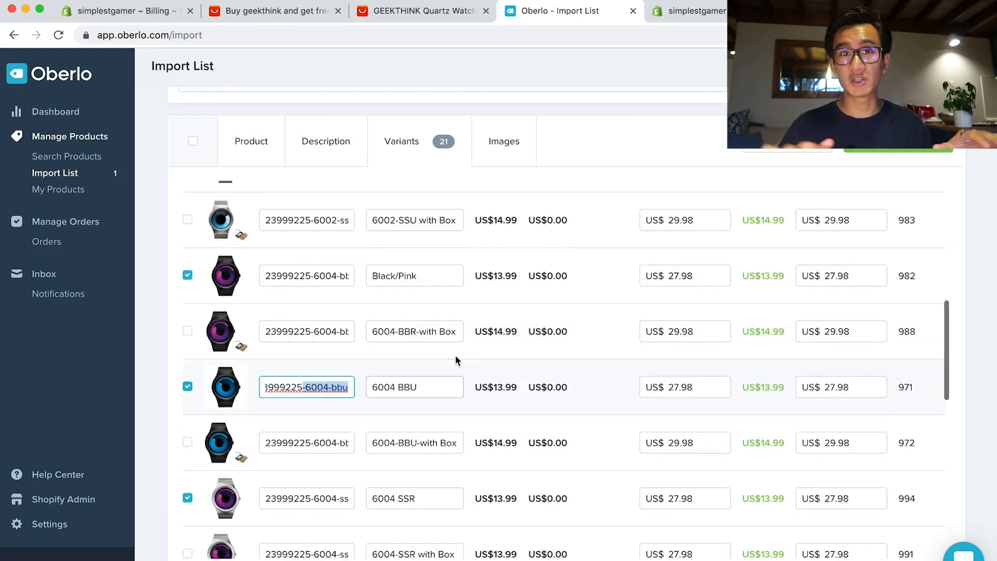
{"action": "scroll", "coordinate": [457, 363], "scroll_direction": "up", "scroll_amount": 5}
{"action": "scroll", "coordinate": [456, 360], "scroll_direction": "down", "scroll_amount": 6}
{"action": "scroll", "coordinate": [456, 369], "scroll_direction": "up", "scroll_amount": 8}
Set the price of all variants to 29.99 in one bulk change.
{"action": "left_click", "coordinate": [680, 331]}
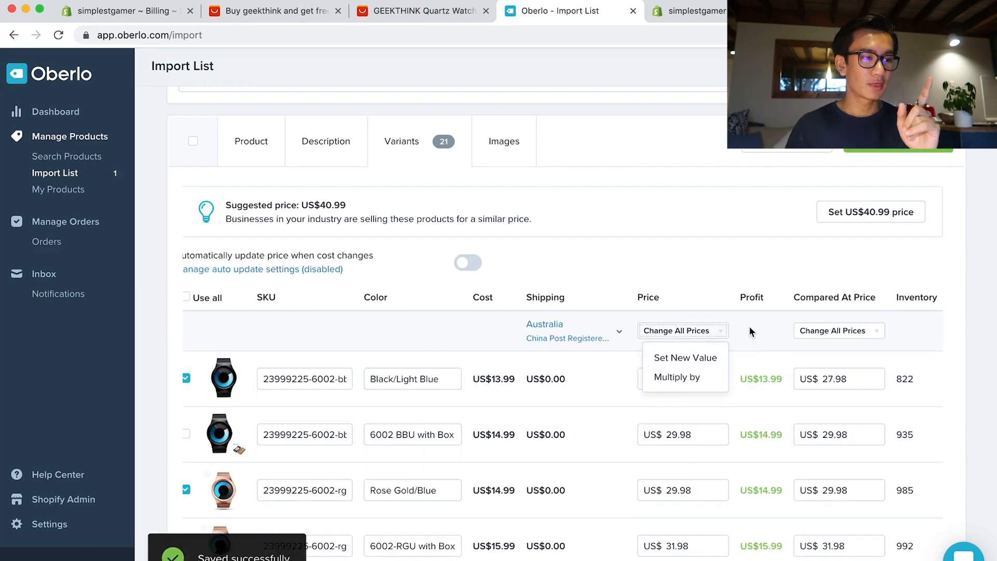
{"action": "left_click", "coordinate": [688, 358]}
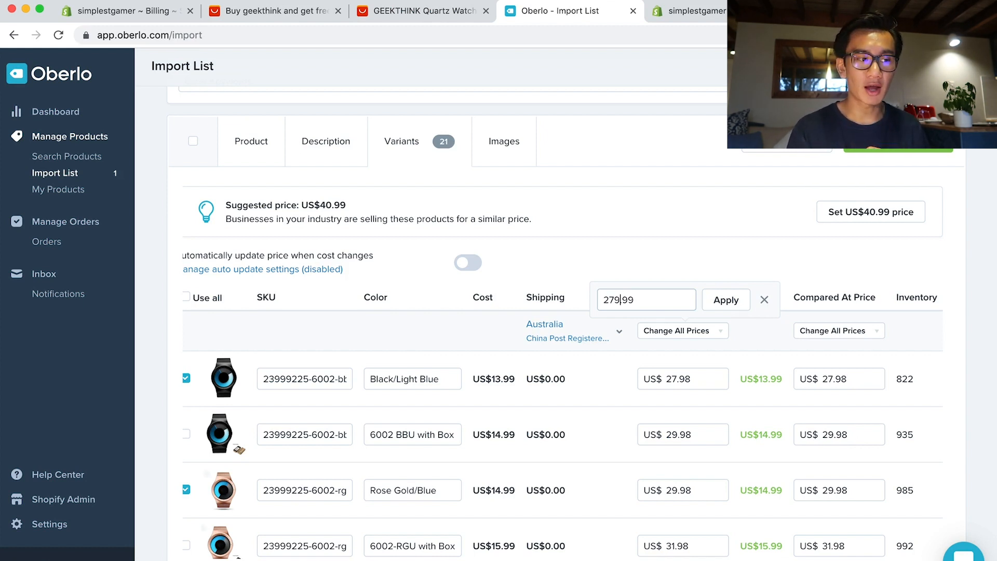
{"action": "type", "text": "9."}
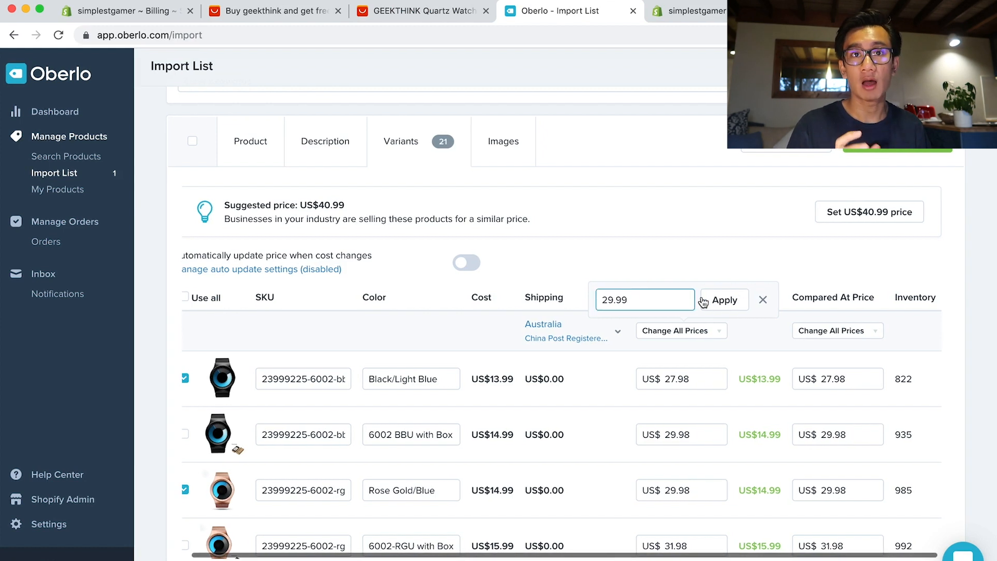
{"action": "left_click", "coordinate": [725, 301]}
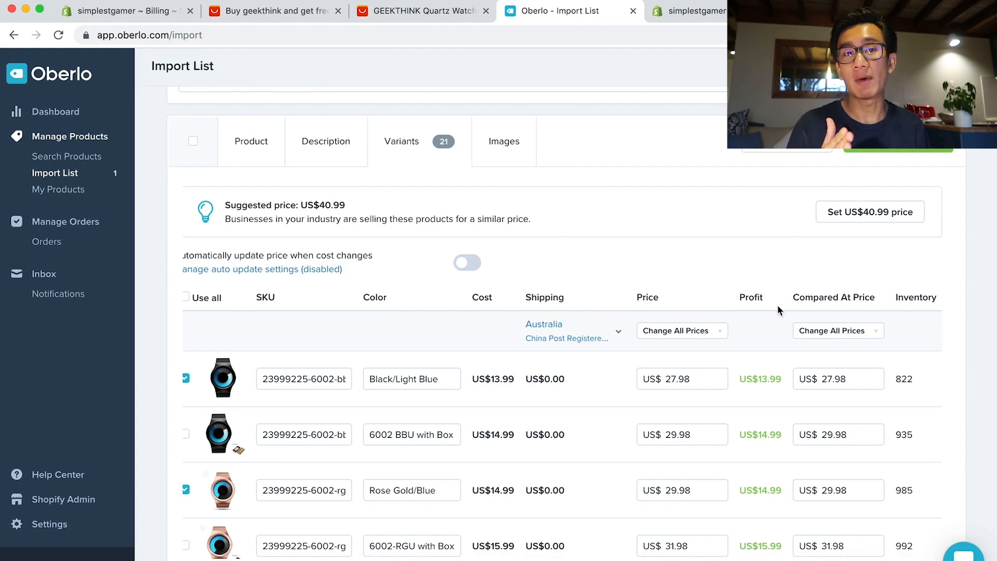
Set the compared-at price of all variants to 60 in one bulk change.
{"action": "left_click", "coordinate": [837, 336]}
{"action": "left_click", "coordinate": [834, 356]}
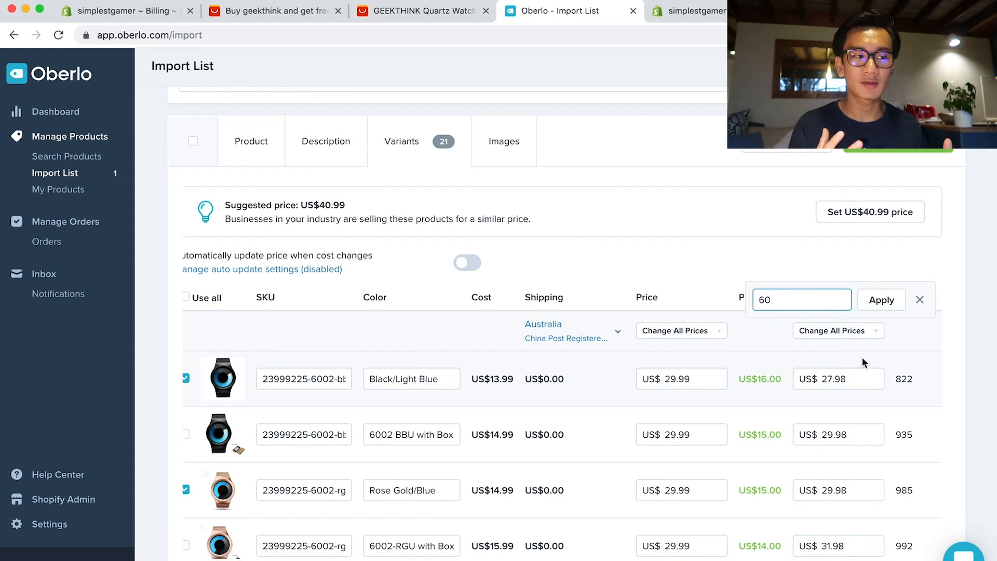
{"action": "left_click", "coordinate": [881, 301]}
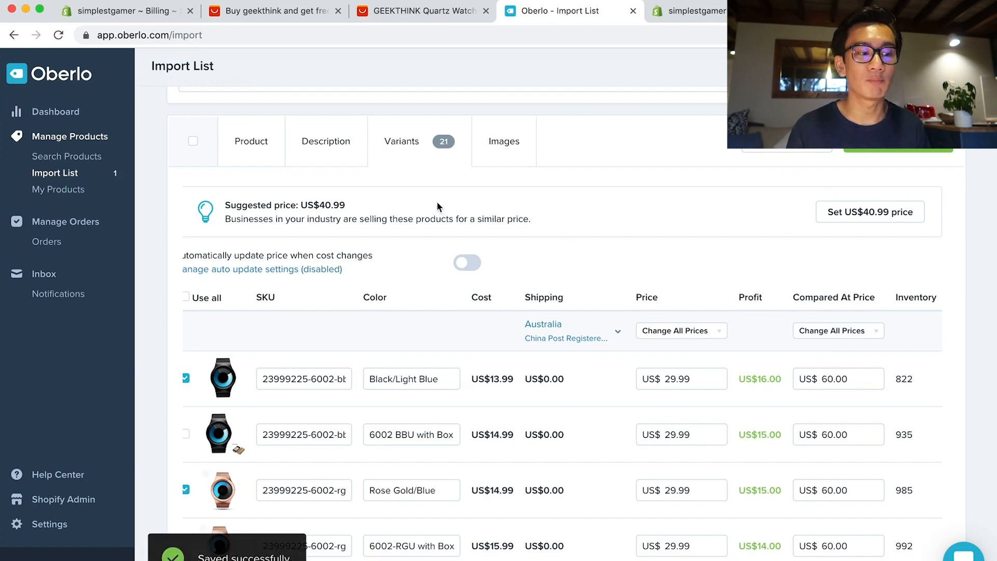
Review which product images are selected for import, checking them against the variants.
{"action": "left_click", "coordinate": [504, 141]}
{"action": "scroll", "coordinate": [618, 417], "scroll_direction": "up", "scroll_amount": 5}
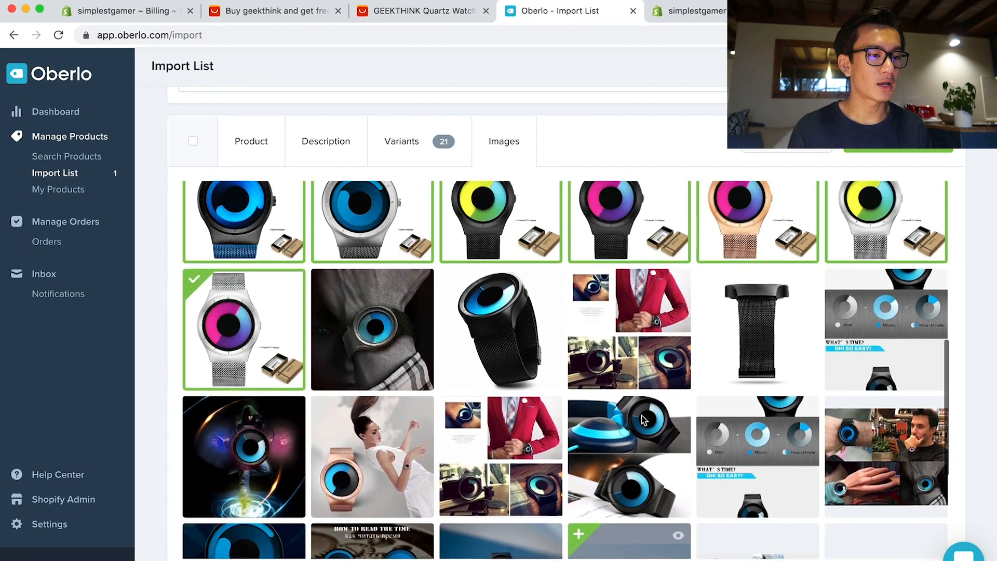
{"action": "scroll", "coordinate": [617, 410], "scroll_direction": "up", "scroll_amount": 5}
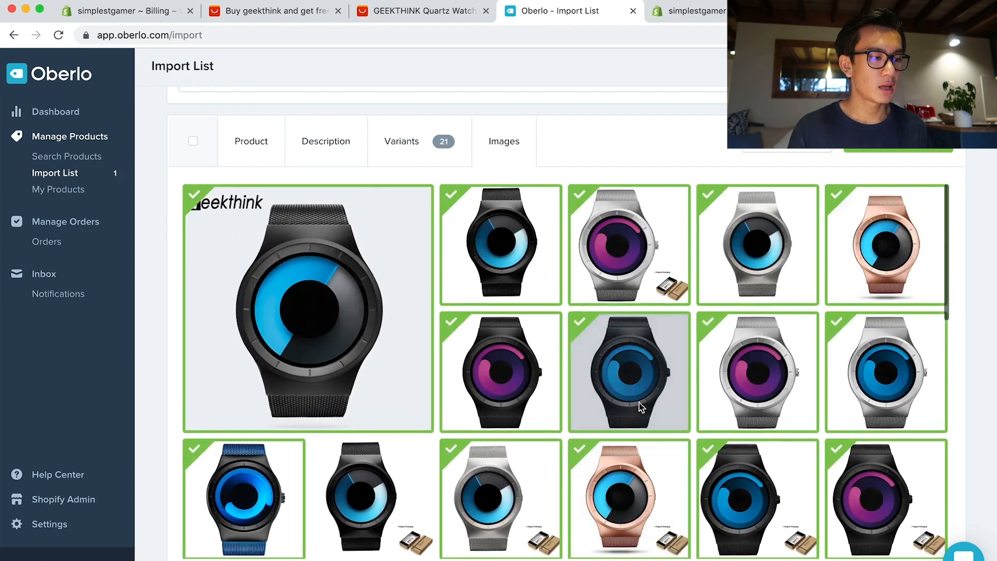
{"action": "left_click", "coordinate": [412, 152]}
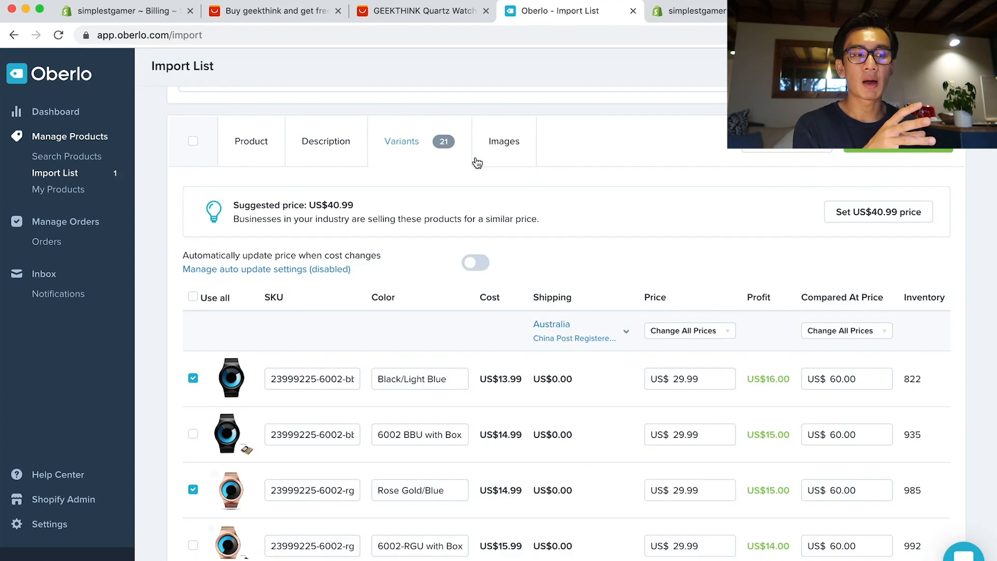
{"action": "left_click", "coordinate": [504, 156]}
{"action": "scroll", "coordinate": [556, 430], "scroll_direction": "down", "scroll_amount": 10}
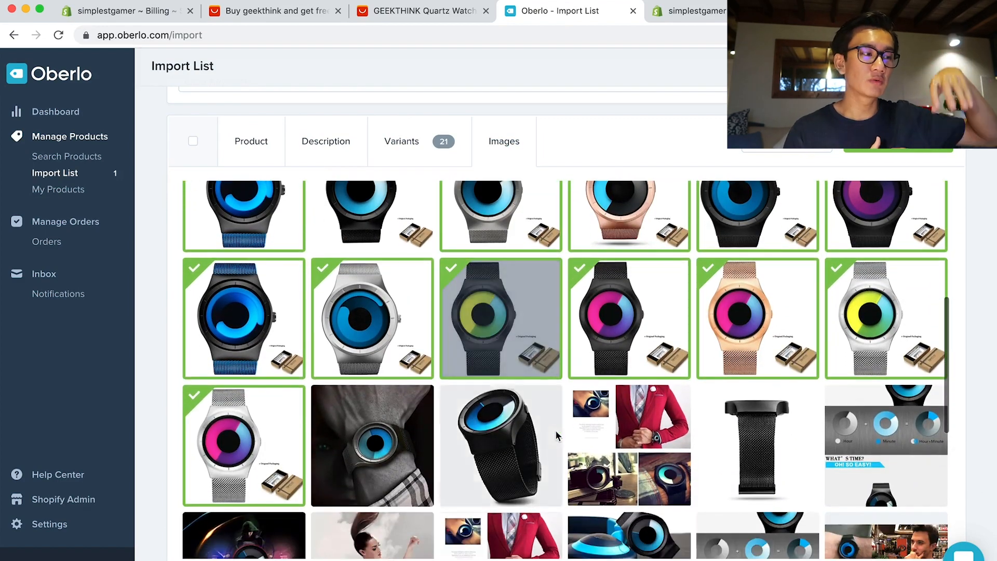
{"action": "scroll", "coordinate": [556, 430], "scroll_direction": "up", "scroll_amount": 3}
{"action": "scroll", "coordinate": [459, 304], "scroll_direction": "up", "scroll_amount": 4}
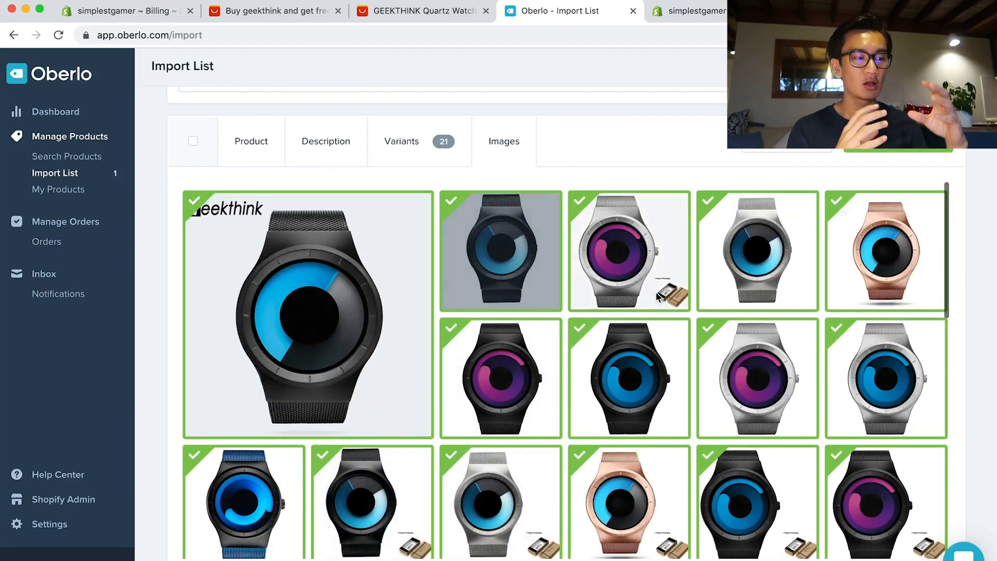
{"action": "scroll", "coordinate": [657, 297], "scroll_direction": "down", "scroll_amount": 5}
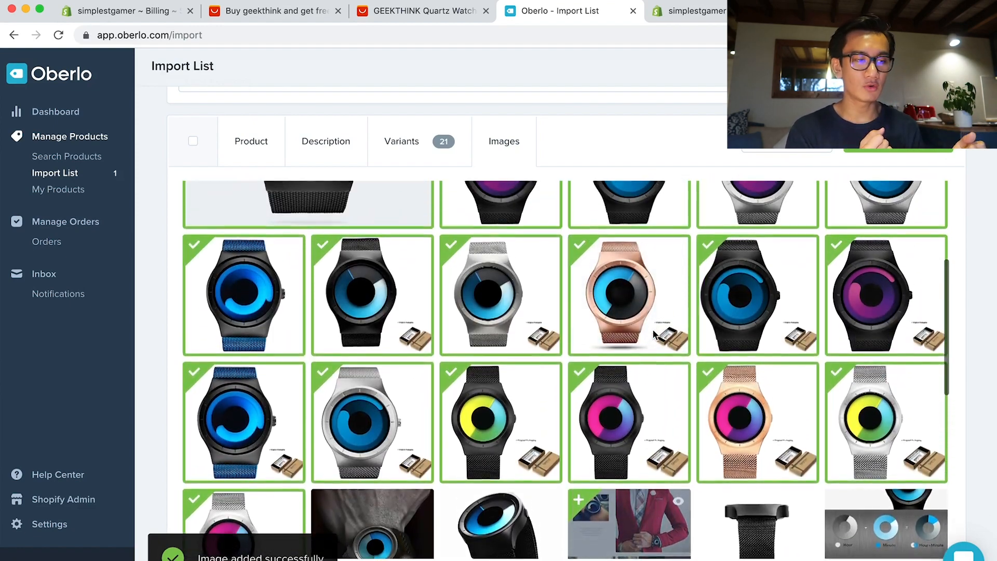
{"action": "scroll", "coordinate": [656, 334], "scroll_direction": "down", "scroll_amount": 3}
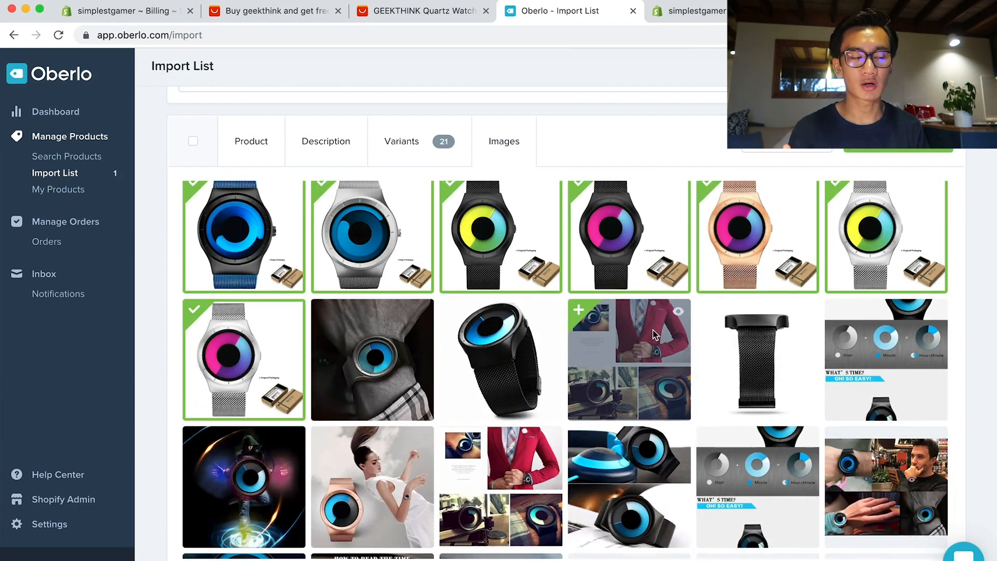
Import the 360 Glide watch into the Shopify store.
{"action": "scroll", "coordinate": [654, 334], "scroll_direction": "up", "scroll_amount": 6}
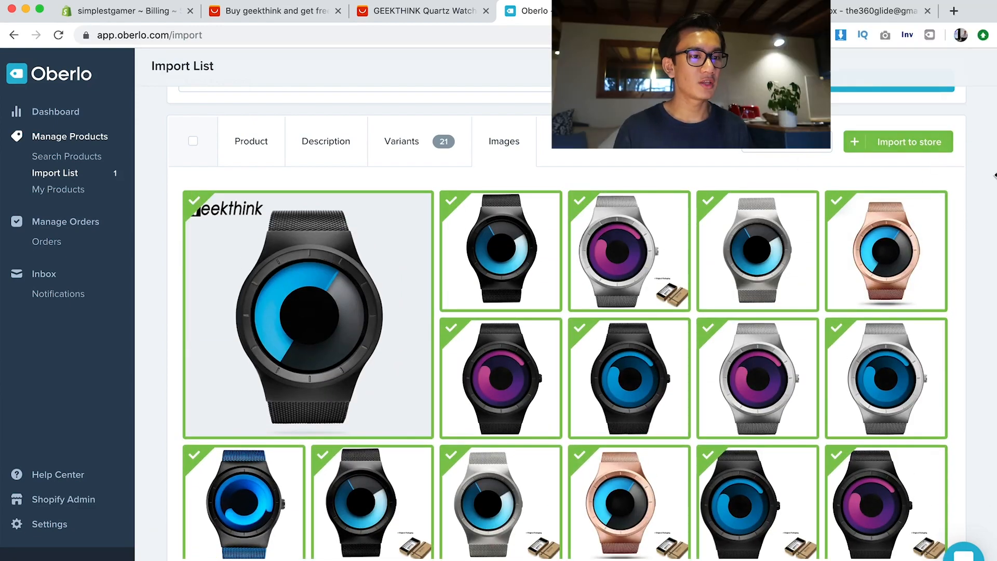
{"action": "left_click", "coordinate": [900, 149]}
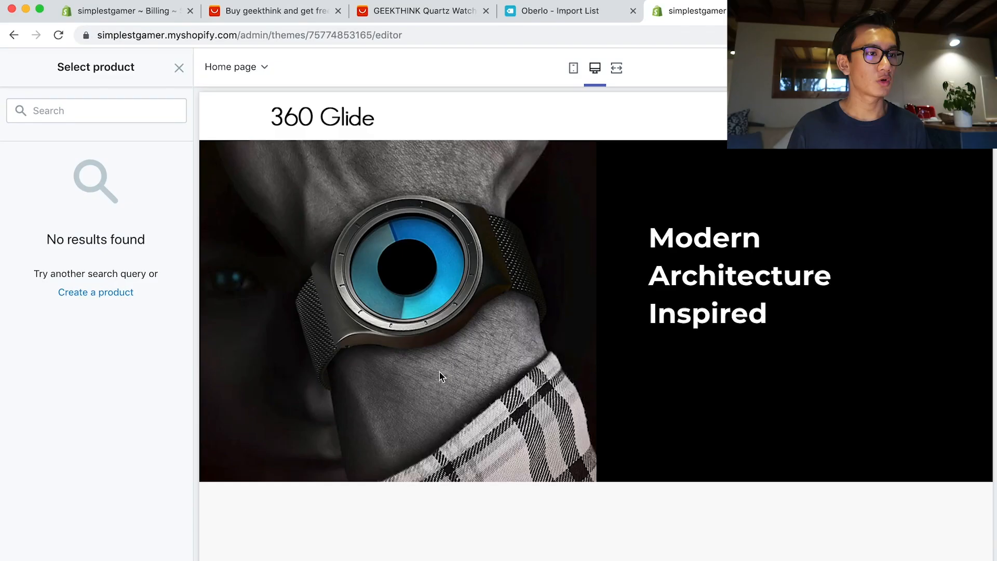
In the Shopify theme editor, assign the imported 360 Glide watch to the home page's Featured product section.
{"action": "scroll", "coordinate": [439, 372], "scroll_direction": "down", "scroll_amount": 5}
{"action": "scroll", "coordinate": [406, 420], "scroll_direction": "down", "scroll_amount": 2}
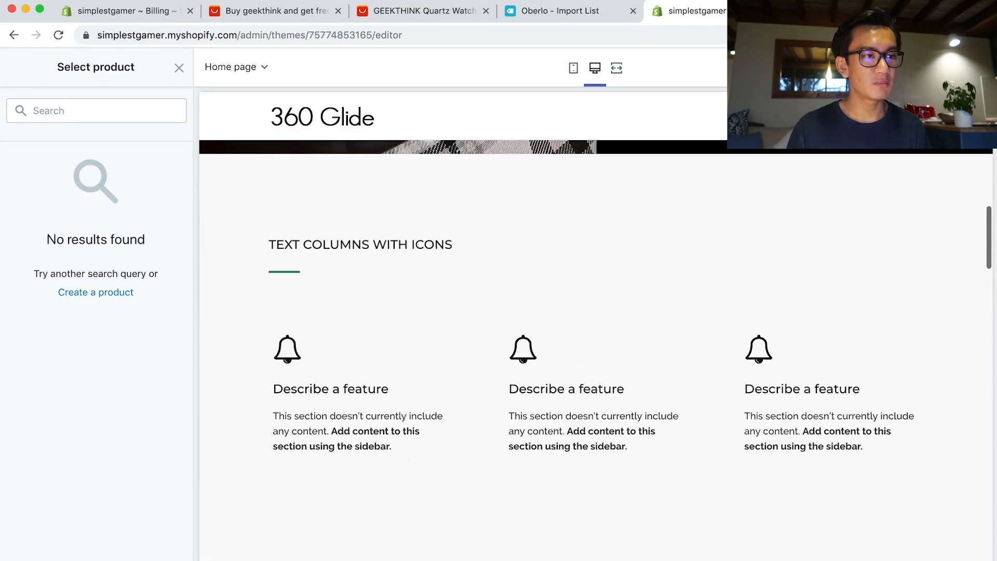
{"action": "left_click", "coordinate": [179, 68]}
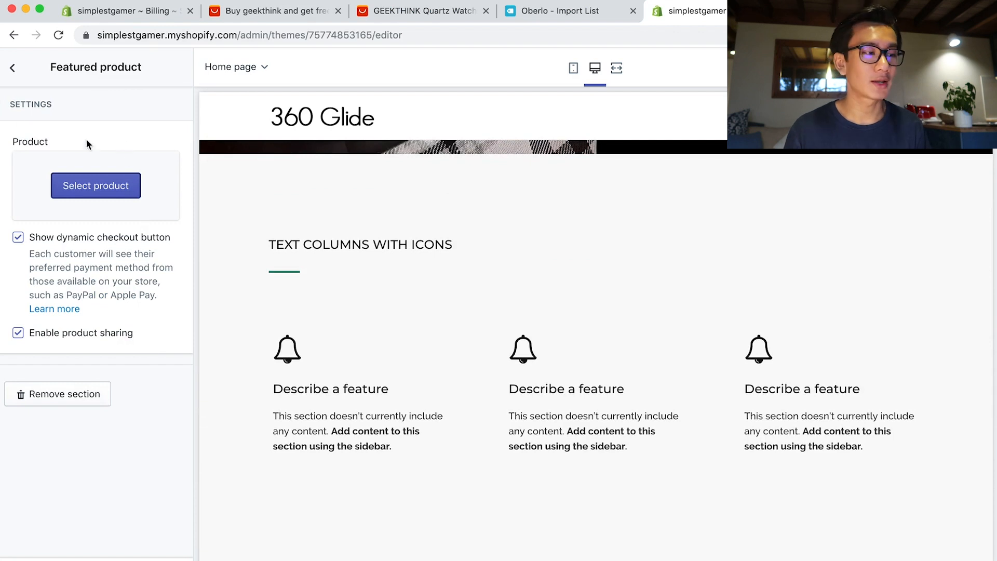
{"action": "left_click", "coordinate": [543, 15]}
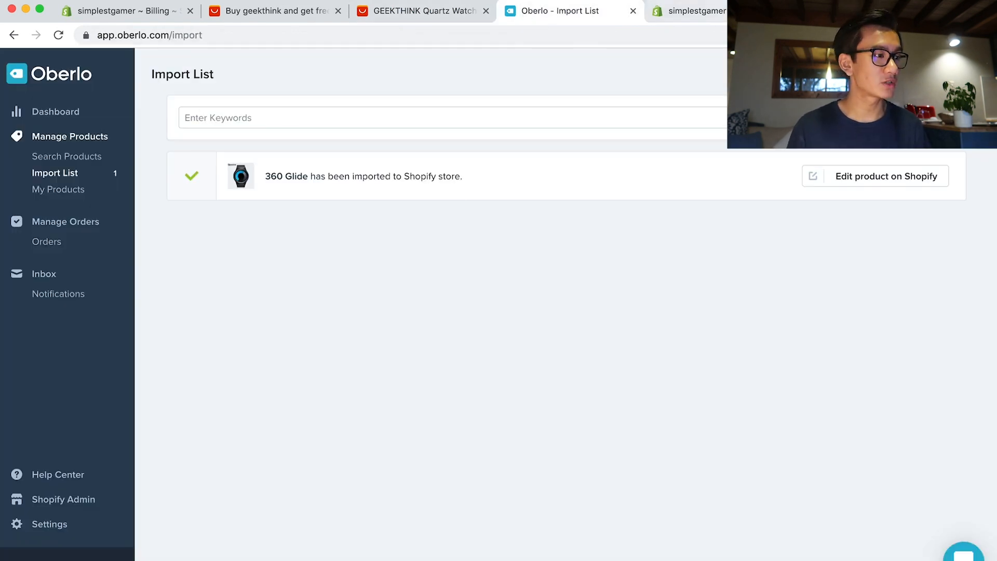
{"action": "left_click", "coordinate": [738, 11]}
{"action": "left_click", "coordinate": [101, 188]}
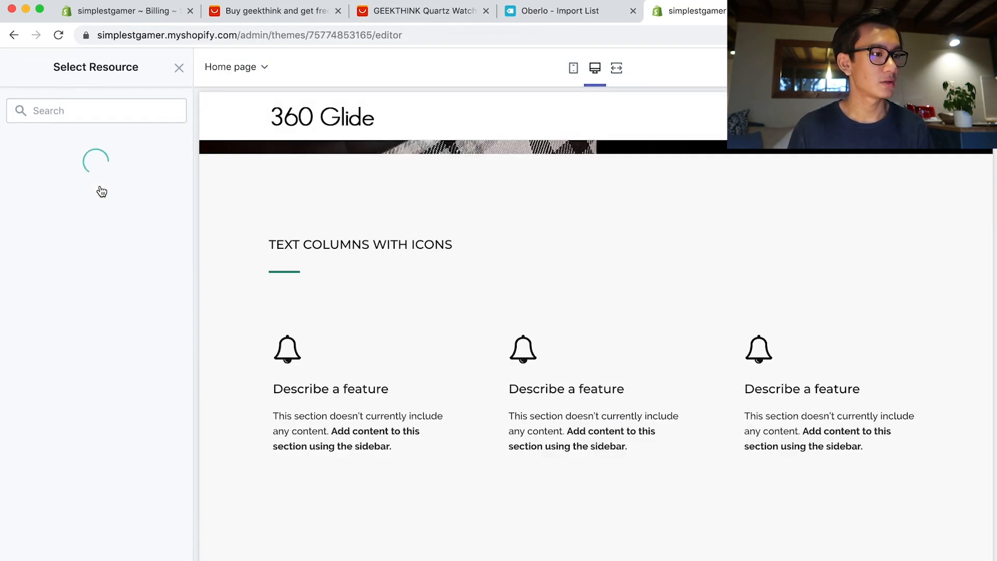
{"action": "left_click", "coordinate": [57, 199]}
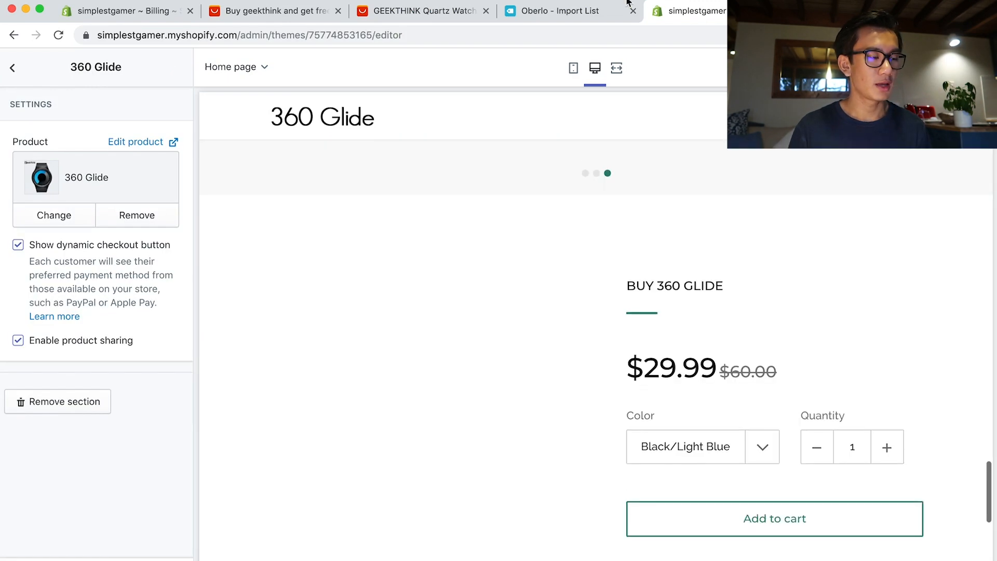
Switch to Oberlo and open the imported 360 Glide product for editing on Shopify.
{"action": "left_click", "coordinate": [572, 12]}
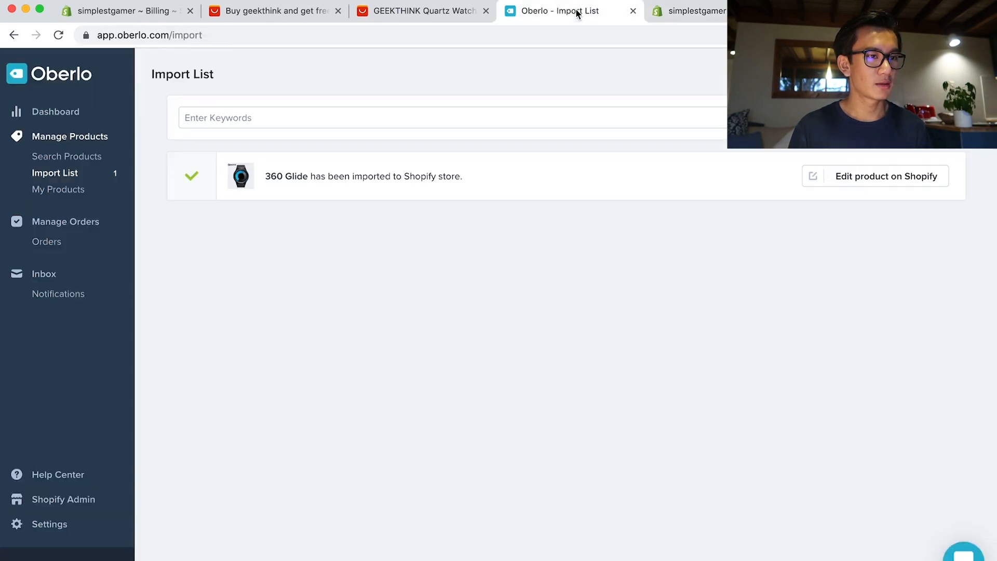
{"action": "left_click", "coordinate": [868, 177]}
Return to the theme editor and preview the featured product with the Silver/Blue color option.
{"action": "left_click", "coordinate": [699, 11]}
{"action": "scroll", "coordinate": [643, 389], "scroll_direction": "down", "scroll_amount": 5}
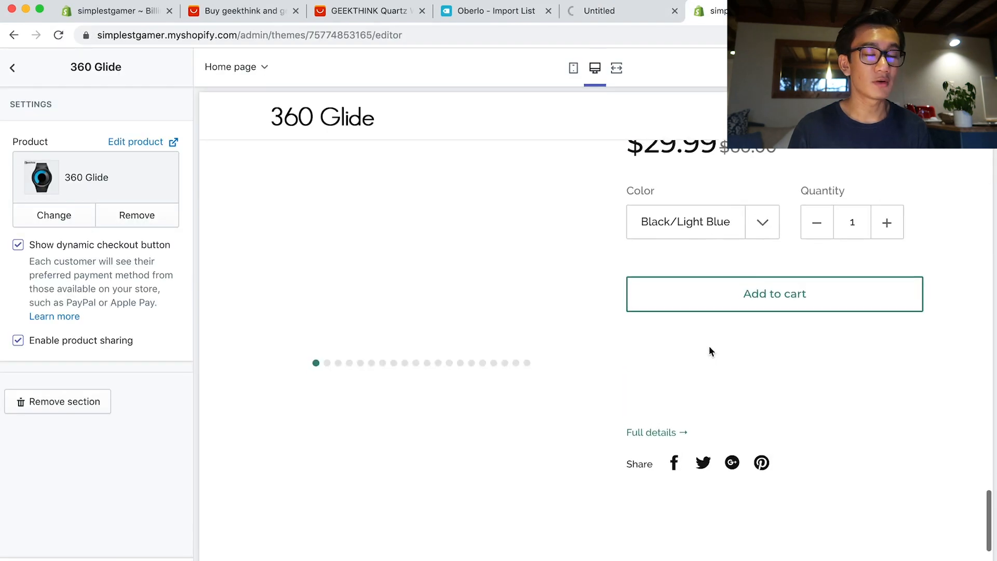
{"action": "scroll", "coordinate": [710, 352], "scroll_direction": "up", "scroll_amount": 3}
{"action": "left_click", "coordinate": [696, 338]}
{"action": "left_click", "coordinate": [691, 365]}
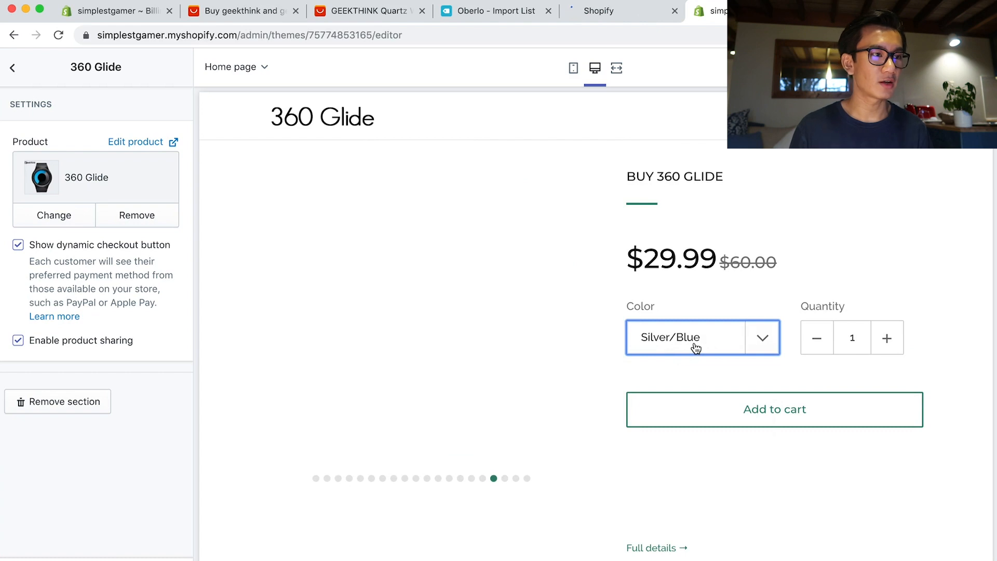
Switch to the 360 Glide product page in the Shopify admin and review its images and variant list.
{"action": "left_click", "coordinate": [603, 13]}
{"action": "scroll", "coordinate": [623, 313], "scroll_direction": "down", "scroll_amount": 5}
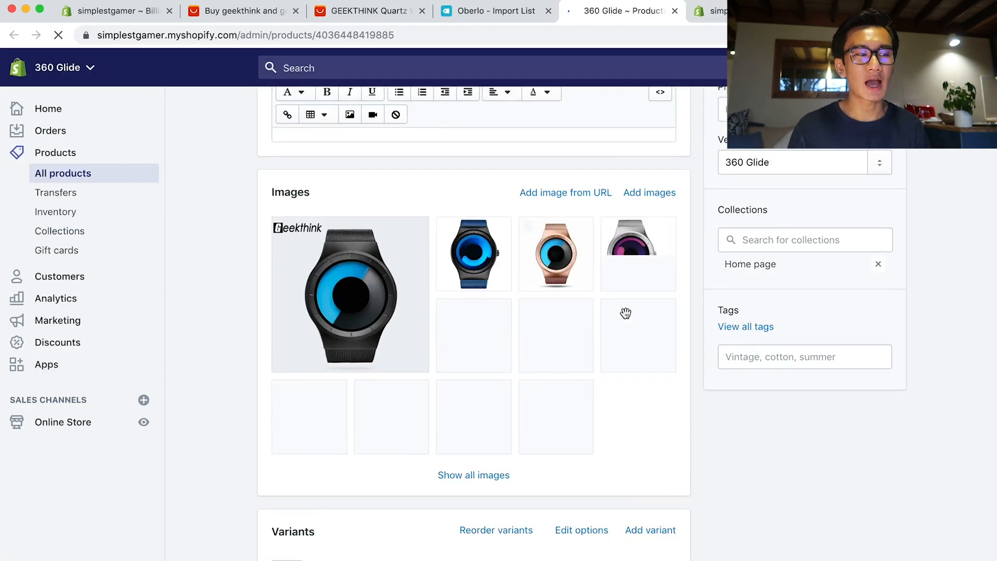
{"action": "scroll", "coordinate": [623, 441], "scroll_direction": "down", "scroll_amount": 4}
{"action": "scroll", "coordinate": [623, 442], "scroll_direction": "up", "scroll_amount": 1}
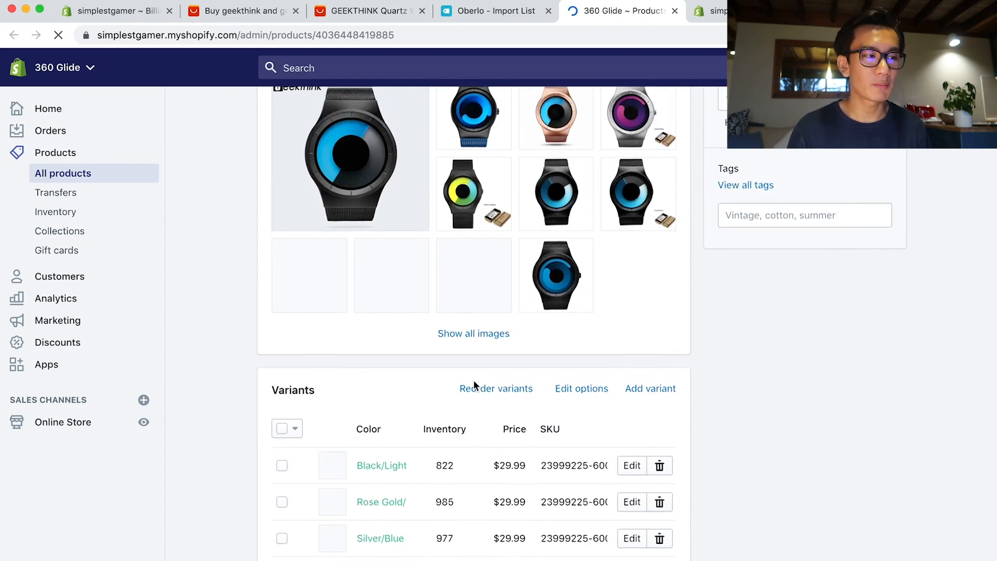
{"action": "scroll", "coordinate": [710, 383], "scroll_direction": "down", "scroll_amount": 2}
{"action": "scroll", "coordinate": [710, 383], "scroll_direction": "down", "scroll_amount": 10}
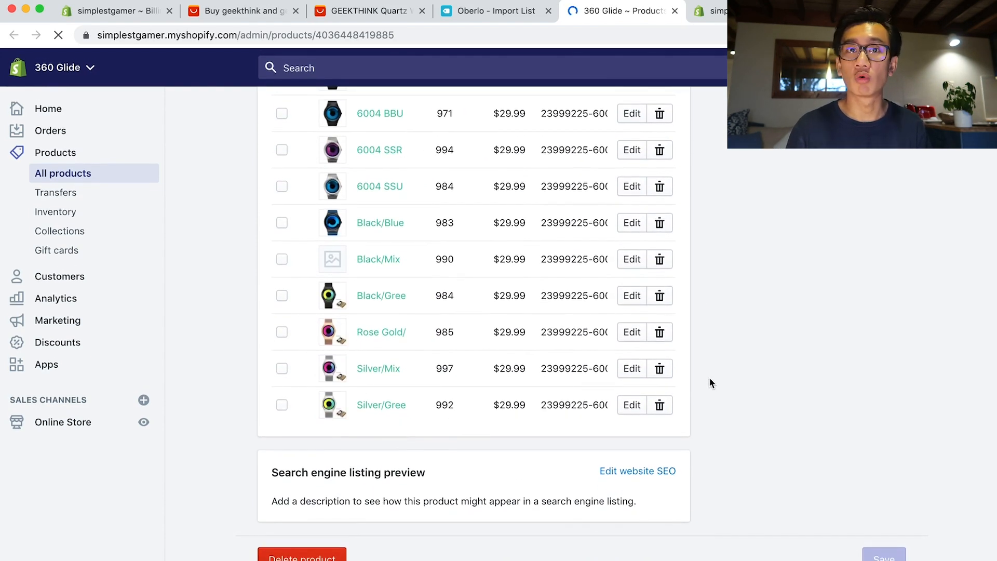
Browse the images available for the Black/Mix variant and close the image picker.
{"action": "scroll", "coordinate": [709, 378], "scroll_direction": "up", "scroll_amount": 3}
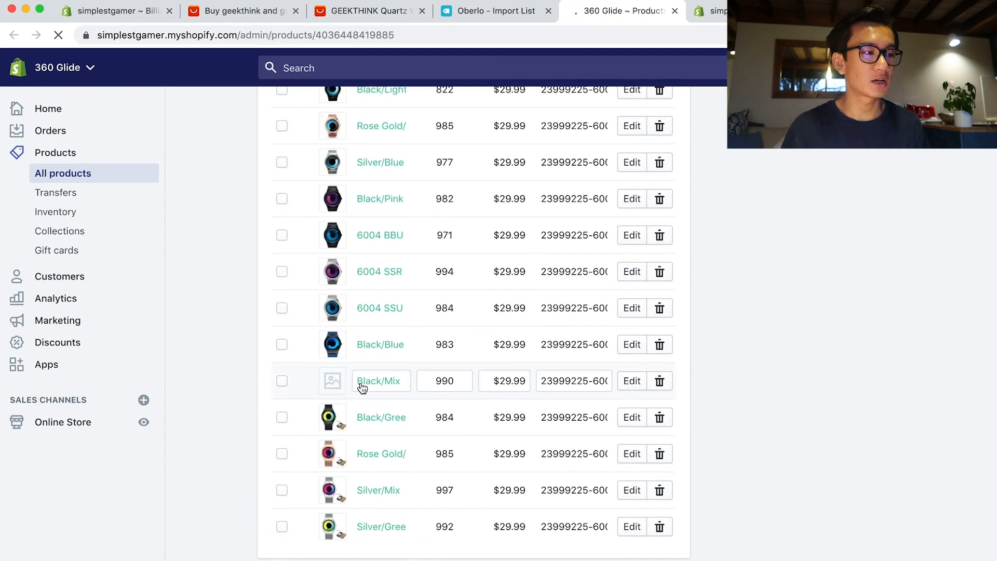
{"action": "left_click", "coordinate": [331, 386]}
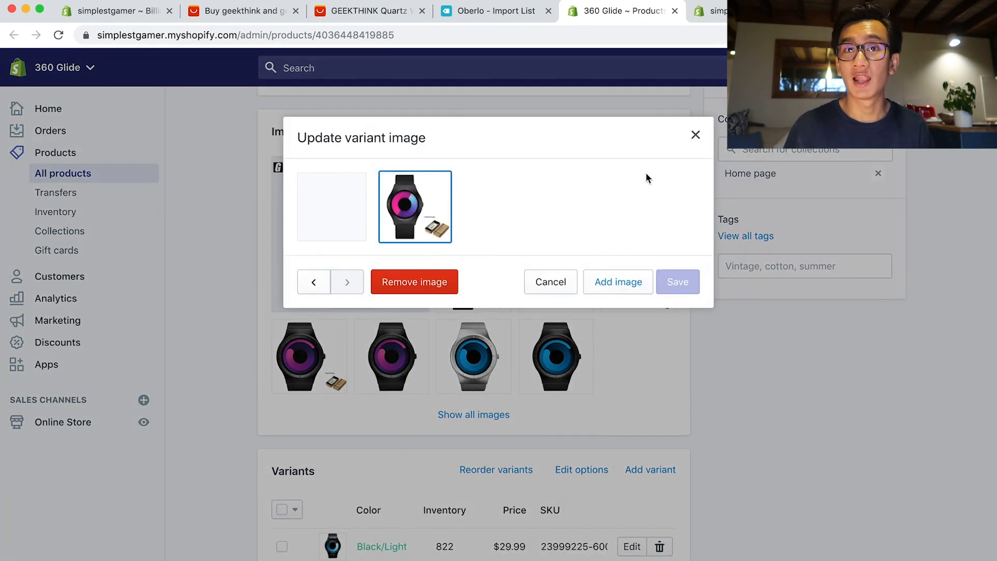
{"action": "left_click", "coordinate": [309, 282]}
{"action": "left_click", "coordinate": [695, 135]}
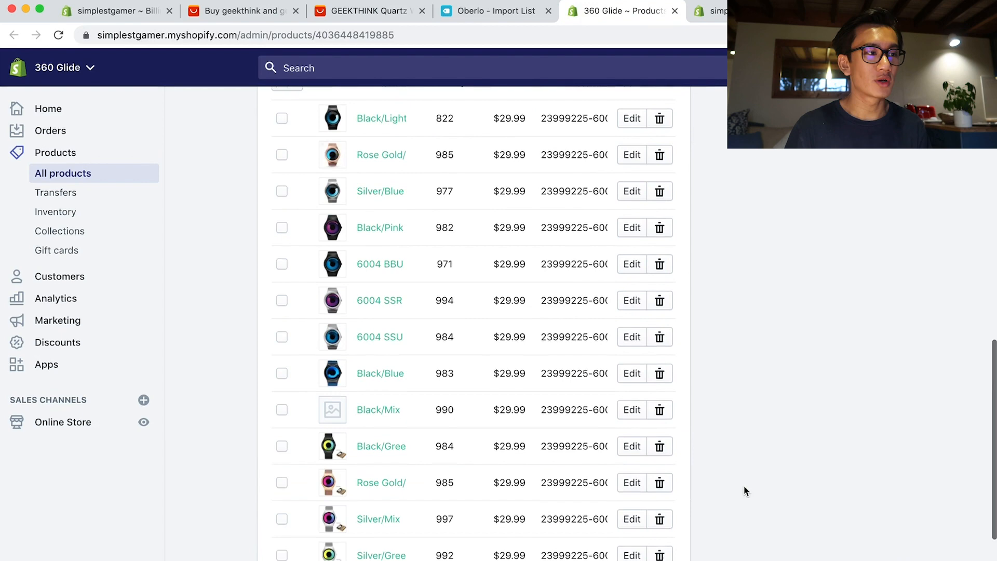
{"action": "left_click", "coordinate": [333, 413]}
{"action": "left_click", "coordinate": [306, 283]}
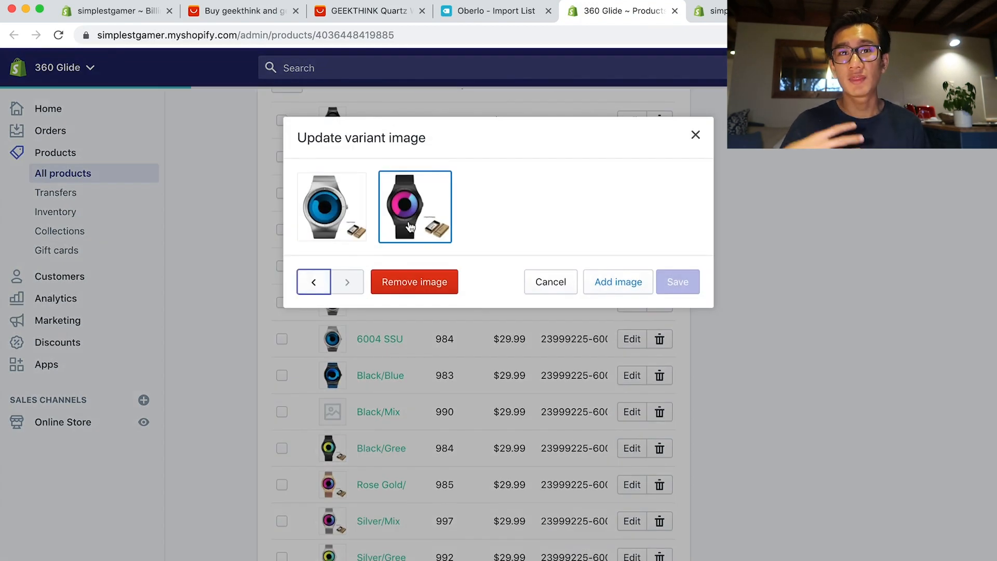
{"action": "left_click", "coordinate": [346, 364]}
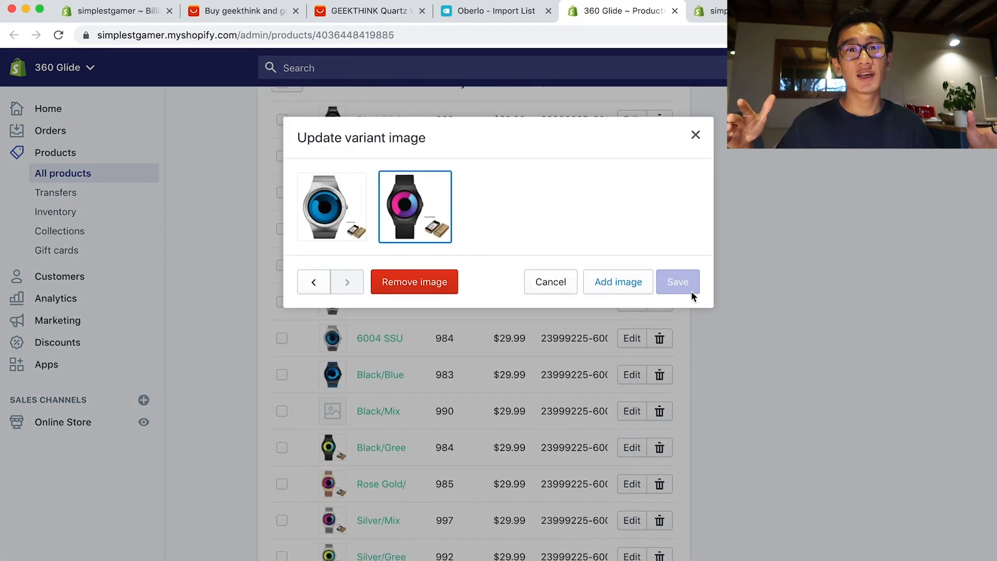
{"action": "left_click", "coordinate": [694, 137]}
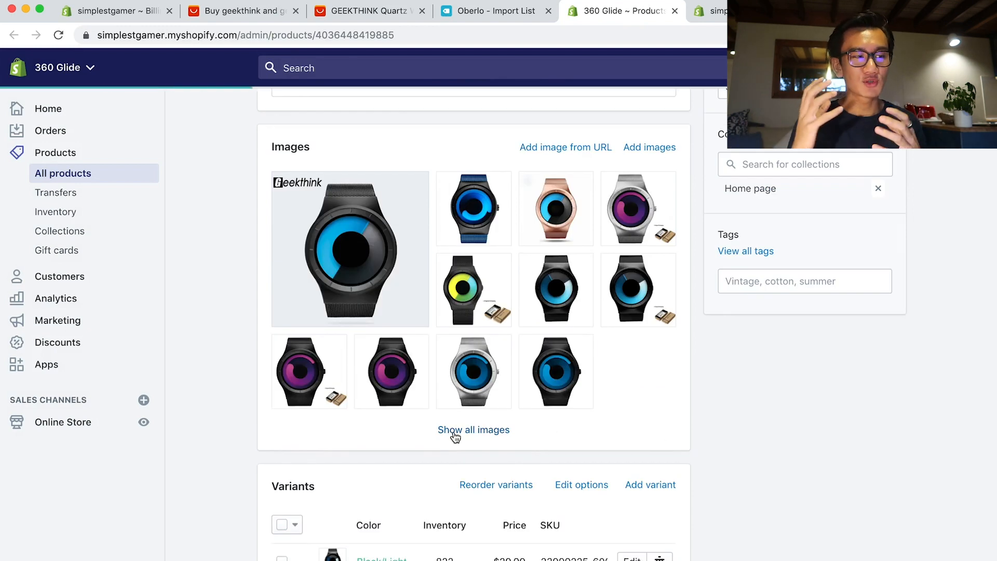
Delete the large Geekthink-branded main image from the 360 Glide product.
{"action": "scroll", "coordinate": [467, 312], "scroll_direction": "up", "scroll_amount": 5}
{"action": "left_click", "coordinate": [378, 381]}
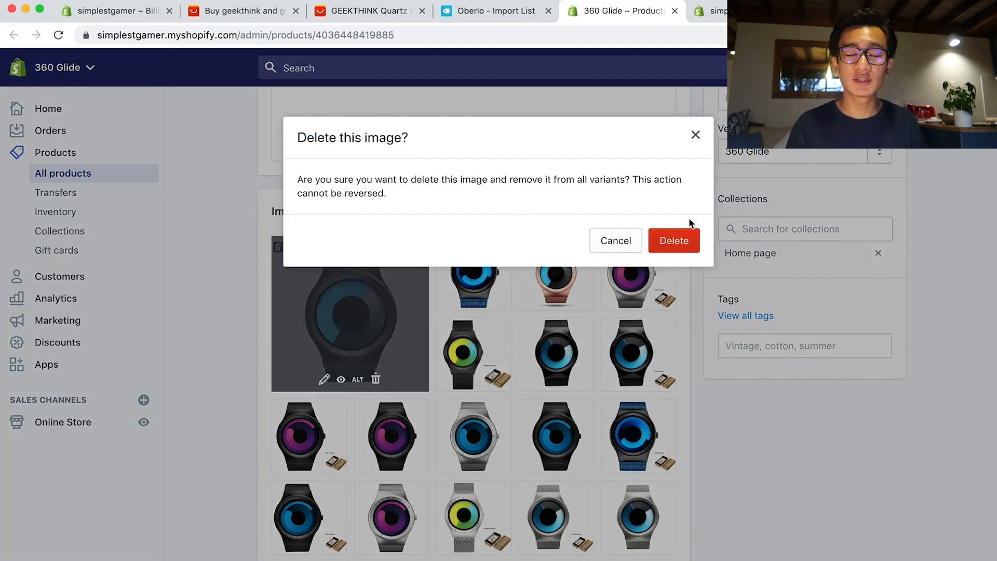
{"action": "left_click", "coordinate": [674, 240]}
Delete the 6004 BBU and 6004 SSR variants from the 360 Glide product.
{"action": "scroll", "coordinate": [863, 382], "scroll_direction": "down", "scroll_amount": 5}
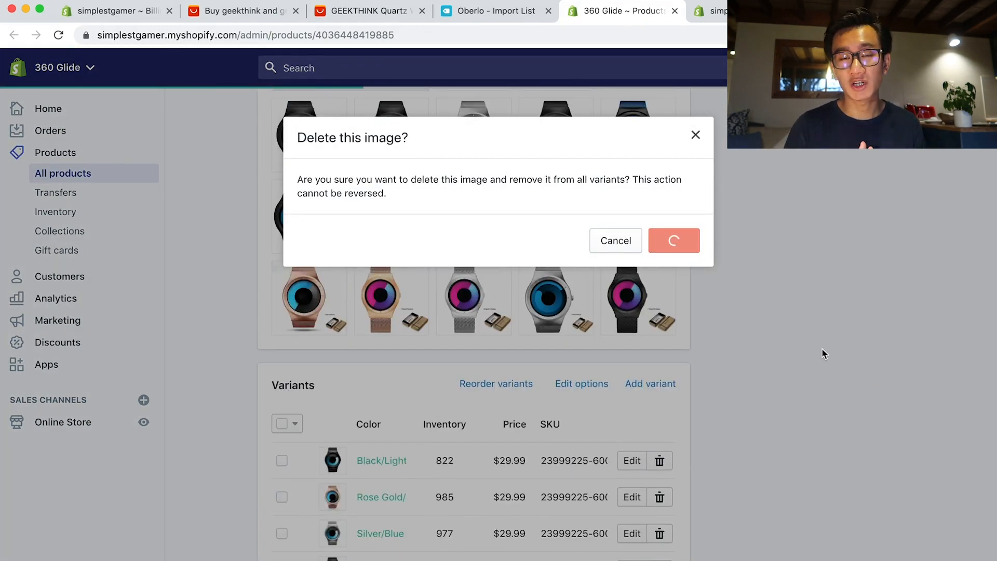
{"action": "scroll", "coordinate": [823, 353], "scroll_direction": "down", "scroll_amount": 5}
{"action": "scroll", "coordinate": [821, 349], "scroll_direction": "up", "scroll_amount": 3}
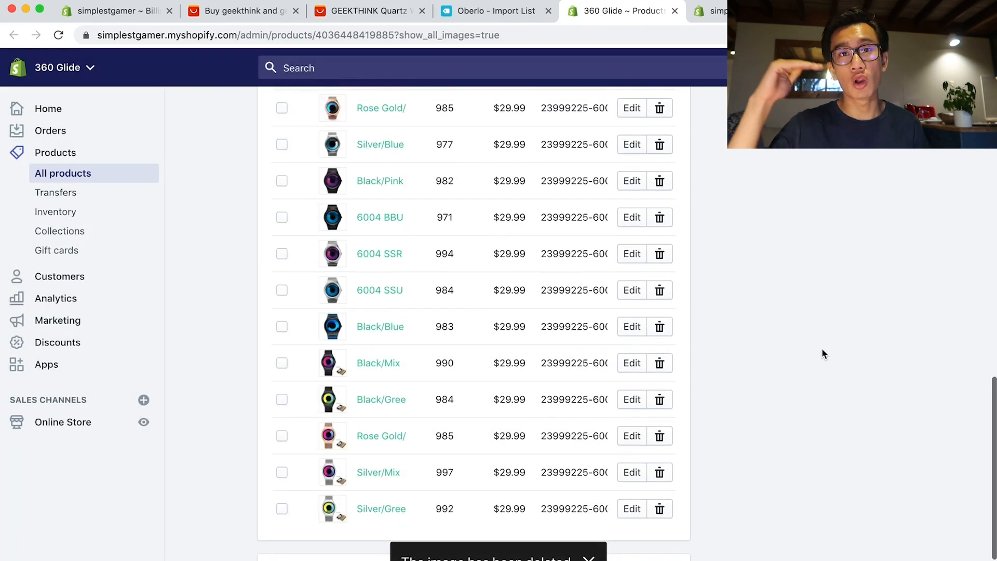
{"action": "left_click", "coordinate": [659, 311]}
{"action": "left_click", "coordinate": [681, 229]}
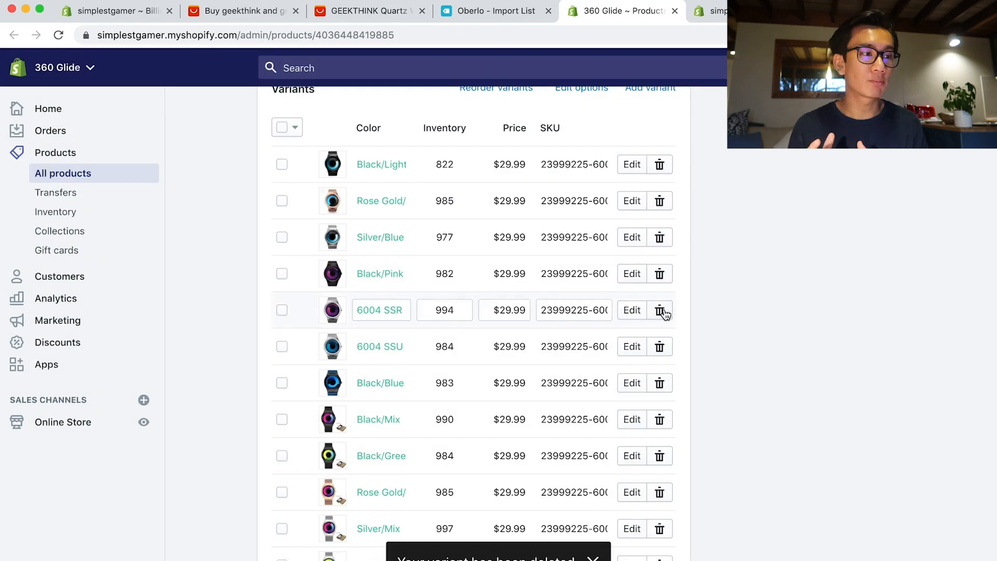
{"action": "left_click", "coordinate": [661, 311]}
{"action": "left_click", "coordinate": [680, 227]}
Switch to the GEEKTHINK watch listing on AliExpress, add it to Oberlo again and open the import list.
{"action": "left_click", "coordinate": [476, 13]}
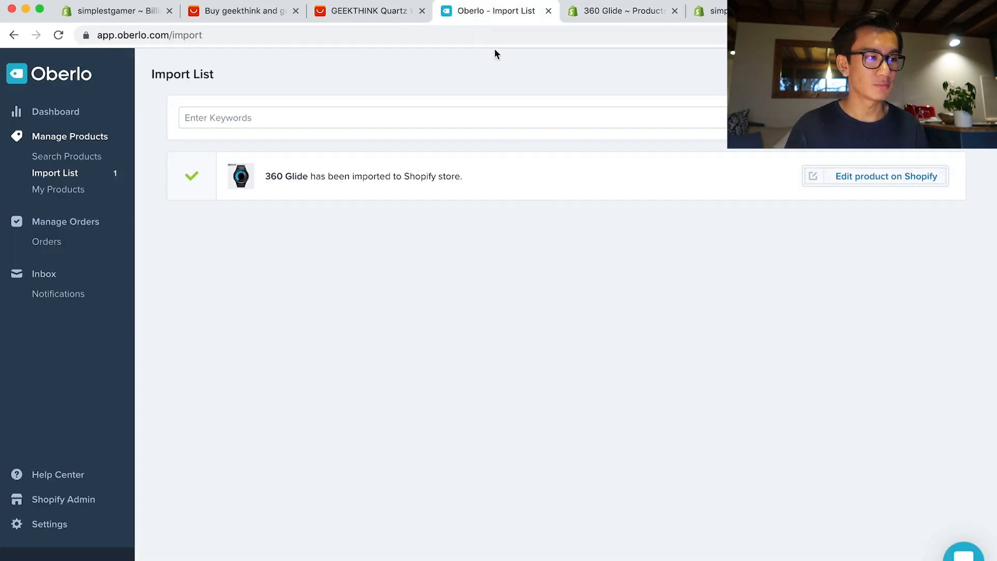
{"action": "left_click", "coordinate": [371, 16]}
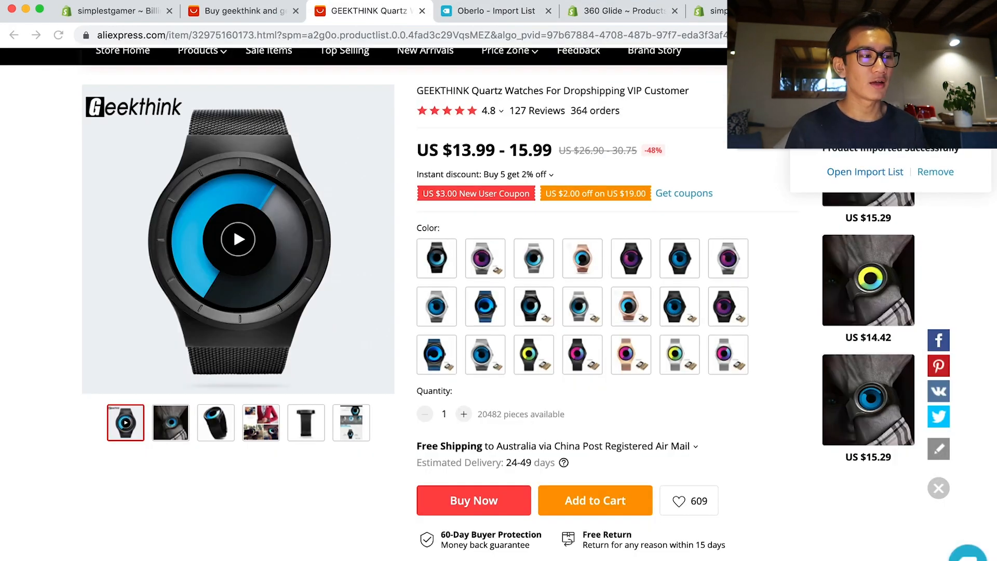
{"action": "left_click", "coordinate": [864, 172]}
Return to the 360 Glide product in the Shopify admin and delete the whole product.
{"action": "left_click", "coordinate": [626, 8]}
{"action": "scroll", "coordinate": [706, 259], "scroll_direction": "up", "scroll_amount": 10}
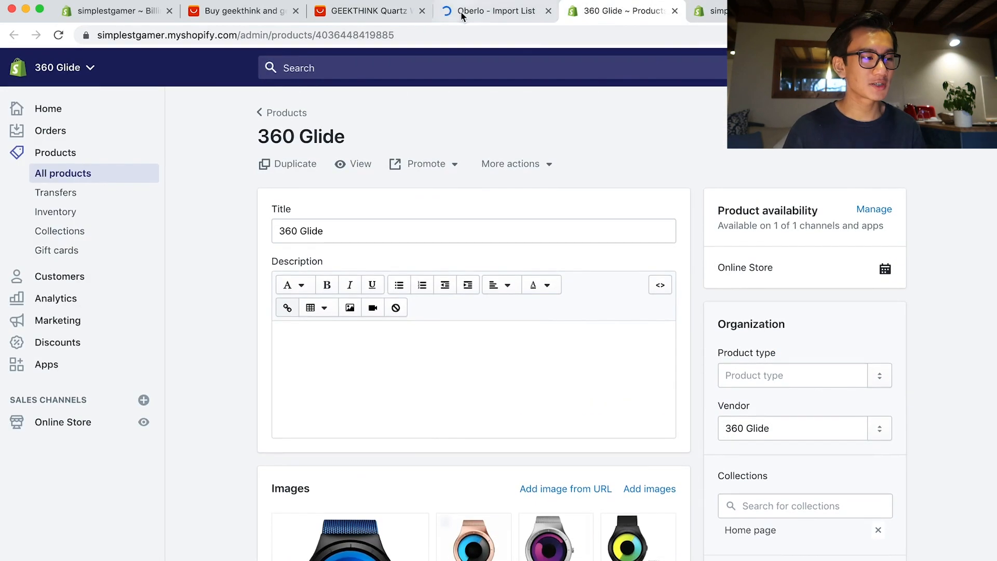
{"action": "left_click", "coordinate": [464, 12]}
{"action": "left_click", "coordinate": [625, 12]}
{"action": "scroll", "coordinate": [467, 337], "scroll_direction": "down", "scroll_amount": 20}
{"action": "left_click", "coordinate": [312, 555]}
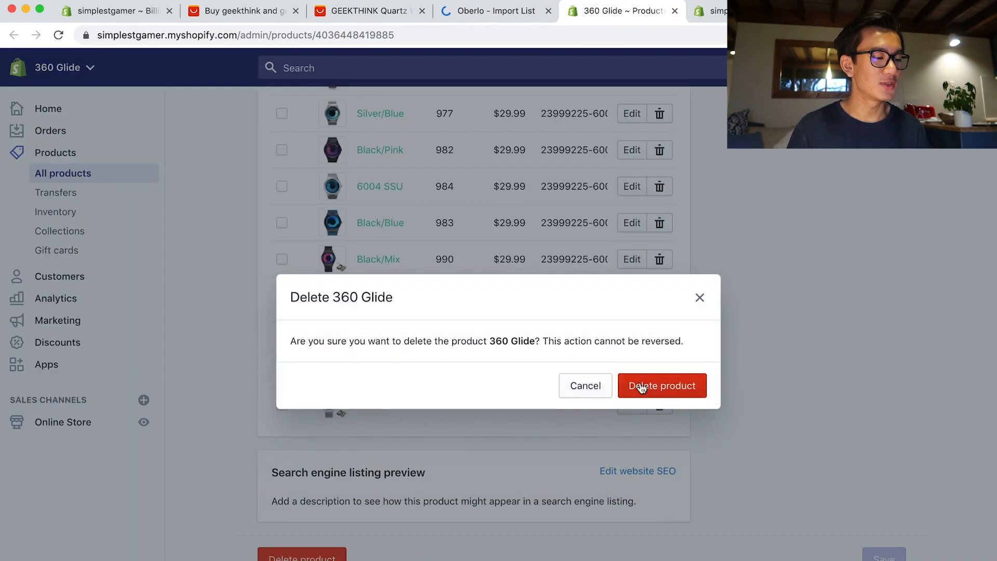
{"action": "left_click", "coordinate": [640, 388]}
Switch to Oberlo's import list, retitle the watch 360 Glide and clear its description.
{"action": "left_click", "coordinate": [489, 13]}
{"action": "triple_click", "coordinate": [557, 347]}
{"action": "type", "text": "360 Gli"}
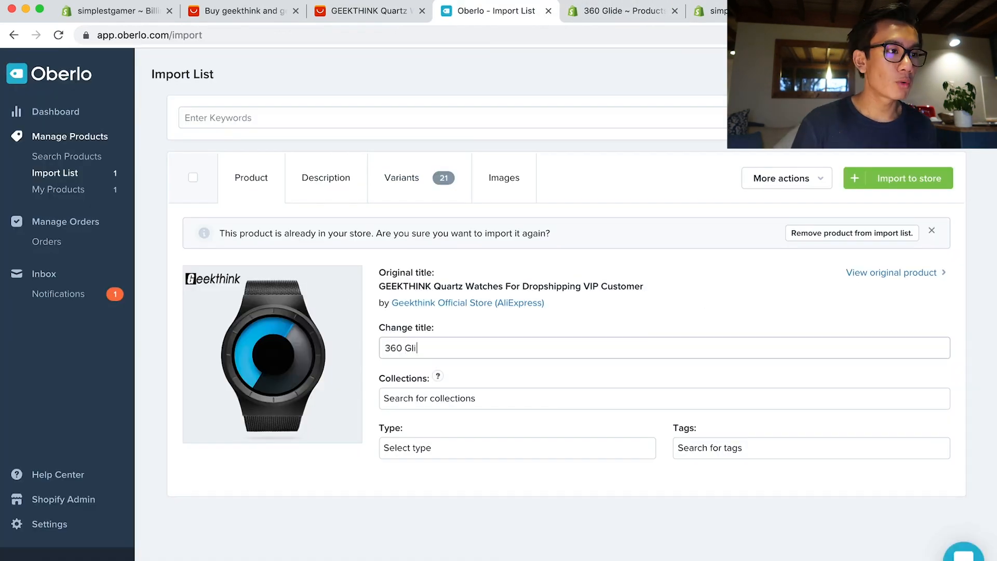
{"action": "type", "text": "de"}
{"action": "left_click", "coordinate": [345, 190]}
{"action": "left_click", "coordinate": [342, 325]}
{"action": "key", "text": "super+a"}
{"action": "key", "text": "BackSpace"}
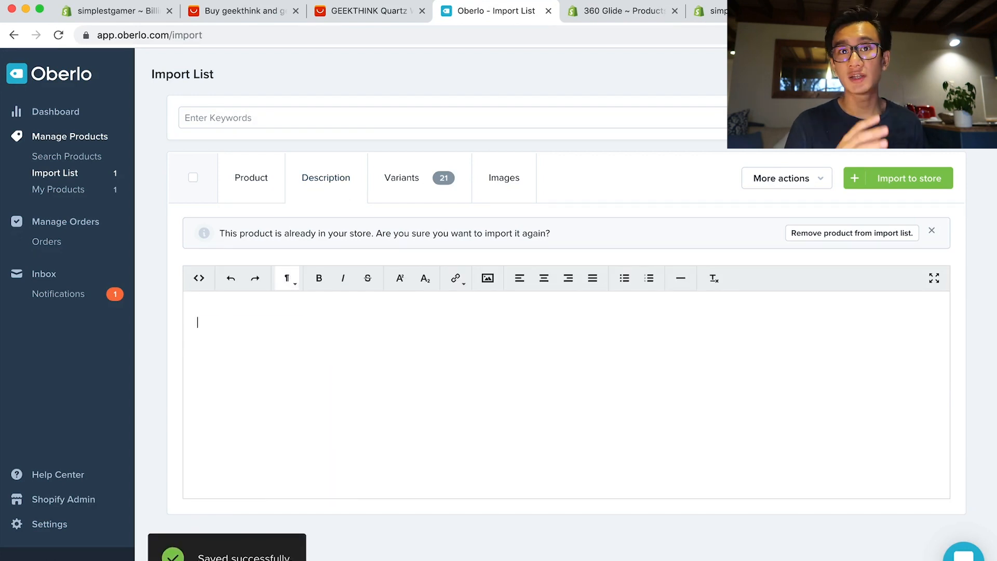
Exclude the boxed versions of the 6002 BBU, 6002 RGU and 6002 SSU variants from the import.
{"action": "left_click", "coordinate": [438, 190]}
{"action": "scroll", "coordinate": [425, 365], "scroll_direction": "down", "scroll_amount": 2}
{"action": "left_click", "coordinate": [193, 371]}
{"action": "scroll", "coordinate": [195, 384], "scroll_direction": "down", "scroll_amount": 1}
{"action": "left_click", "coordinate": [195, 410]}
{"action": "scroll", "coordinate": [196, 413], "scroll_direction": "down", "scroll_amount": 1}
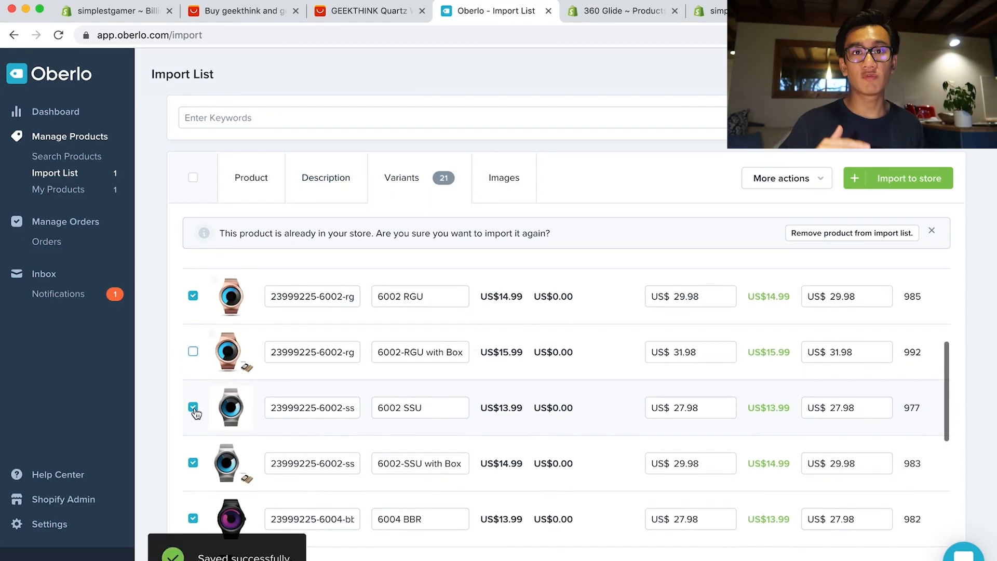
{"action": "scroll", "coordinate": [195, 466], "scroll_direction": "down", "scroll_amount": 2}
{"action": "left_click", "coordinate": [194, 379]}
{"action": "scroll", "coordinate": [196, 382], "scroll_direction": "down", "scroll_amount": 1}
{"action": "scroll", "coordinate": [269, 433], "scroll_direction": "up", "scroll_amount": 3}
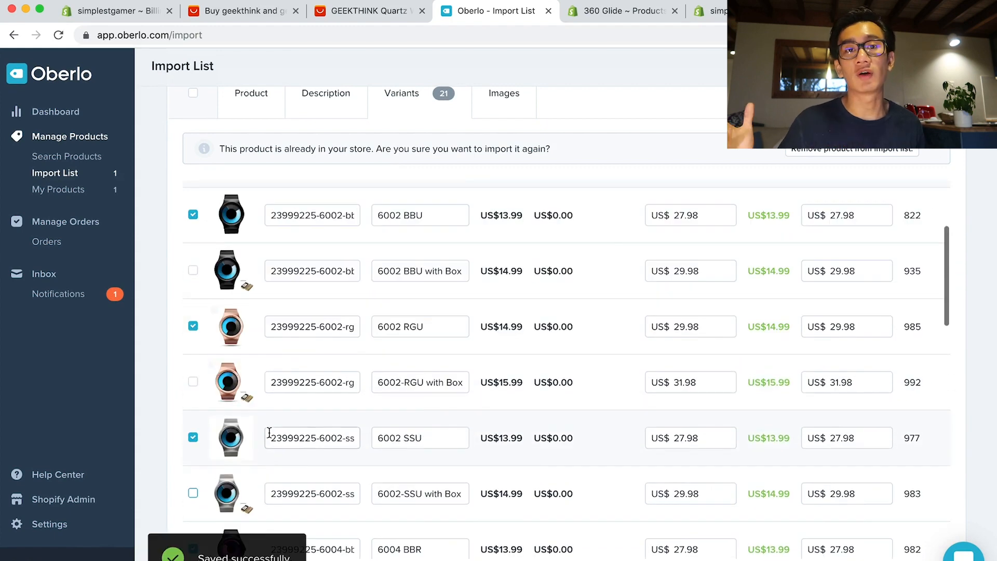
Exclude the 6004 BBR, BBU, SSR and SSU variants from the import, both with and without box.
{"action": "scroll", "coordinate": [229, 332], "scroll_direction": "down", "scroll_amount": 4}
{"action": "left_click", "coordinate": [193, 306]}
{"action": "scroll", "coordinate": [333, 394], "scroll_direction": "up", "scroll_amount": 3}
{"action": "scroll", "coordinate": [233, 358], "scroll_direction": "down", "scroll_amount": 4}
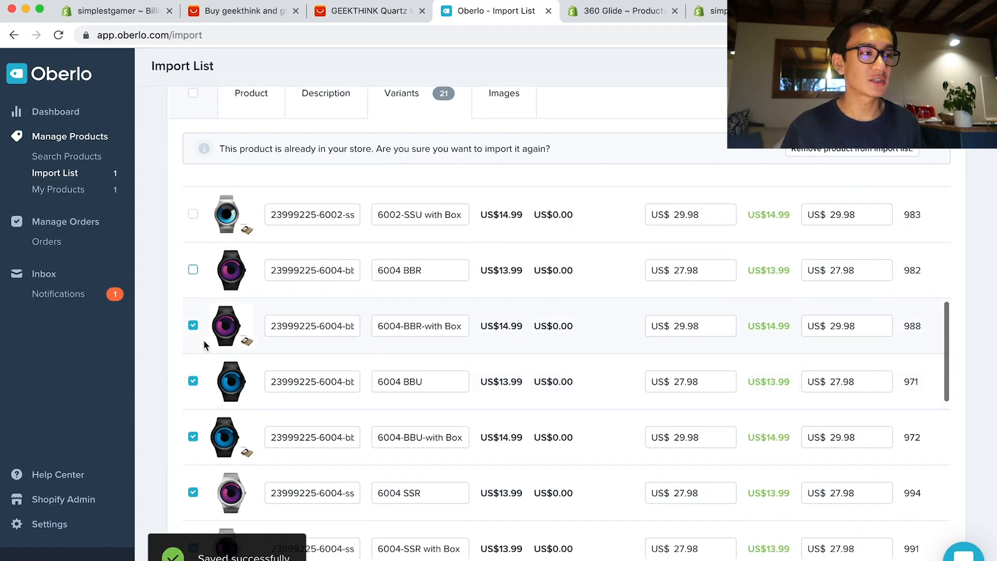
{"action": "left_click", "coordinate": [193, 326]}
{"action": "left_click", "coordinate": [193, 436]}
{"action": "scroll", "coordinate": [192, 364], "scroll_direction": "down", "scroll_amount": 5}
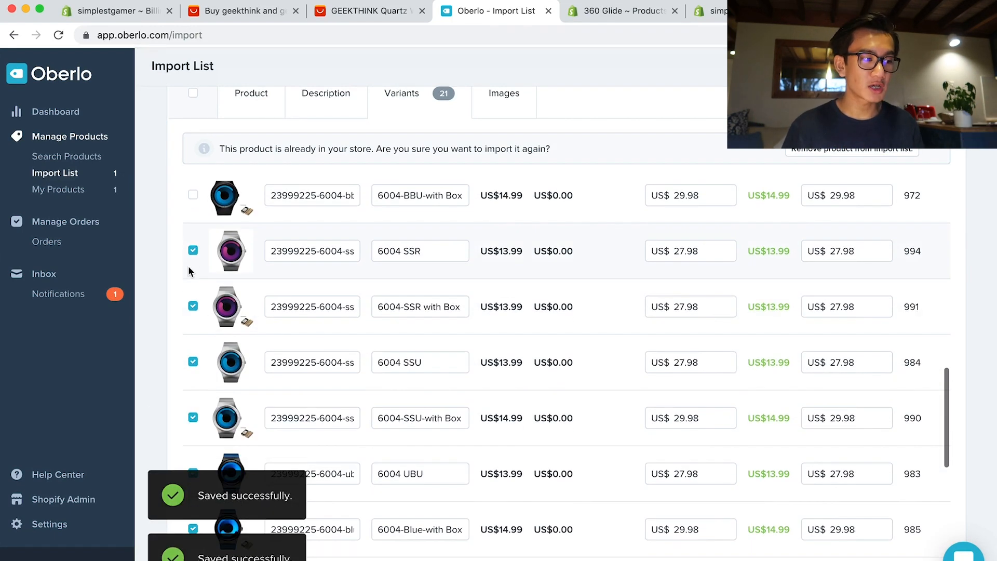
{"action": "left_click", "coordinate": [192, 251]}
{"action": "left_click", "coordinate": [193, 418]}
{"action": "scroll", "coordinate": [198, 364], "scroll_direction": "down", "scroll_amount": 5}
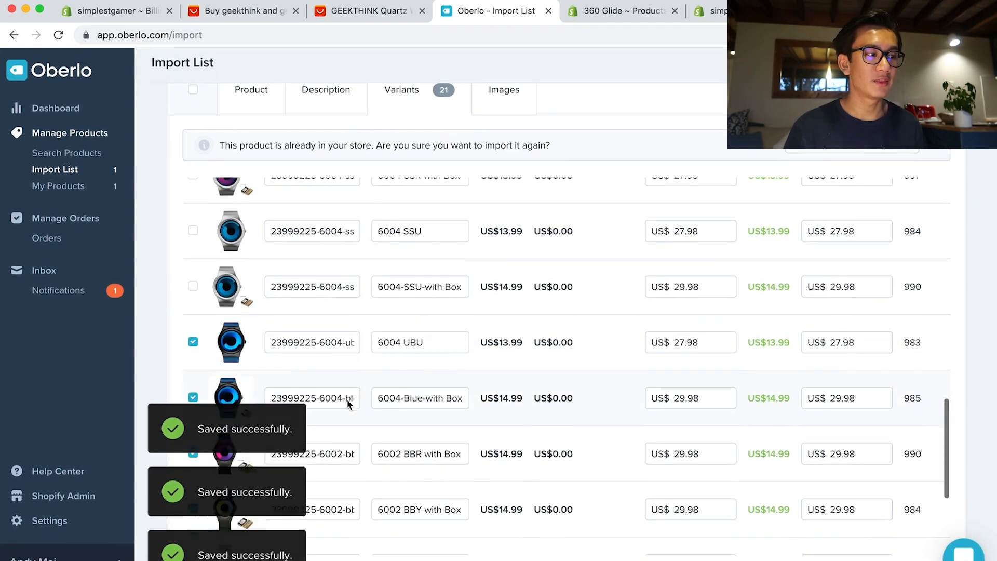
Exclude 6004 UBU, 6004-Blue-with Box and the 6002 BBR, BBY, RGR, SSR and SSY with Box variants from the import.
{"action": "left_click", "coordinate": [192, 220]}
{"action": "left_click", "coordinate": [195, 387]}
{"action": "left_click", "coordinate": [192, 330]}
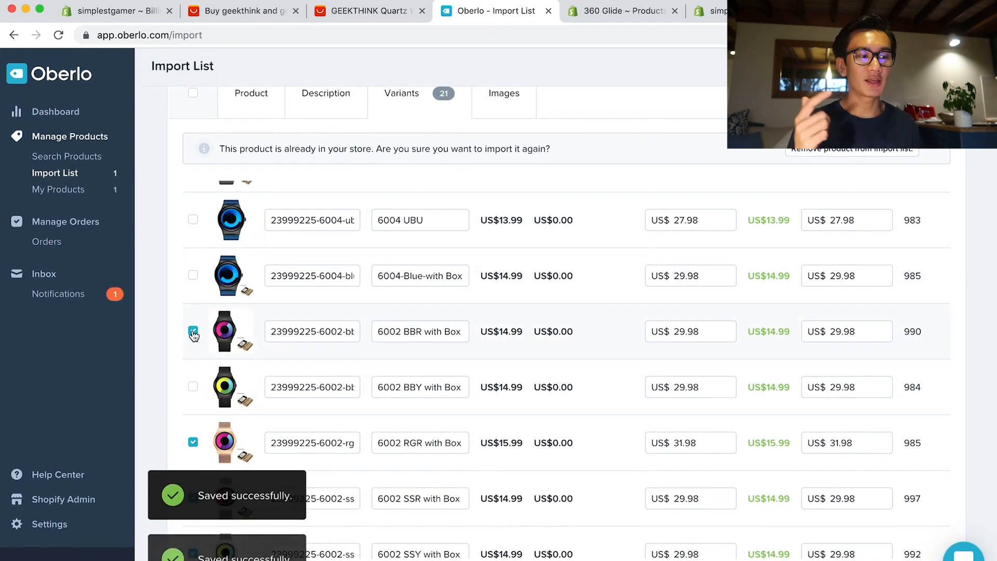
{"action": "scroll", "coordinate": [192, 332], "scroll_direction": "down", "scroll_amount": 1}
{"action": "left_click", "coordinate": [194, 406]}
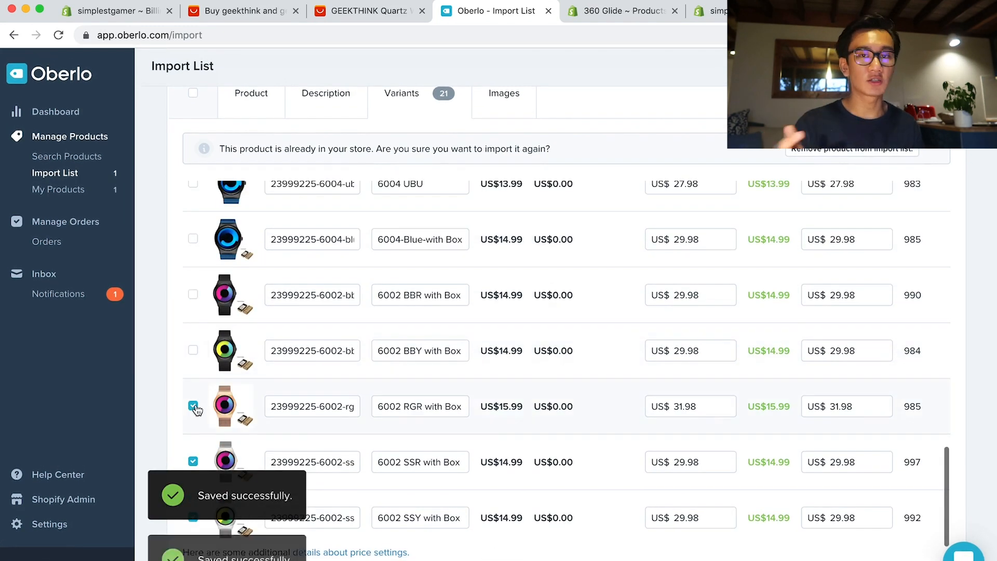
{"action": "left_click", "coordinate": [195, 462]}
Rename the colors of the three selected variants to Black, Rose Gold and Silver.
{"action": "scroll", "coordinate": [410, 417], "scroll_direction": "up", "scroll_amount": 15}
{"action": "scroll", "coordinate": [426, 394], "scroll_direction": "down", "scroll_amount": 1}
{"action": "triple_click", "coordinate": [448, 349]}
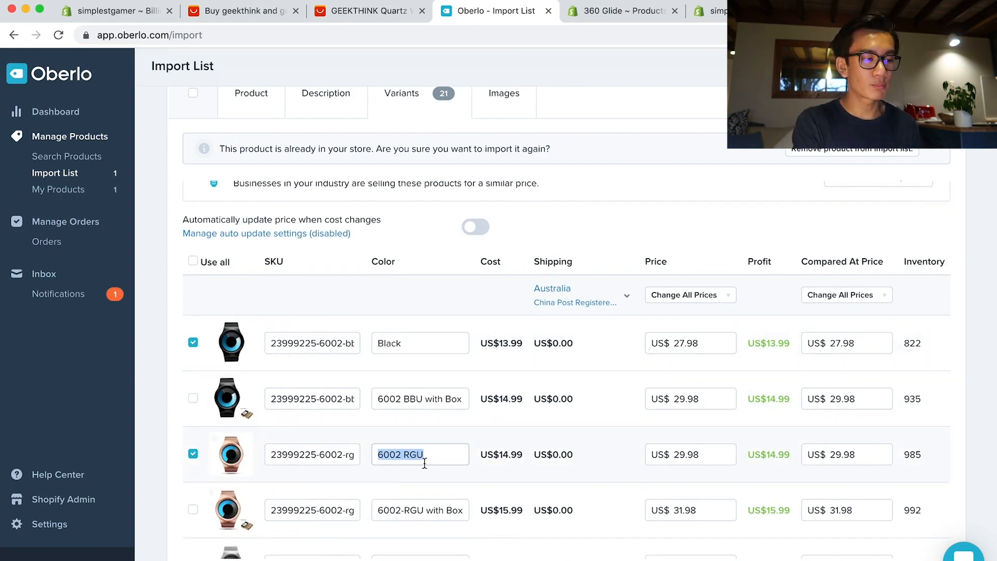
{"action": "type", "text": "Rose Go"}
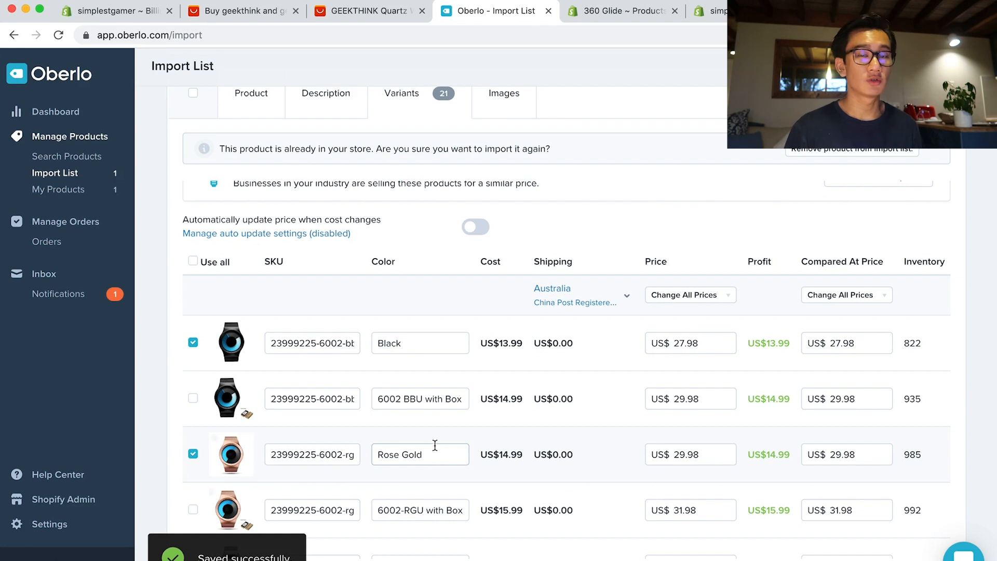
{"action": "type", "text": "ld"}
{"action": "scroll", "coordinate": [429, 457], "scroll_direction": "down", "scroll_amount": 2}
{"action": "type", "text": "Silver"}
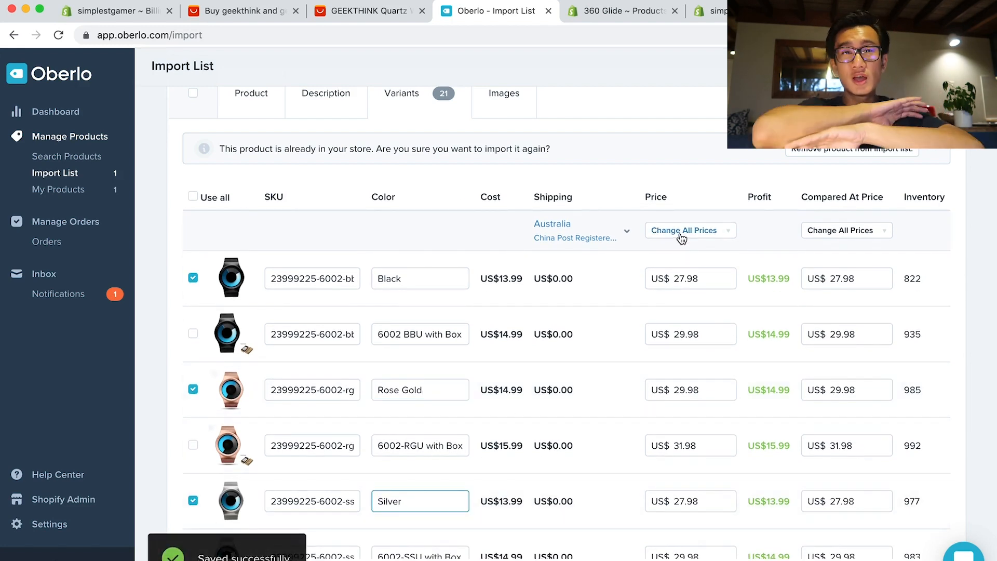
Set the price of all variants to 29.99 and their compared-at price to 60.
{"action": "left_click", "coordinate": [717, 231]}
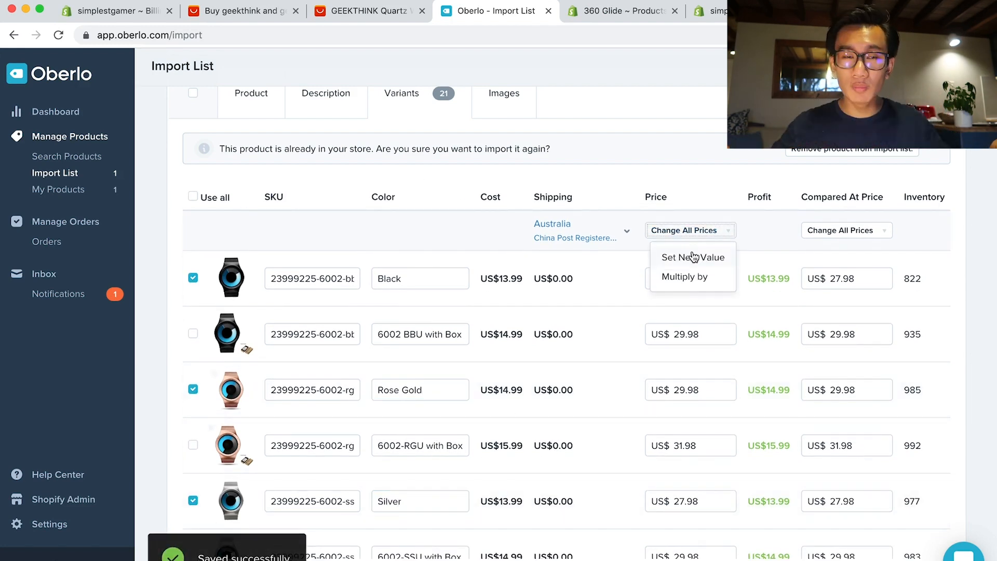
{"action": "left_click", "coordinate": [693, 256]}
{"action": "type", "text": "29.99"}
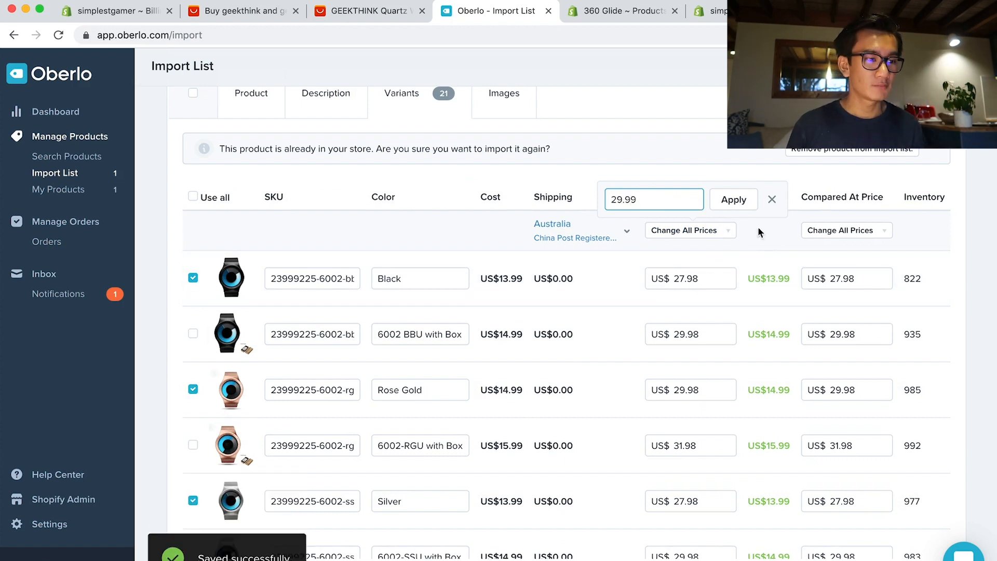
{"action": "key", "text": "Return"}
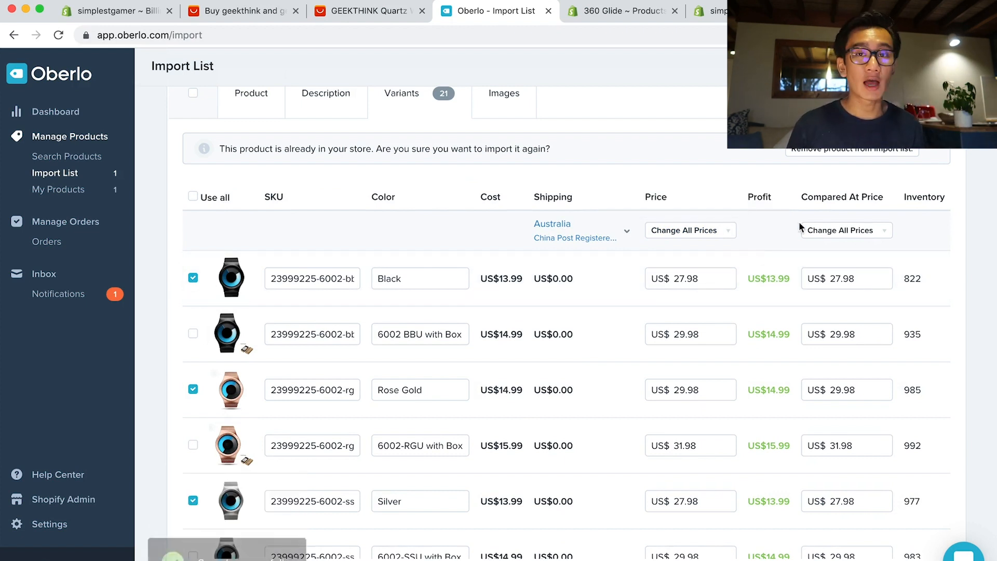
{"action": "left_click", "coordinate": [825, 230]}
{"action": "left_click", "coordinate": [824, 257]}
{"action": "type", "text": "60"}
{"action": "key", "text": "Return"}
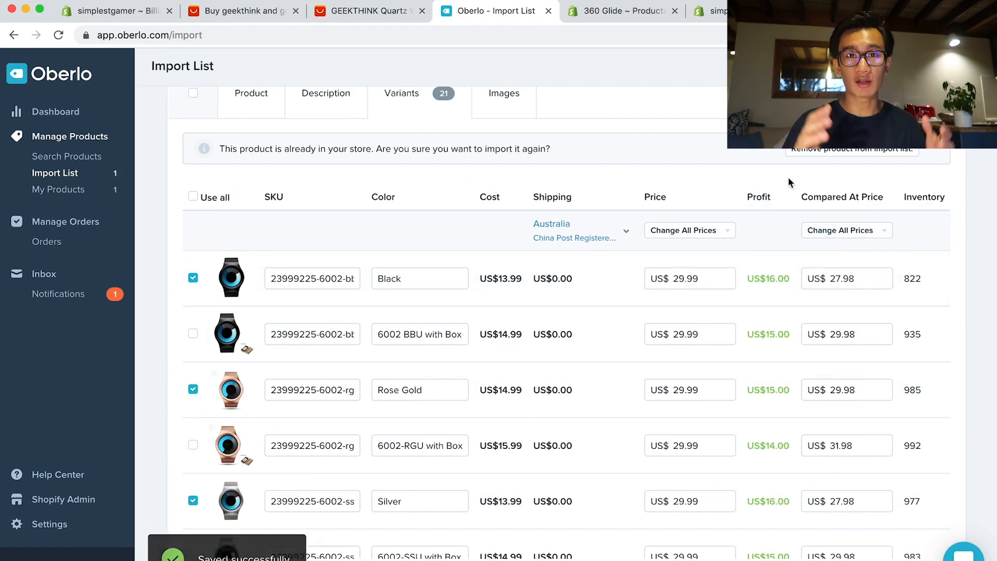
Import the edited 360 Glide into the store, close the empty Shopify products page and check the import in Oberlo.
{"action": "scroll", "coordinate": [691, 177], "scroll_direction": "up", "scroll_amount": 2}
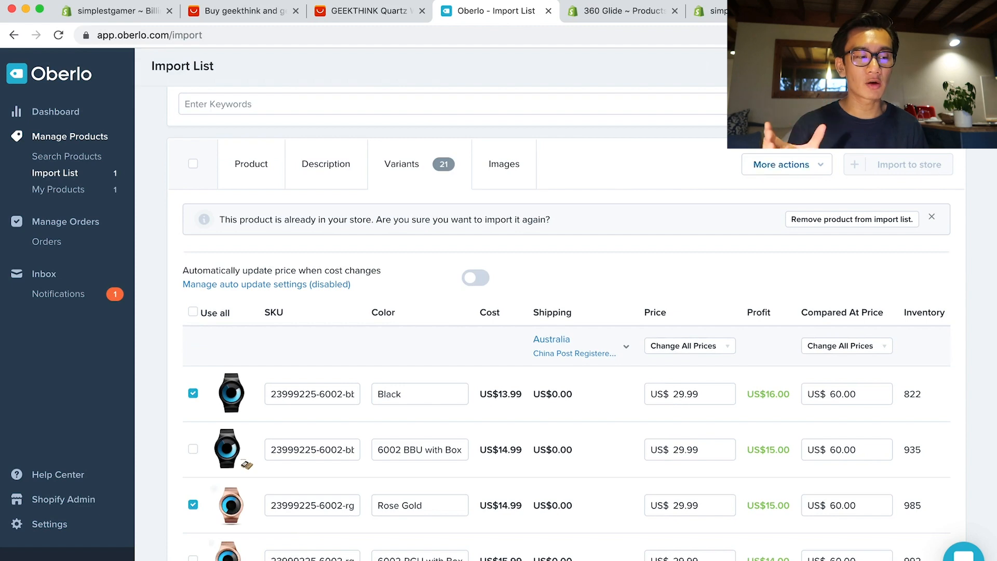
{"action": "left_click", "coordinate": [606, 17]}
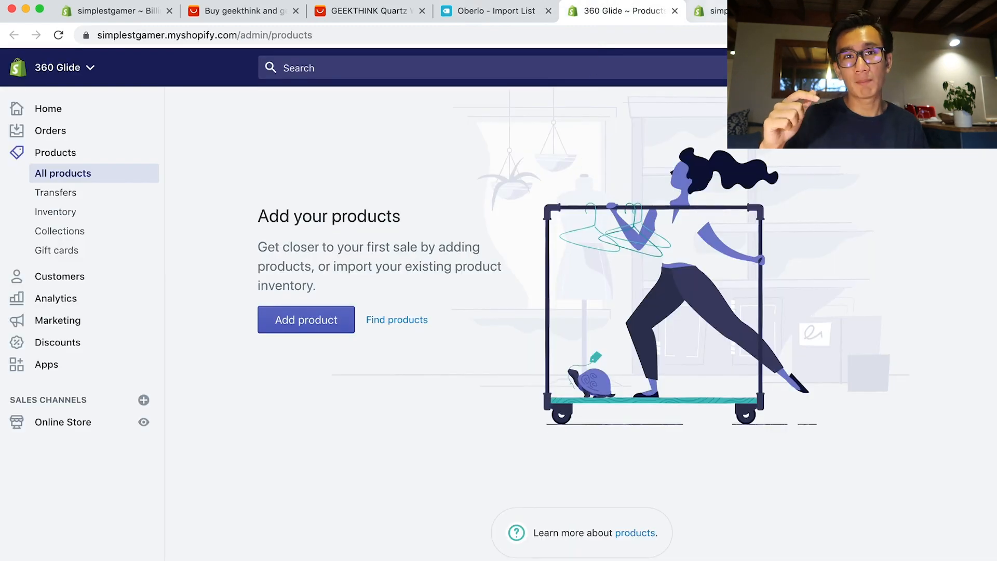
{"action": "left_click", "coordinate": [674, 13]}
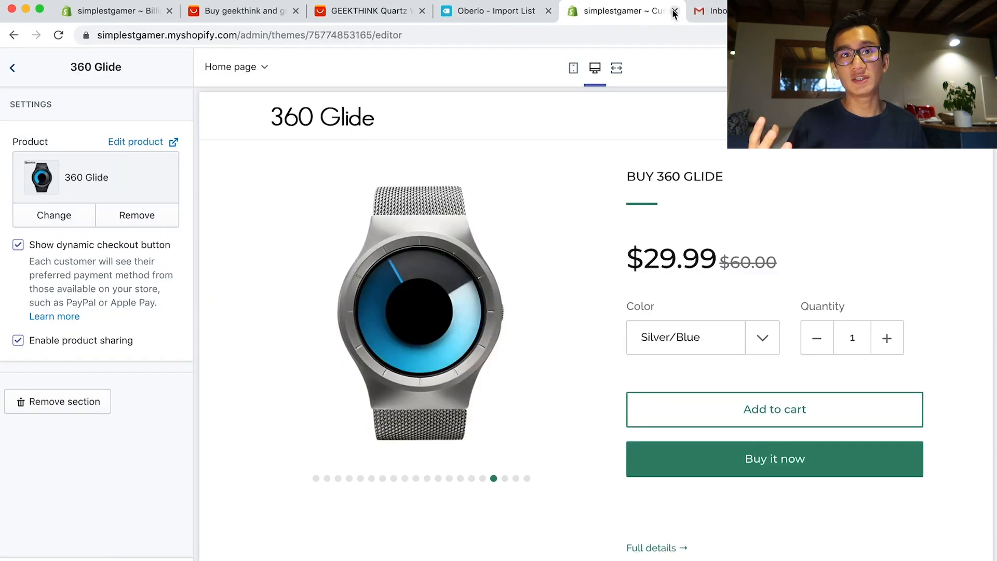
{"action": "left_click", "coordinate": [508, 15]}
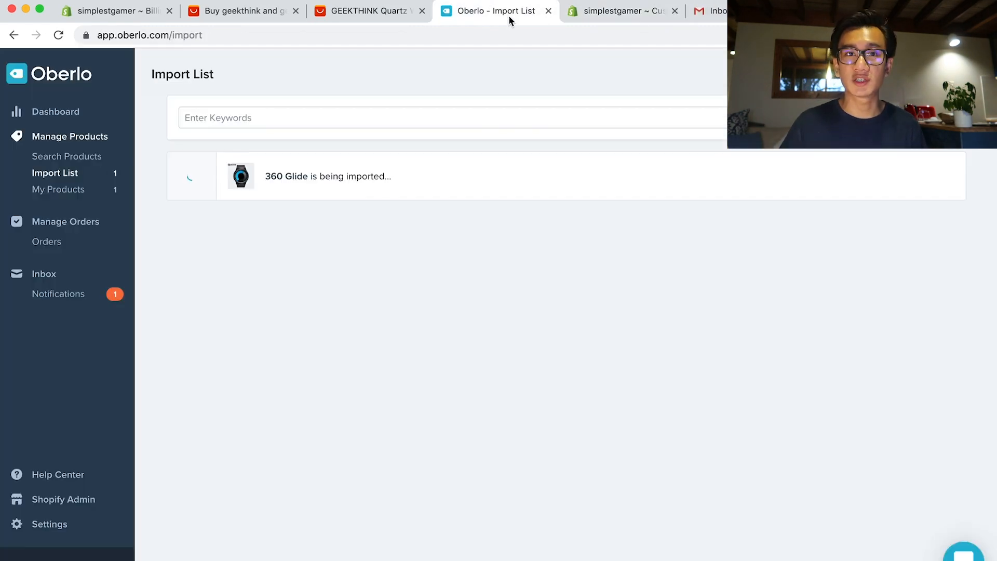
Open the featured product selection in the theme editor, and open the imported 360 Glide from Oberlo for editing on Shopify.
{"action": "left_click", "coordinate": [613, 12]}
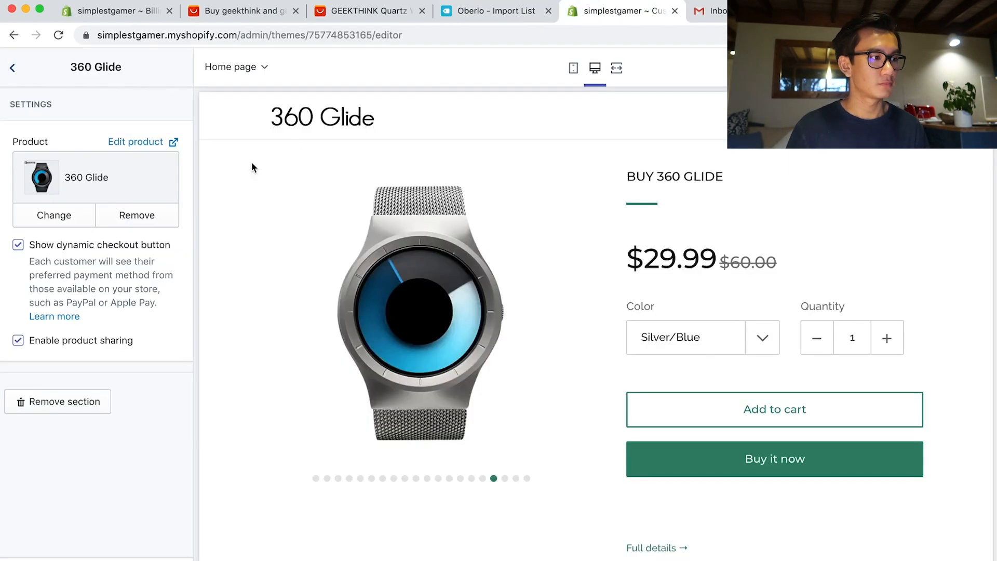
{"action": "left_click", "coordinate": [59, 218]}
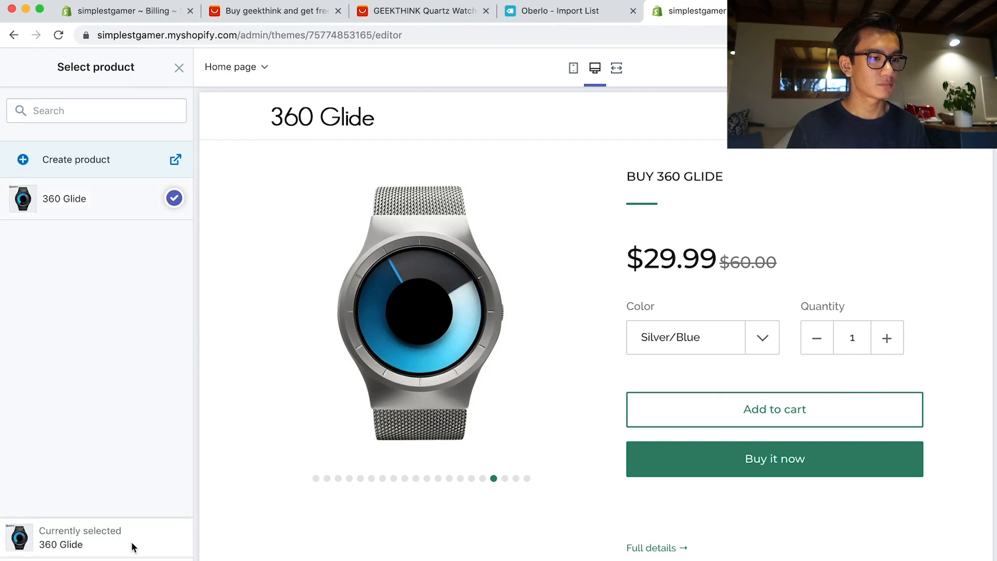
{"action": "left_click", "coordinate": [602, 18]}
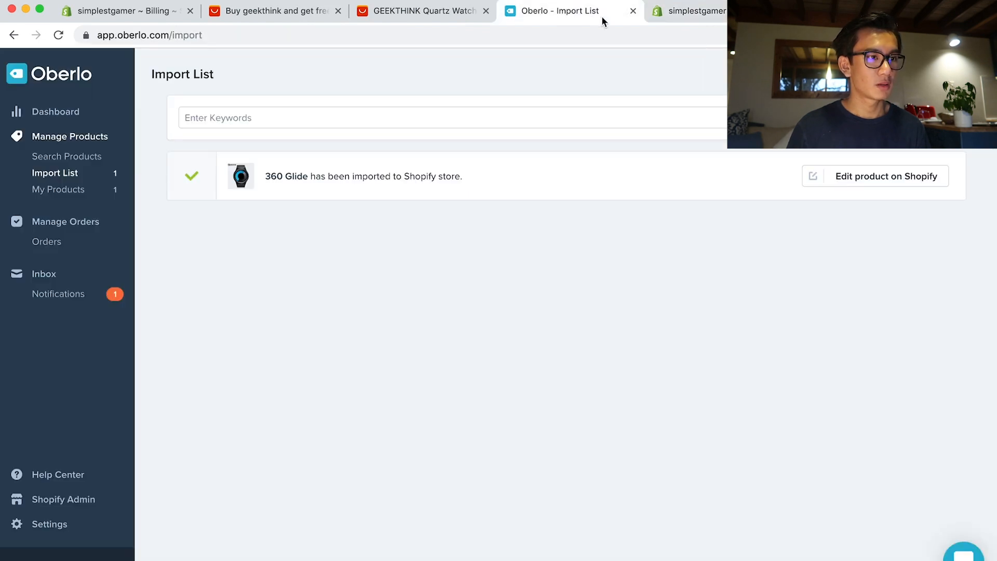
{"action": "left_click", "coordinate": [873, 178]}
Return to the theme editor and review the featured watch's color options with Black selected.
{"action": "left_click", "coordinate": [740, 14]}
{"action": "left_click", "coordinate": [700, 335]}
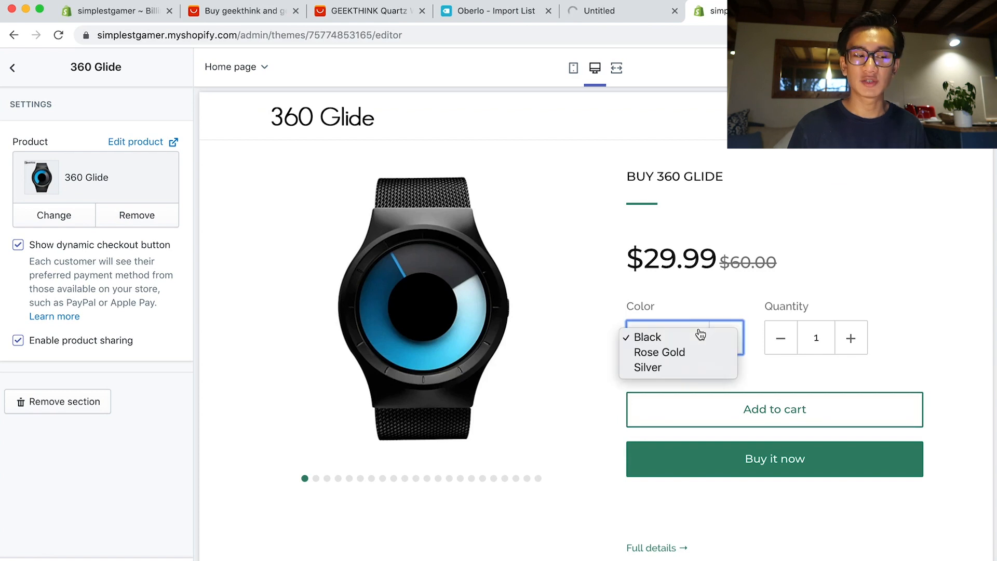
{"action": "left_click", "coordinate": [696, 339]}
{"action": "left_click", "coordinate": [698, 341]}
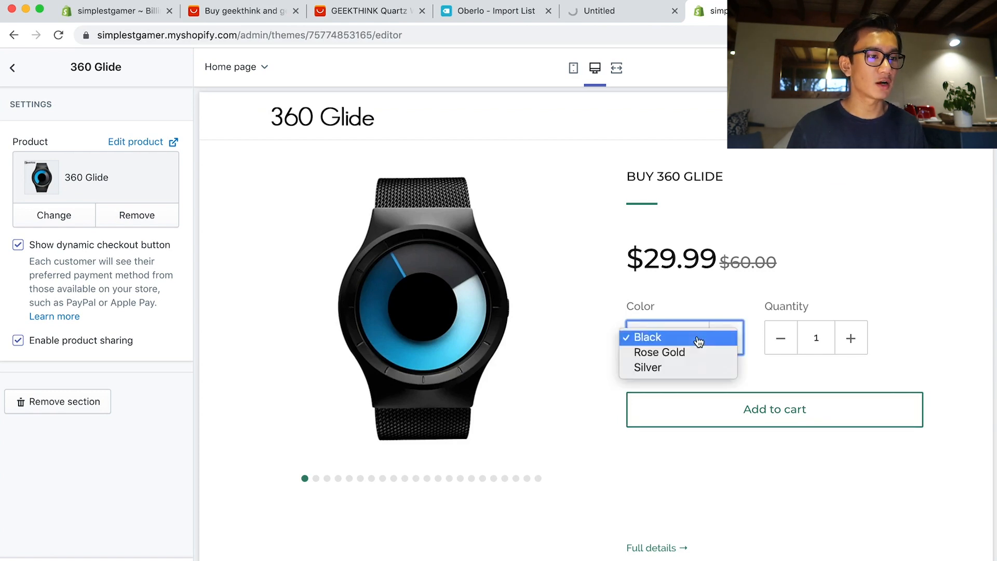
Check the 360 Glide product page on Shopify and Oberlo's import list, and switch to the GEEKTHINK listing on AliExpress.
{"action": "left_click", "coordinate": [593, 8]}
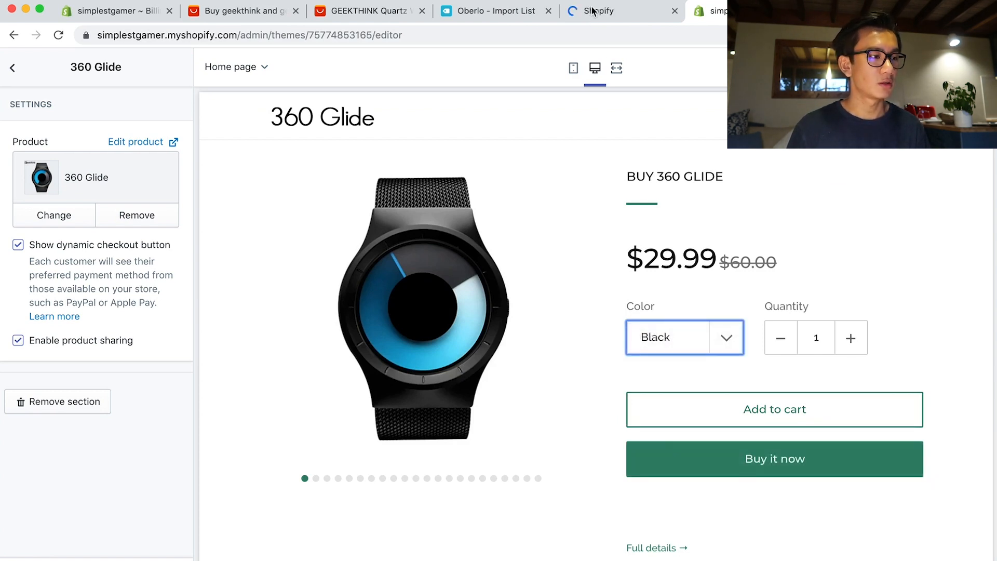
{"action": "left_click", "coordinate": [592, 10]}
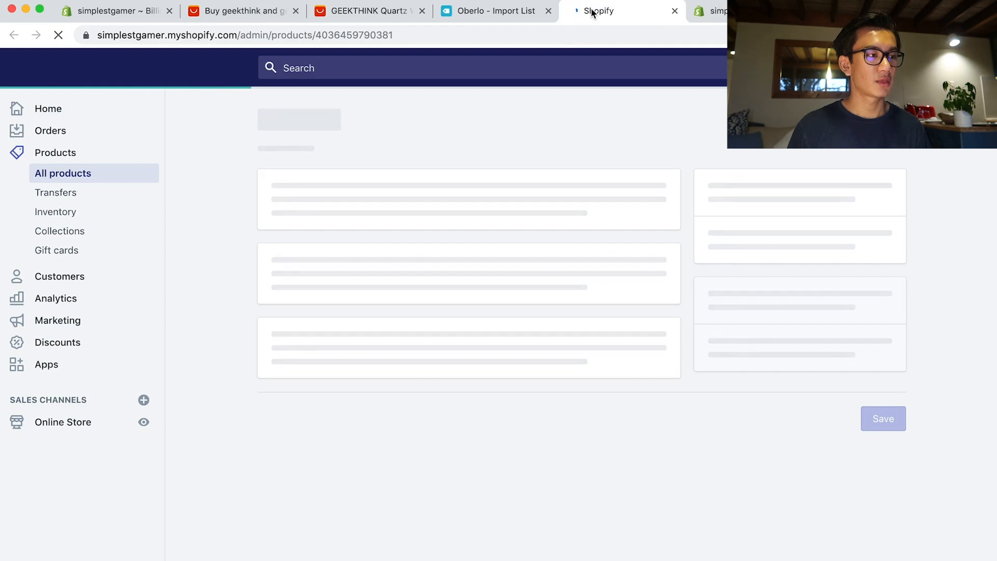
{"action": "left_click", "coordinate": [477, 16]}
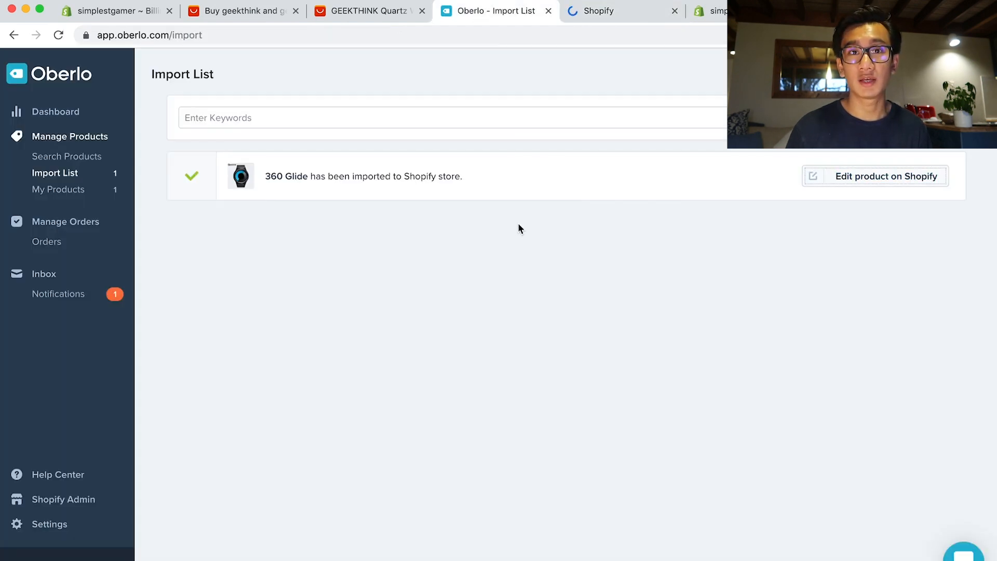
{"action": "left_click", "coordinate": [333, 11]}
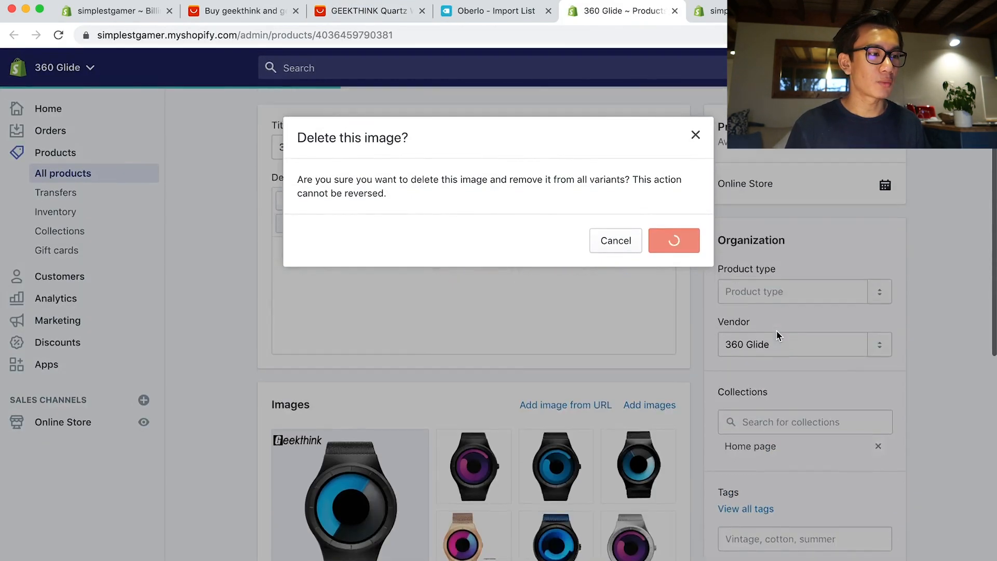
Delete the purple-dial black watch image from the 360 Glide product's images on Shopify.
{"action": "scroll", "coordinate": [776, 336], "scroll_direction": "down", "scroll_amount": 4}
{"action": "mouse_move", "coordinate": [398, 355]}
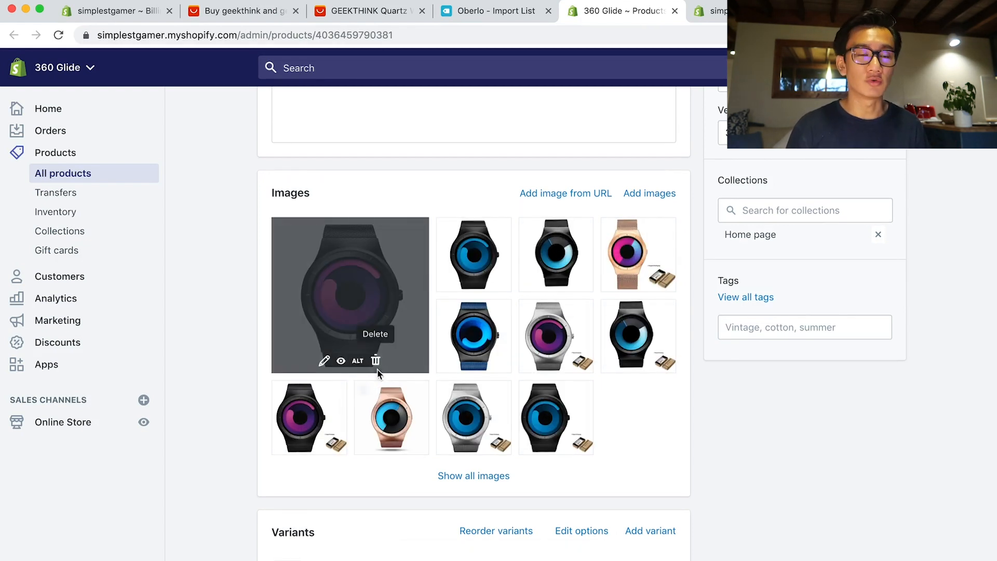
{"action": "left_click", "coordinate": [375, 360]}
Look through the re-added watch's images in Oberlo's import list and return to the 360 Glide product on Shopify.
{"action": "left_click", "coordinate": [461, 16]}
{"action": "scroll", "coordinate": [645, 514], "scroll_direction": "down", "scroll_amount": 10}
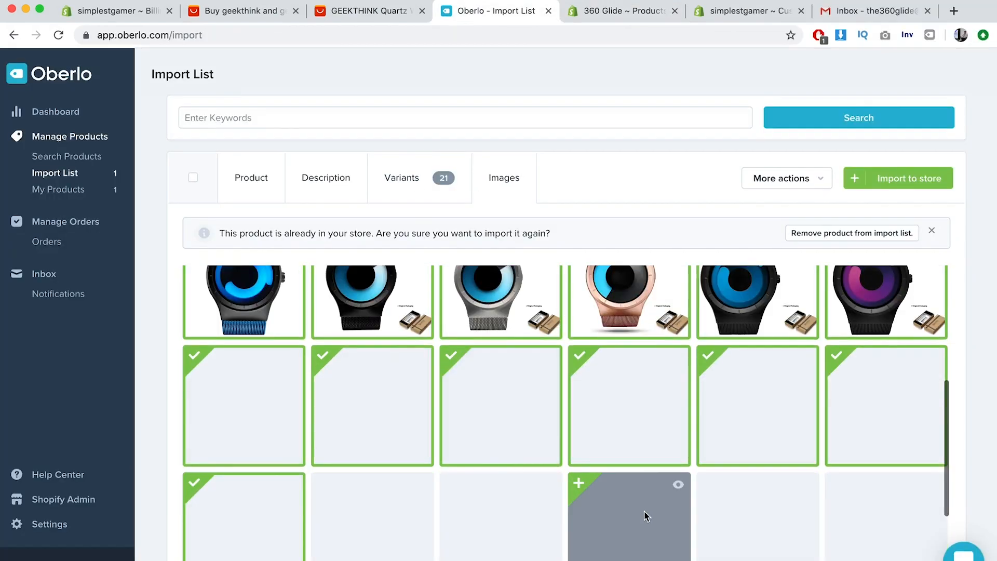
{"action": "scroll", "coordinate": [739, 454], "scroll_direction": "up", "scroll_amount": 6}
{"action": "scroll", "coordinate": [675, 415], "scroll_direction": "down", "scroll_amount": 3}
{"action": "left_click", "coordinate": [612, 374]}
{"action": "left_click", "coordinate": [969, 77]}
{"action": "left_click", "coordinate": [622, 11]}
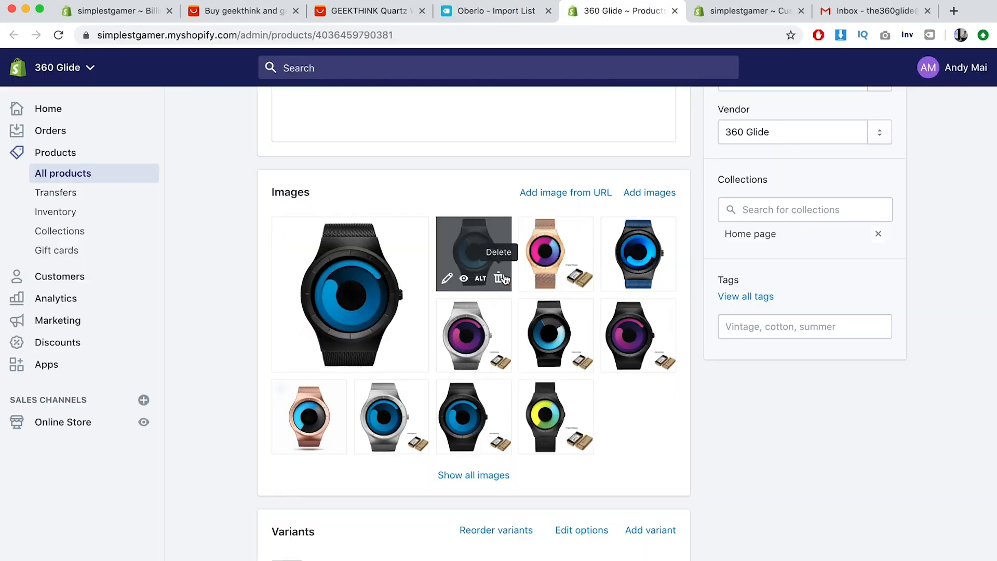
Delete the blue-swirl black lead image, the pink-dial rose gold image and the blue-strap image from the product.
{"action": "left_click", "coordinate": [375, 361]}
{"action": "left_click", "coordinate": [673, 240]}
{"action": "left_click", "coordinate": [954, 10]}
{"action": "left_click", "coordinate": [645, 57]}
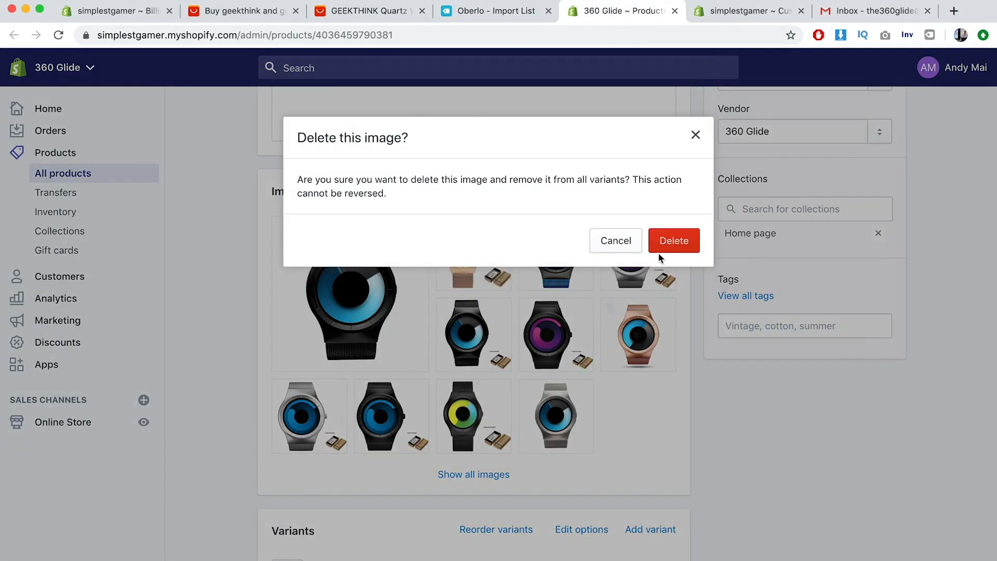
{"action": "left_click", "coordinate": [673, 240]}
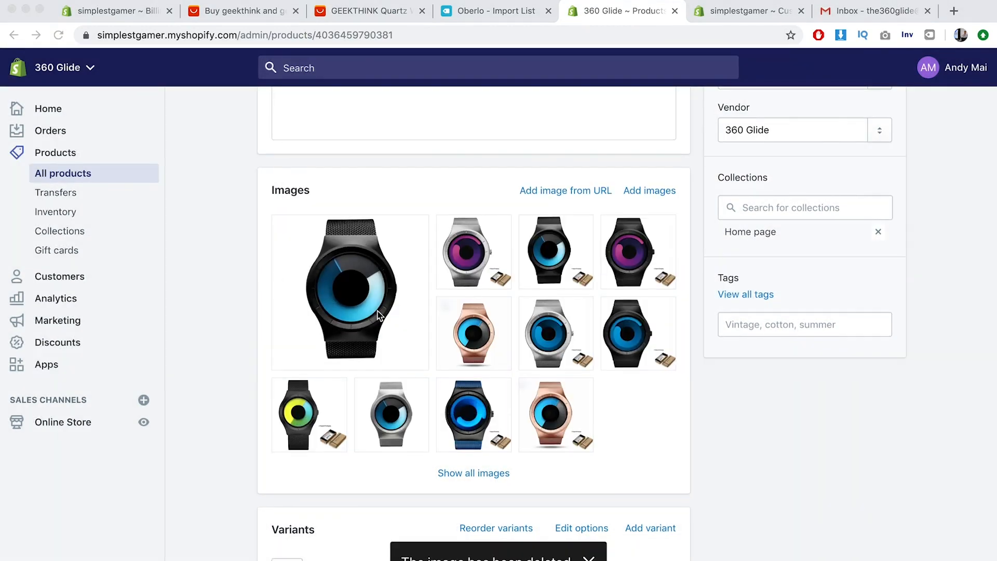
Delete the purple-dial silver, packaged black and purple-dial black watch images from the product.
{"action": "left_click", "coordinate": [497, 279]}
{"action": "left_click", "coordinate": [659, 240]}
{"action": "left_click", "coordinate": [498, 279]}
{"action": "left_click", "coordinate": [678, 244]}
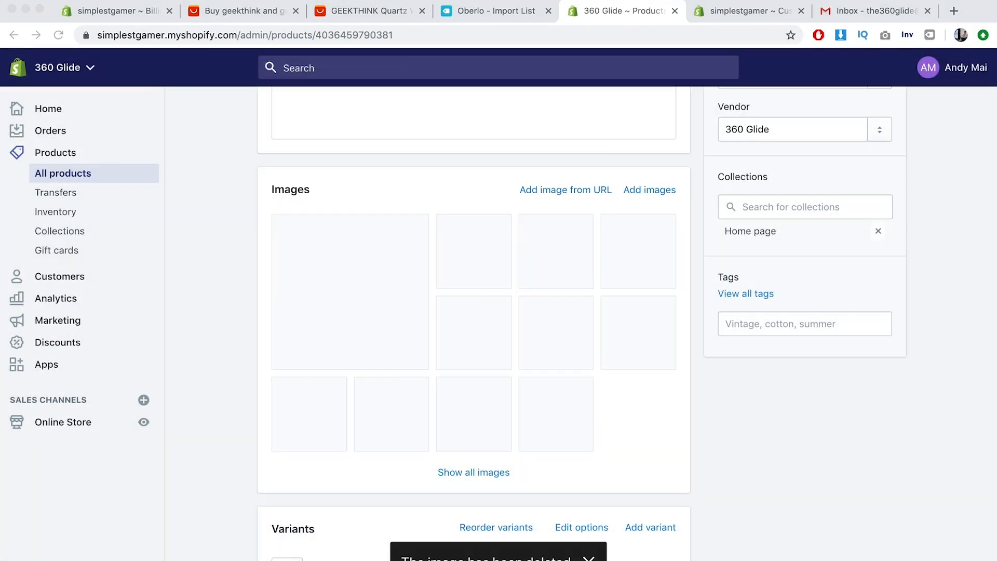
{"action": "left_click", "coordinate": [496, 279]}
{"action": "left_click", "coordinate": [673, 240]}
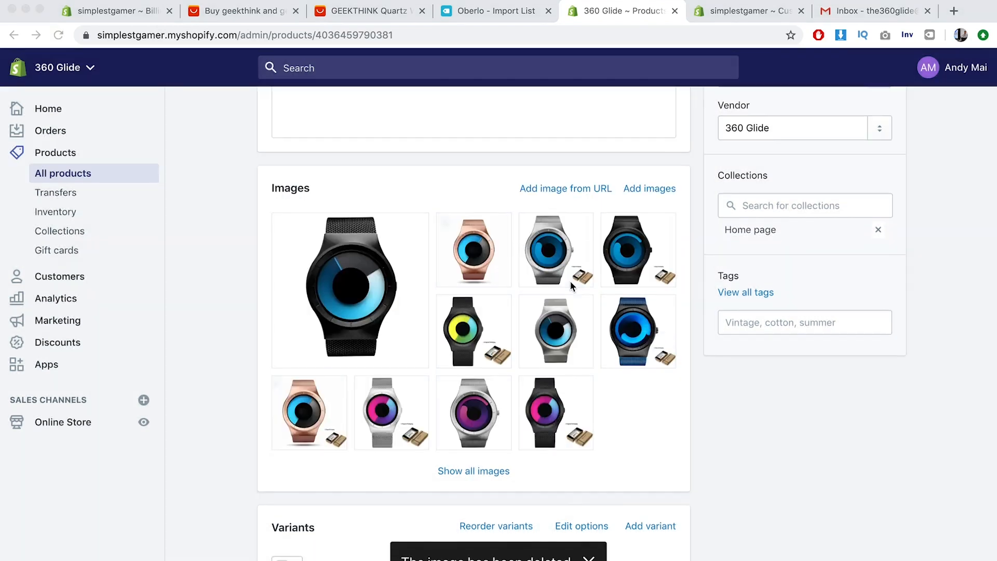
Delete the packaged blue-swirl silver watch image and the green-dial black watch image from the product.
{"action": "left_click", "coordinate": [580, 276]}
{"action": "left_click", "coordinate": [674, 240]}
{"action": "scroll", "coordinate": [693, 422], "scroll_direction": "down", "scroll_amount": 4}
{"action": "scroll", "coordinate": [695, 420], "scroll_direction": "up", "scroll_amount": 5}
{"action": "left_click", "coordinate": [663, 325]}
{"action": "left_click", "coordinate": [675, 241]}
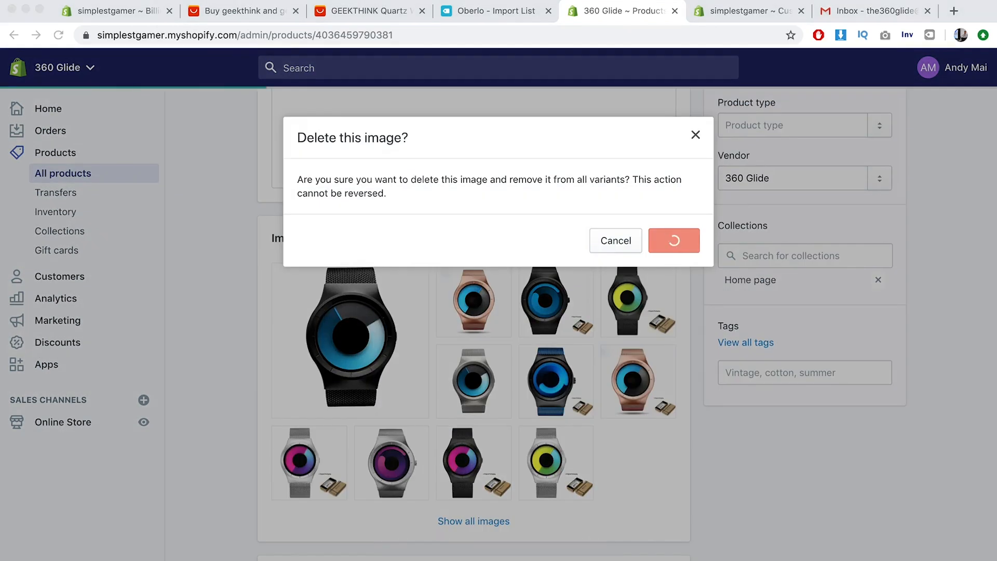
Delete the blue-strap, blue-swirl black, packaged rose gold and pink-dial silver watch images from the product.
{"action": "left_click", "coordinate": [498, 405]}
{"action": "left_click", "coordinate": [676, 243]}
{"action": "left_click", "coordinate": [588, 334]}
{"action": "left_click", "coordinate": [673, 240]}
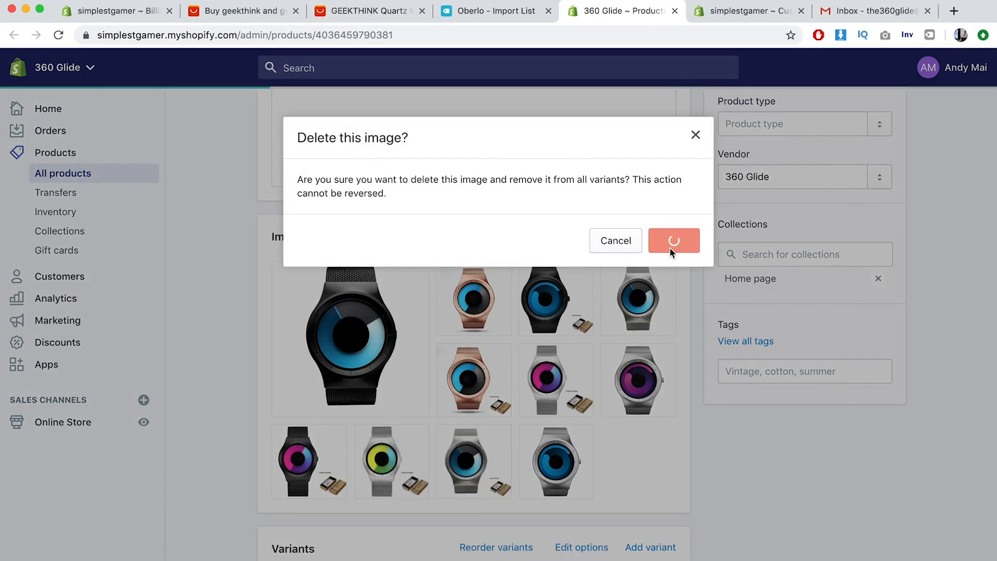
{"action": "left_click", "coordinate": [662, 324]}
{"action": "left_click", "coordinate": [670, 242]}
{"action": "left_click", "coordinate": [663, 324]}
{"action": "left_click", "coordinate": [671, 244]}
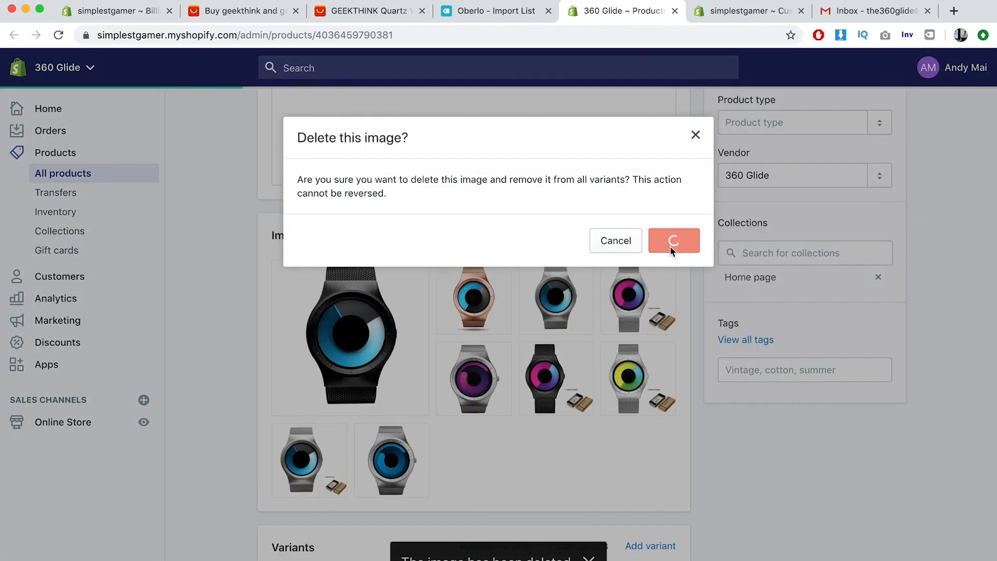
Delete the remaining unwanted watch images, keeping only the plain black, rose gold and silver ones.
{"action": "scroll", "coordinate": [658, 359], "scroll_direction": "down", "scroll_amount": 1}
{"action": "left_click", "coordinate": [663, 282]}
{"action": "left_click", "coordinate": [673, 242]}
{"action": "left_click", "coordinate": [663, 283]}
{"action": "left_click", "coordinate": [684, 248]}
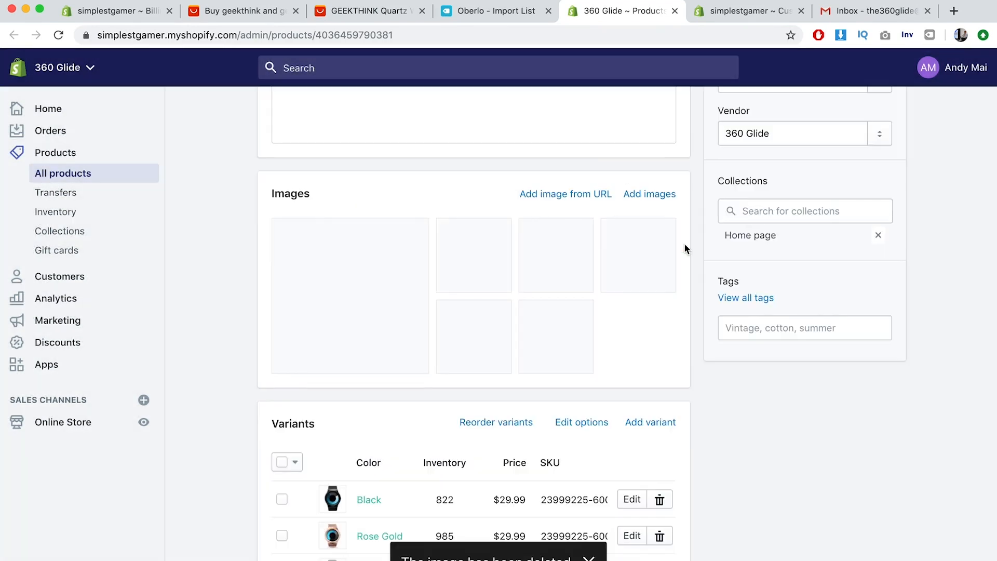
{"action": "left_click", "coordinate": [664, 282]}
{"action": "left_click", "coordinate": [680, 246]}
{"action": "left_click", "coordinate": [663, 282]}
{"action": "left_click", "coordinate": [677, 246]}
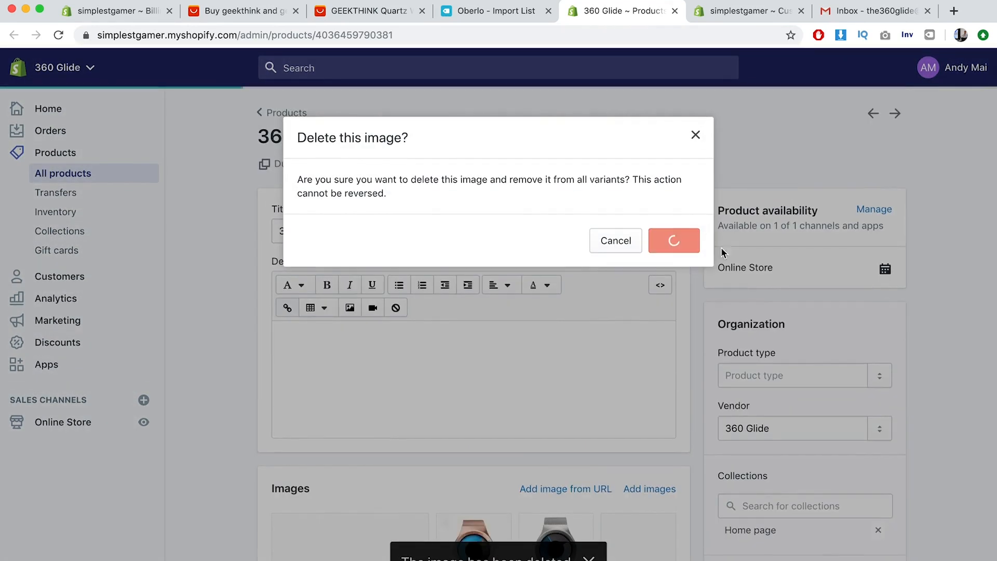
Switch to the theme editor and review the home page up to the Modern Architecture Inspired section.
{"action": "left_click", "coordinate": [714, 15]}
{"action": "scroll", "coordinate": [506, 282], "scroll_direction": "up", "scroll_amount": 4}
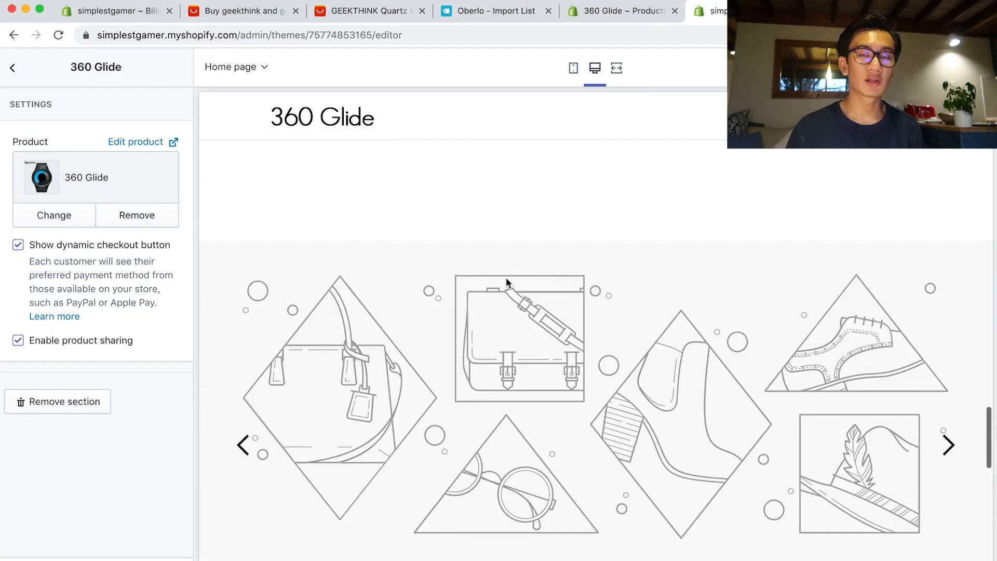
{"action": "scroll", "coordinate": [367, 270], "scroll_direction": "up", "scroll_amount": 10}
{"action": "scroll", "coordinate": [367, 267], "scroll_direction": "up", "scroll_amount": 6}
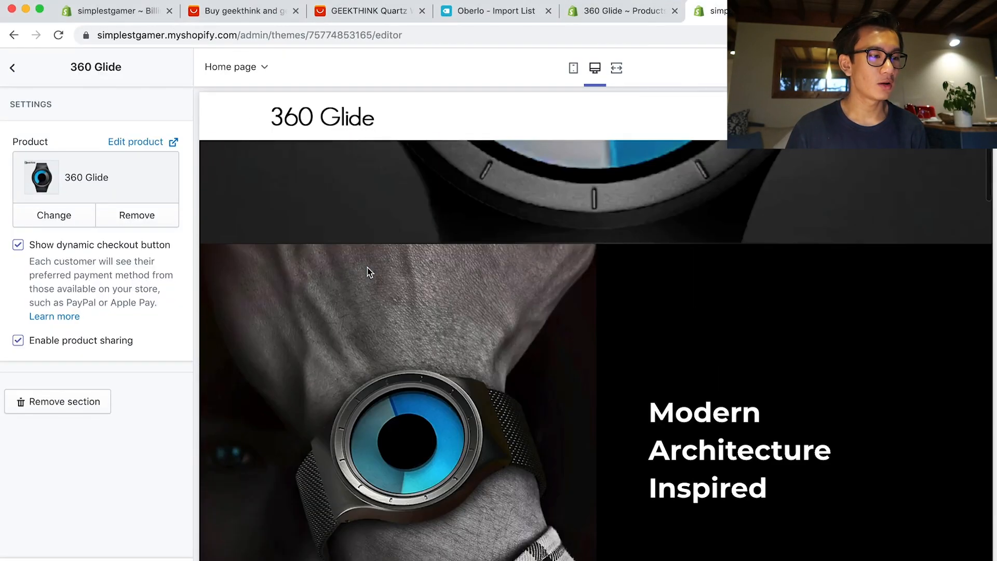
{"action": "scroll", "coordinate": [367, 271], "scroll_direction": "down", "scroll_amount": 3}
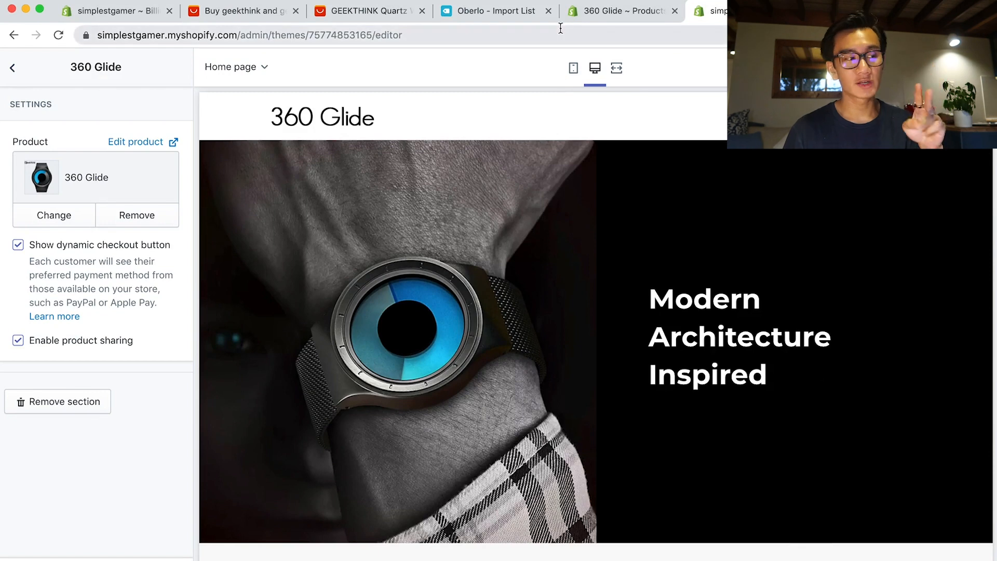
Examine the lifestyle and product photos available for the GEEKTHINK watch in Oberlo's import list.
{"action": "left_click", "coordinate": [601, 7]}
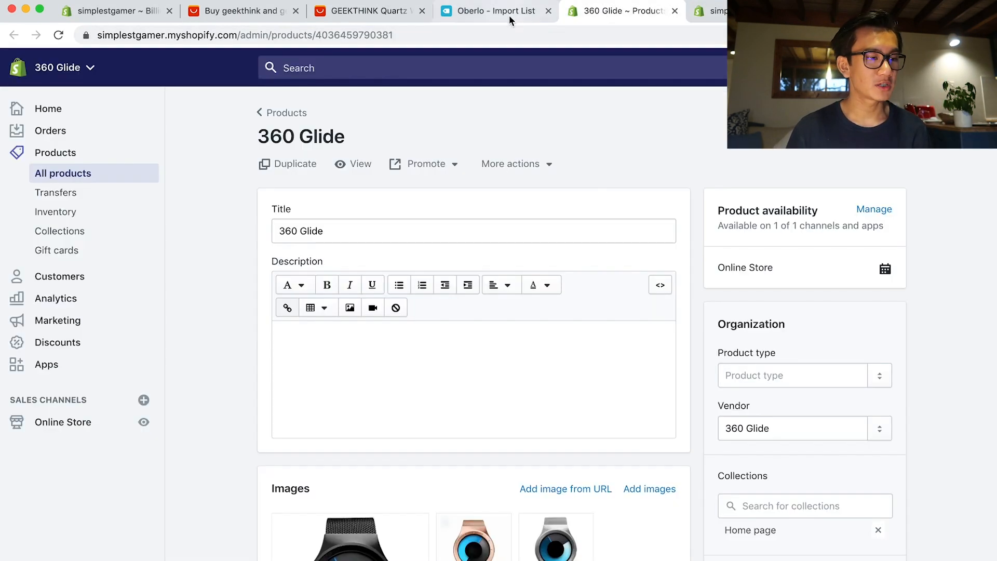
{"action": "left_click", "coordinate": [509, 14]}
{"action": "mouse_move", "coordinate": [595, 362]}
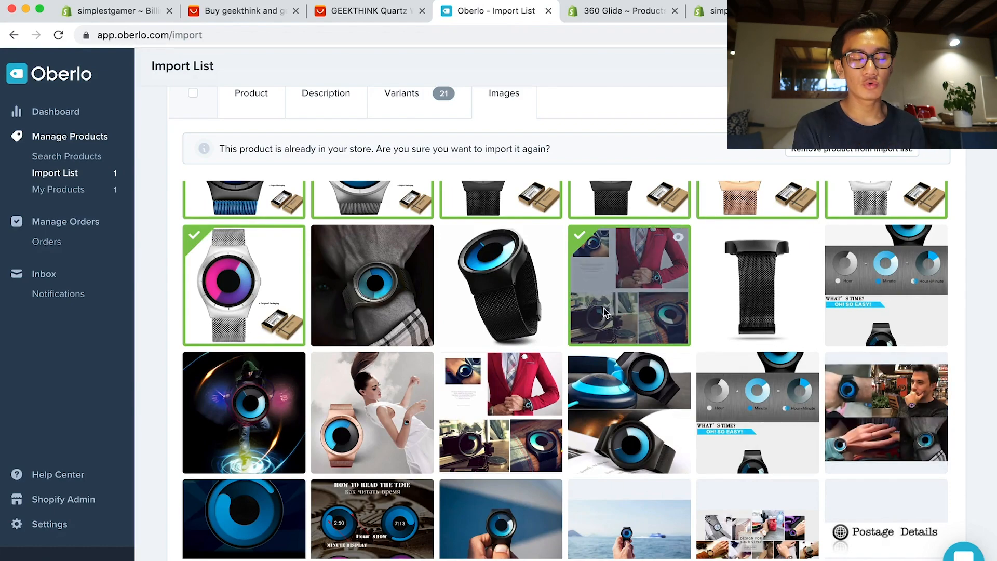
{"action": "scroll", "coordinate": [779, 374], "scroll_direction": "down", "scroll_amount": 3}
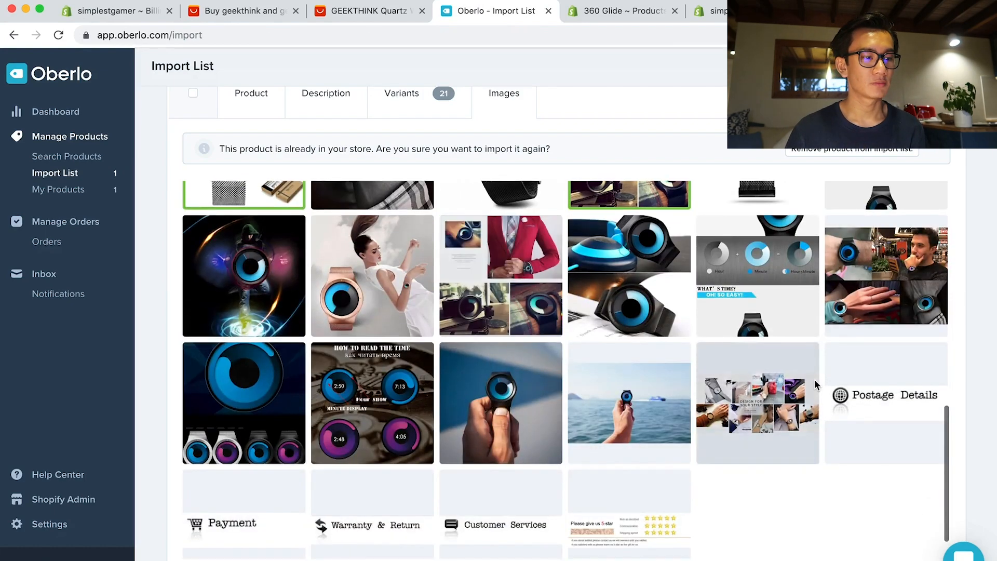
{"action": "scroll", "coordinate": [814, 382], "scroll_direction": "up", "scroll_amount": 3}
{"action": "scroll", "coordinate": [811, 385], "scroll_direction": "down", "scroll_amount": 4}
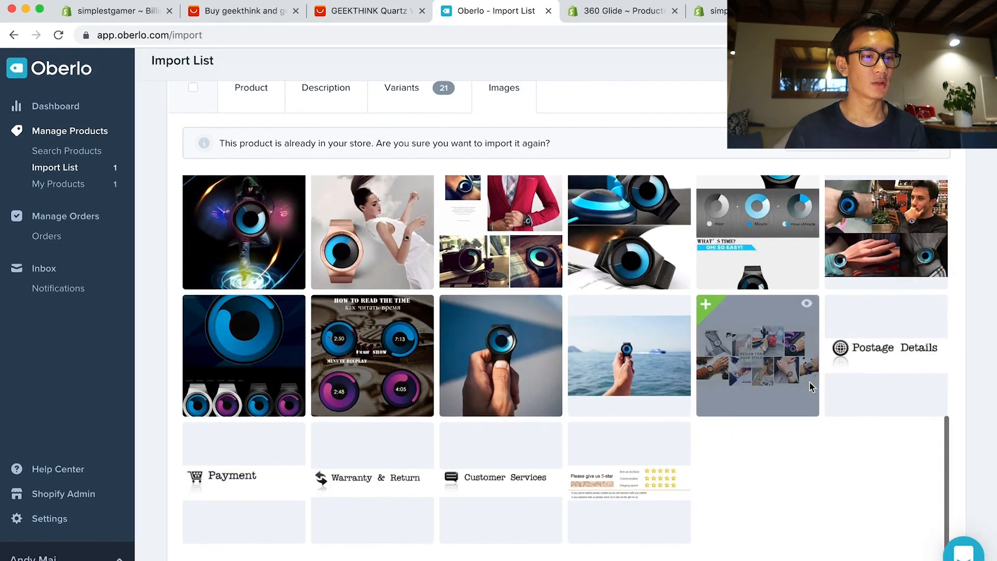
{"action": "scroll", "coordinate": [809, 386], "scroll_direction": "up", "scroll_amount": 10}
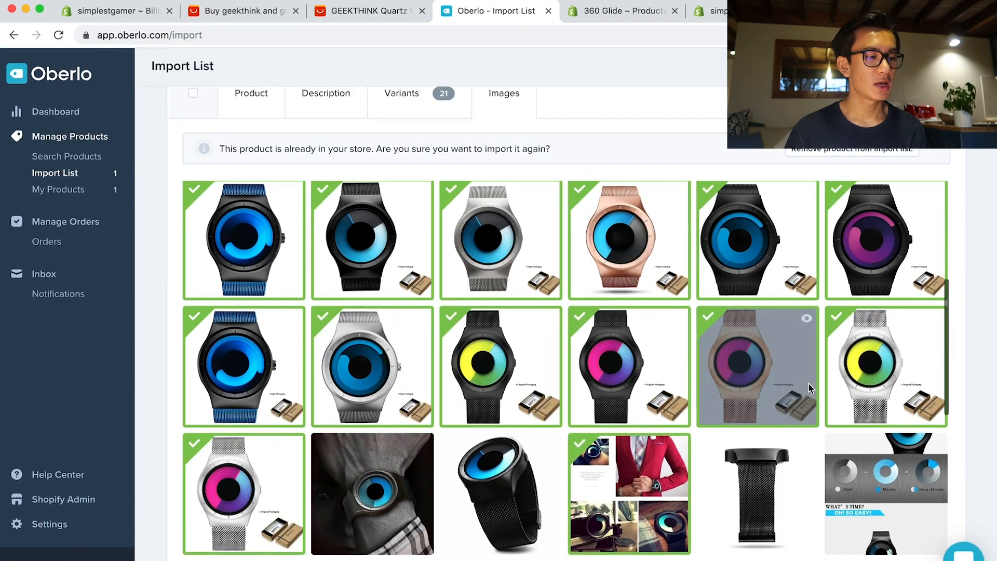
{"action": "scroll", "coordinate": [909, 420], "scroll_direction": "down", "scroll_amount": 1}
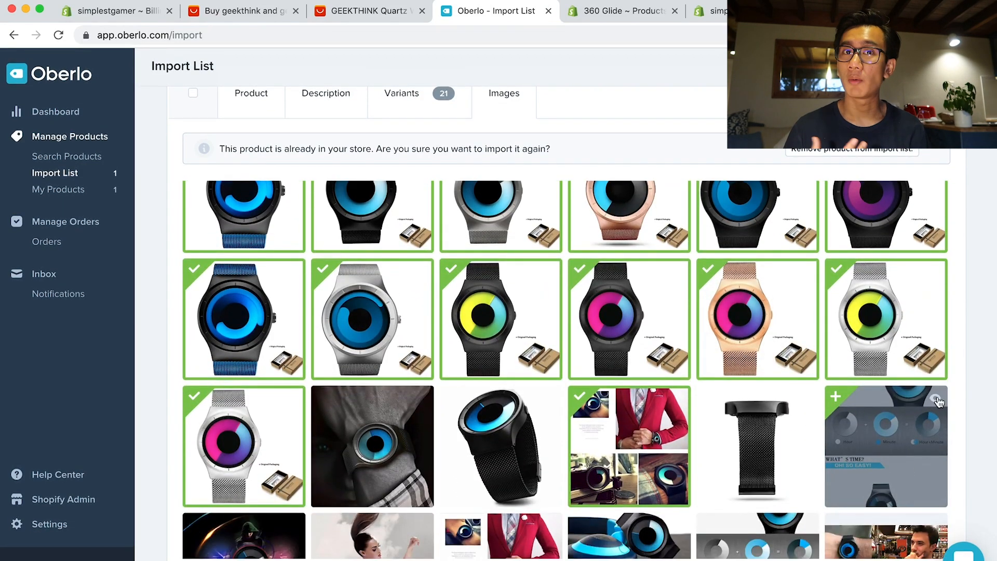
Preview the hour-and-minute infographic at full size and browse the page's pictures in the image downloader.
{"action": "left_click", "coordinate": [938, 402]}
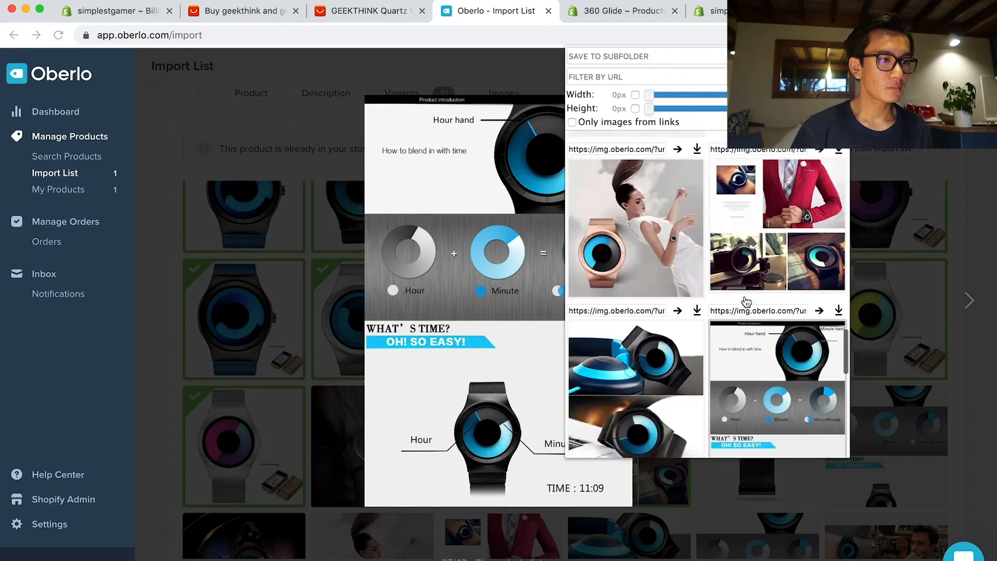
{"action": "scroll", "coordinate": [746, 300], "scroll_direction": "up", "scroll_amount": 2}
{"action": "scroll", "coordinate": [746, 301], "scroll_direction": "down", "scroll_amount": 6}
{"action": "scroll", "coordinate": [737, 303], "scroll_direction": "up", "scroll_amount": 8}
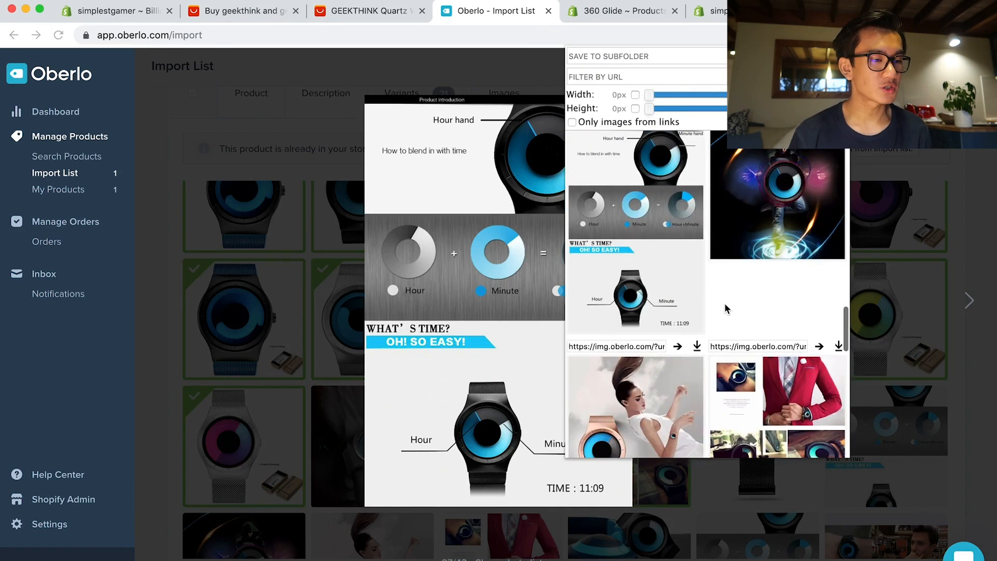
Add the lifestyle, wrist, handheld and time-reading photos to the watch's images selected for import in Oberlo.
{"action": "scroll", "coordinate": [726, 308], "scroll_direction": "down", "scroll_amount": 5}
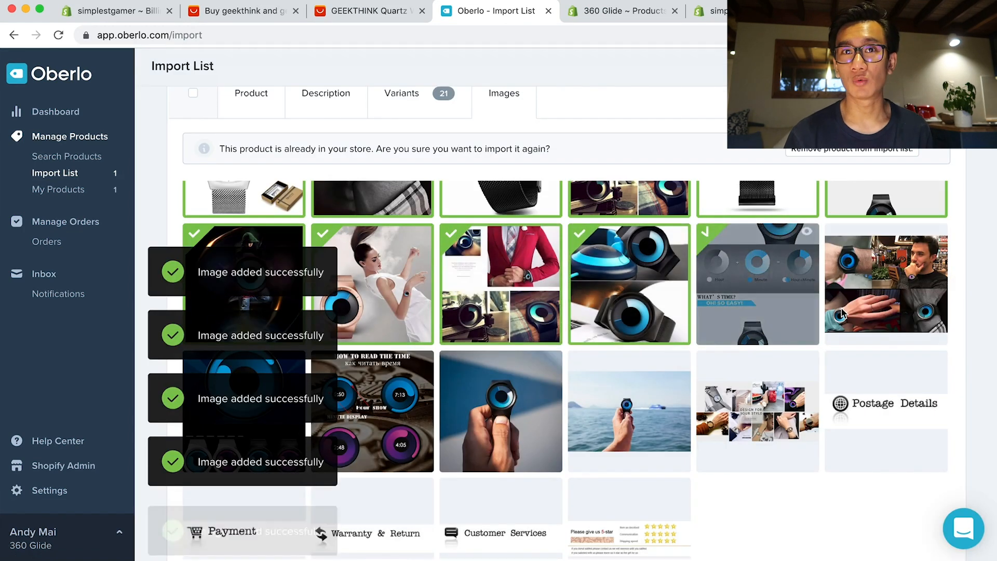
{"action": "left_click", "coordinate": [842, 314]}
{"action": "left_click", "coordinate": [679, 418]}
{"action": "left_click", "coordinate": [497, 423]}
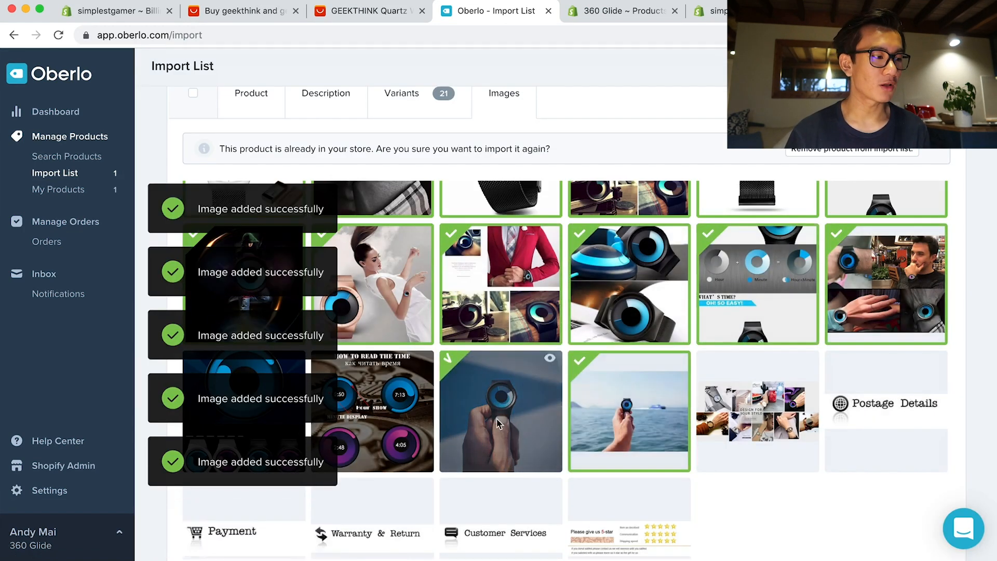
{"action": "scroll", "coordinate": [520, 424], "scroll_direction": "down", "scroll_amount": 1}
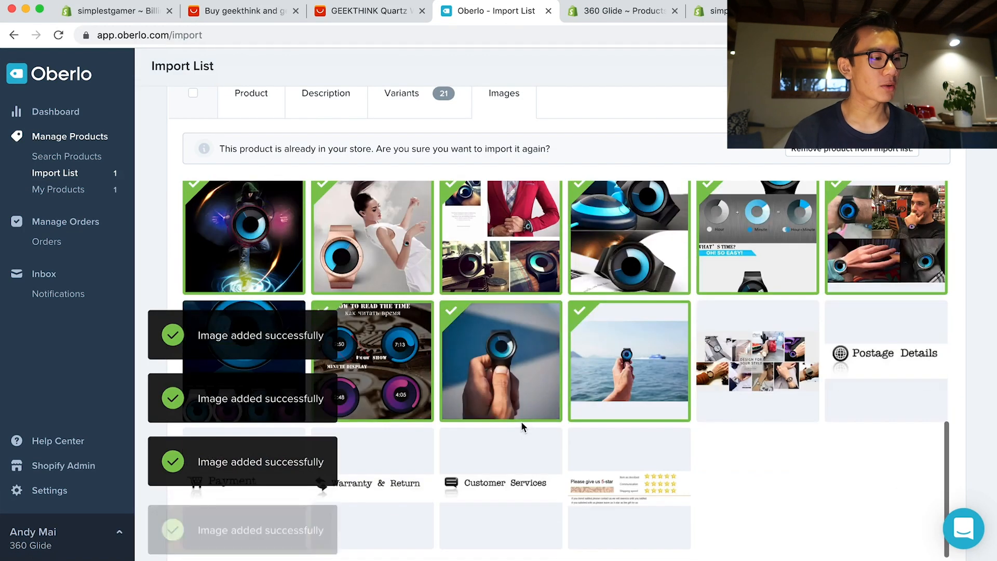
{"action": "scroll", "coordinate": [556, 406], "scroll_direction": "up", "scroll_amount": 10}
{"action": "scroll", "coordinate": [560, 405], "scroll_direction": "down", "scroll_amount": 10}
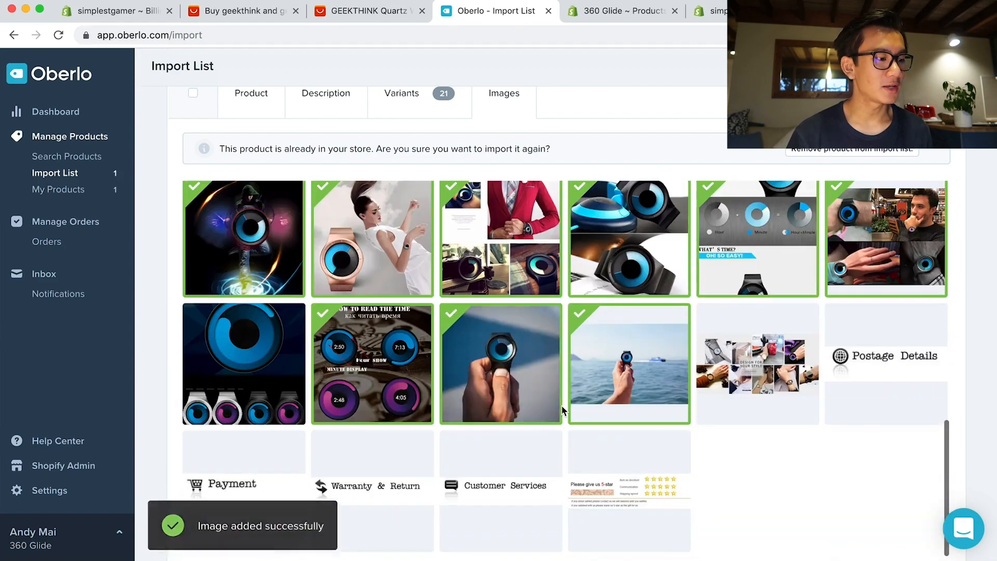
{"action": "scroll", "coordinate": [563, 405], "scroll_direction": "up", "scroll_amount": 9}
{"action": "scroll", "coordinate": [565, 403], "scroll_direction": "down", "scroll_amount": 5}
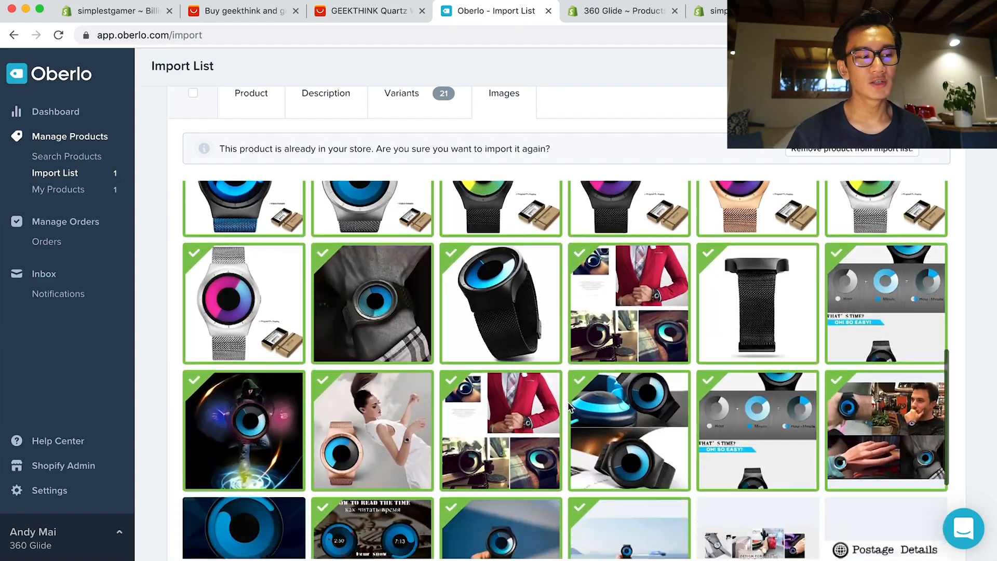
{"action": "scroll", "coordinate": [568, 405], "scroll_direction": "up", "scroll_amount": 6}
Import the GEEKTHINK Quartz Watches For Dropshipping VIP Customer product into the store and return to the 360 Glide product page.
{"action": "left_click", "coordinate": [270, 107]}
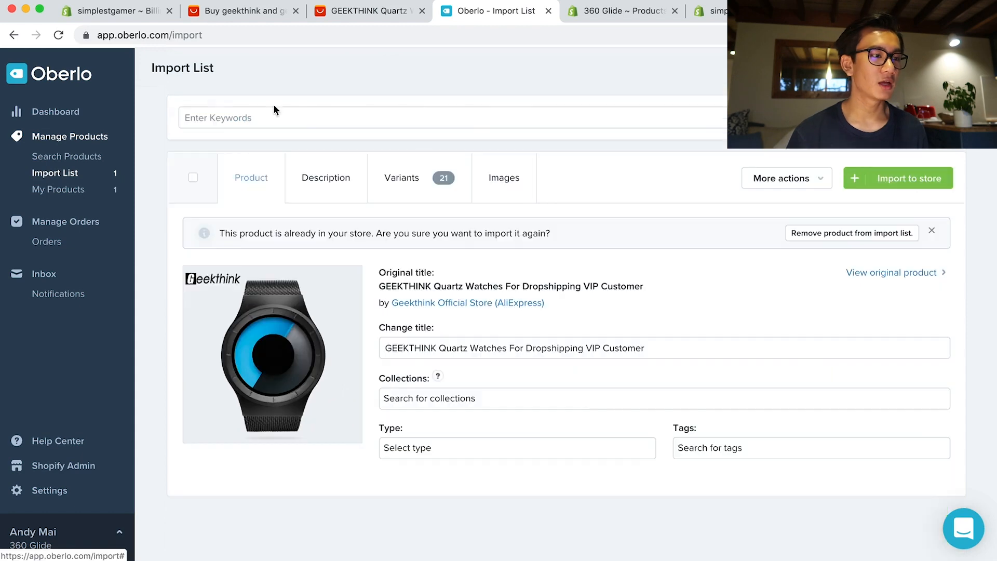
{"action": "left_click", "coordinate": [628, 349]}
{"action": "left_click", "coordinate": [895, 180]}
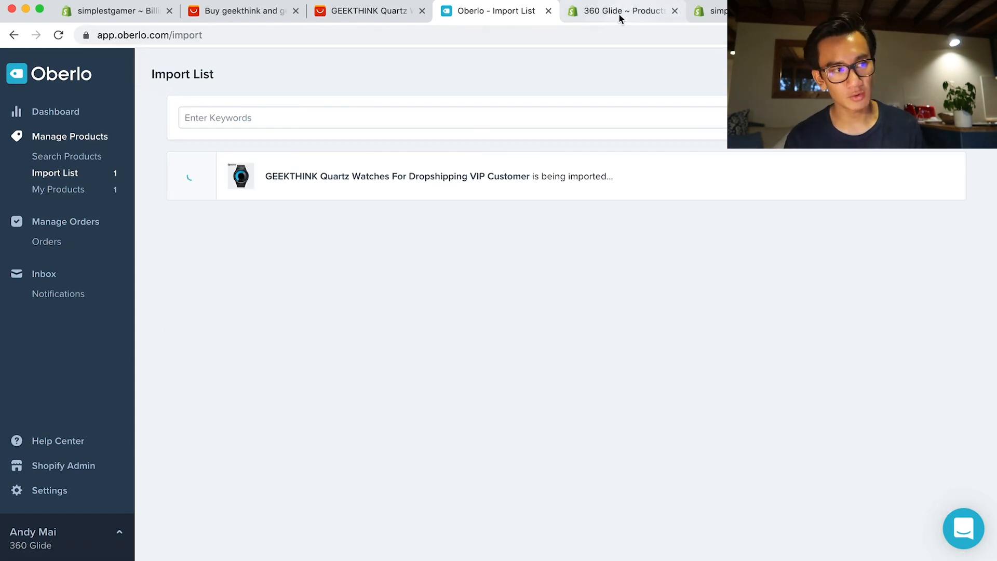
{"action": "left_click", "coordinate": [618, 11]}
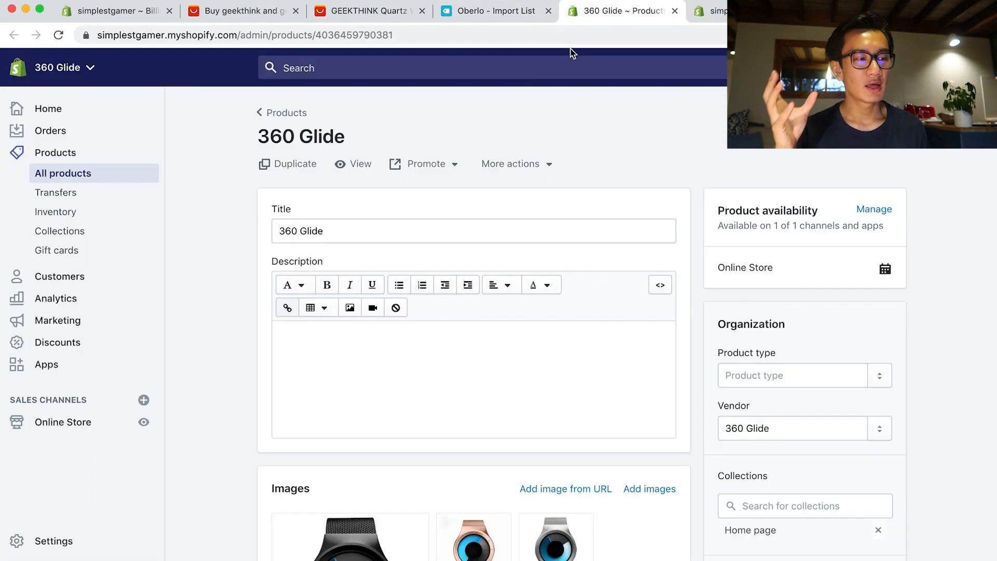
Open the GEEKTHINK Quartz Watches For Dropshipping VIP Customer product from the product list and reload its page to fetch the images.
{"action": "left_click", "coordinate": [88, 173]}
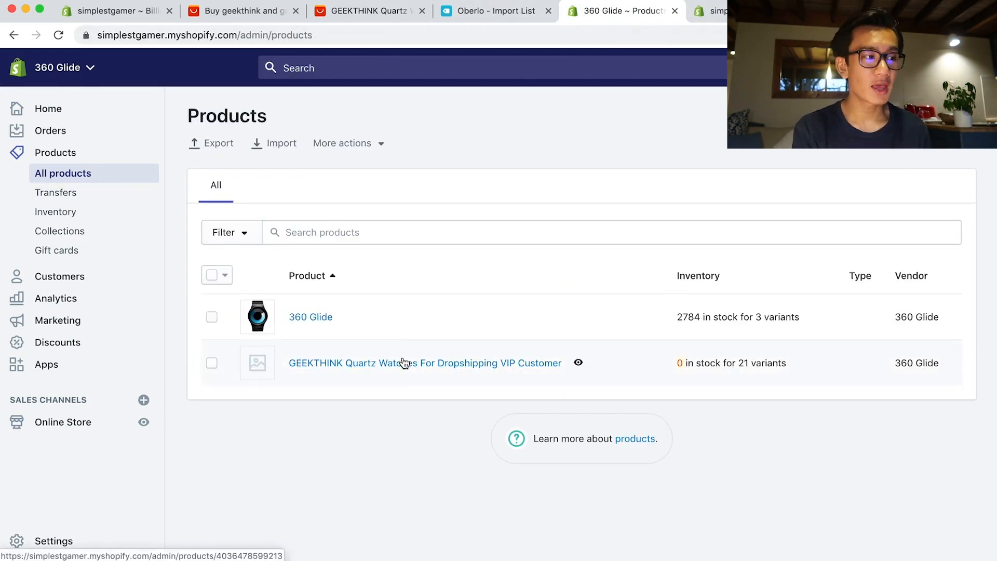
{"action": "left_click", "coordinate": [400, 362]}
{"action": "left_click", "coordinate": [724, 17]}
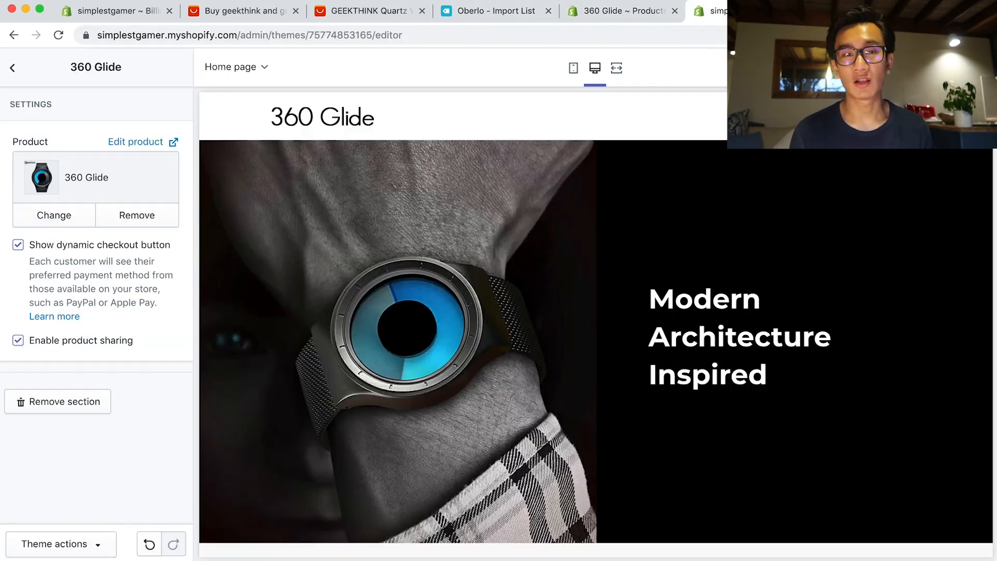
{"action": "left_click", "coordinate": [653, 12]}
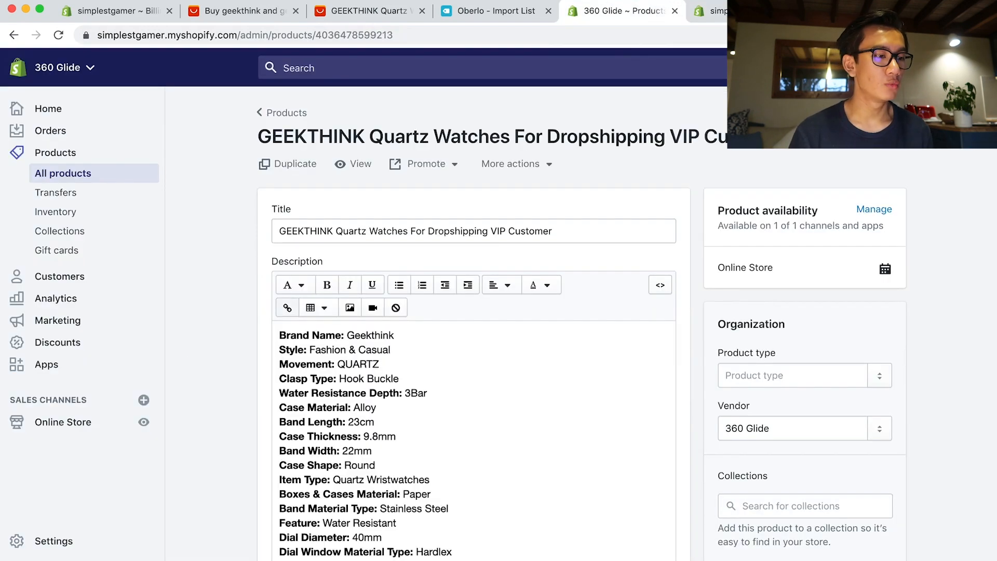
{"action": "scroll", "coordinate": [304, 317], "scroll_direction": "down", "scroll_amount": 15}
{"action": "scroll", "coordinate": [302, 320], "scroll_direction": "up", "scroll_amount": 11}
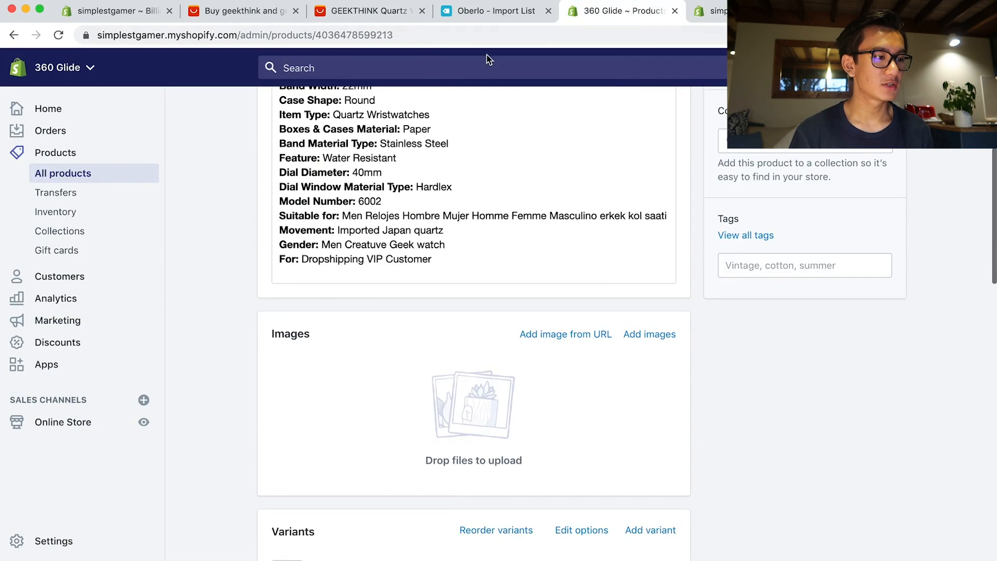
{"action": "left_click", "coordinate": [515, 16]}
{"action": "left_click", "coordinate": [613, 10]}
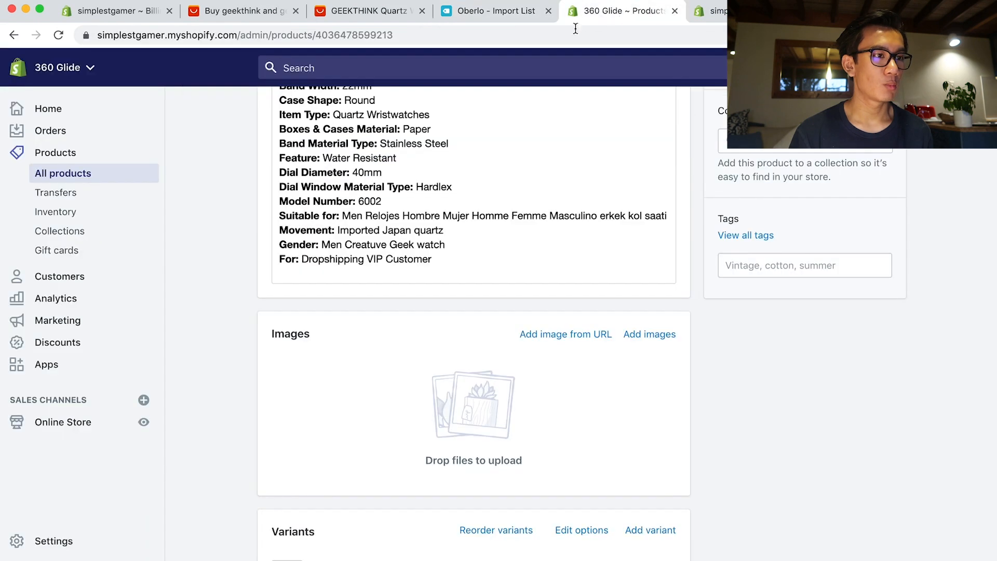
{"action": "left_click", "coordinate": [59, 34]}
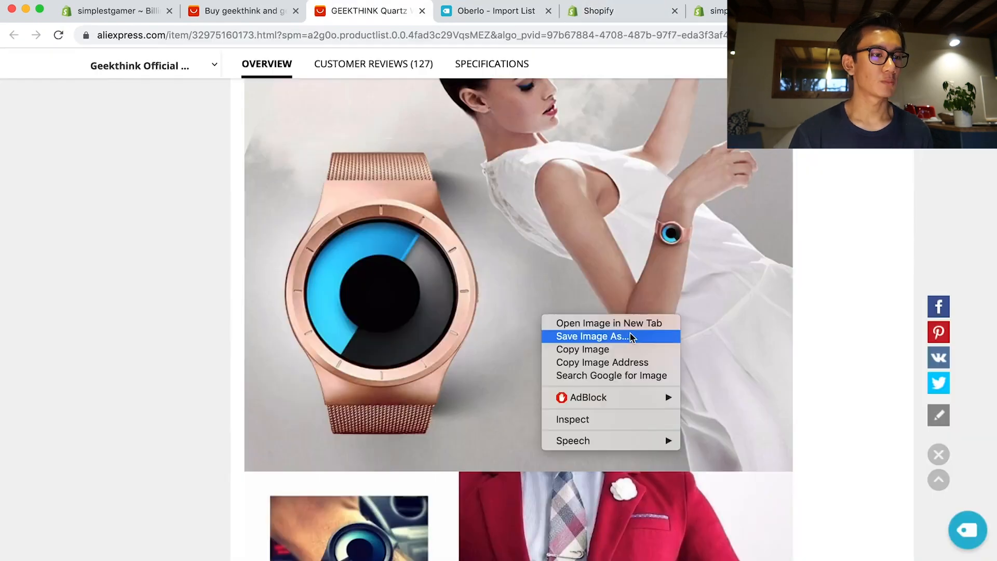
{"action": "left_click", "coordinate": [630, 335]}
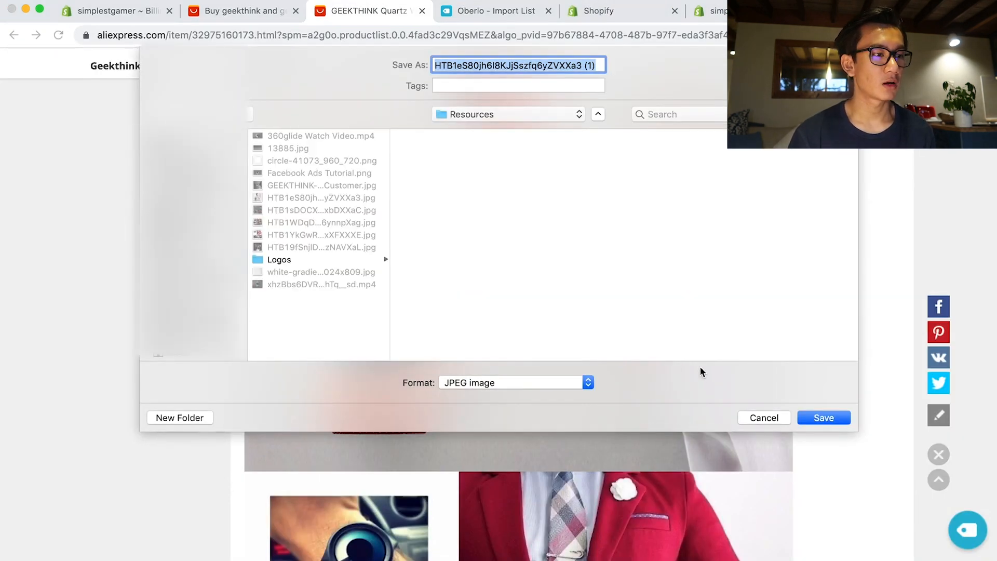
{"action": "left_click", "coordinate": [758, 417]}
{"action": "scroll", "coordinate": [645, 410], "scroll_direction": "down", "scroll_amount": 10}
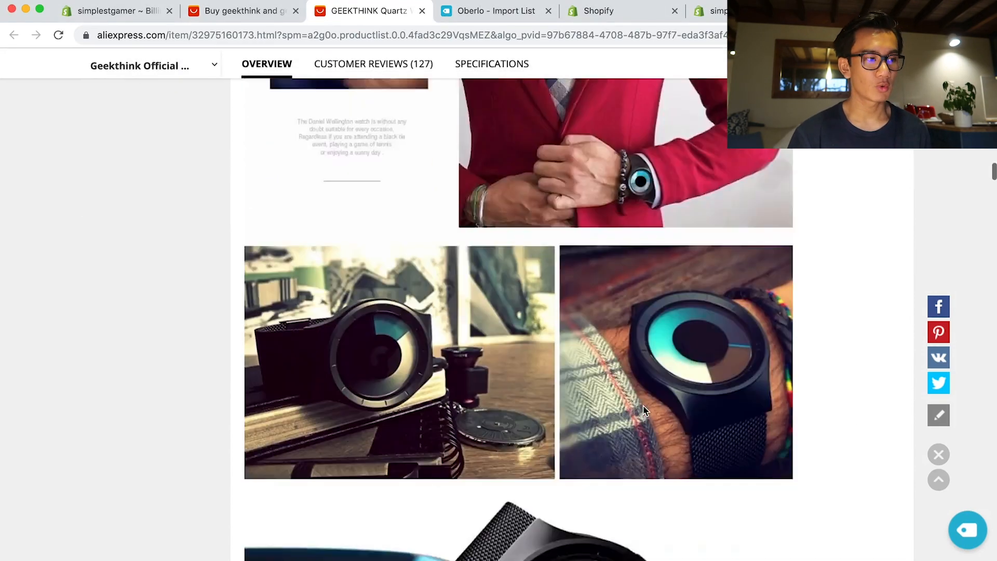
{"action": "scroll", "coordinate": [645, 410], "scroll_direction": "down", "scroll_amount": 10}
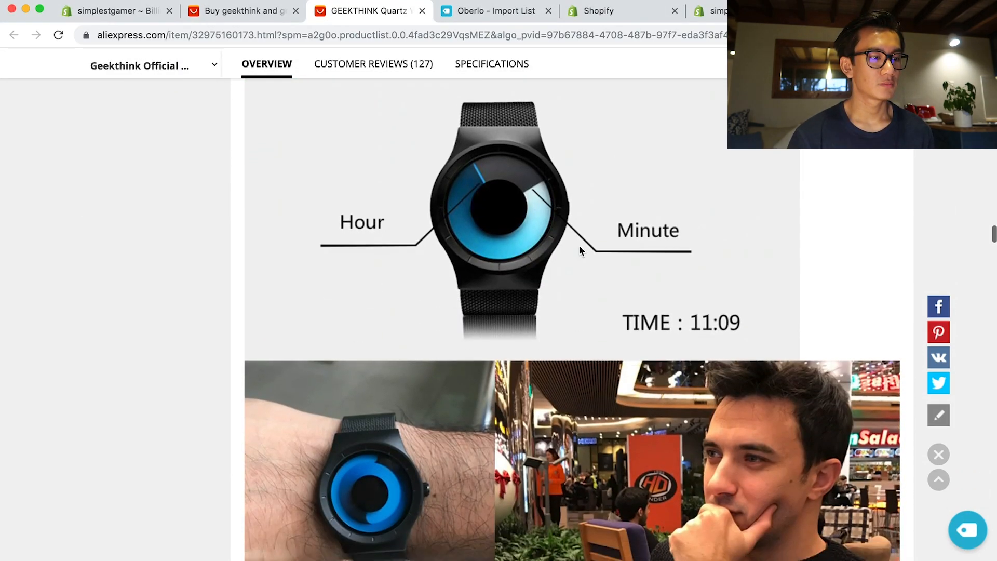
{"action": "right_click", "coordinate": [580, 245]}
{"action": "left_click", "coordinate": [634, 266]}
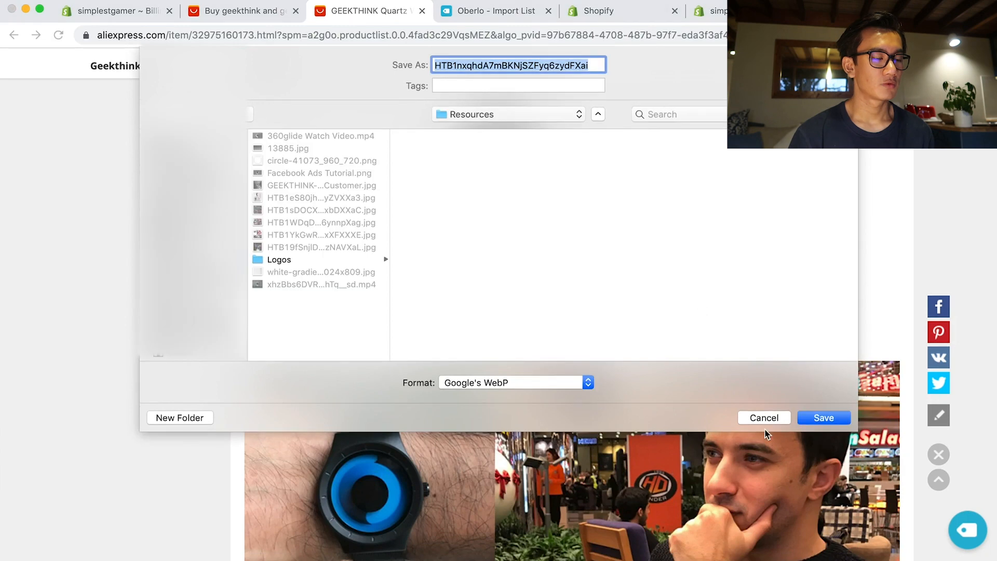
{"action": "left_click", "coordinate": [764, 417]}
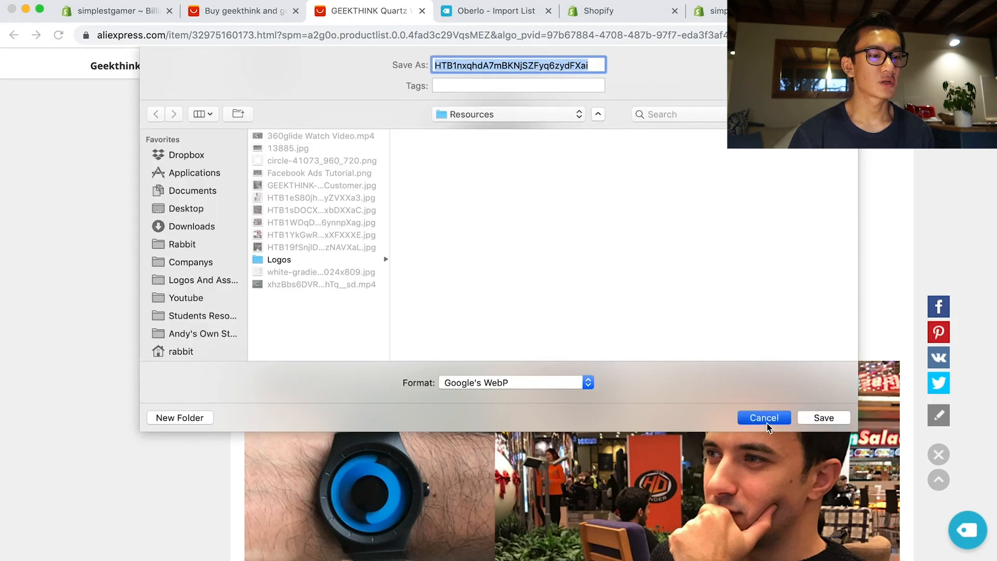
Return to the GEEKTHINK product page in Shopify, show all of its images and look through them.
{"action": "left_click", "coordinate": [493, 12]}
{"action": "left_click", "coordinate": [591, 13]}
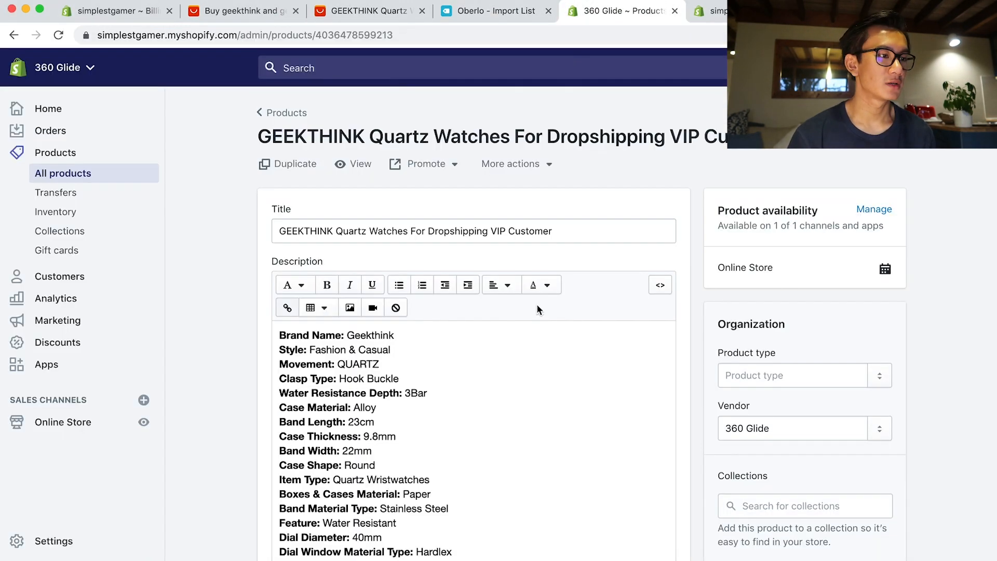
{"action": "scroll", "coordinate": [538, 311], "scroll_direction": "down", "scroll_amount": 15}
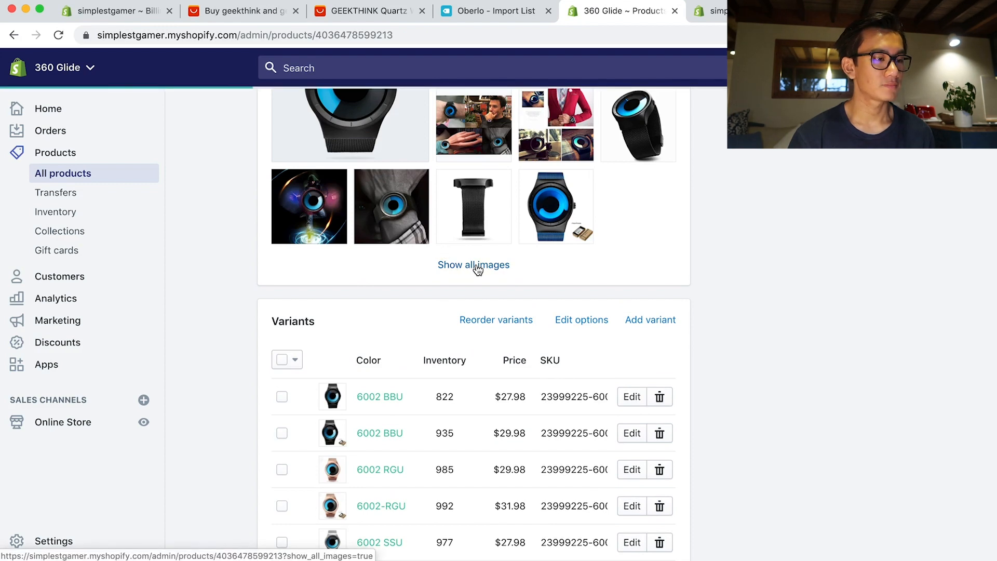
{"action": "scroll", "coordinate": [501, 283], "scroll_direction": "up", "scroll_amount": 5}
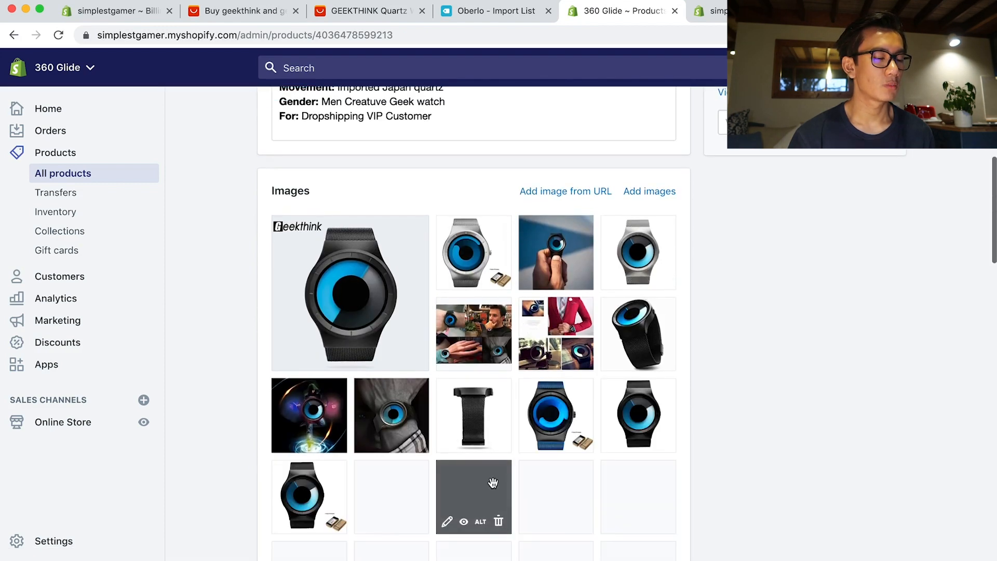
{"action": "scroll", "coordinate": [498, 478], "scroll_direction": "down", "scroll_amount": 6}
{"action": "scroll", "coordinate": [571, 477], "scroll_direction": "down", "scroll_amount": 1}
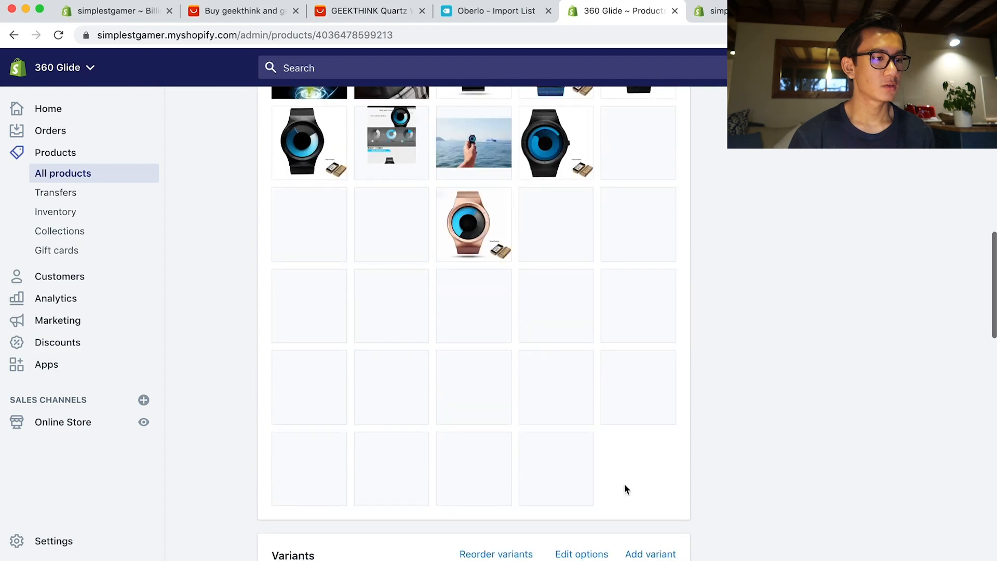
Save the hour-hand and minute-hand infographic as a JPEG in the Resources folder and upload it to the theme's image library.
{"action": "left_click", "coordinate": [382, 167]}
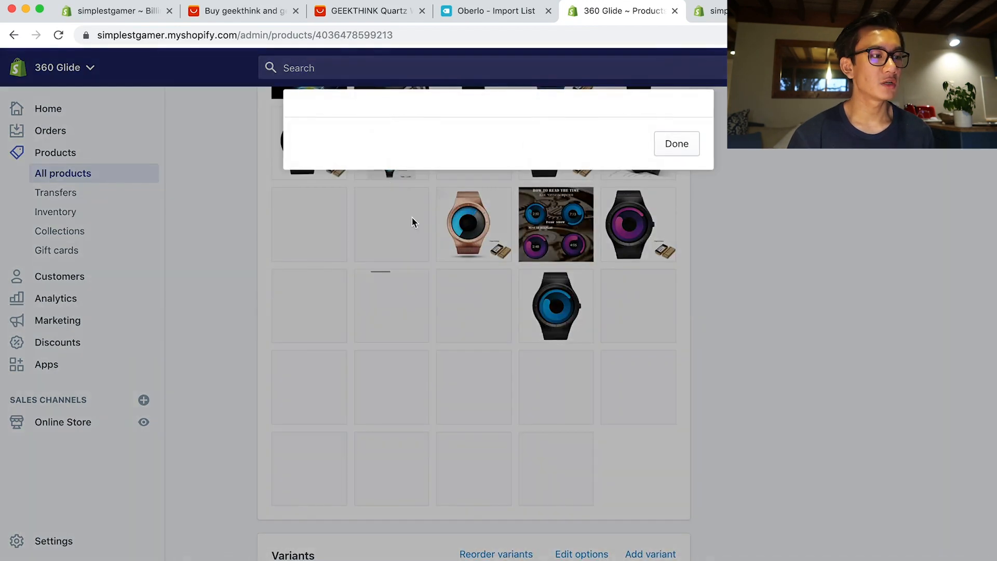
{"action": "right_click", "coordinate": [463, 247]}
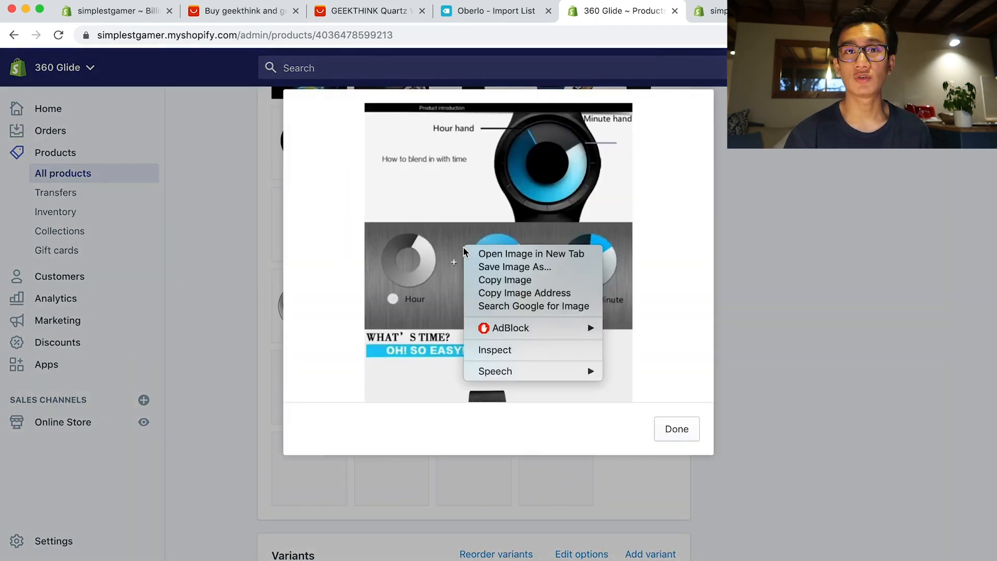
{"action": "left_click", "coordinate": [484, 270]}
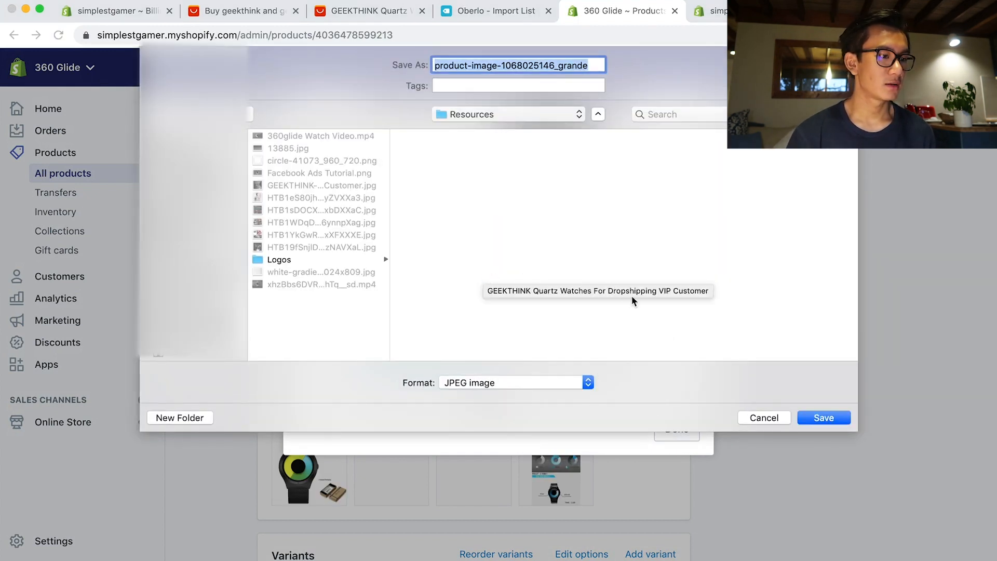
{"action": "left_click", "coordinate": [808, 415]}
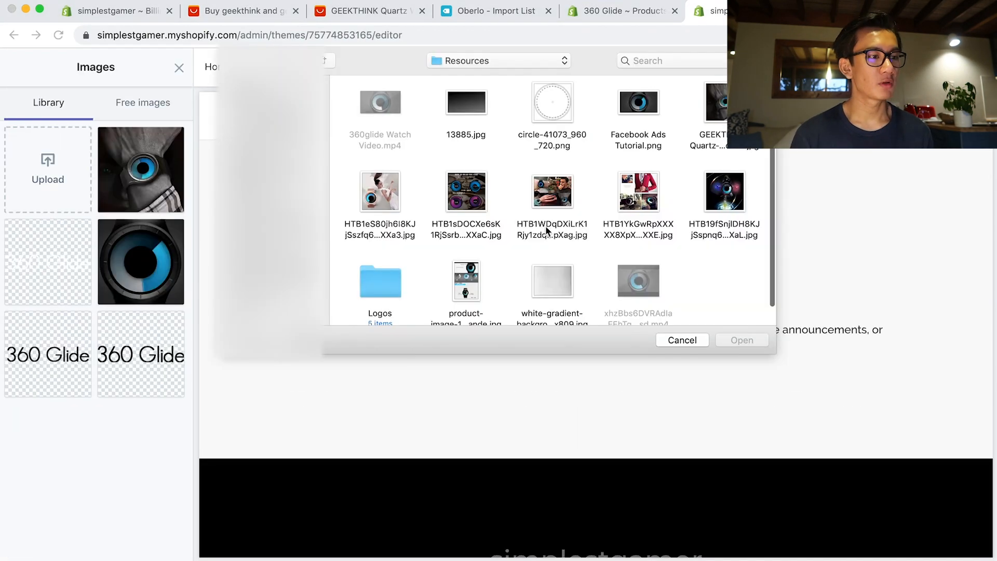
{"action": "double_click", "coordinate": [460, 287]}
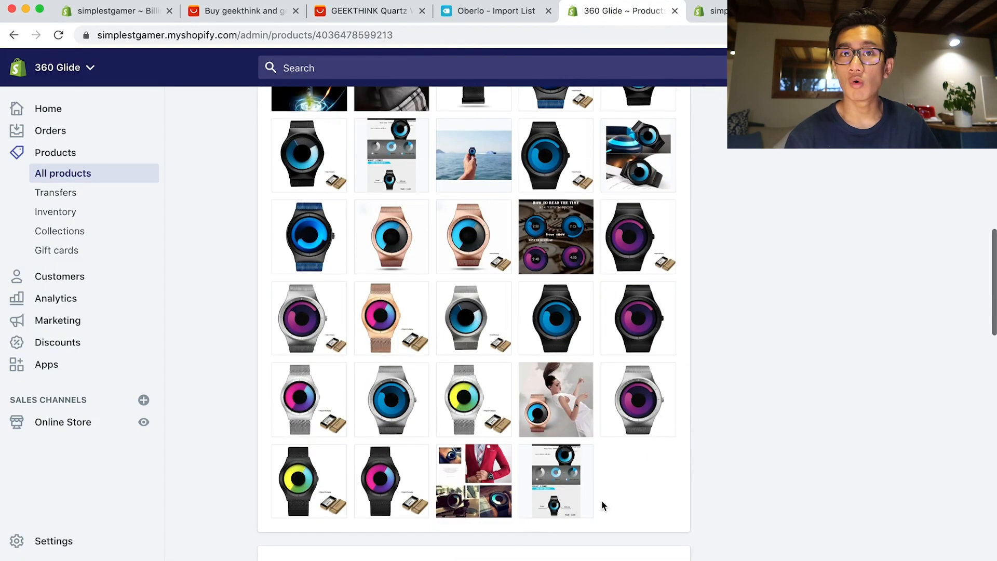
Save the "How to read the time" product image as a JPEG in the Resources folder.
{"action": "scroll", "coordinate": [583, 460], "scroll_direction": "up", "scroll_amount": 2}
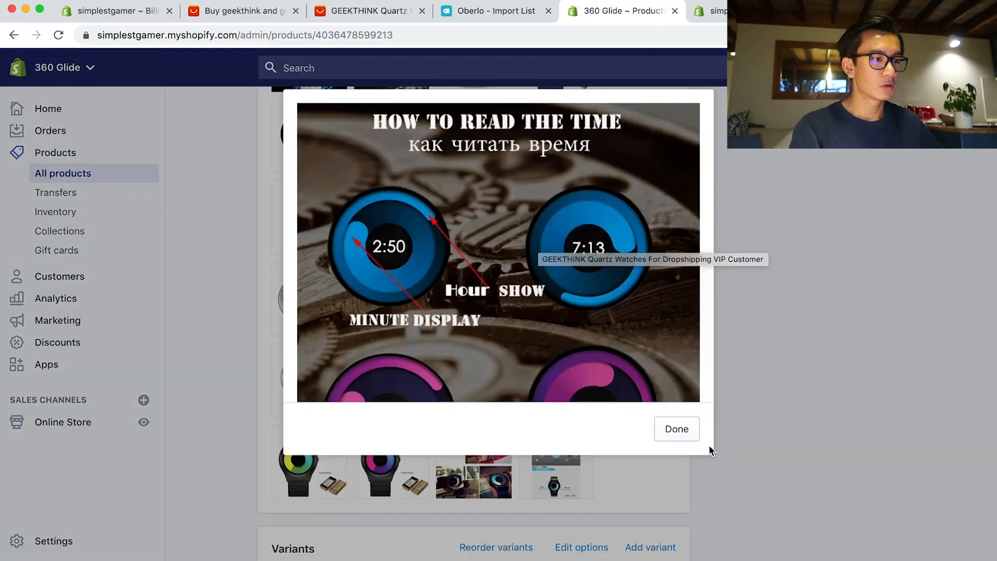
{"action": "right_click", "coordinate": [491, 286]}
{"action": "left_click", "coordinate": [502, 308]}
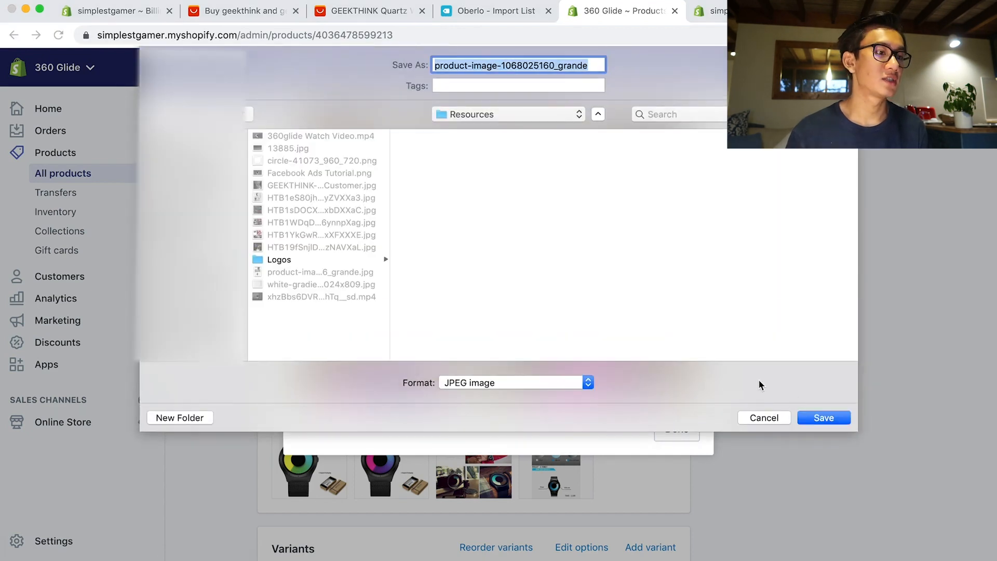
{"action": "left_click", "coordinate": [811, 415]}
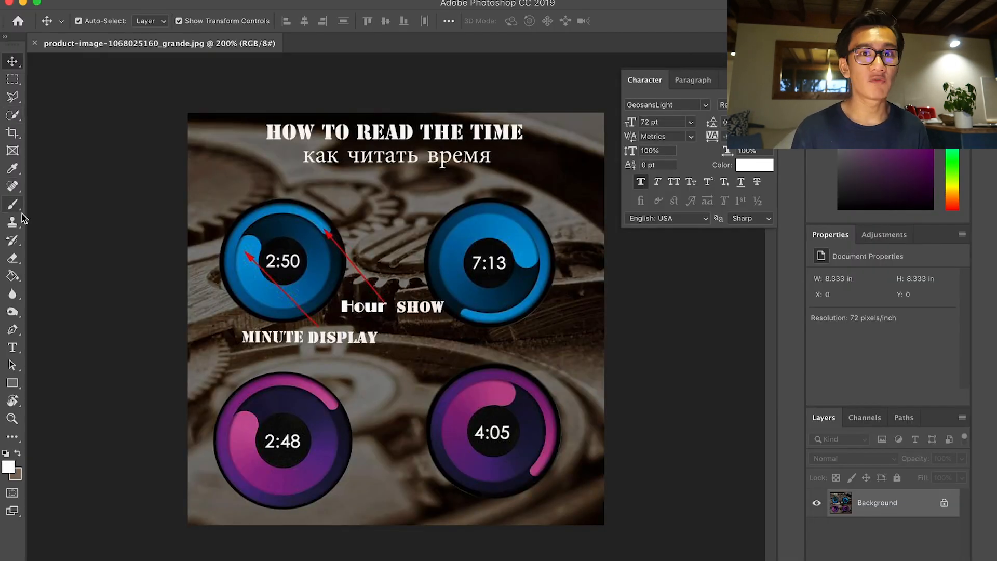
In Photoshop, remove the "HOW TO READ THE TIME" title and its Russian subtitle using the Content-Aware Spot Healing Brush.
{"action": "left_click", "coordinate": [13, 188]}
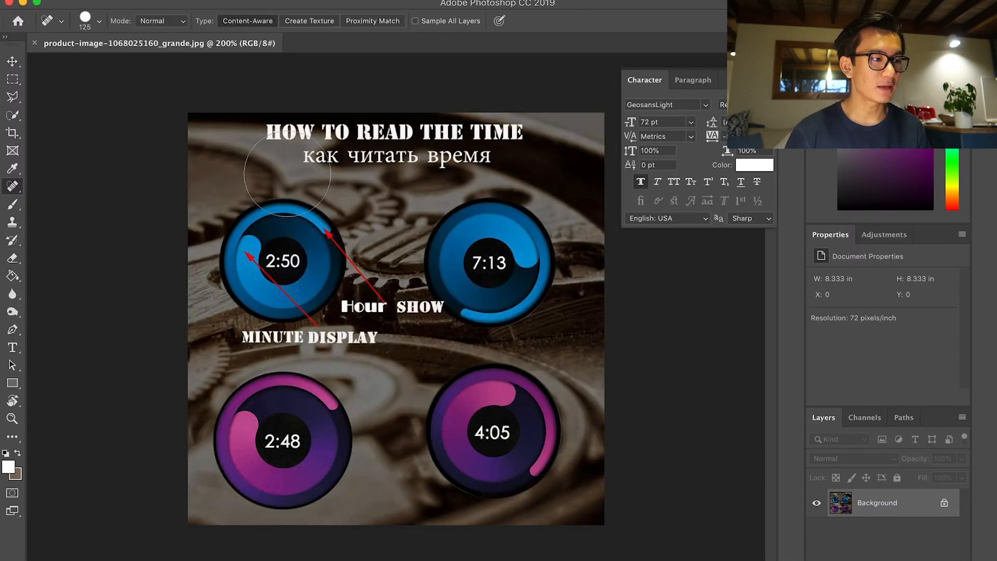
{"action": "left_click_drag", "start_coordinate": [283, 145], "coordinate": [563, 132]}
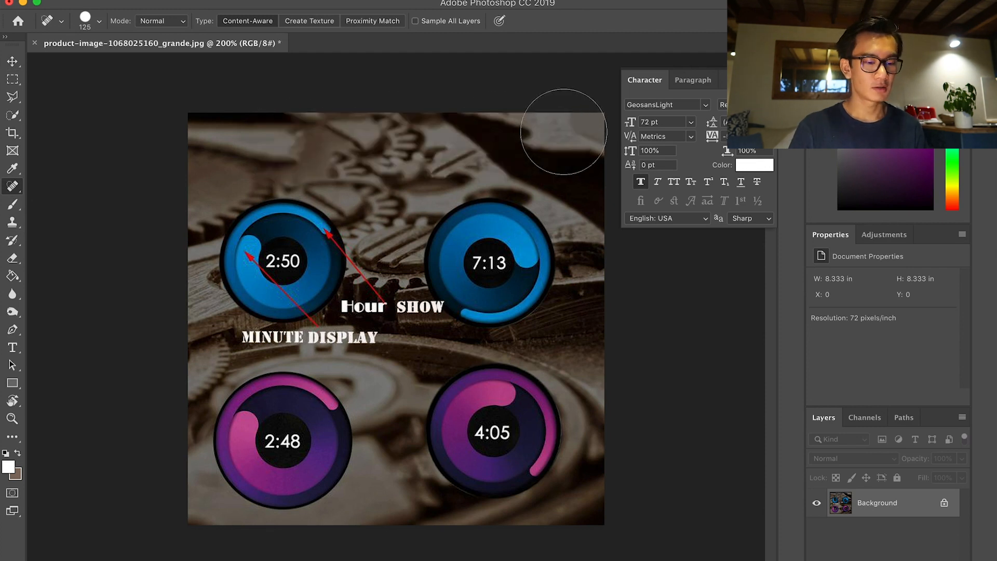
{"action": "key", "text": "super+z"}
{"action": "key", "text": "bracketleft"}
{"action": "key", "text": "bracketleft"}
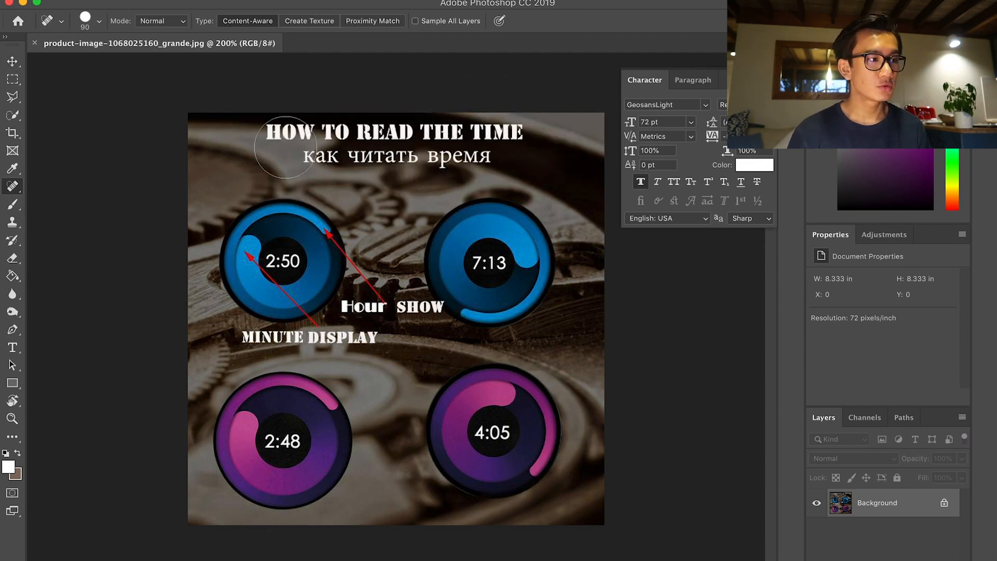
{"action": "left_click_drag", "start_coordinate": [277, 131], "coordinate": [517, 130]}
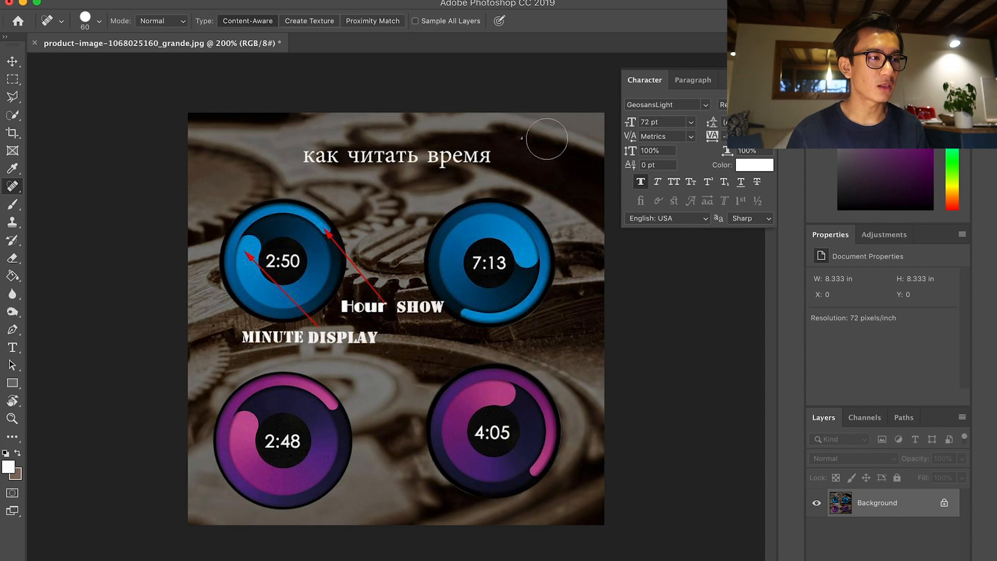
{"action": "left_click_drag", "start_coordinate": [269, 153], "coordinate": [484, 153]}
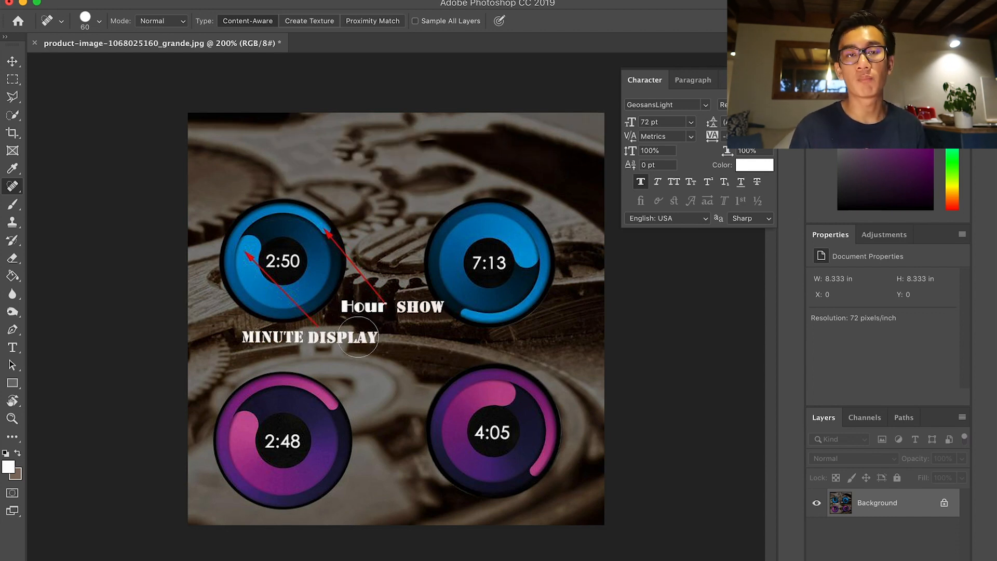
Remove the "MINUTE DISPLAY" and "Hour SHOW" labels with the Spot Healing Brush at size 30, keeping the red arrows.
{"action": "key", "text": "super+equal"}
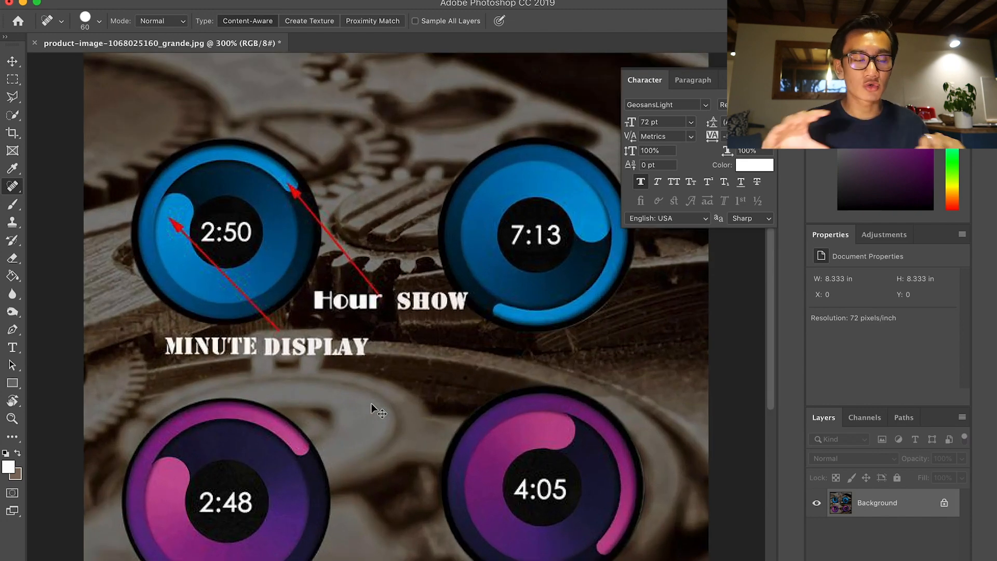
{"action": "key", "text": "super+equal"}
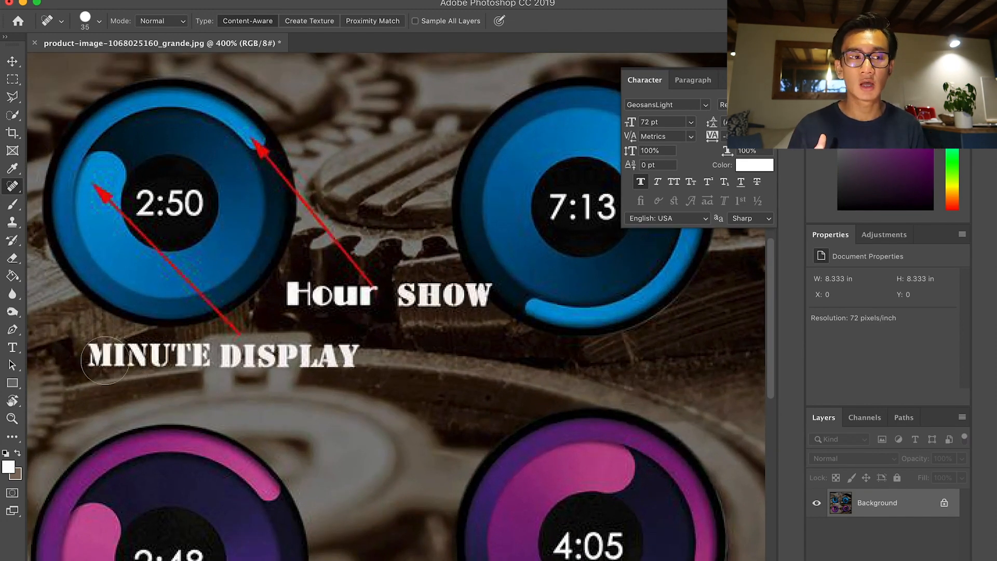
{"action": "mouse_move", "coordinate": [92, 358]}
{"action": "left_mouse_down"}
{"action": "mouse_move", "coordinate": [350, 360]}
{"action": "mouse_move", "coordinate": [158, 353]}
{"action": "left_mouse_up"}
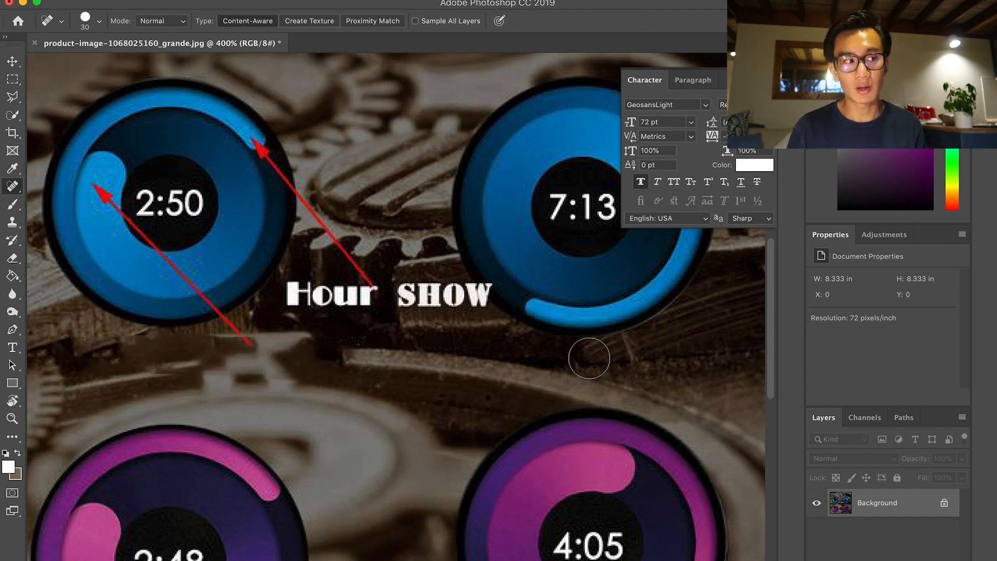
{"action": "left_click_drag", "start_coordinate": [297, 294], "coordinate": [483, 294]}
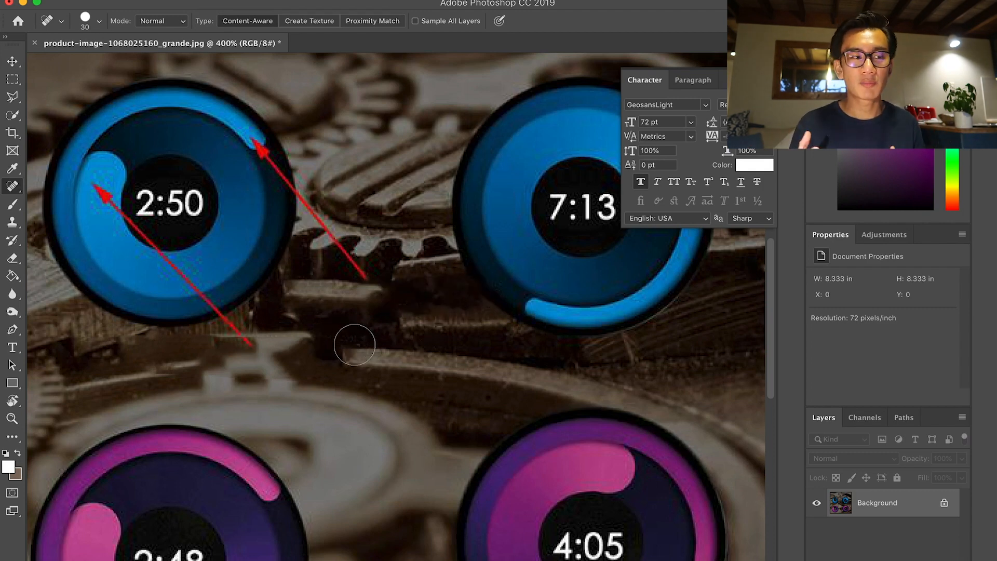
{"action": "key", "text": "super+minus"}
{"action": "key", "text": "super+Tab"}
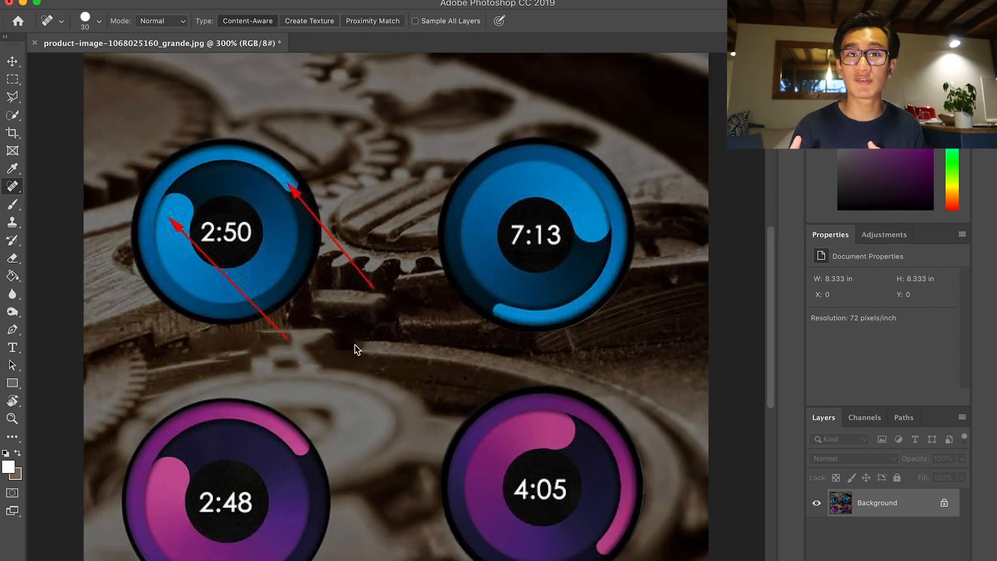
{"action": "key", "text": "super+Tab"}
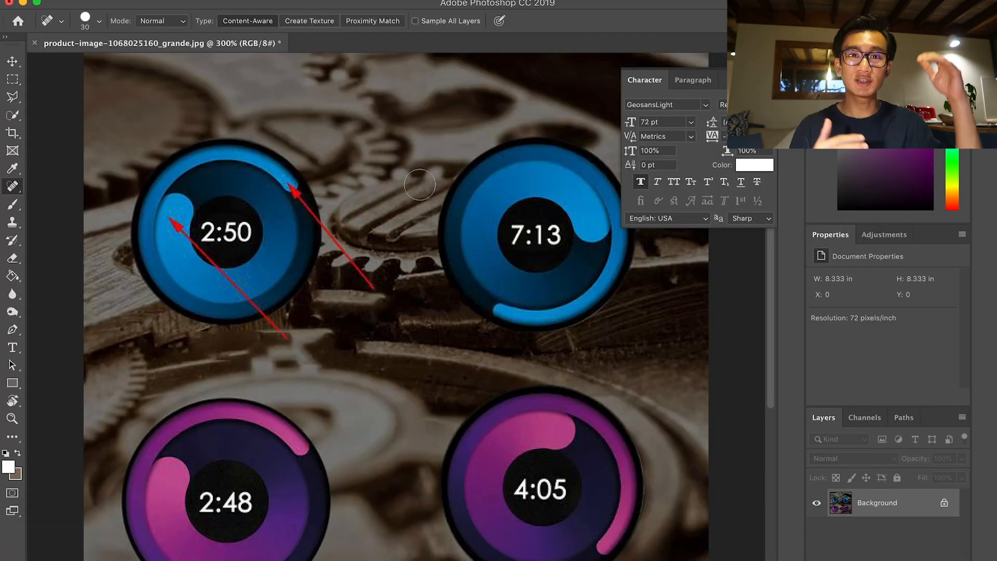
{"action": "scroll", "coordinate": [410, 200], "scroll_direction": "up", "scroll_amount": 5}
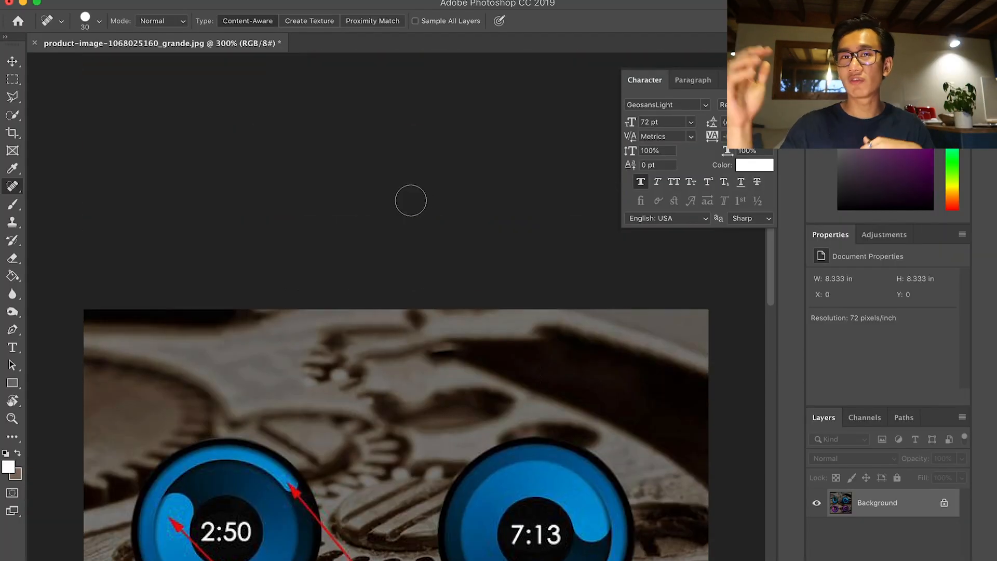
Add a white "How To Read The Time" text title in GeosansLight above the two blue watch dials.
{"action": "left_click", "coordinate": [12, 346]}
{"action": "left_click", "coordinate": [295, 397]}
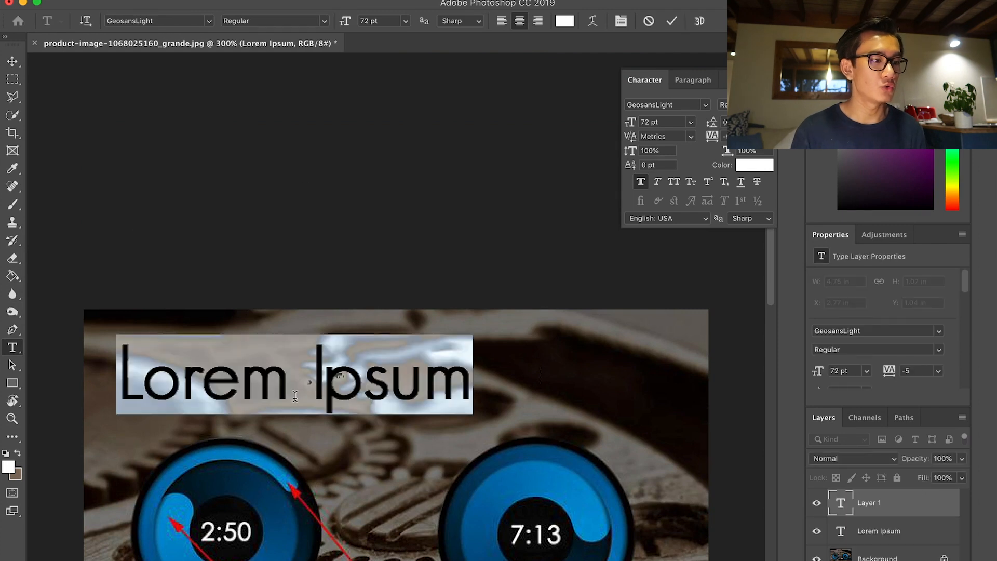
{"action": "type", "text": "How"}
{"action": "key", "text": "BackSpace"}
{"action": "key", "text": "BackSpace"}
{"action": "key", "text": "BackSpace"}
{"action": "type", "text": "OW TO"}
{"action": "key", "text": "BackSpace"}
{"action": "key", "text": "BackSpace"}
{"action": "key", "text": "BackSpace"}
{"action": "key", "text": "BackSpace"}
{"action": "key", "text": "BackSpace"}
{"action": "type", "text": "ow To Read The Time"}
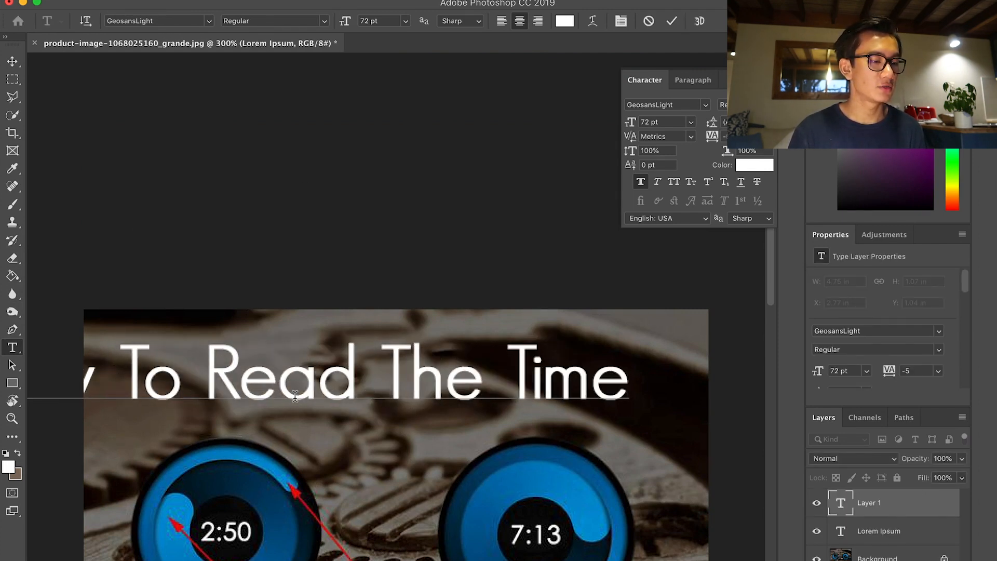
Set the title's font size to 60 pt and position it centred across the image above the dials.
{"action": "key", "text": "super+a"}
{"action": "left_click", "coordinate": [405, 21]}
{"action": "left_click", "coordinate": [374, 186]}
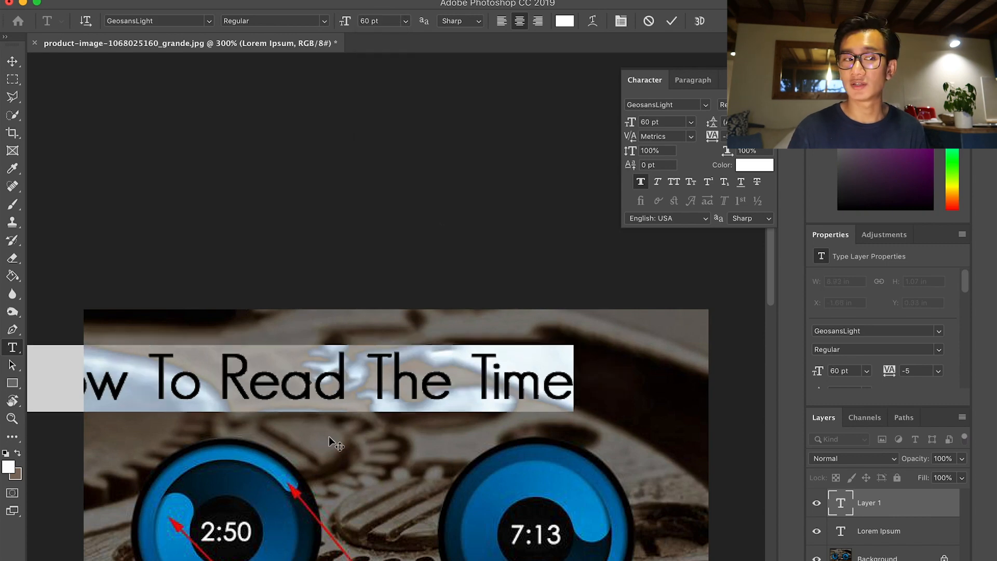
{"action": "left_click_drag", "start_coordinate": [328, 437], "coordinate": [436, 423]}
{"action": "left_click", "coordinate": [672, 21]}
{"action": "key", "text": "v"}
{"action": "double_click", "coordinate": [387, 378]}
{"action": "key", "text": "Escape"}
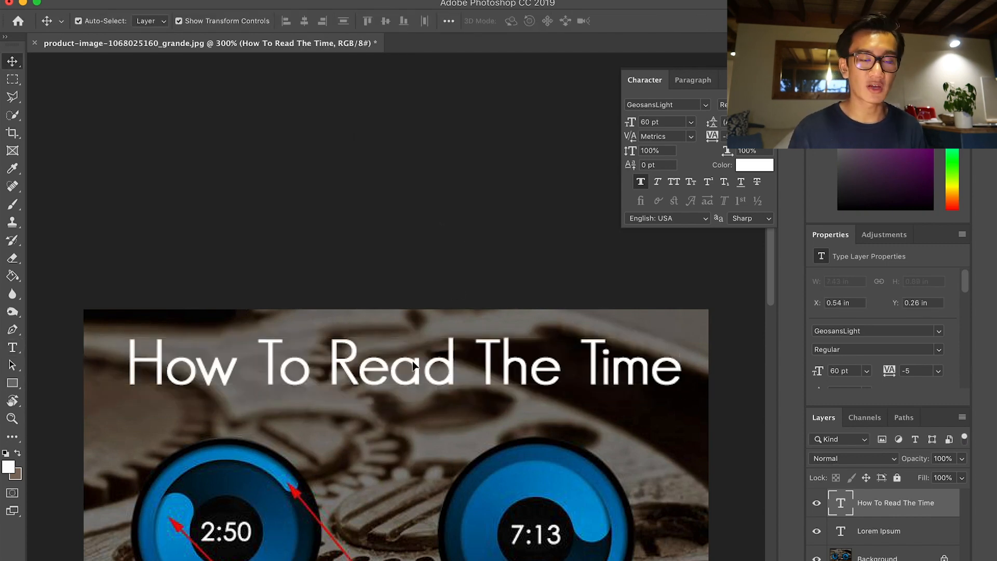
{"action": "mouse_move", "coordinate": [412, 366]}
{"action": "left_mouse_down"}
{"action": "mouse_move", "coordinate": [407, 350]}
{"action": "mouse_move", "coordinate": [411, 365]}
{"action": "left_mouse_up"}
Remove the leftover "SHOW" lettering between the blue dials from the Background layer with the Spot Healing Brush.
{"action": "scroll", "coordinate": [423, 429], "scroll_direction": "down", "scroll_amount": 10}
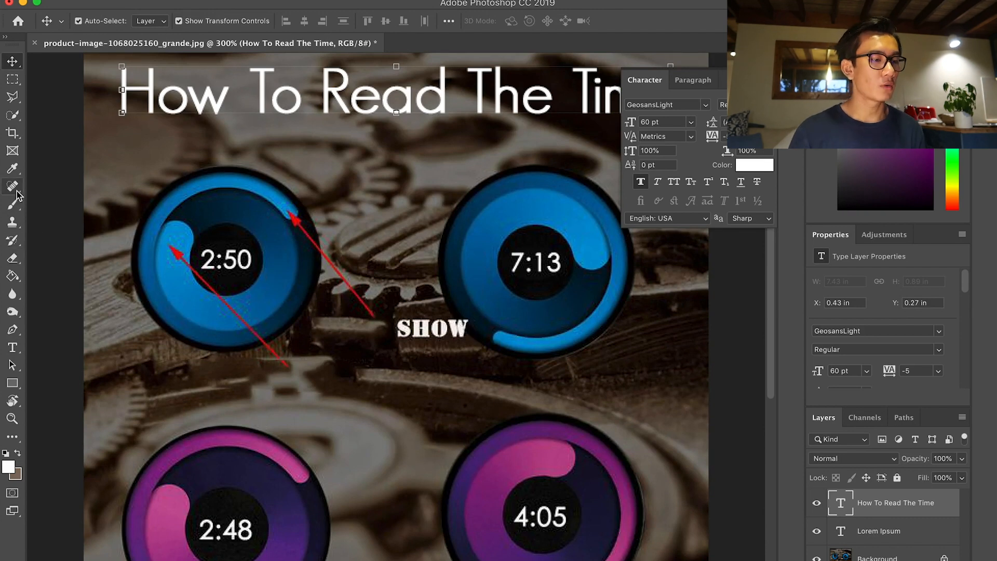
{"action": "key", "text": "j"}
{"action": "left_click", "coordinate": [416, 337]}
{"action": "left_click", "coordinate": [544, 203]}
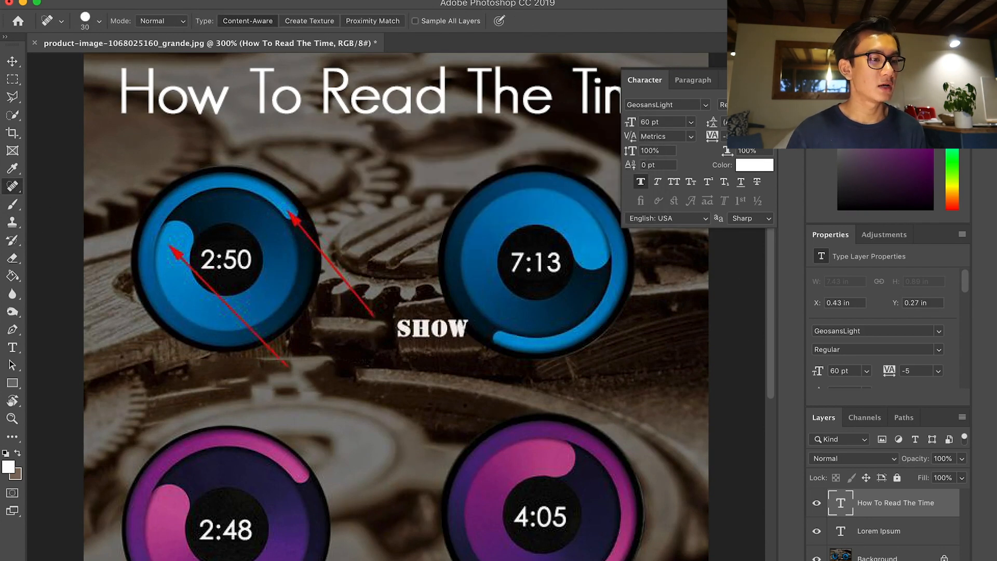
{"action": "left_click", "coordinate": [878, 556]}
{"action": "left_click_drag", "start_coordinate": [394, 328], "coordinate": [464, 329]}
Add a "Hours" text label at 36 pt below the red arrows.
{"action": "key", "text": "t"}
{"action": "left_click", "coordinate": [350, 342]}
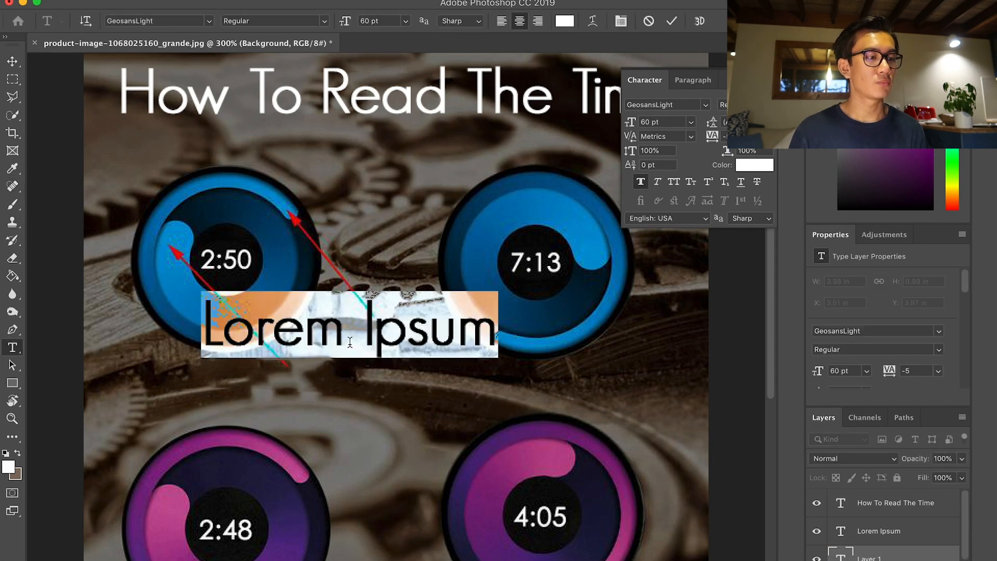
{"action": "key", "text": "ctrl+Return"}
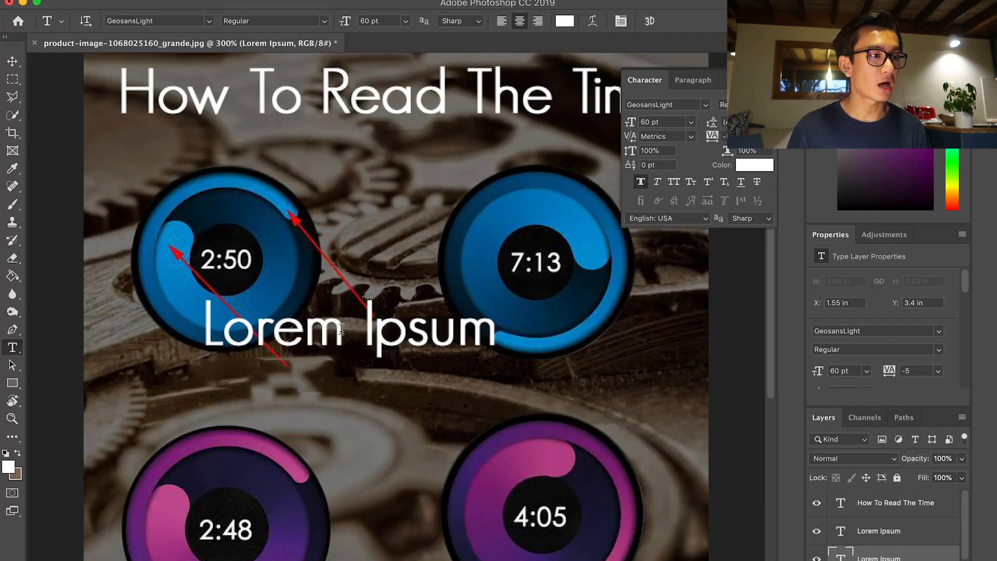
{"action": "triple_click", "coordinate": [341, 329]}
{"action": "type", "text": "Hours"}
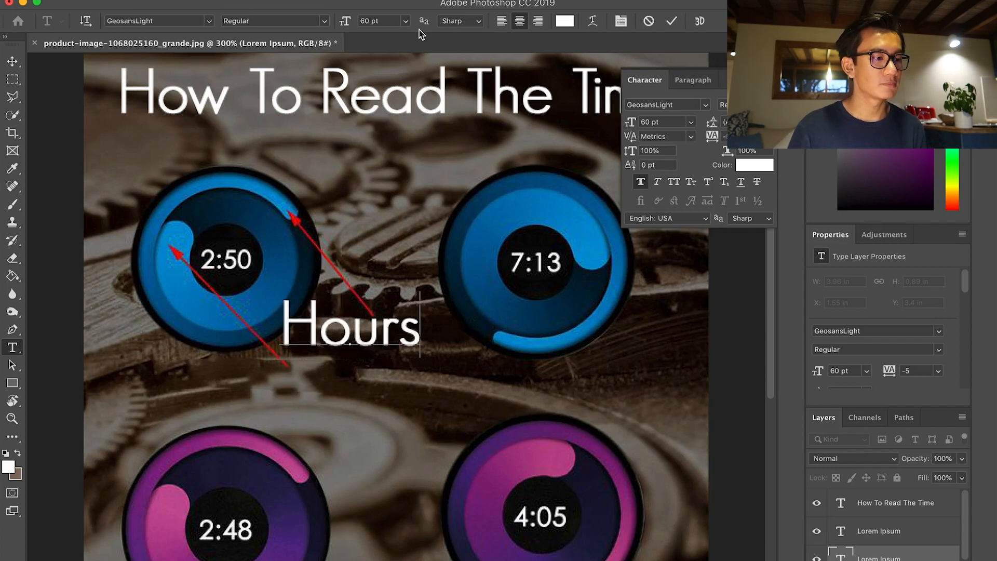
{"action": "left_click", "coordinate": [405, 20]}
{"action": "left_click", "coordinate": [382, 155]}
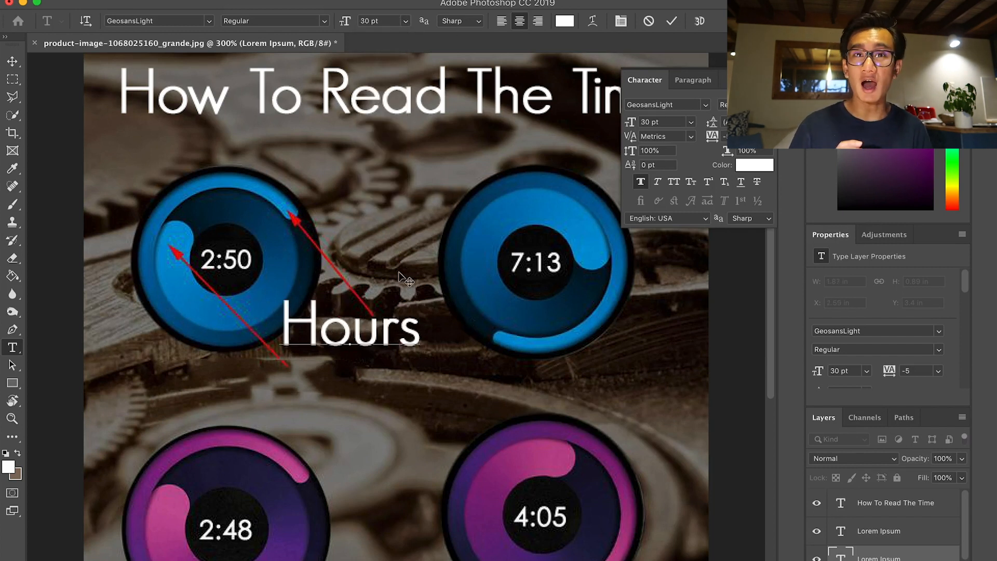
{"action": "left_click", "coordinate": [405, 21]}
{"action": "left_click", "coordinate": [390, 164]}
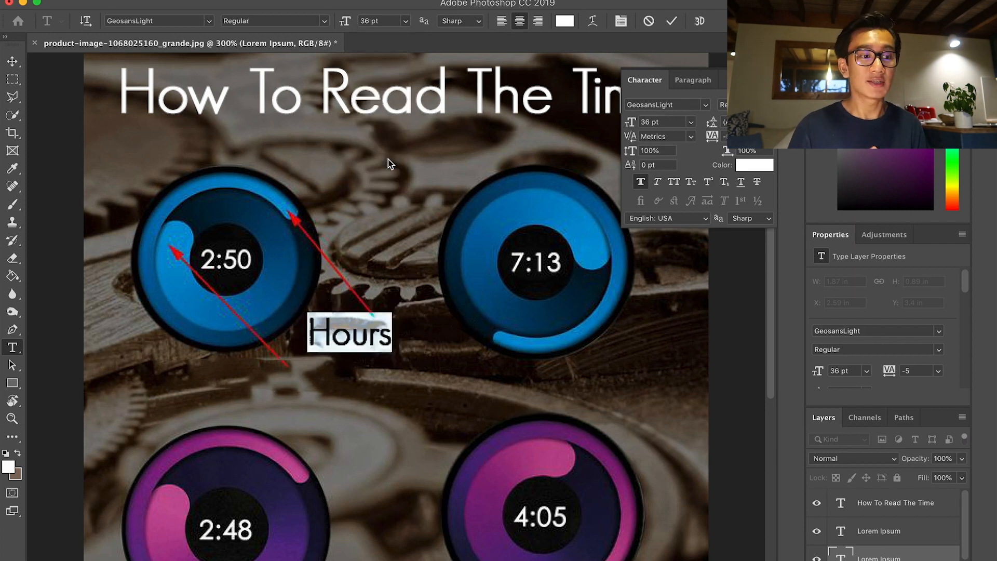
{"action": "left_click", "coordinate": [671, 21]}
{"action": "key", "text": "v"}
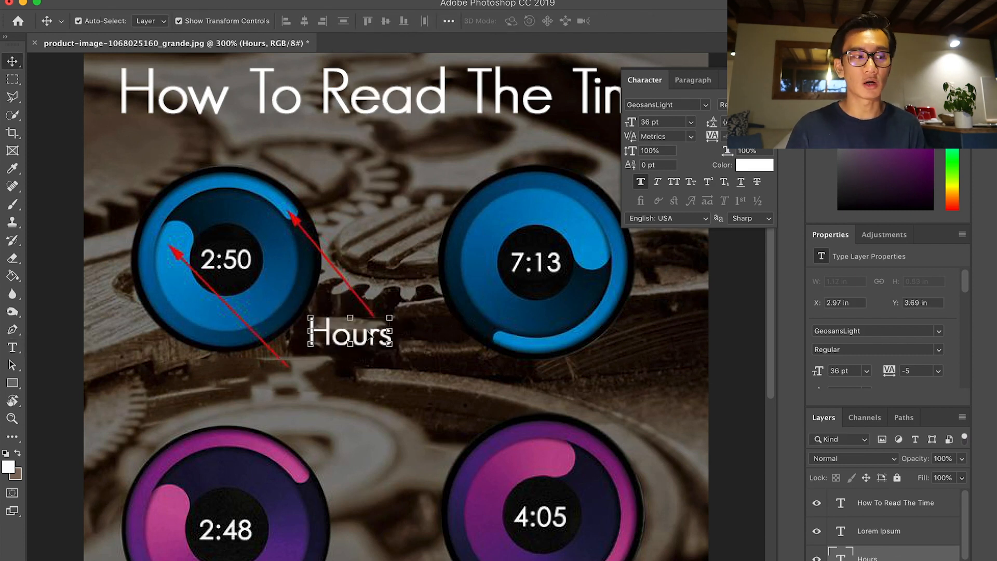
Duplicate the "Hours" label, change one copy to "Minutes", and place "Hours" at the outer-ring arrow's tail and "Minutes" at the other's.
{"action": "left_click_drag", "start_coordinate": [361, 337], "coordinate": [268, 392]}
{"action": "key", "text": "super+c"}
{"action": "key", "text": "super+v"}
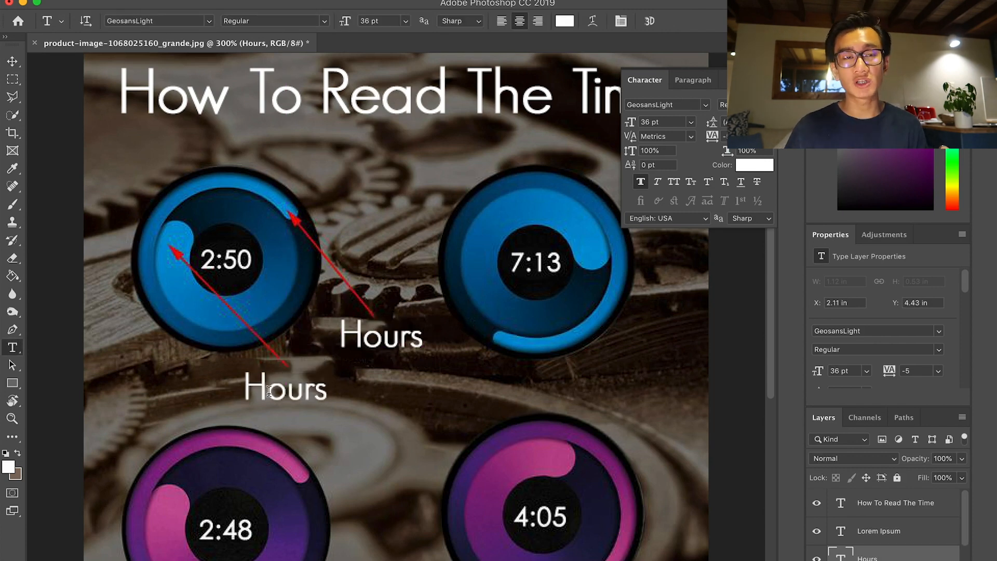
{"action": "double_click", "coordinate": [269, 392]}
{"action": "type", "text": "Minutes"}
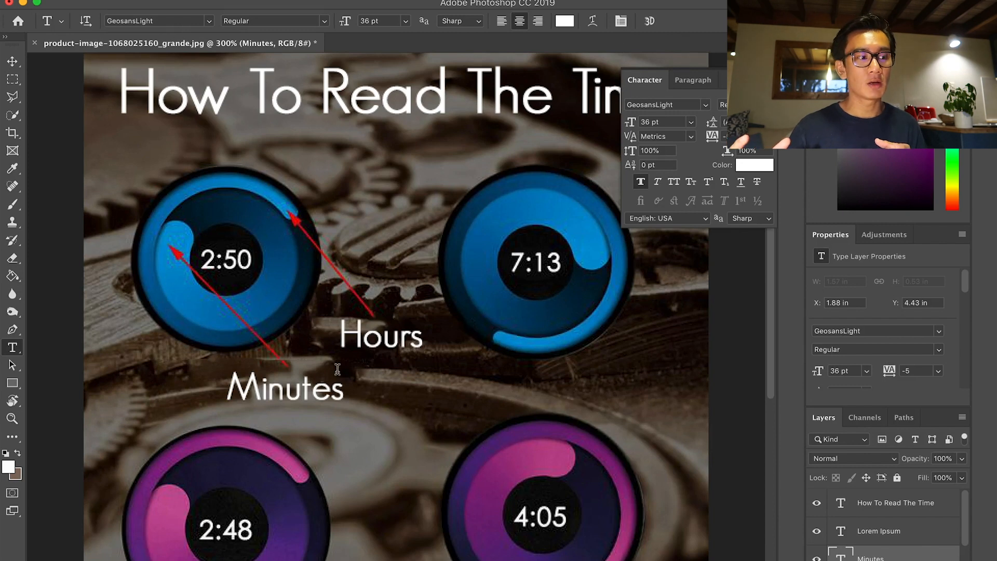
{"action": "key", "text": "v"}
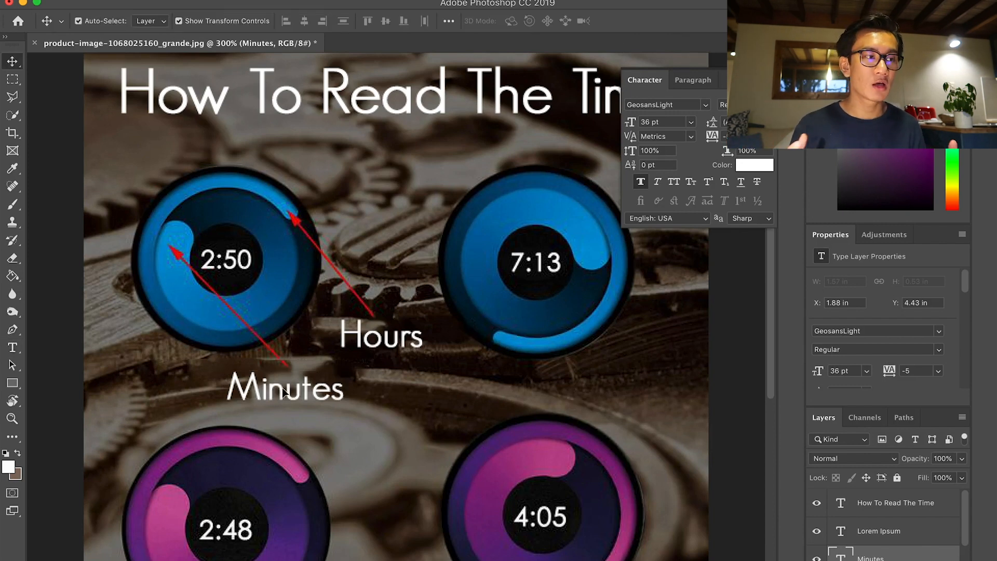
{"action": "left_click_drag", "start_coordinate": [285, 392], "coordinate": [294, 387]}
{"action": "left_click", "coordinate": [383, 454]}
Save the infographic in the Resources folder as "How To Read the time.psd", plus a PNG copy of the same name.
{"action": "key", "text": "super+minus"}
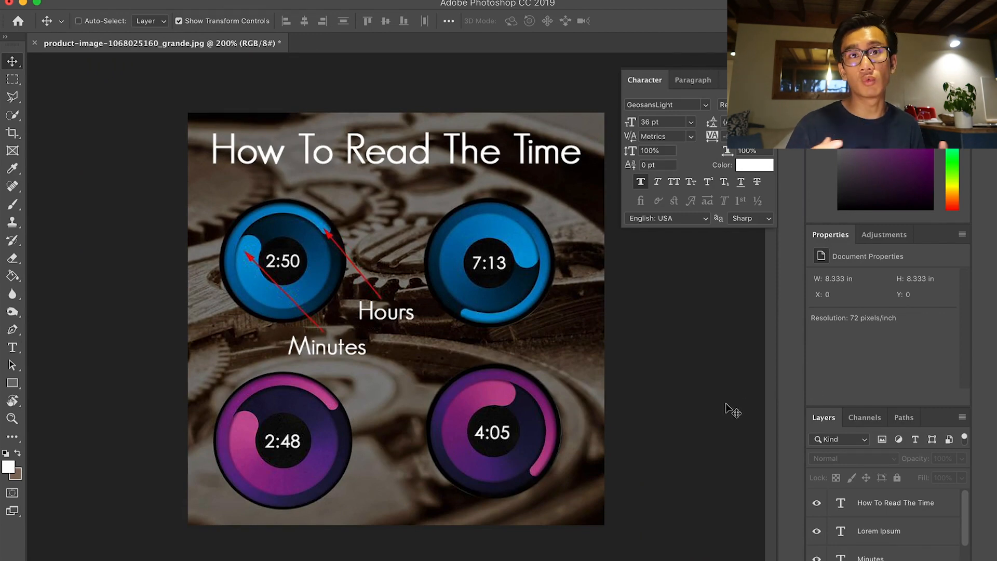
{"action": "key", "text": "super+s"}
{"action": "type", "text": "How To Read the time.psd"}
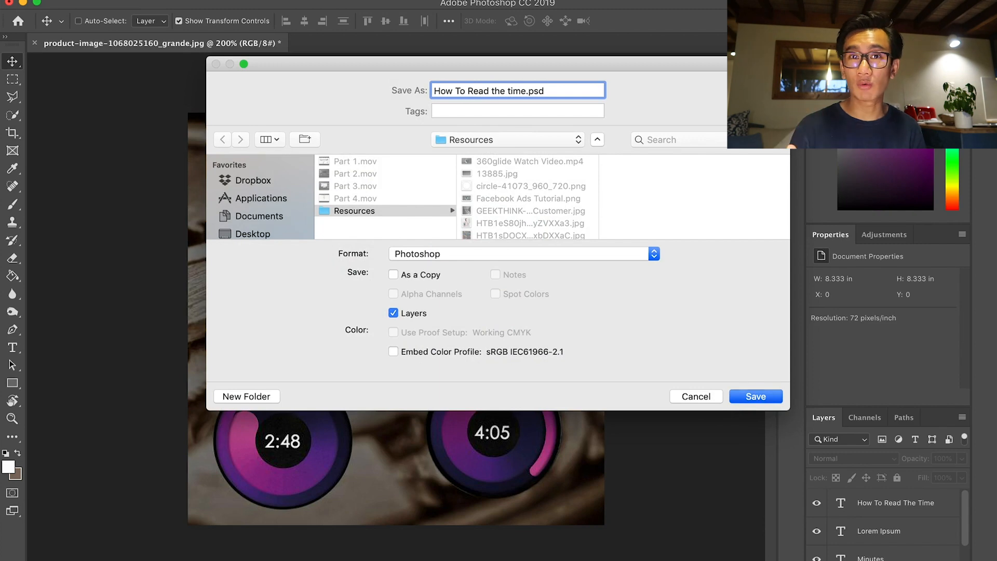
{"action": "key", "text": "Return"}
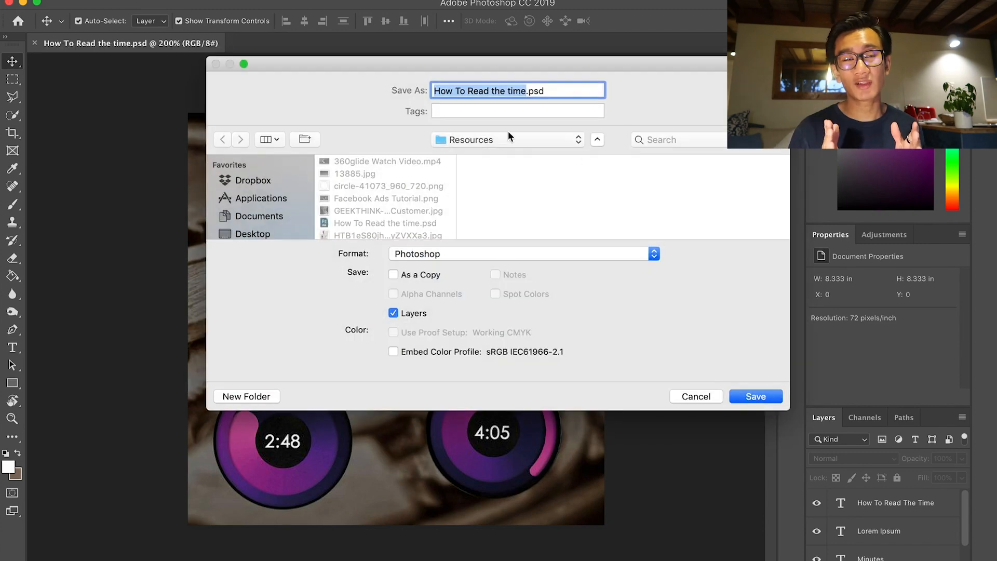
{"action": "left_click", "coordinate": [508, 253]}
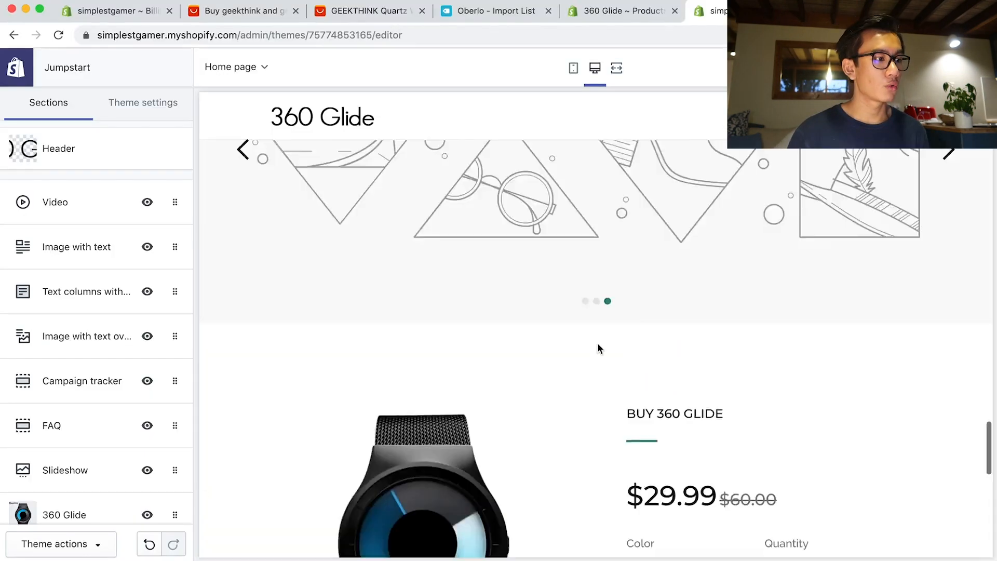
In the Shopify theme editor, remove the "Text columns with icons" and "Image with text overlay" sections from the home page.
{"action": "scroll", "coordinate": [598, 341], "scroll_direction": "up", "scroll_amount": 15}
{"action": "scroll", "coordinate": [600, 347], "scroll_direction": "down", "scroll_amount": 8}
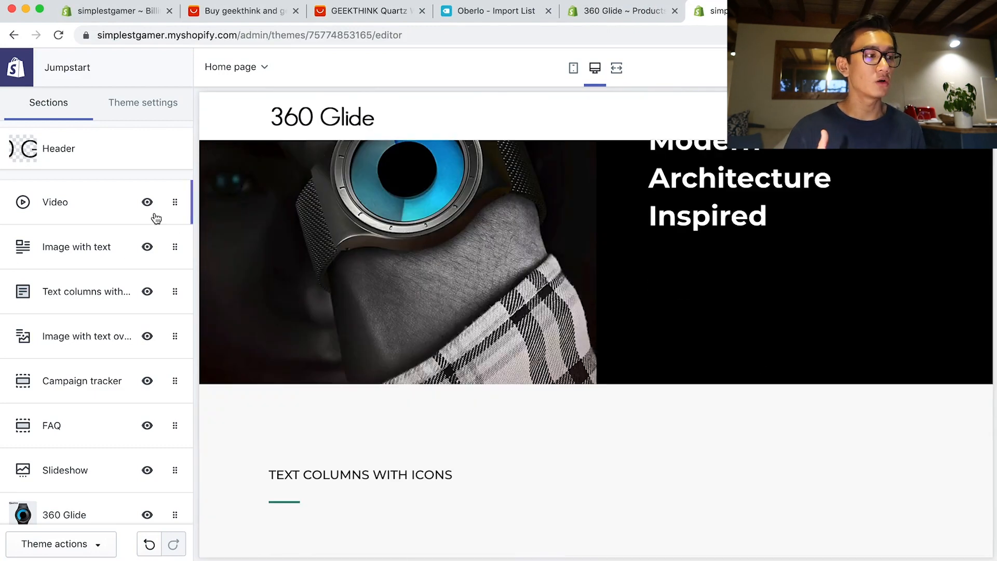
{"action": "left_click", "coordinate": [51, 289]}
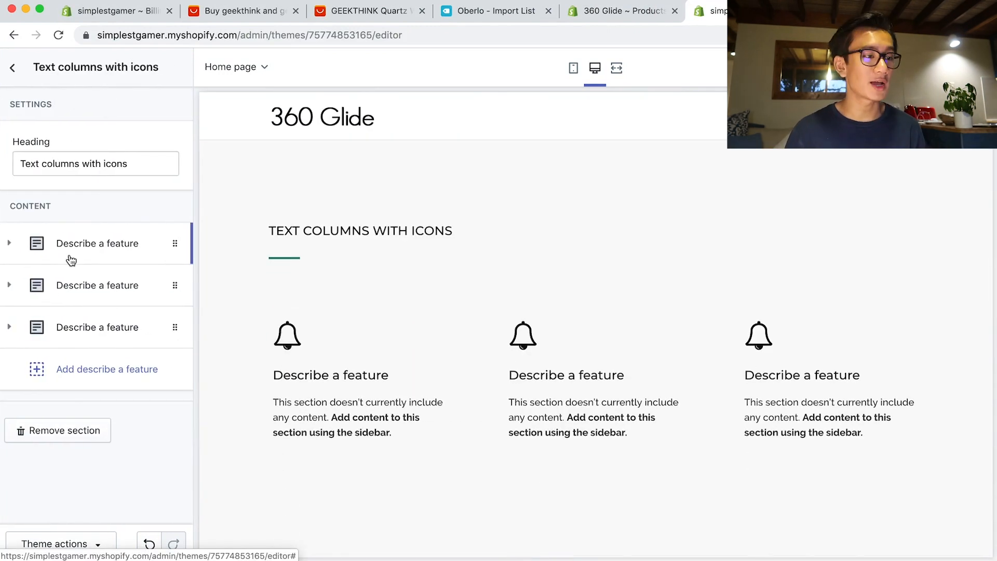
{"action": "left_click", "coordinate": [94, 438]}
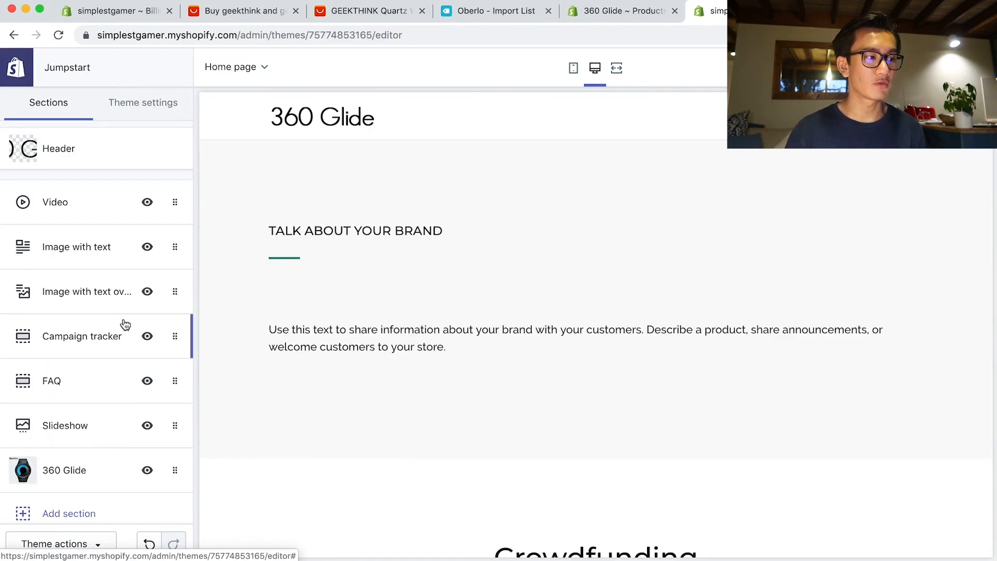
{"action": "left_click", "coordinate": [91, 293]}
{"action": "left_click", "coordinate": [67, 522]}
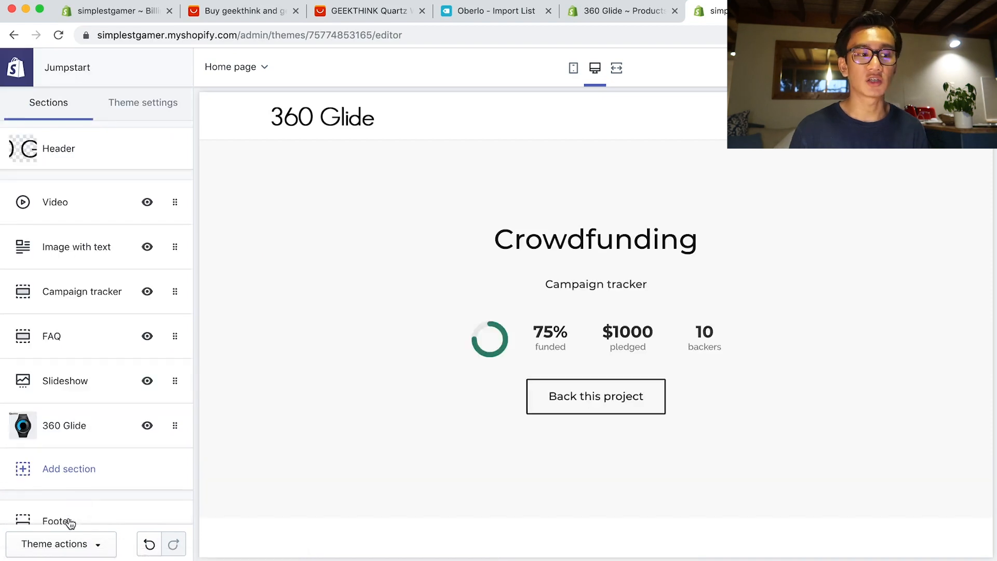
Remove the Campaign tracker, Slideshow and FAQ sections from the home page.
{"action": "left_click", "coordinate": [118, 298]}
{"action": "scroll", "coordinate": [77, 474], "scroll_direction": "down", "scroll_amount": 6}
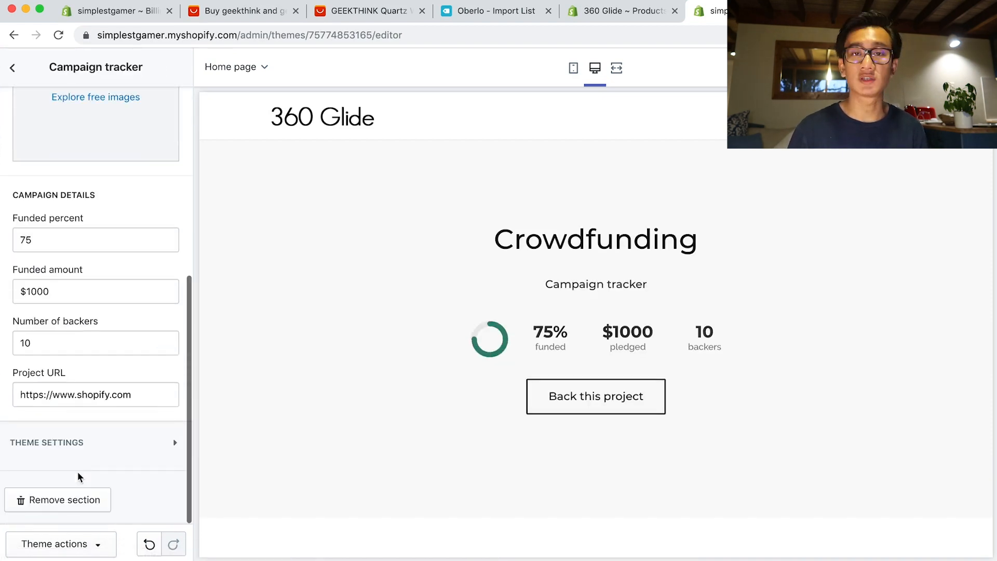
{"action": "left_click", "coordinate": [56, 506]}
{"action": "left_click", "coordinate": [111, 343]}
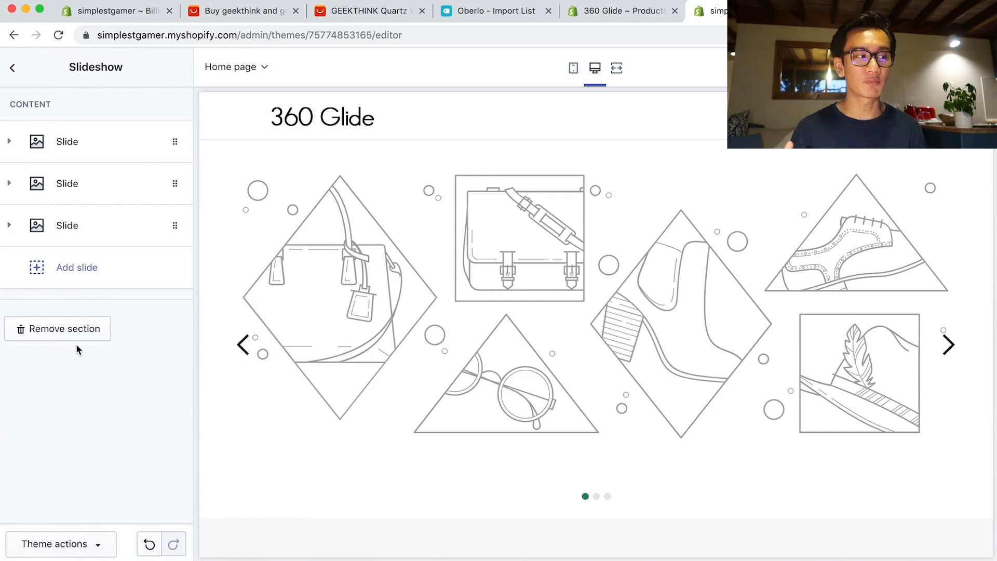
{"action": "left_click", "coordinate": [76, 335]}
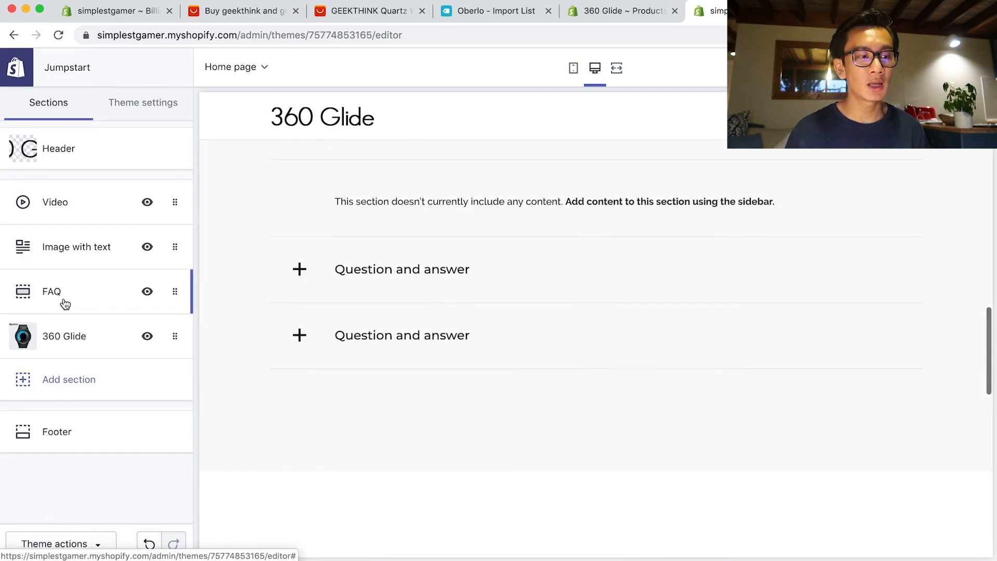
{"action": "left_click", "coordinate": [65, 303]}
{"action": "left_click", "coordinate": [51, 418]}
Add another "Image with text" section to the home page and set its image alignment to Right.
{"action": "left_click", "coordinate": [106, 252]}
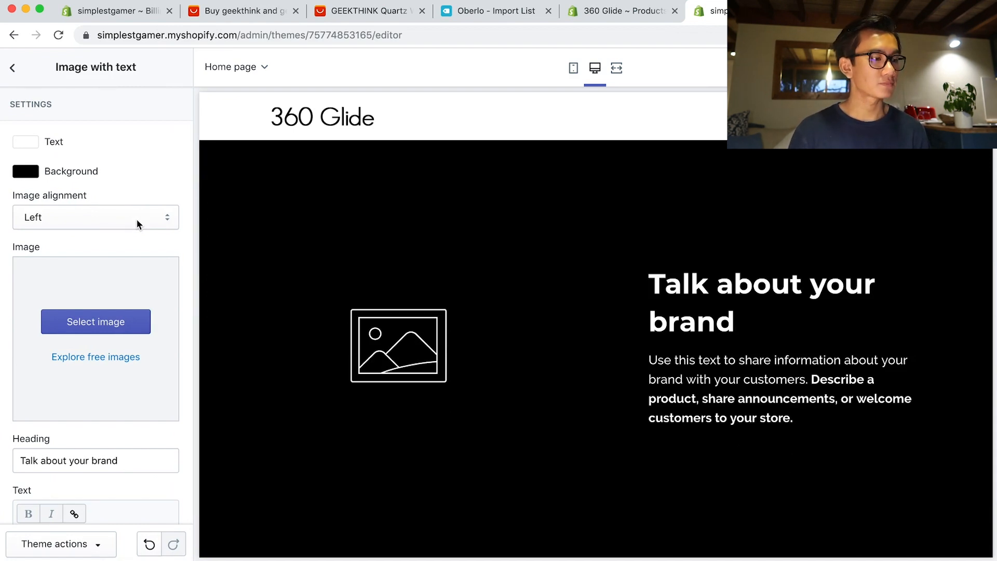
{"action": "scroll", "coordinate": [123, 275], "scroll_direction": "down", "scroll_amount": 5}
{"action": "scroll", "coordinate": [129, 275], "scroll_direction": "up", "scroll_amount": 5}
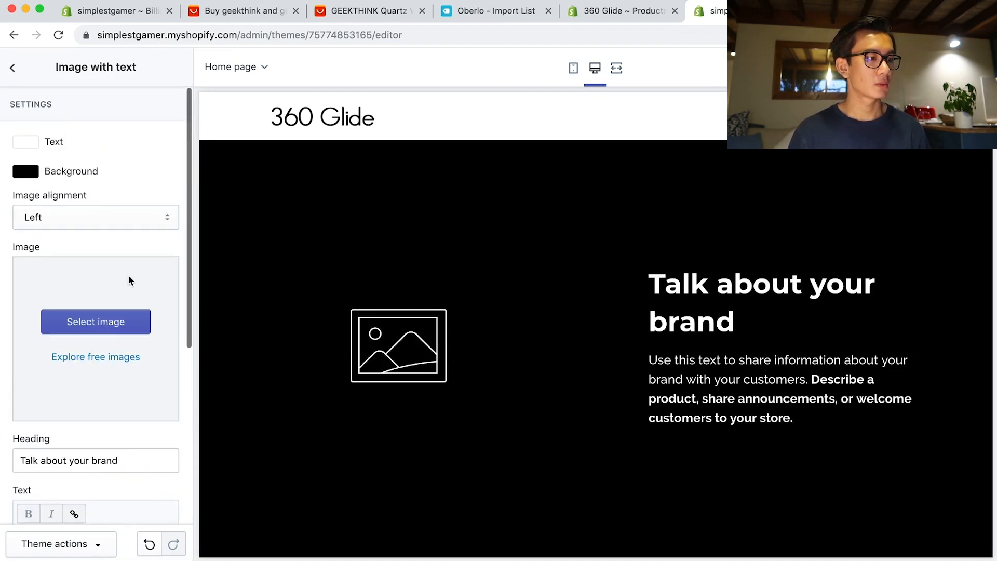
{"action": "left_click", "coordinate": [98, 217]}
{"action": "left_click", "coordinate": [93, 232]}
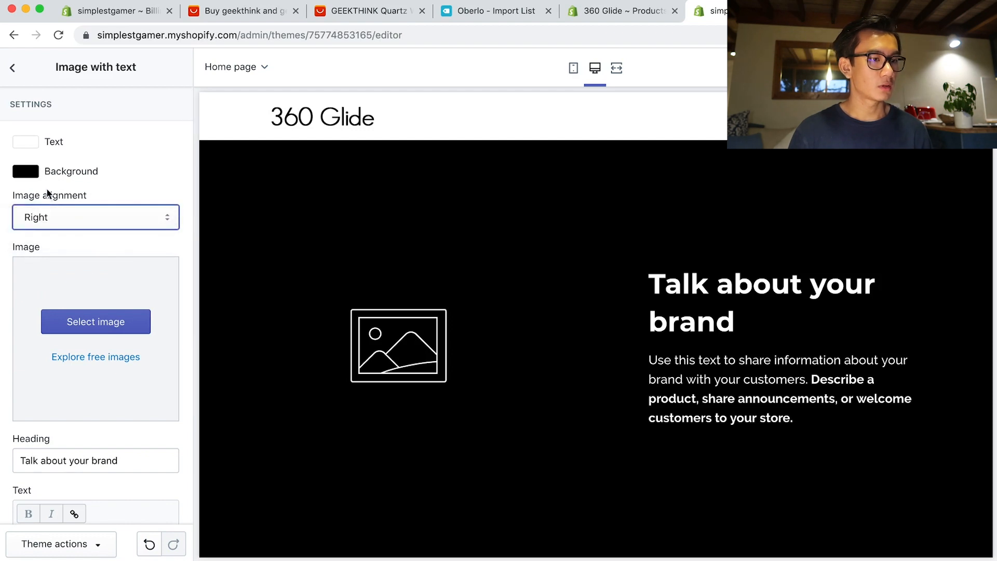
Upload "How To Read the time.png" from the Resources folder and use it as the new section's image.
{"action": "left_click", "coordinate": [80, 335]}
{"action": "left_click", "coordinate": [60, 191]}
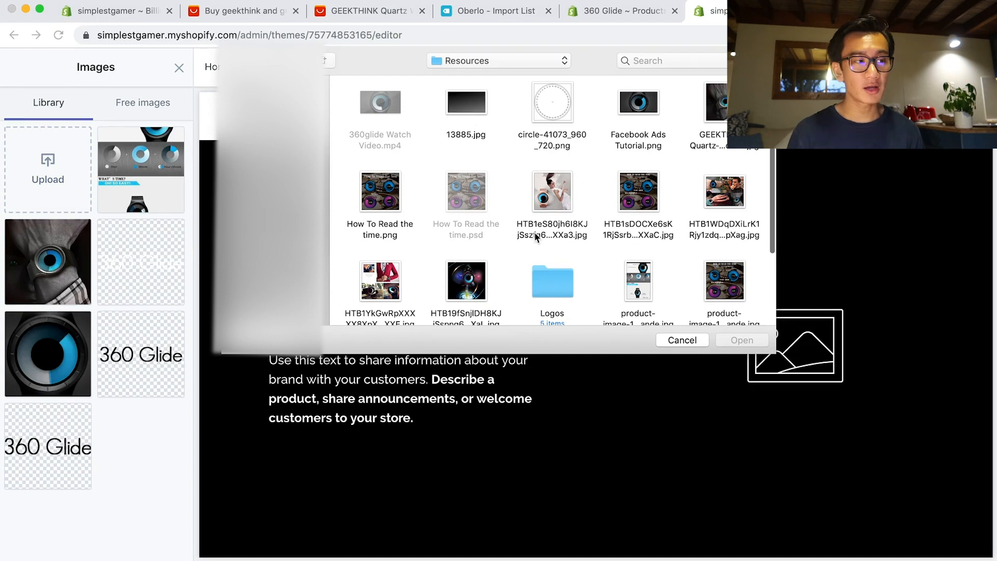
{"action": "scroll", "coordinate": [536, 238], "scroll_direction": "down", "scroll_amount": 4}
{"action": "double_click", "coordinate": [381, 93]}
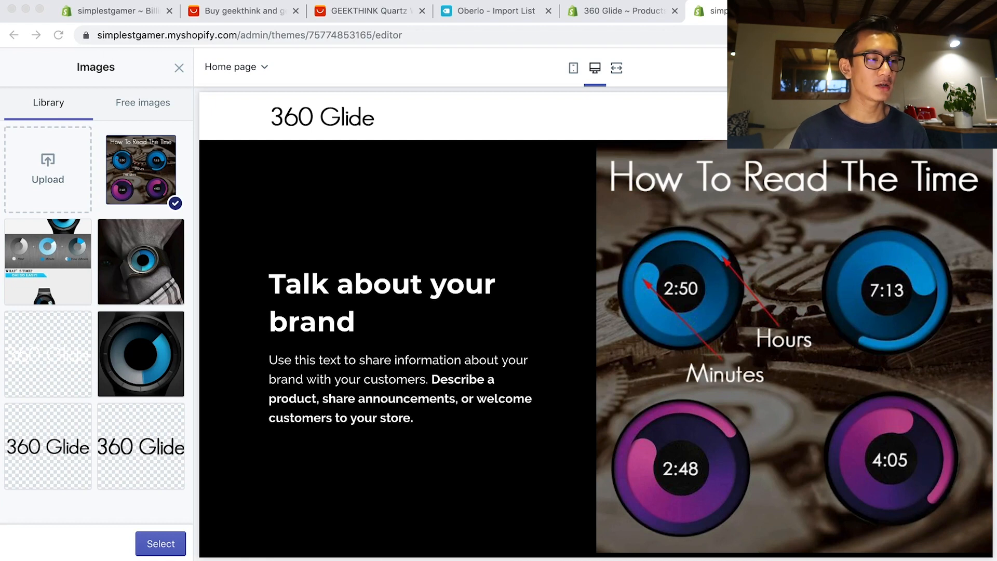
{"action": "left_click", "coordinate": [162, 542]}
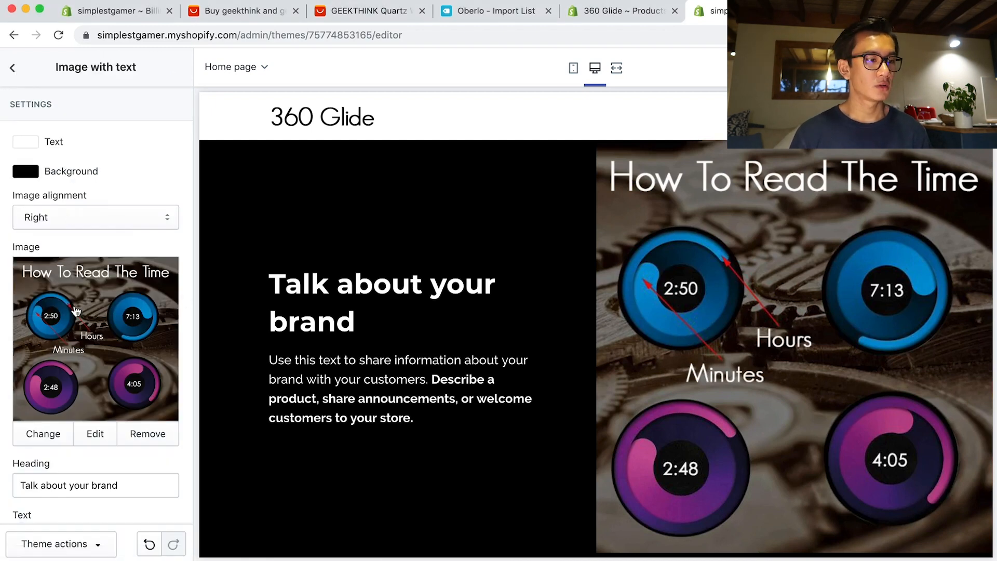
Set the section's heading to "How To Read The Time" and delete its placeholder body text.
{"action": "triple_click", "coordinate": [95, 494]}
{"action": "type", "text": "How To Read The Time"}
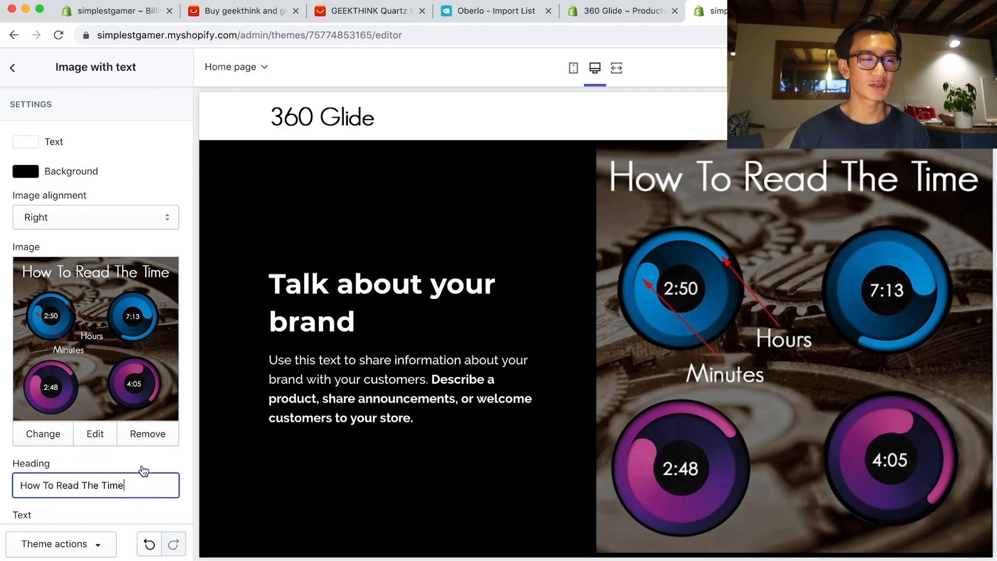
{"action": "scroll", "coordinate": [123, 474], "scroll_direction": "down", "scroll_amount": 3}
{"action": "triple_click", "coordinate": [101, 493]}
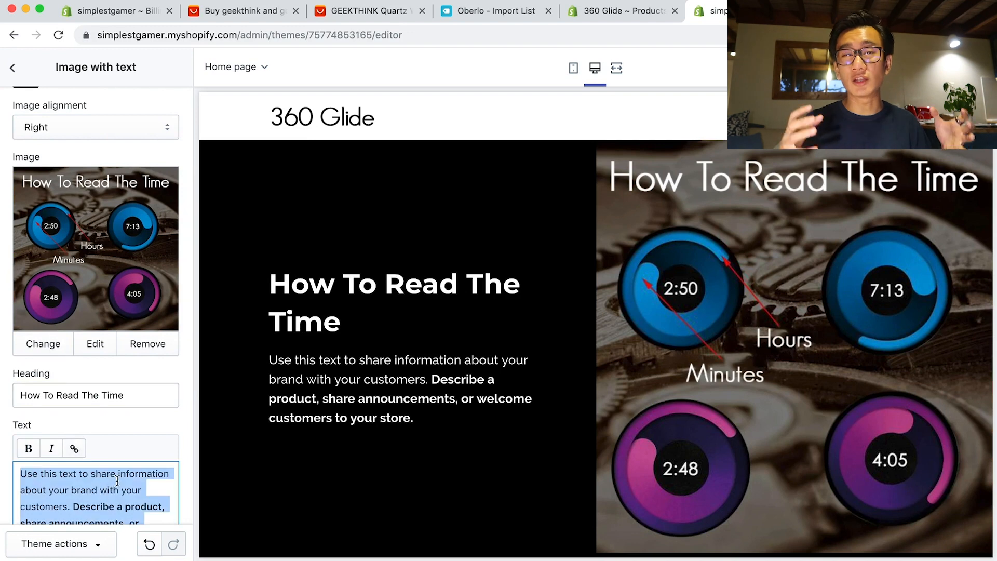
{"action": "key", "text": "BackSpace"}
{"action": "scroll", "coordinate": [126, 419], "scroll_direction": "down", "scroll_amount": 4}
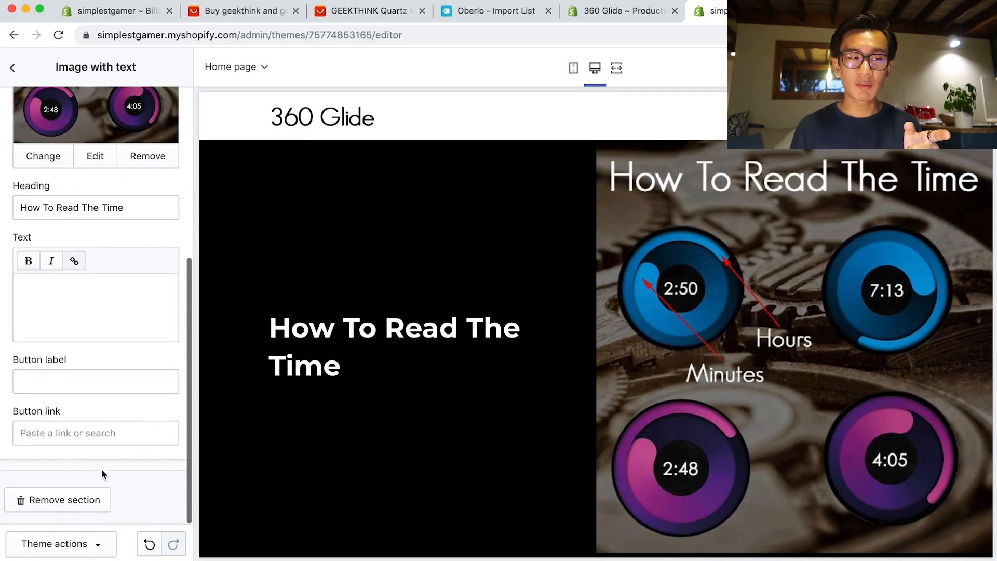
Move the "How To Read The Time" image-with-text section above the 360 Glide product section on the home page.
{"action": "scroll", "coordinate": [62, 216], "scroll_direction": "up", "scroll_amount": 5}
{"action": "left_click", "coordinate": [13, 68]}
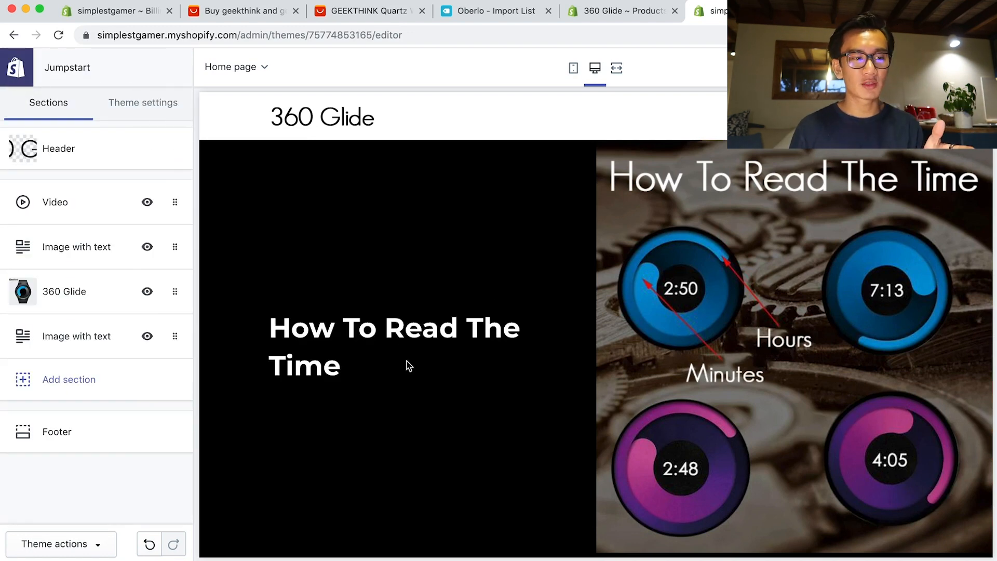
{"action": "scroll", "coordinate": [406, 361], "scroll_direction": "up", "scroll_amount": 6}
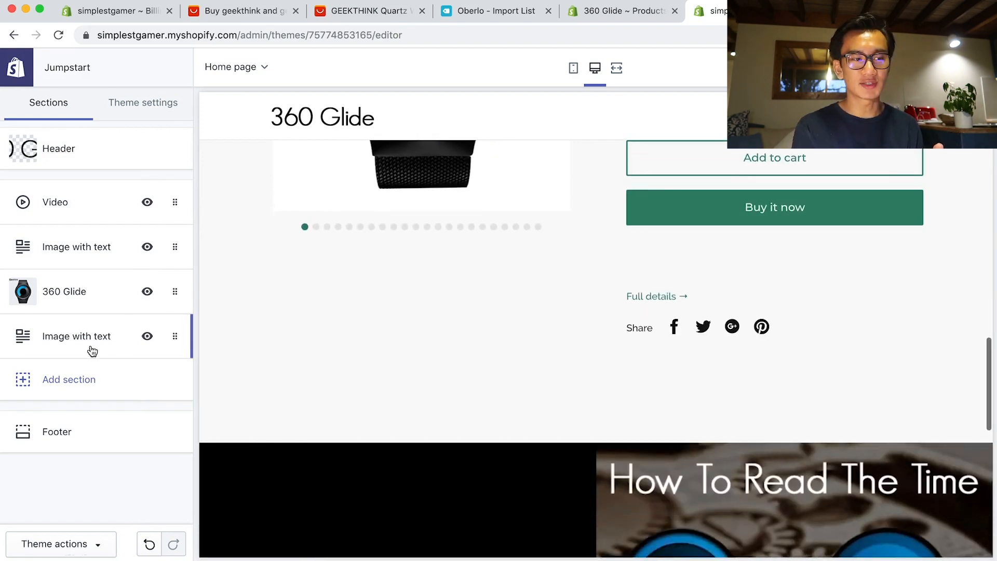
{"action": "left_click_drag", "start_coordinate": [92, 352], "coordinate": [109, 292]}
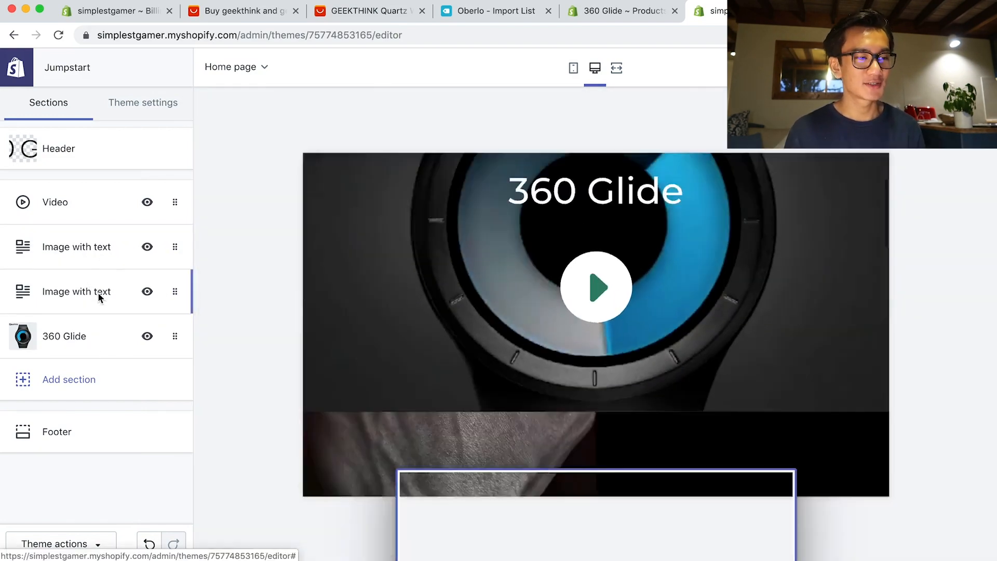
{"action": "scroll", "coordinate": [432, 339], "scroll_direction": "down", "scroll_amount": 3}
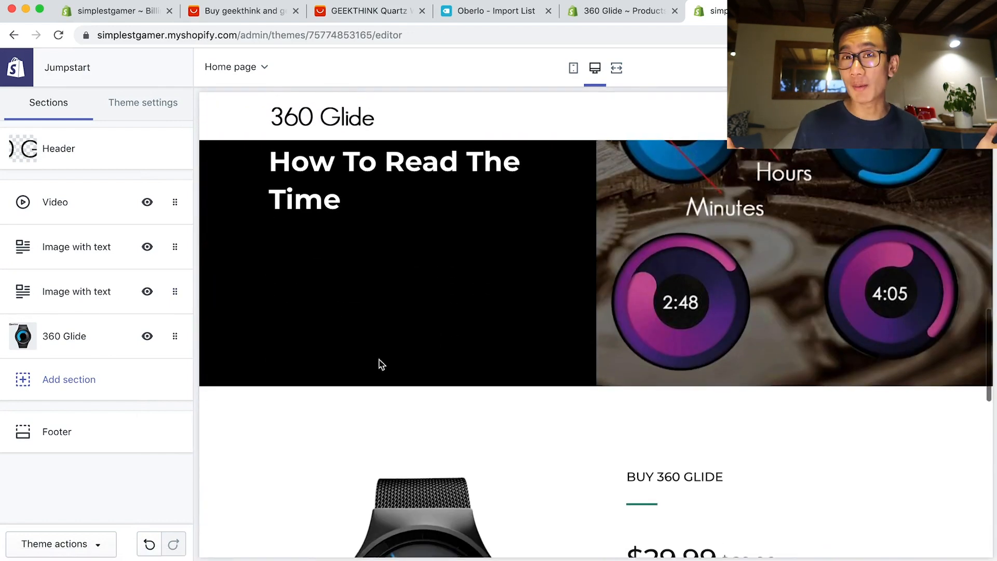
{"action": "scroll", "coordinate": [410, 341], "scroll_direction": "down", "scroll_amount": 10}
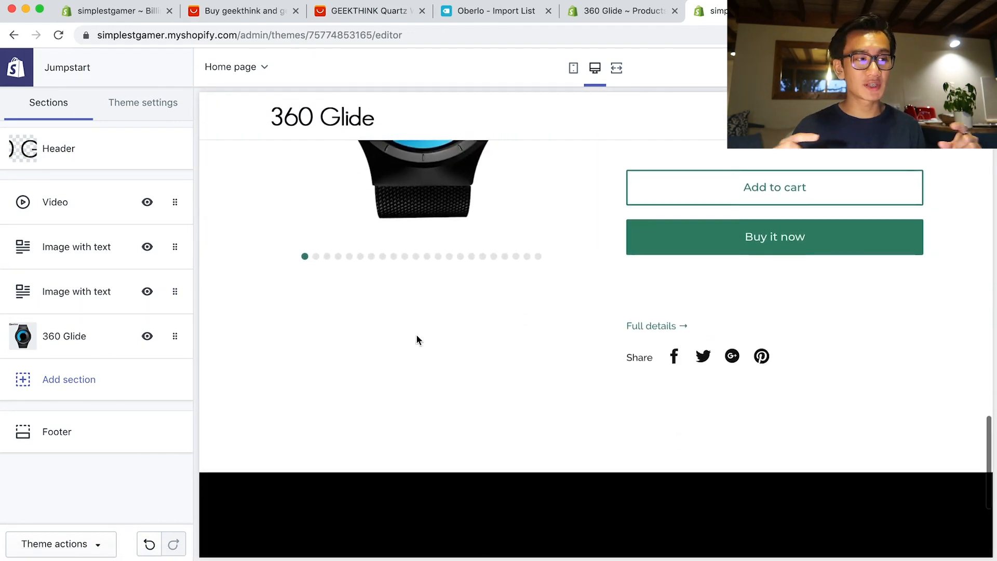
{"action": "scroll", "coordinate": [417, 340], "scroll_direction": "up", "scroll_amount": 5}
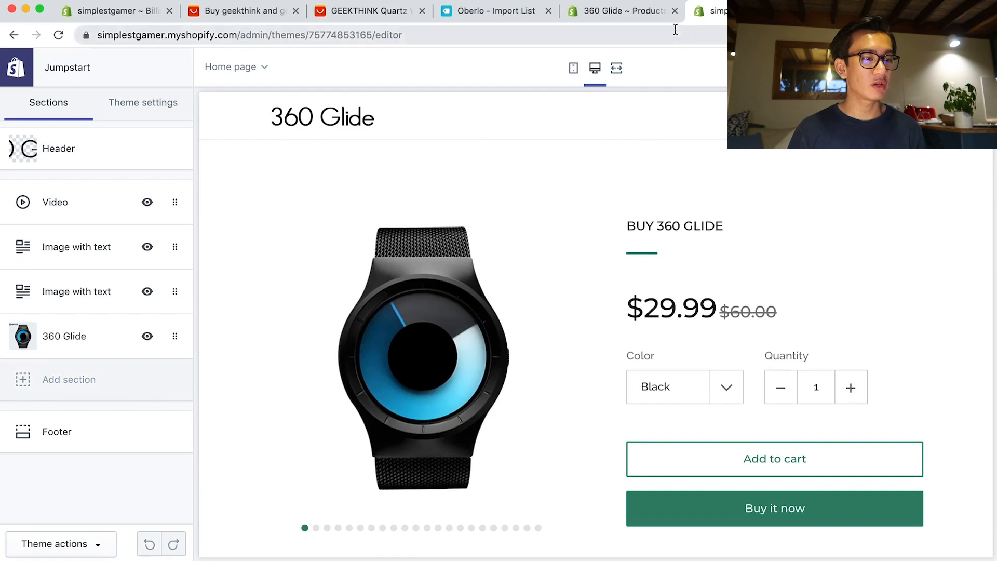
Upload "Logo 2.png" from the Logos folder, set it as the theme's favicon, and return to the home page sections.
{"action": "left_click", "coordinate": [851, 11]}
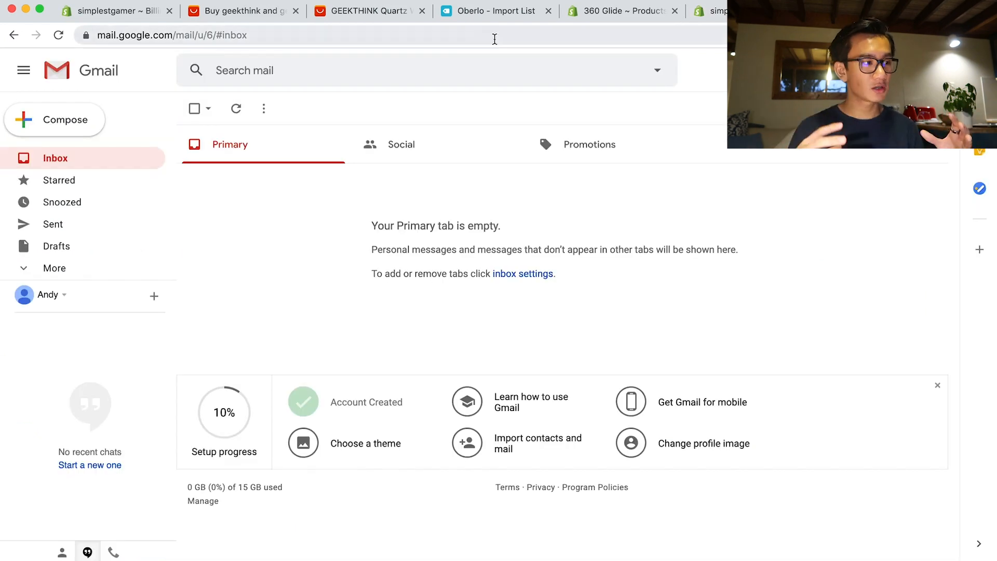
{"action": "left_click", "coordinate": [700, 17]}
{"action": "left_click", "coordinate": [138, 103]}
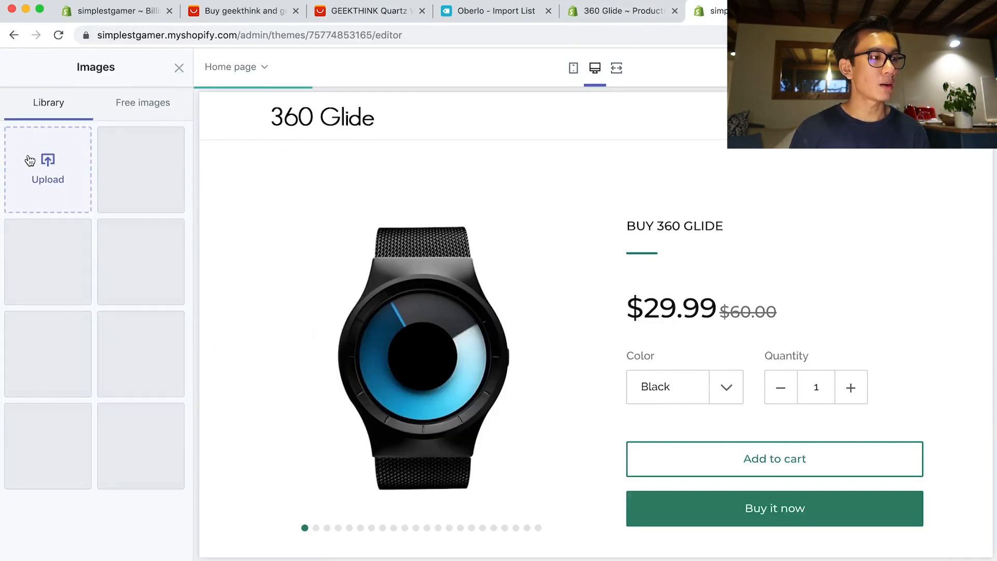
{"action": "left_click", "coordinate": [30, 160]}
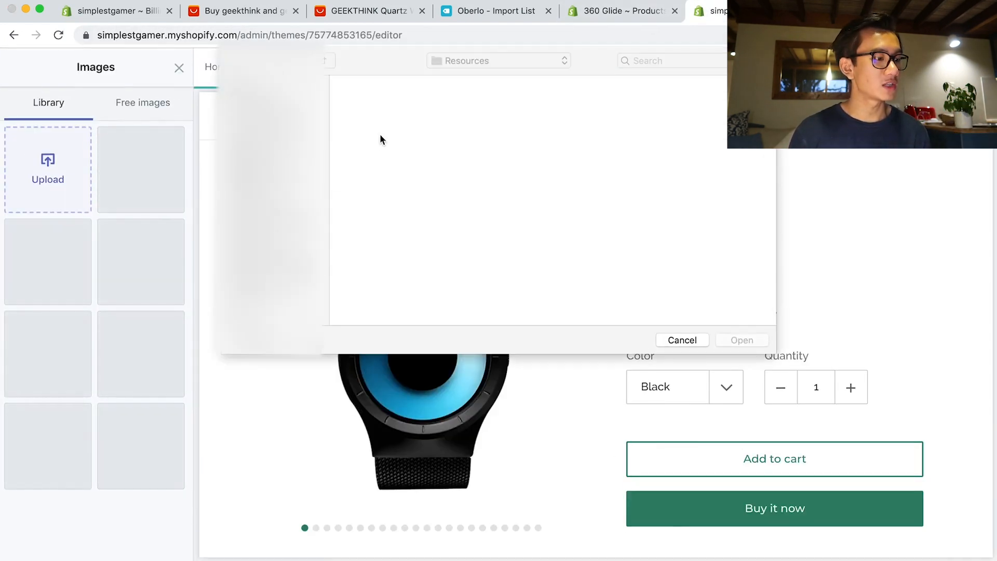
{"action": "double_click", "coordinate": [553, 286]}
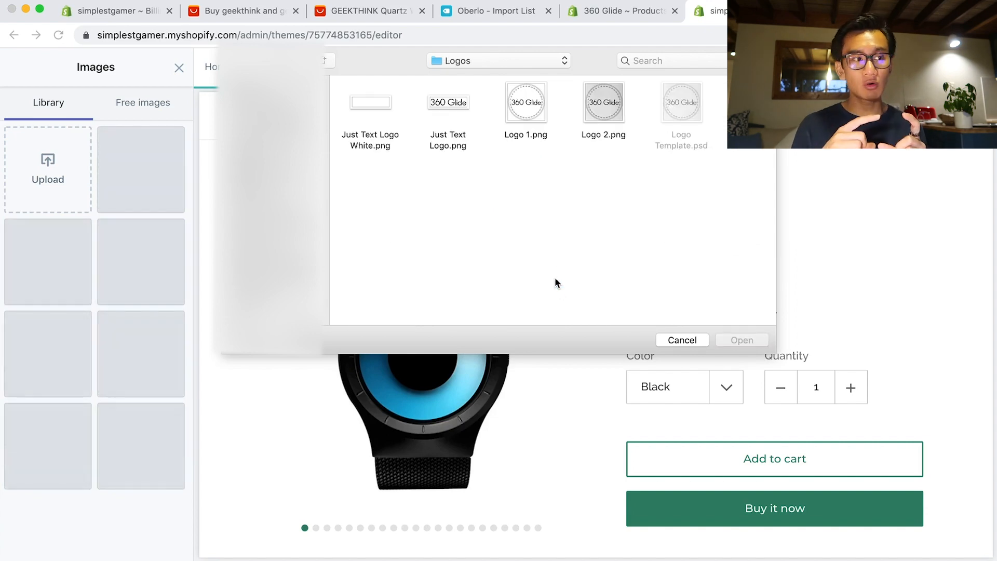
{"action": "double_click", "coordinate": [615, 111]}
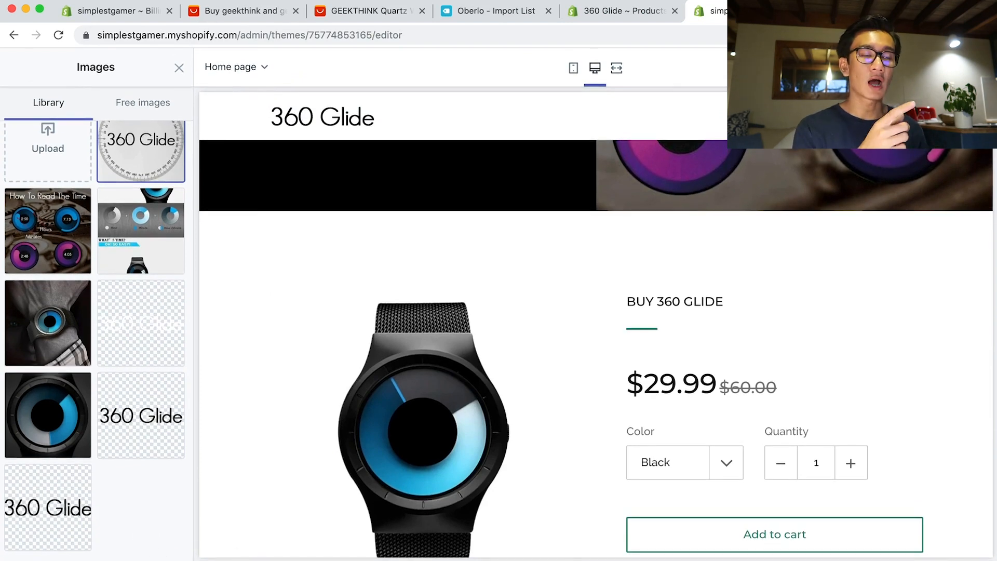
{"action": "scroll", "coordinate": [33, 508], "scroll_direction": "up", "scroll_amount": 1}
{"action": "left_click", "coordinate": [146, 179]}
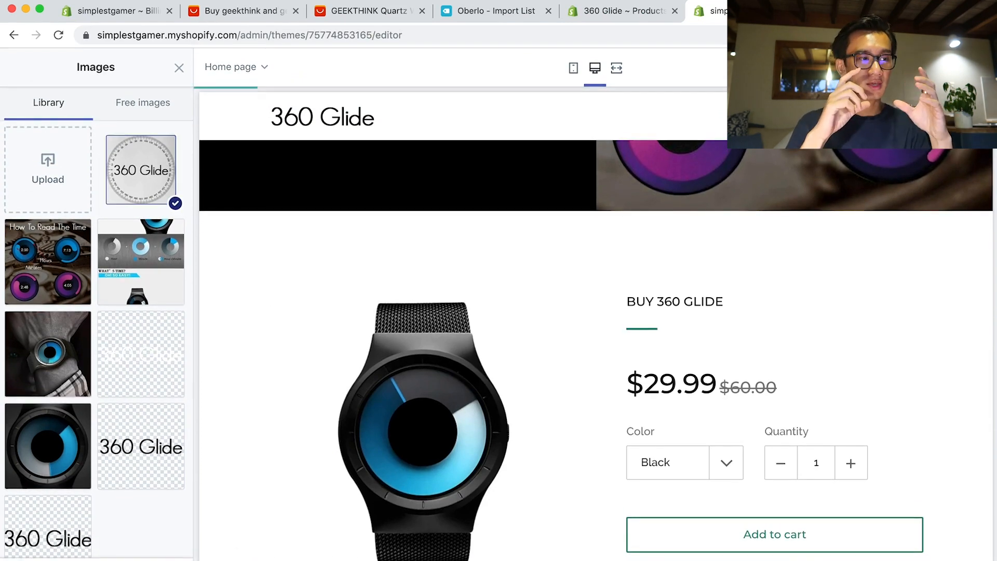
{"action": "left_click", "coordinate": [10, 71]}
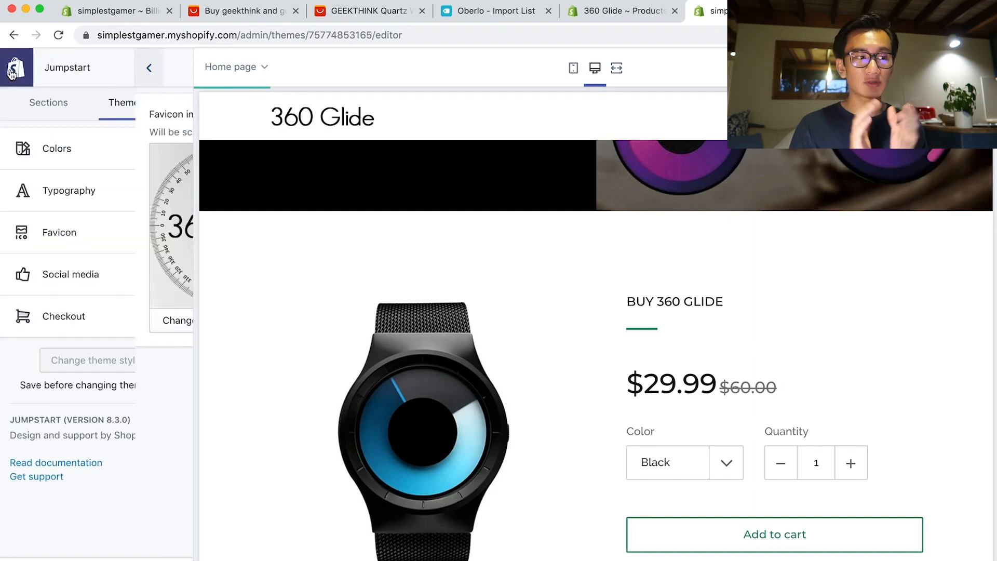
{"action": "left_click", "coordinate": [58, 114]}
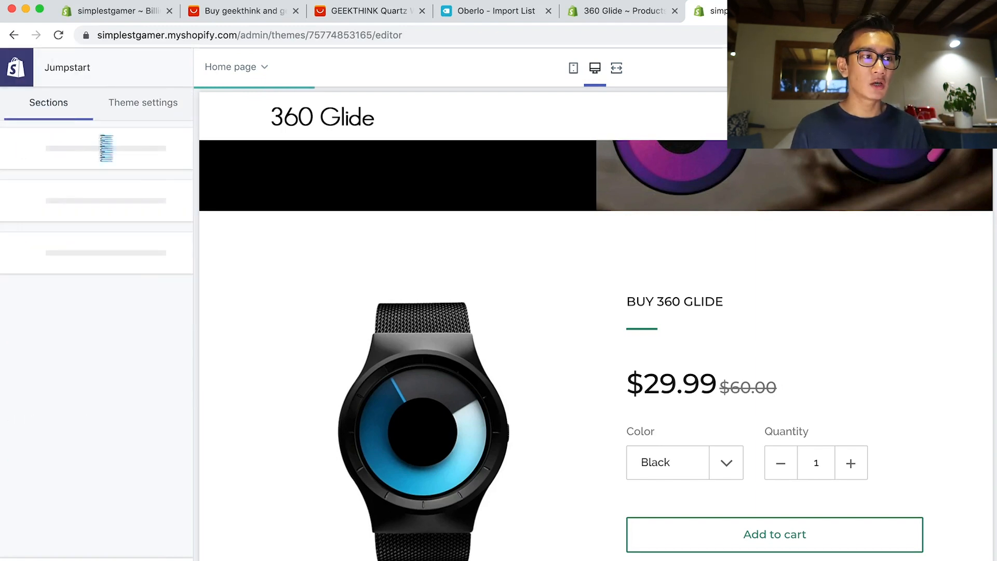
Disable product sharing in the 360 Glide product section, leaving its dynamic checkout button enabled.
{"action": "scroll", "coordinate": [715, 452], "scroll_direction": "down", "scroll_amount": 4}
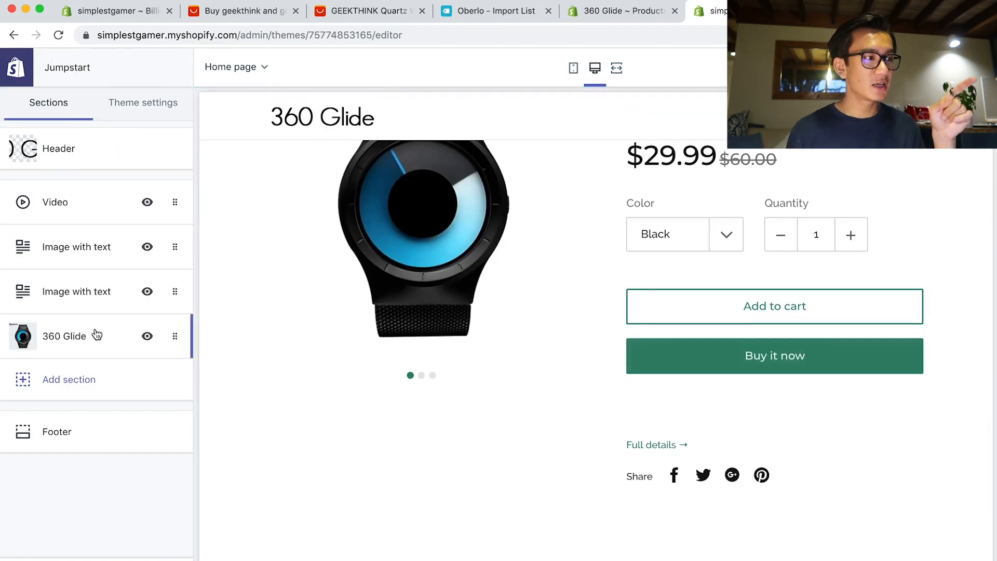
{"action": "left_click", "coordinate": [78, 339]}
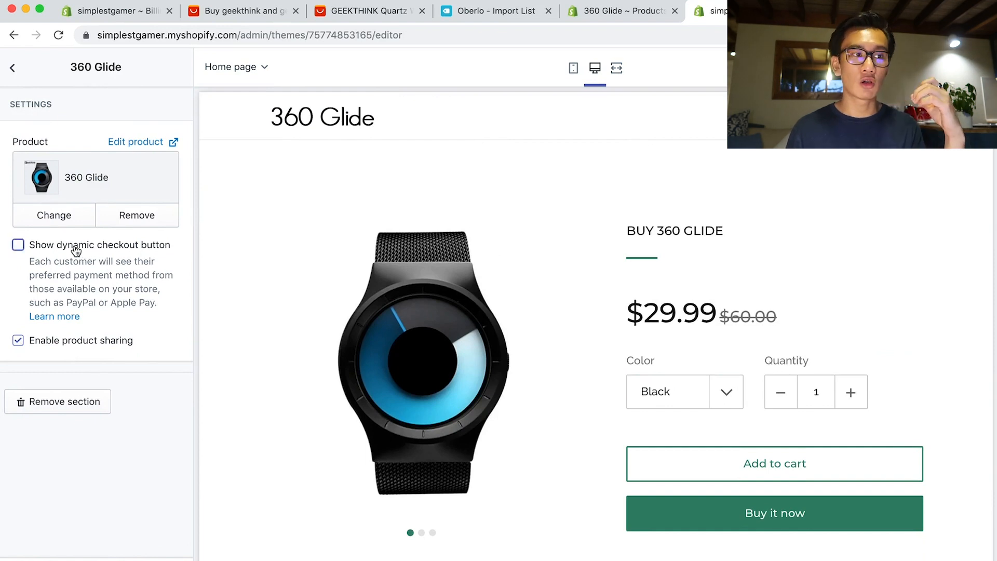
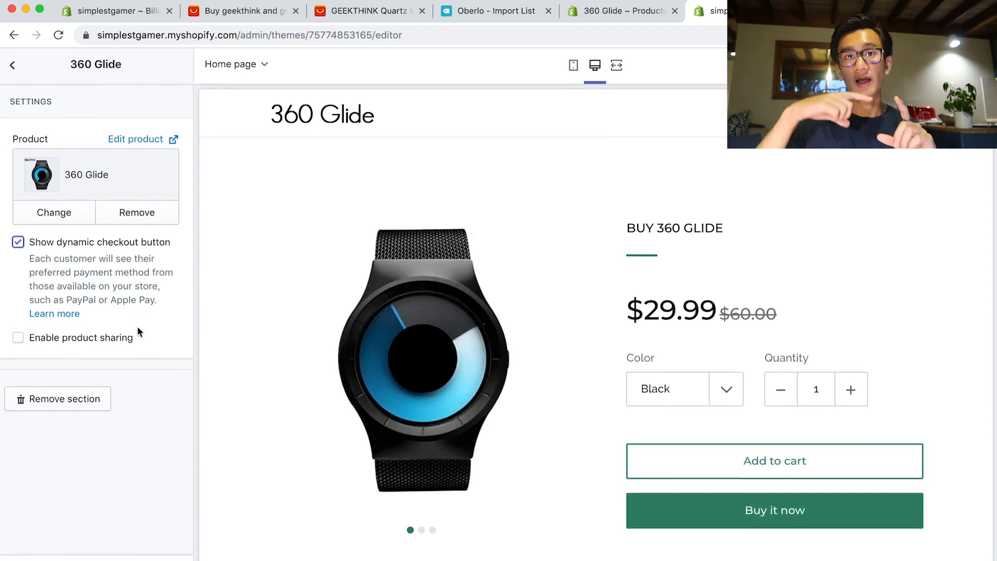
{"action": "left_click", "coordinate": [12, 68]}
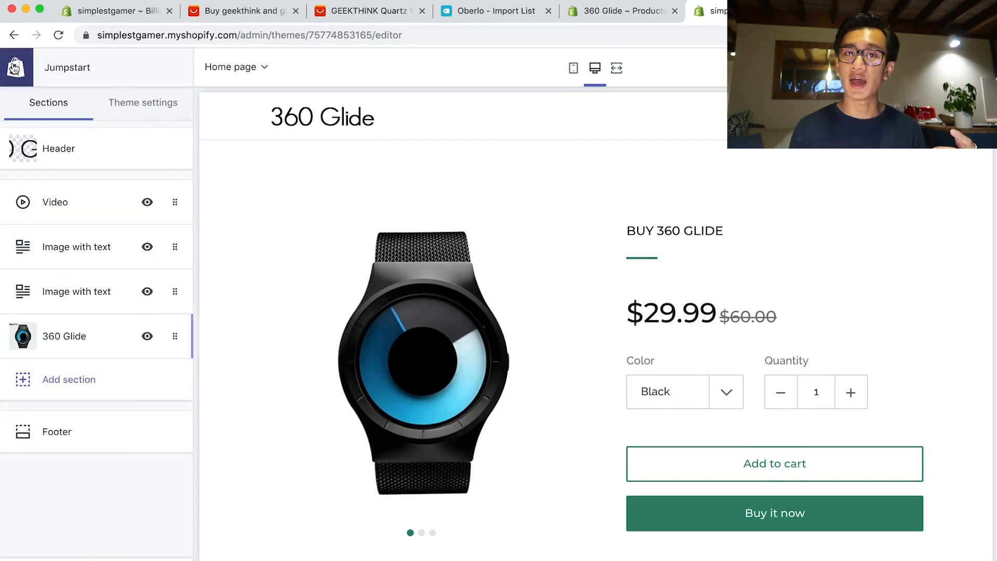
{"action": "scroll", "coordinate": [606, 398], "scroll_direction": "up", "scroll_amount": 3}
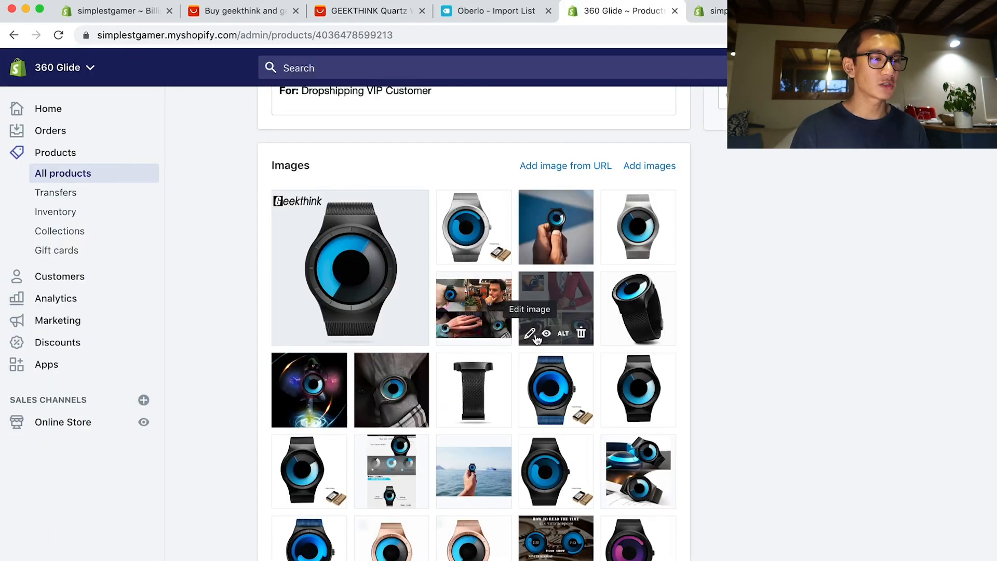
{"action": "left_click", "coordinate": [544, 334]}
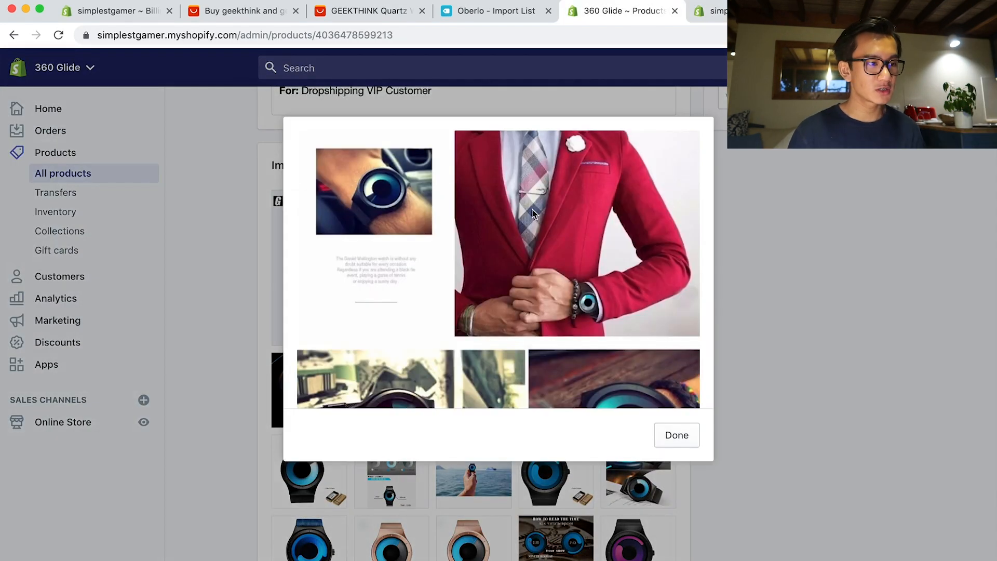
{"action": "right_click", "coordinate": [531, 209]}
{"action": "left_click", "coordinate": [600, 229]}
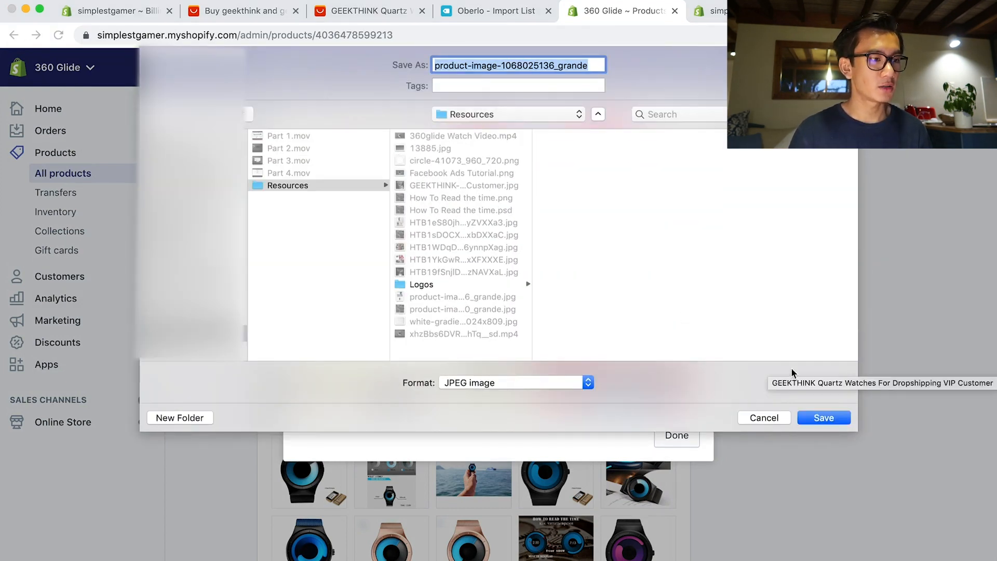
{"action": "key", "text": "BackSpace"}
{"action": "key", "text": "Escape"}
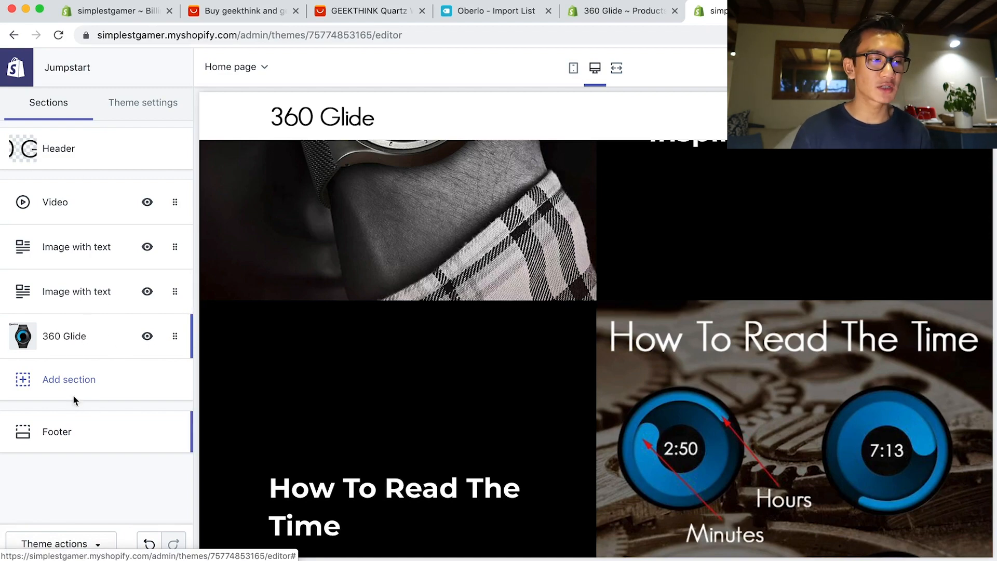
{"action": "left_click", "coordinate": [68, 379]}
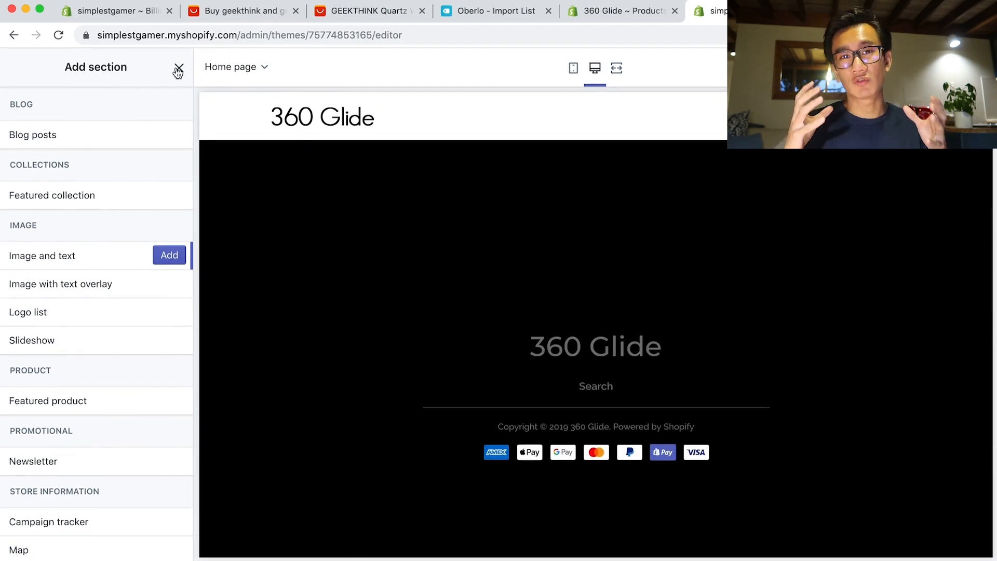
{"action": "left_click", "coordinate": [178, 71]}
Set the footer's logo image to the black "360 Glide" text logo from the image library.
{"action": "left_click", "coordinate": [63, 430]}
{"action": "scroll", "coordinate": [138, 361], "scroll_direction": "down", "scroll_amount": 5}
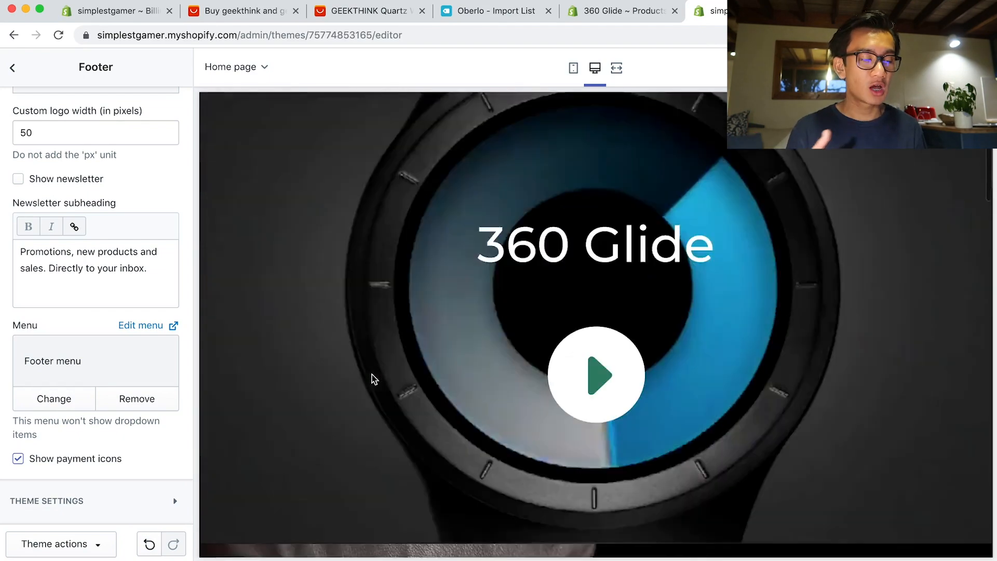
{"action": "scroll", "coordinate": [98, 322], "scroll_direction": "up", "scroll_amount": 4}
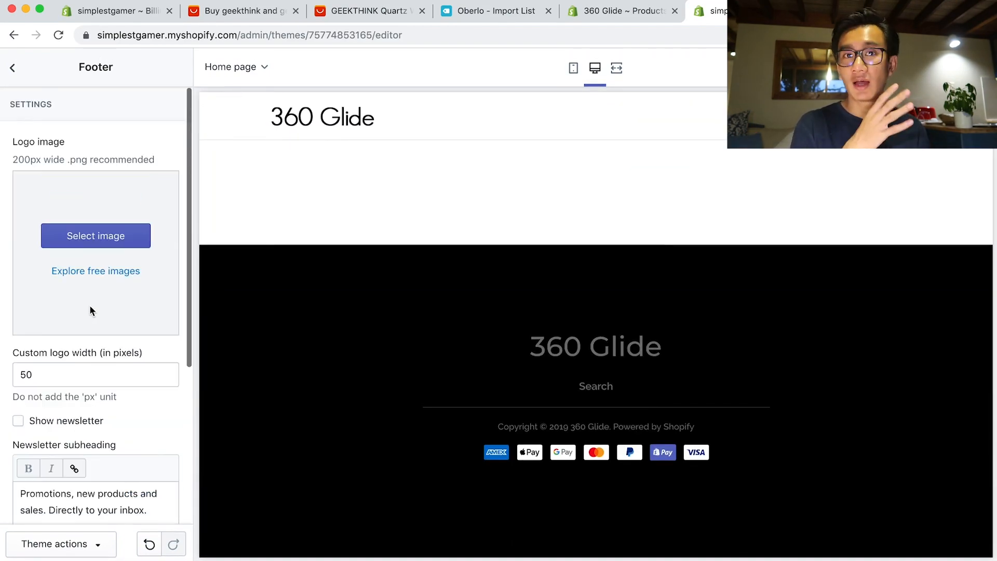
{"action": "left_click", "coordinate": [98, 232]}
{"action": "left_click", "coordinate": [141, 445]}
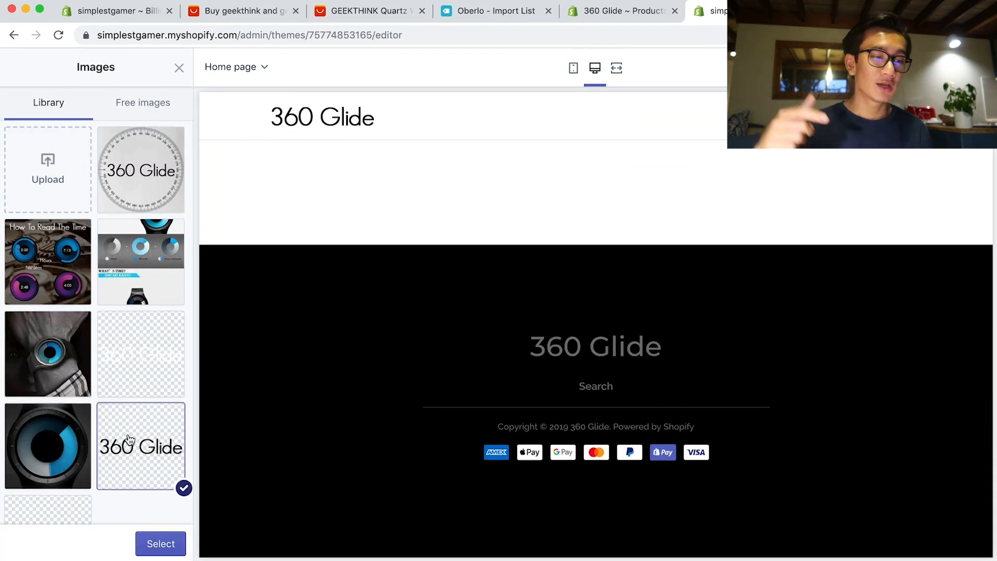
{"action": "left_click", "coordinate": [156, 543]}
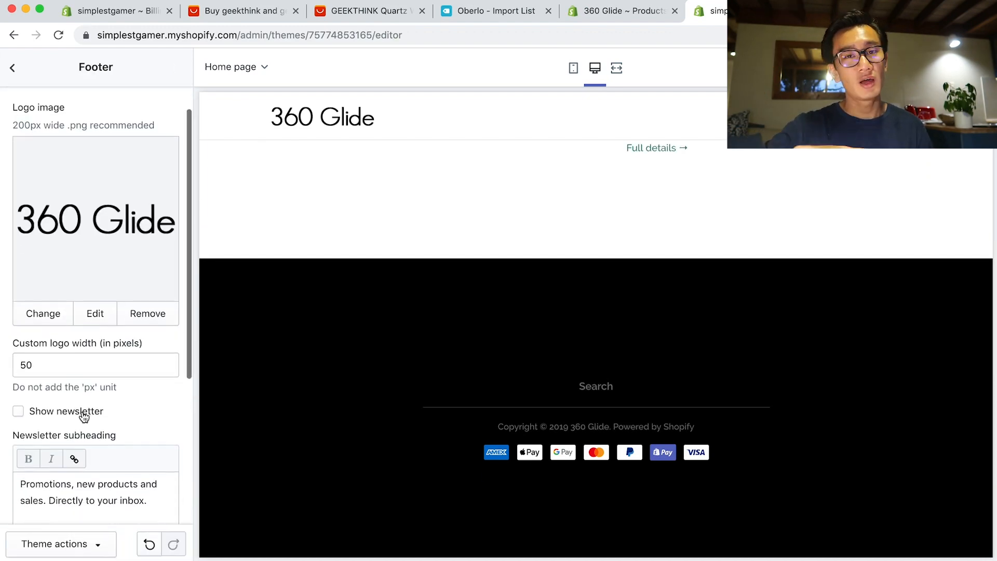
Remove the footer's menu and delete its newsletter subheading text, keeping the payment icons shown.
{"action": "scroll", "coordinate": [75, 385], "scroll_direction": "down", "scroll_amount": 5}
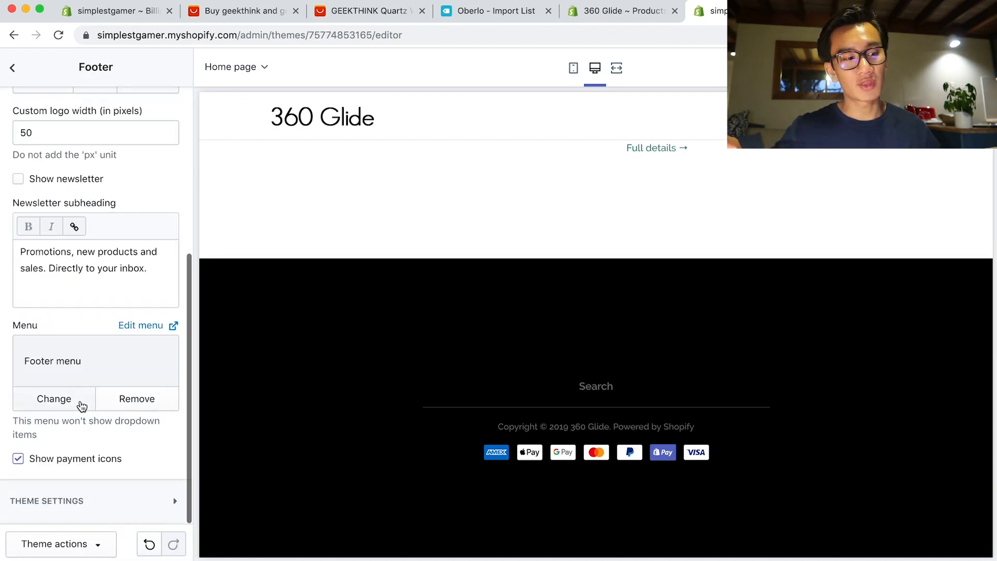
{"action": "left_click", "coordinate": [122, 401]}
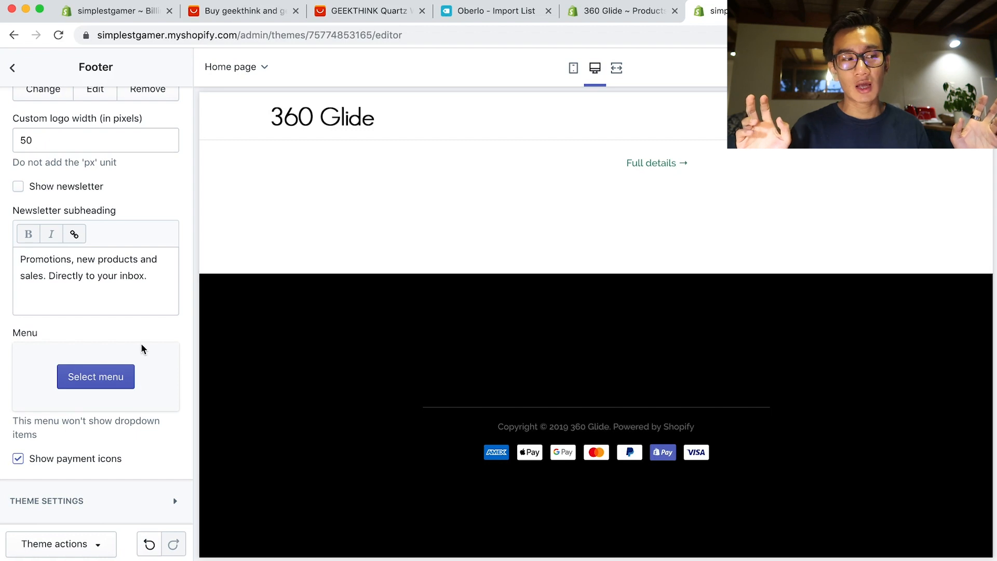
{"action": "left_click_drag", "start_coordinate": [128, 295], "coordinate": [7, 258]}
{"action": "key", "text": "BackSpace"}
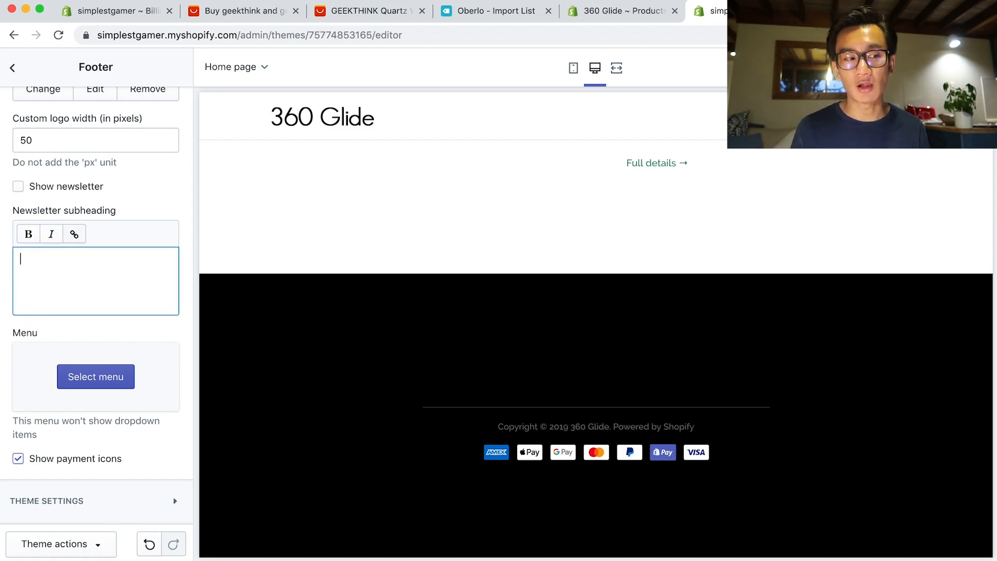
{"action": "left_click", "coordinate": [18, 458]}
Review the footer's remaining options and the social media link fields in its theme settings, and return to the section list.
{"action": "scroll", "coordinate": [105, 362], "scroll_direction": "up", "scroll_amount": 5}
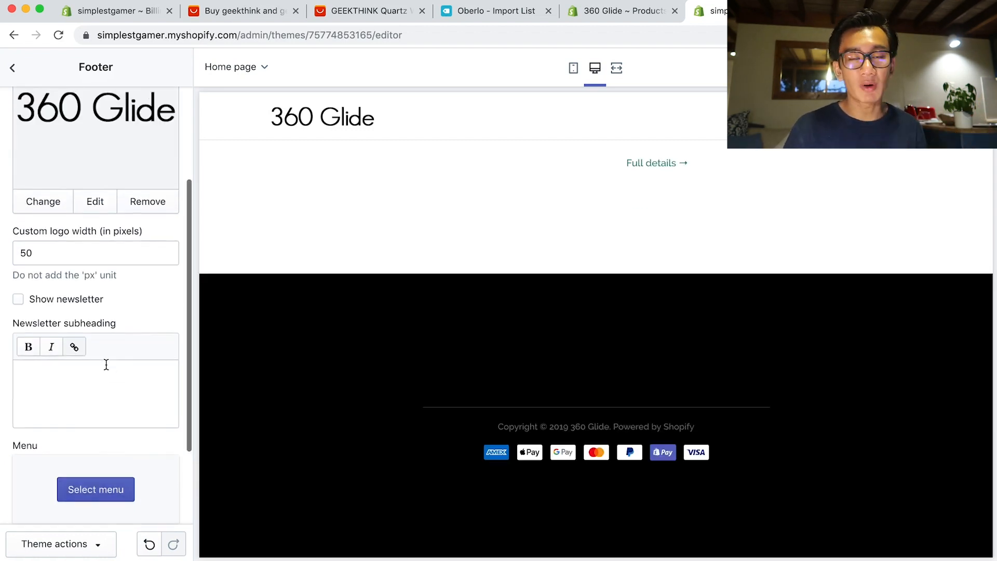
{"action": "scroll", "coordinate": [96, 405], "scroll_direction": "down", "scroll_amount": 4}
{"action": "scroll", "coordinate": [95, 403], "scroll_direction": "down", "scroll_amount": 2}
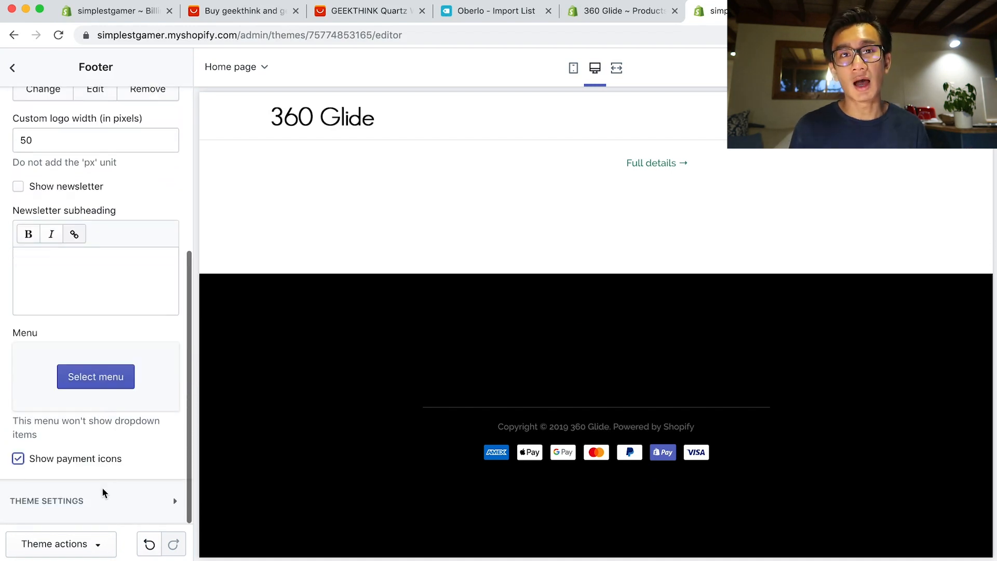
{"action": "left_click", "coordinate": [172, 507]}
{"action": "scroll", "coordinate": [128, 410], "scroll_direction": "down", "scroll_amount": 15}
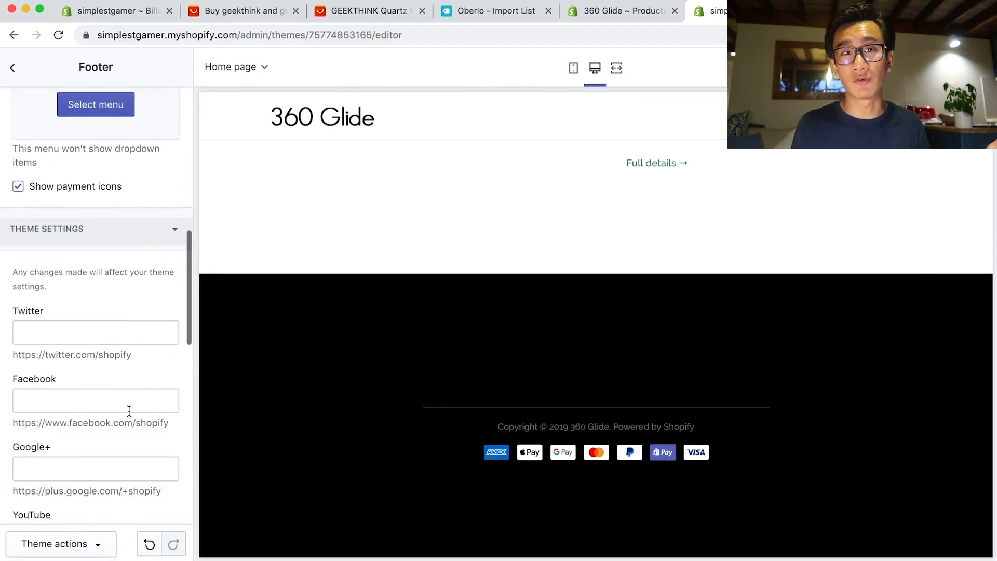
{"action": "scroll", "coordinate": [129, 410], "scroll_direction": "up", "scroll_amount": 2}
{"action": "scroll", "coordinate": [129, 410], "scroll_direction": "up", "scroll_amount": 15}
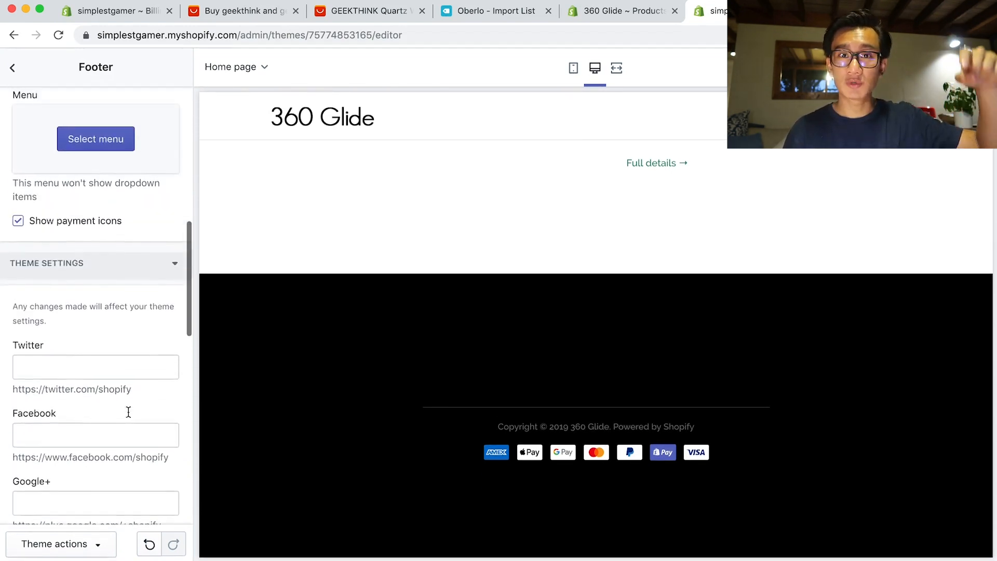
{"action": "left_click", "coordinate": [13, 75]}
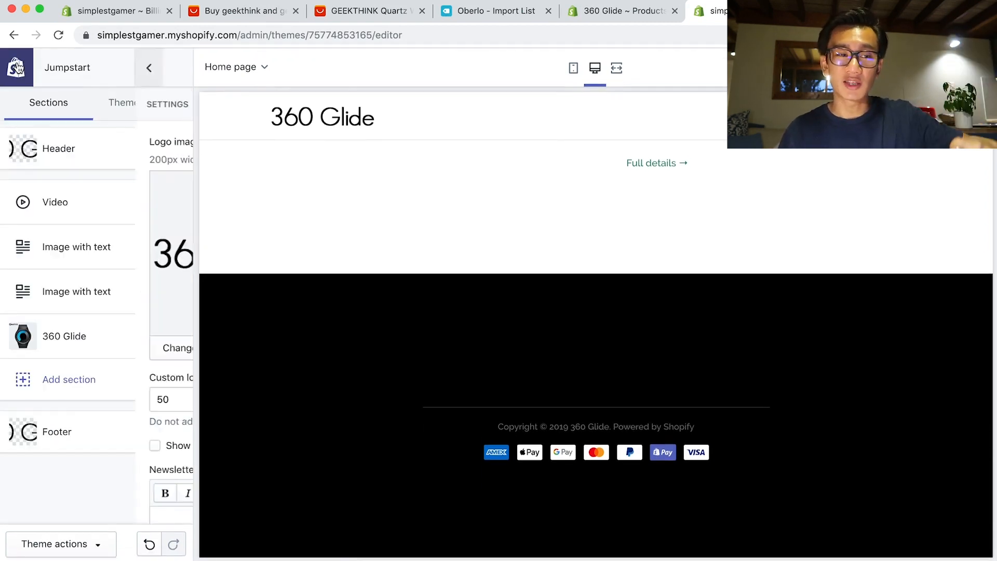
Set the footer's background color to white in the theme's color settings.
{"action": "left_click", "coordinate": [156, 104]}
{"action": "left_click", "coordinate": [57, 147]}
{"action": "scroll", "coordinate": [110, 338], "scroll_direction": "down", "scroll_amount": 3}
{"action": "scroll", "coordinate": [110, 335], "scroll_direction": "down", "scroll_amount": 2}
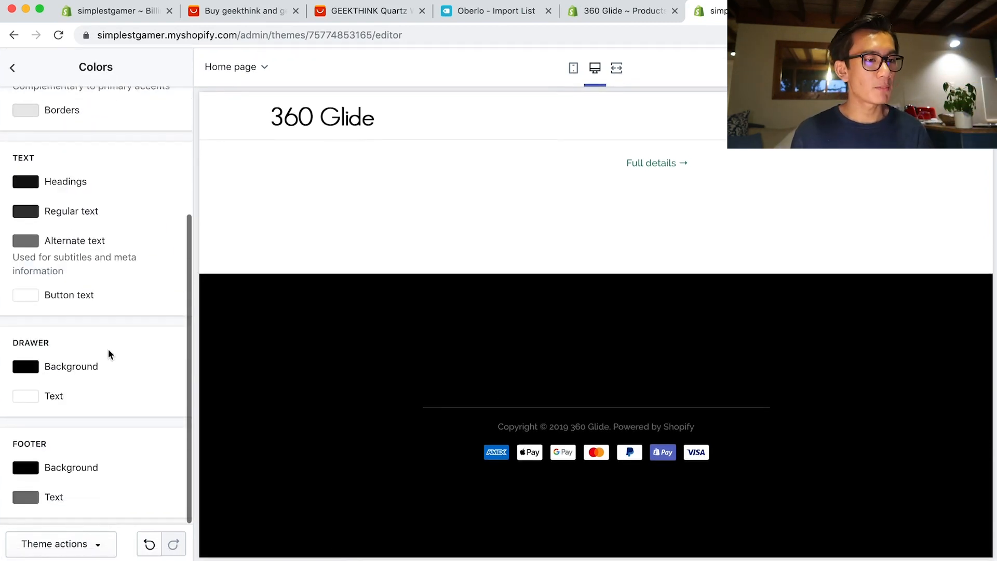
{"action": "left_click", "coordinate": [24, 468]}
{"action": "left_click_drag", "start_coordinate": [36, 503], "coordinate": [7, 473]}
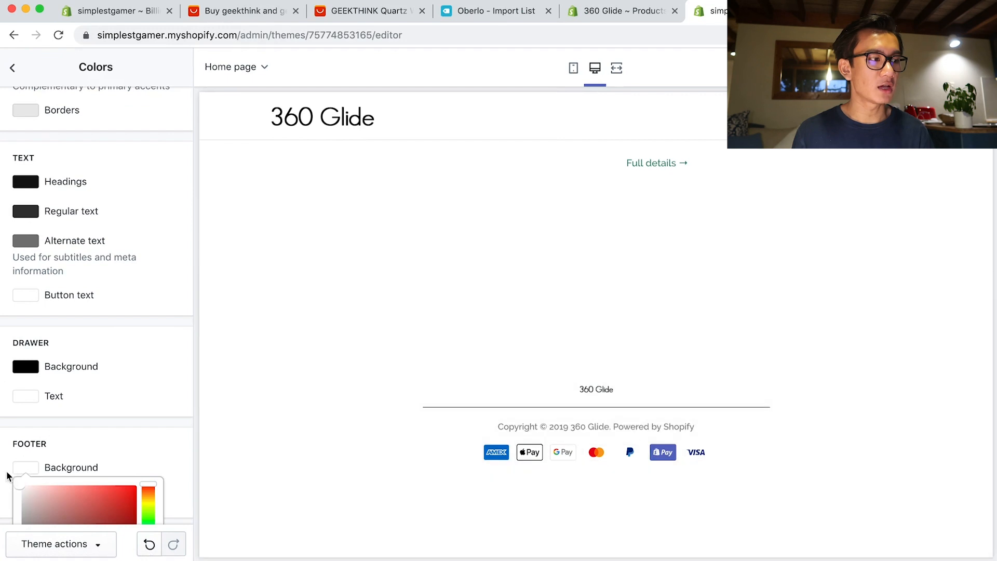
{"action": "left_click", "coordinate": [132, 432]}
{"action": "scroll", "coordinate": [132, 455], "scroll_direction": "down", "scroll_amount": 1}
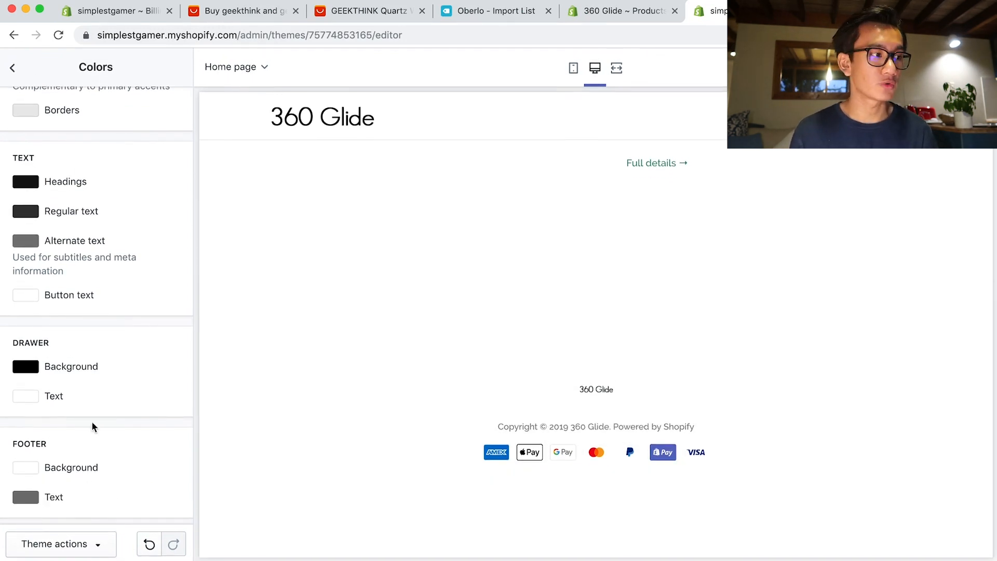
Review the theme's checkout settings, including banner, logo, typography and color options.
{"action": "left_click", "coordinate": [13, 68]}
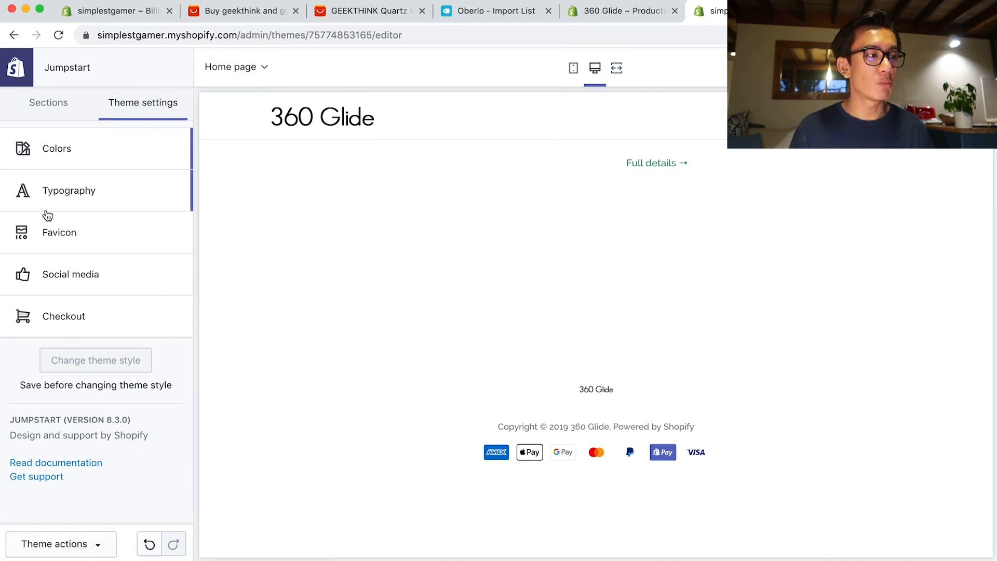
{"action": "left_click", "coordinate": [33, 311]}
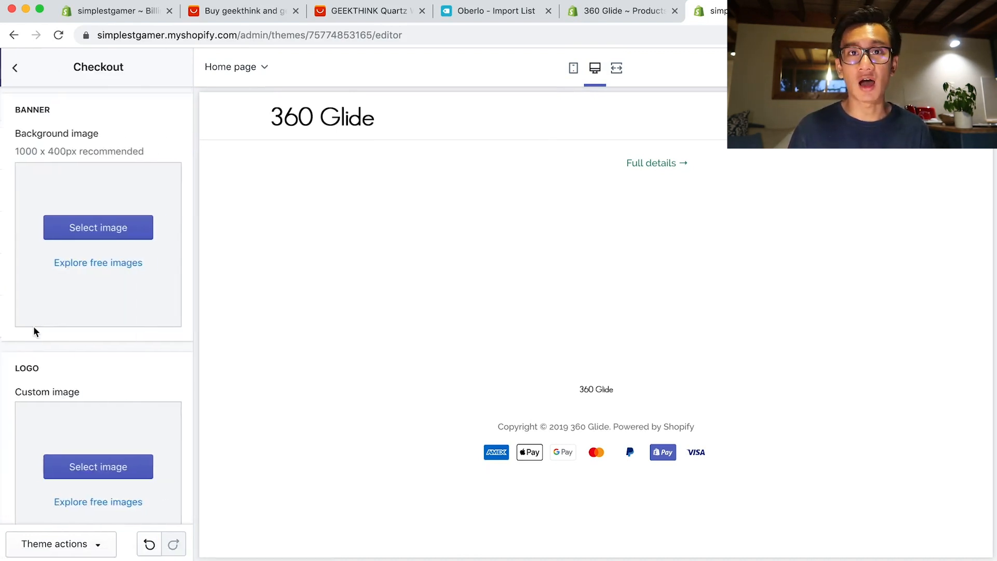
{"action": "scroll", "coordinate": [117, 323], "scroll_direction": "down", "scroll_amount": 10}
{"action": "scroll", "coordinate": [117, 324], "scroll_direction": "down", "scroll_amount": 7}
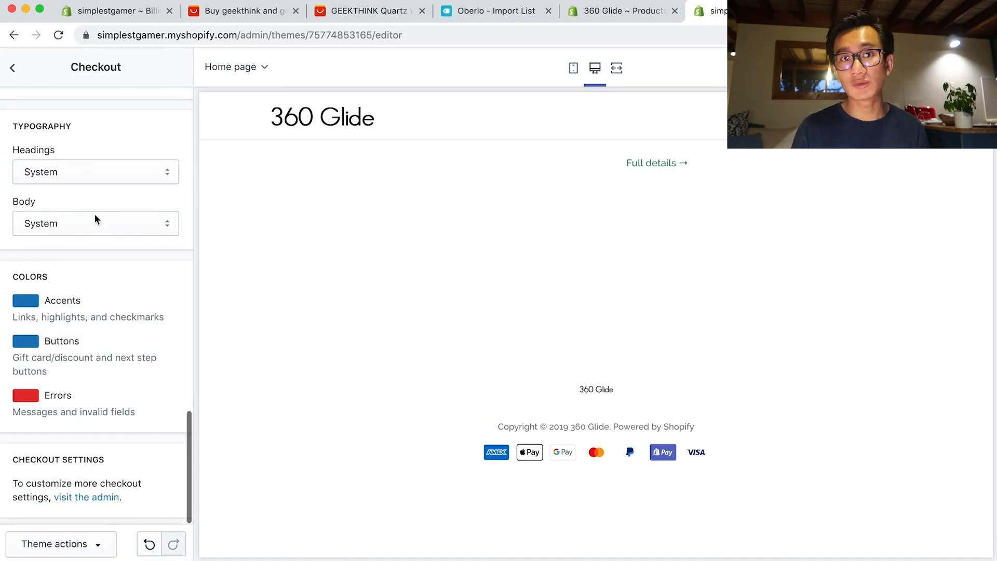
Set the footer logo's custom width to 2000 pixels and return to the section list.
{"action": "left_click", "coordinate": [12, 68]}
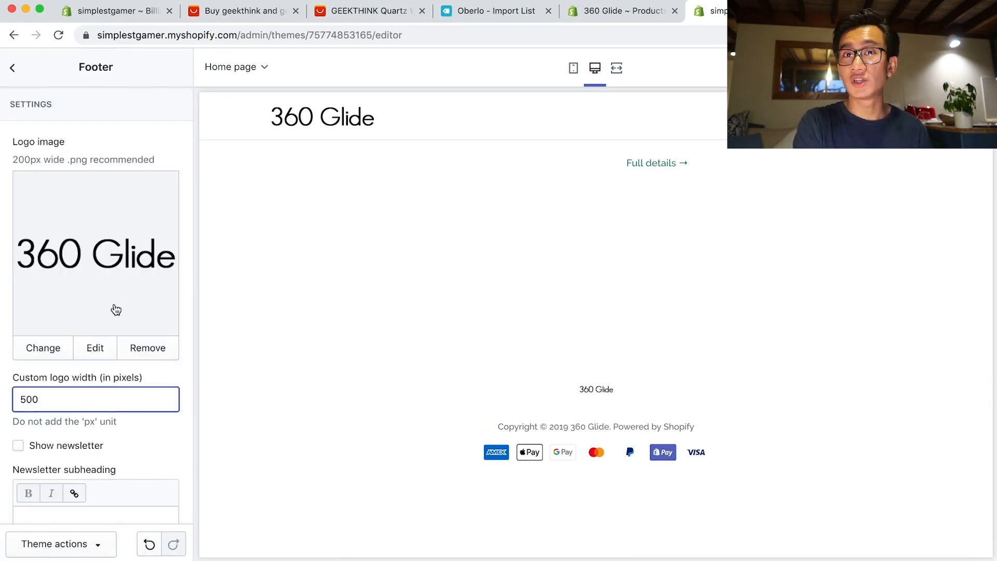
{"action": "scroll", "coordinate": [97, 411], "scroll_direction": "down", "scroll_amount": 10}
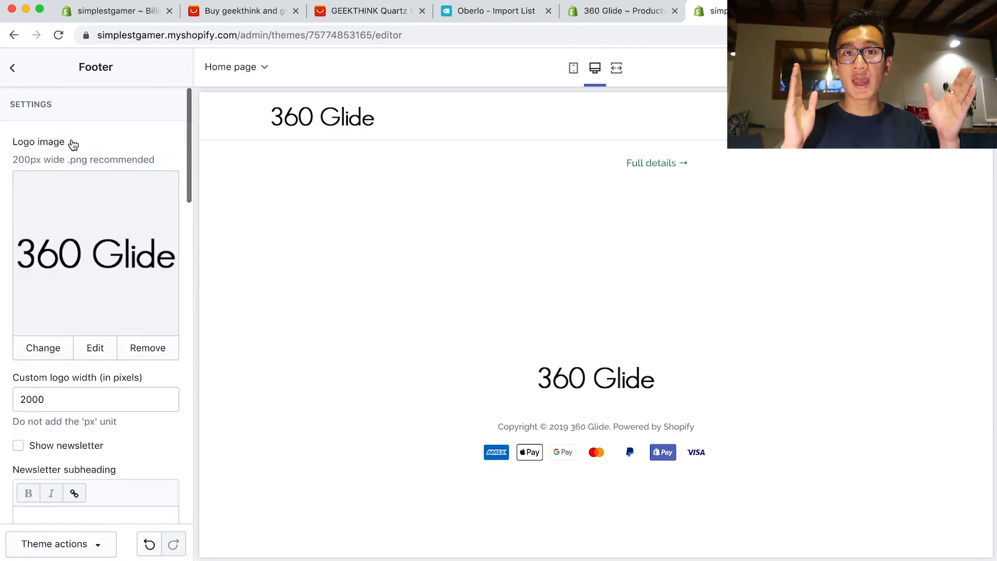
{"action": "scroll", "coordinate": [67, 257], "scroll_direction": "down", "scroll_amount": 4}
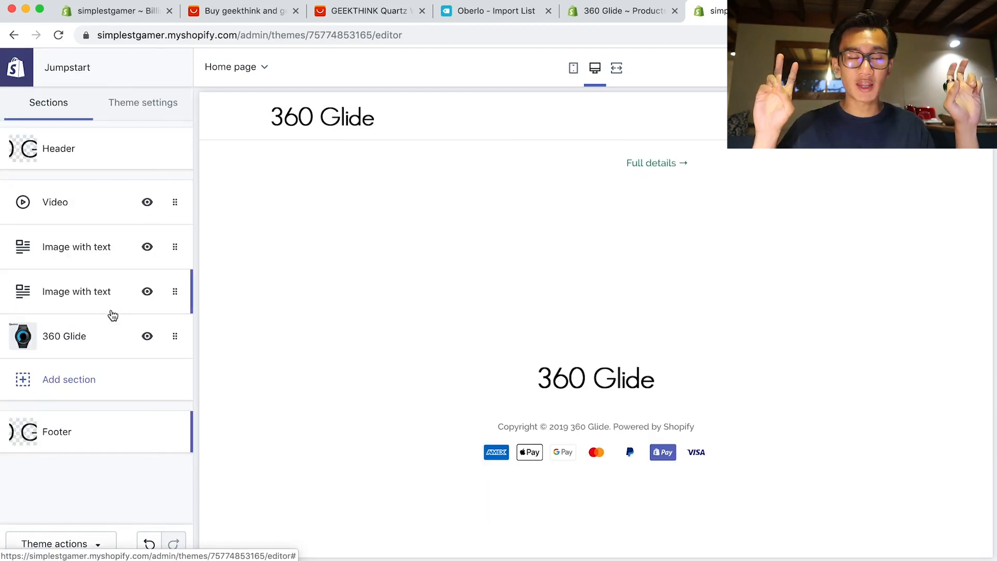
Add an image and text section to the home page and upload the red-suit watch collage from the Resources folder as its image.
{"action": "left_click", "coordinate": [69, 379]}
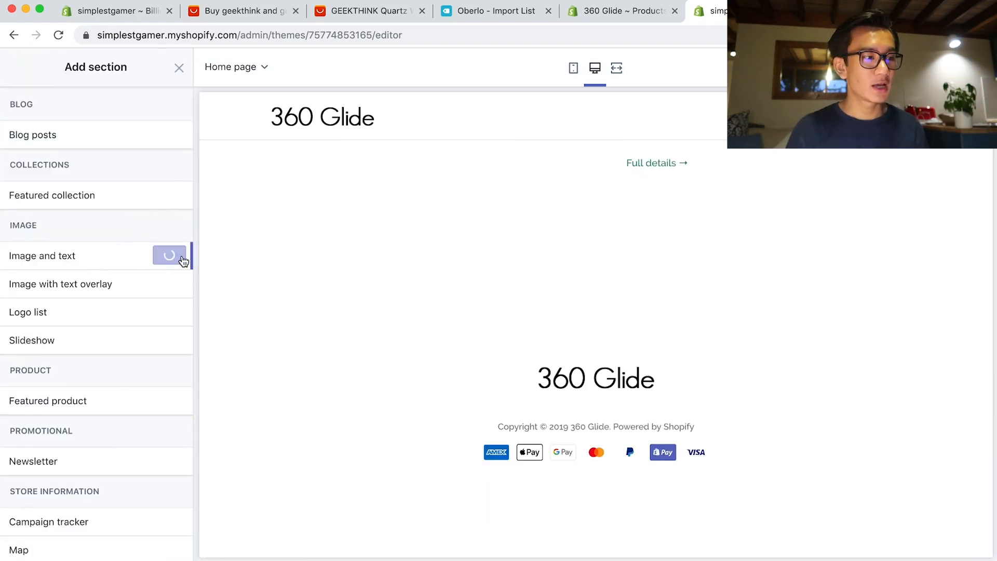
{"action": "left_click", "coordinate": [164, 256]}
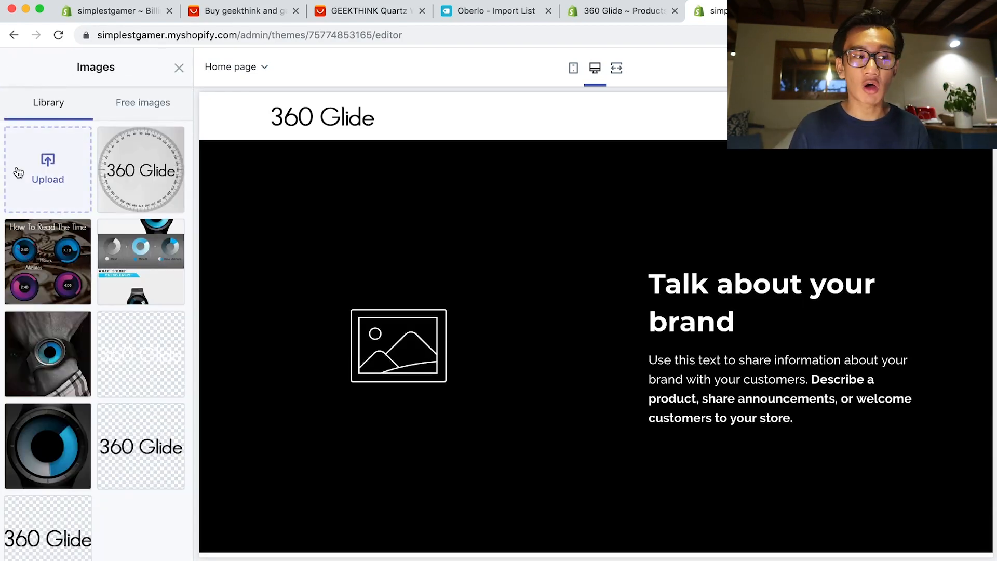
{"action": "left_click", "coordinate": [48, 168]}
{"action": "scroll", "coordinate": [648, 217], "scroll_direction": "down", "scroll_amount": 2}
{"action": "left_click", "coordinate": [466, 182]}
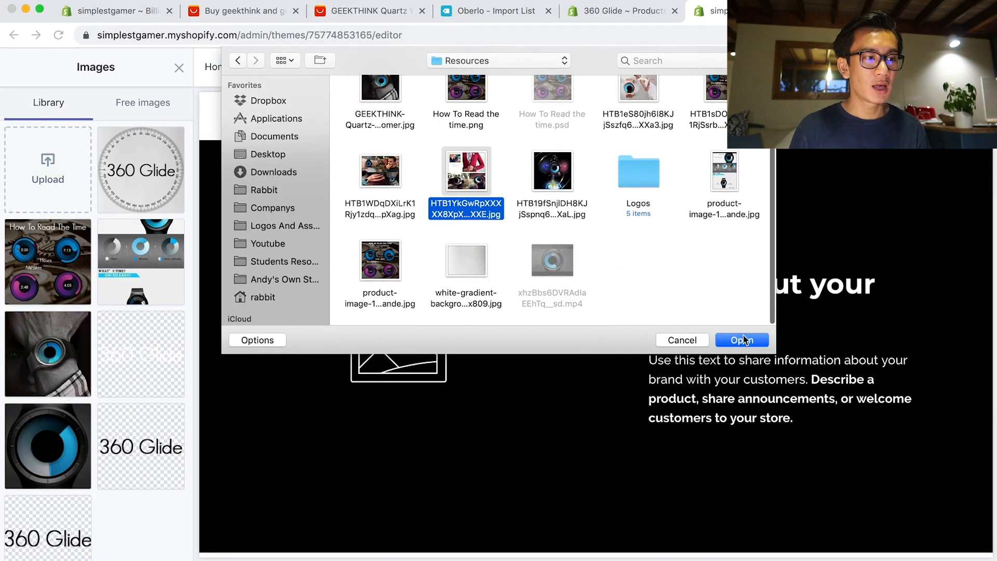
{"action": "left_click", "coordinate": [741, 340]}
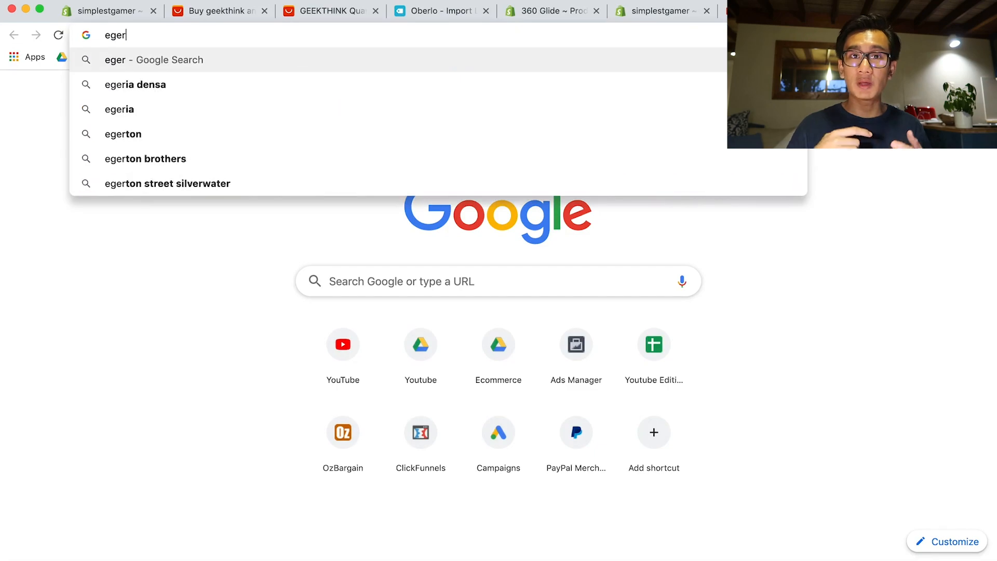
Search Google for "ergonomic design" to check the wording for the new section's heading.
{"action": "type", "text": "gonomic d"}
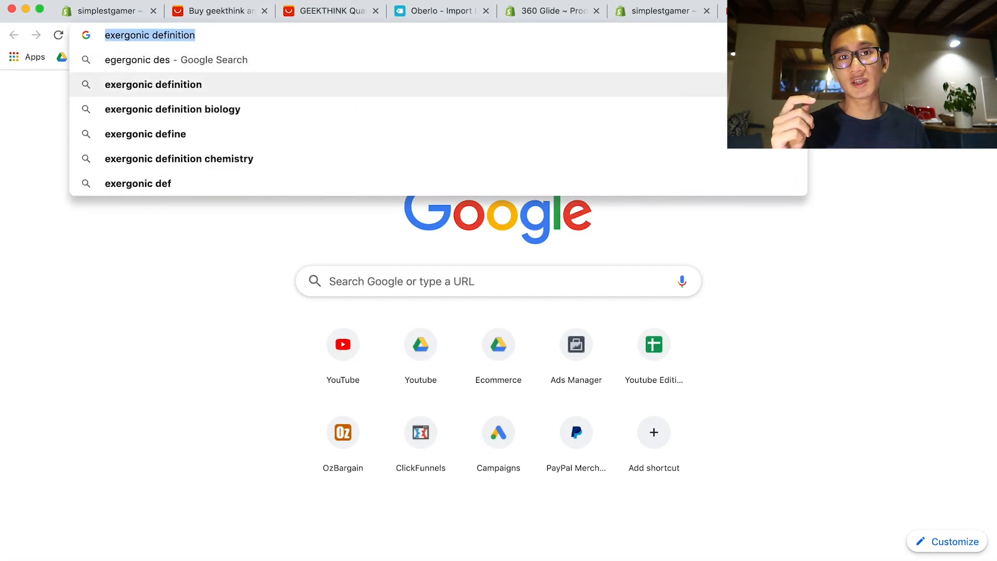
{"action": "type", "text": "esign"}
{"action": "key", "text": "Return"}
{"action": "left_click", "coordinate": [553, 10]}
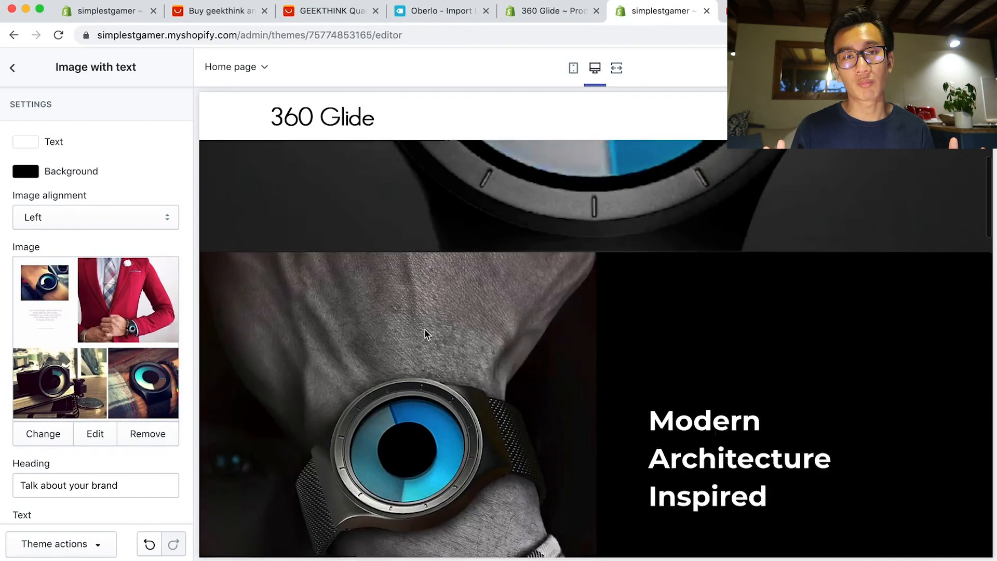
Give the collage section a right-aligned image and the heading "Ergonomic Design" without body text, and place it above the 360 Glide section.
{"action": "key", "text": "Down"}
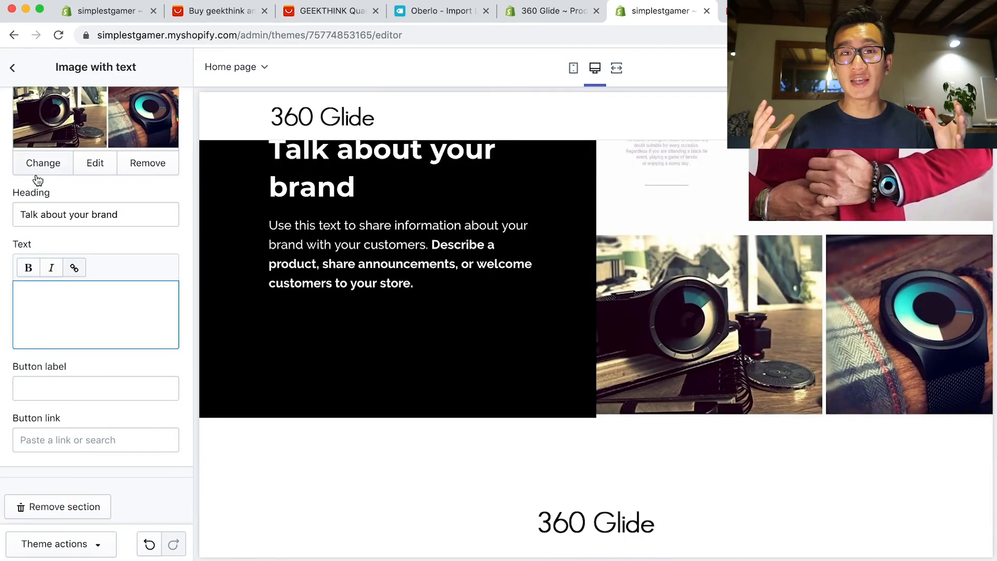
{"action": "type", "text": "ergonomic design"}
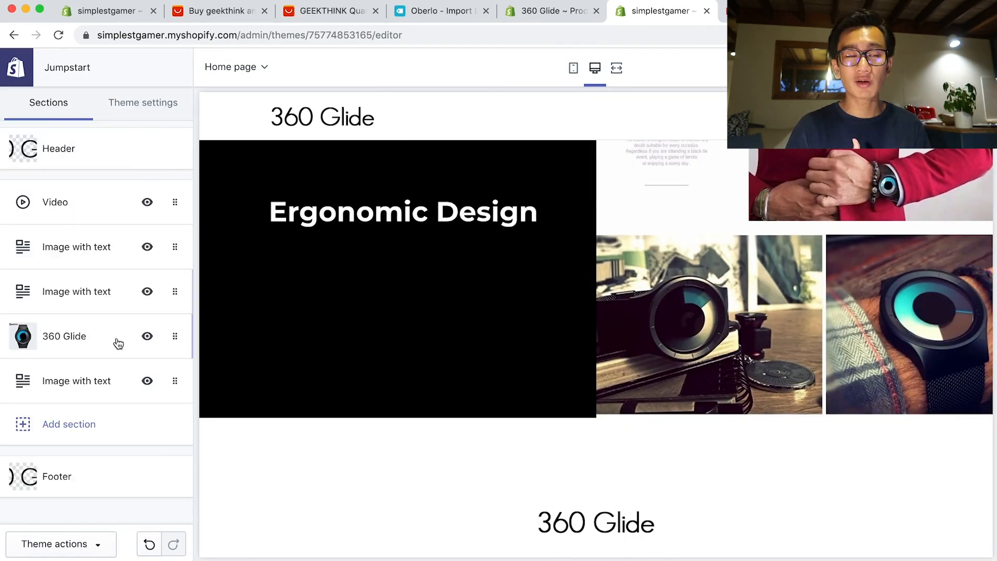
{"action": "left_click_drag", "start_coordinate": [175, 381], "coordinate": [175, 336]}
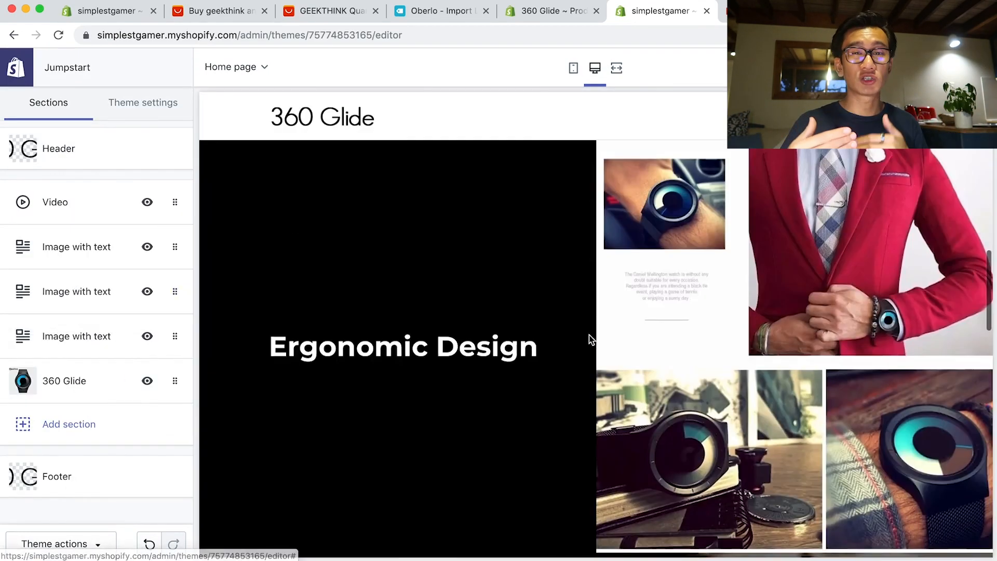
Change the image-with-text sections to a white background with black text, and return to the section list.
{"action": "scroll", "coordinate": [590, 338], "scroll_direction": "up", "scroll_amount": 5}
{"action": "left_click", "coordinate": [78, 336]}
{"action": "left_click", "coordinate": [25, 171]}
{"action": "left_click", "coordinate": [27, 143]}
{"action": "scroll", "coordinate": [489, 348], "scroll_direction": "up", "scroll_amount": 20}
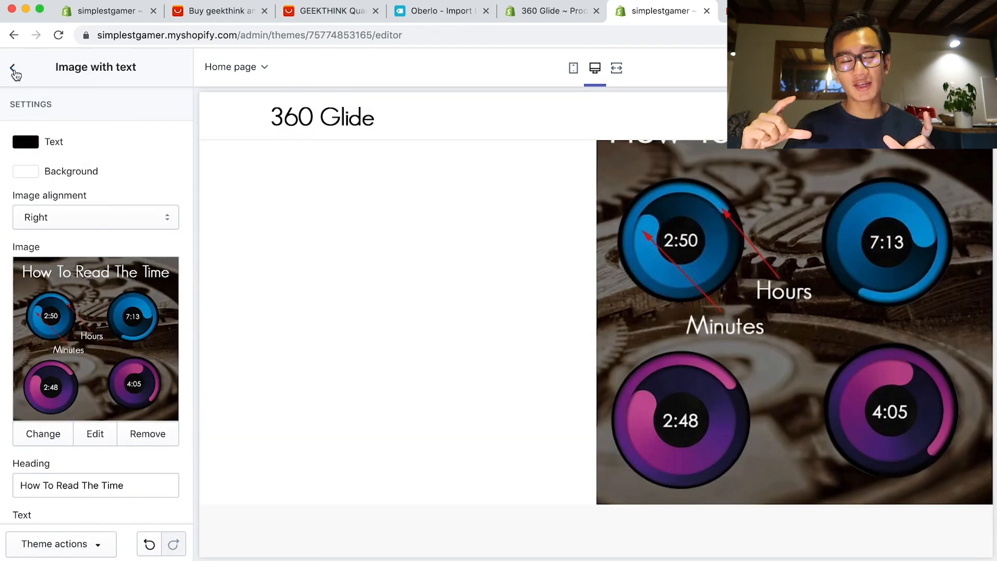
{"action": "left_click", "coordinate": [13, 67]}
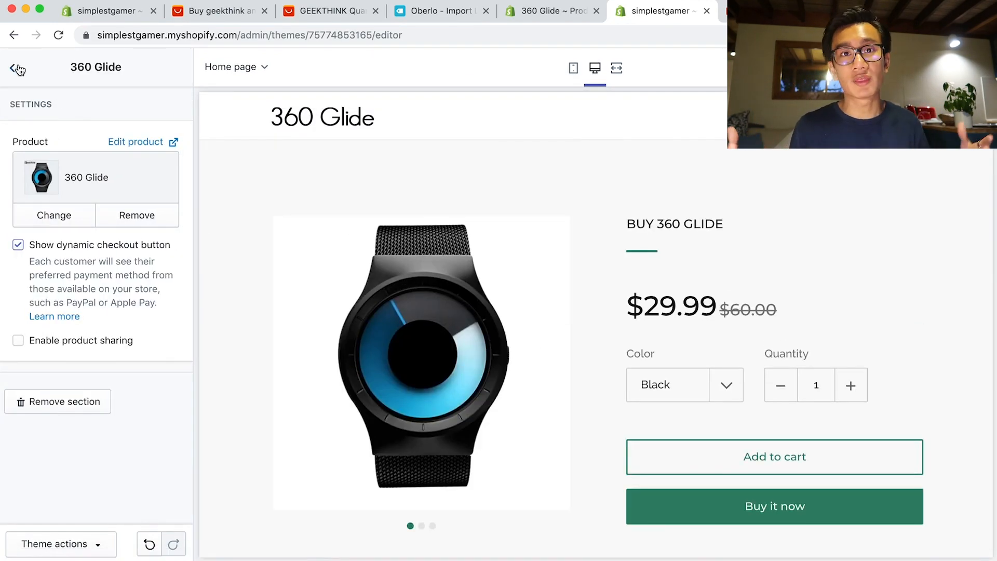
{"action": "left_click", "coordinate": [17, 69]}
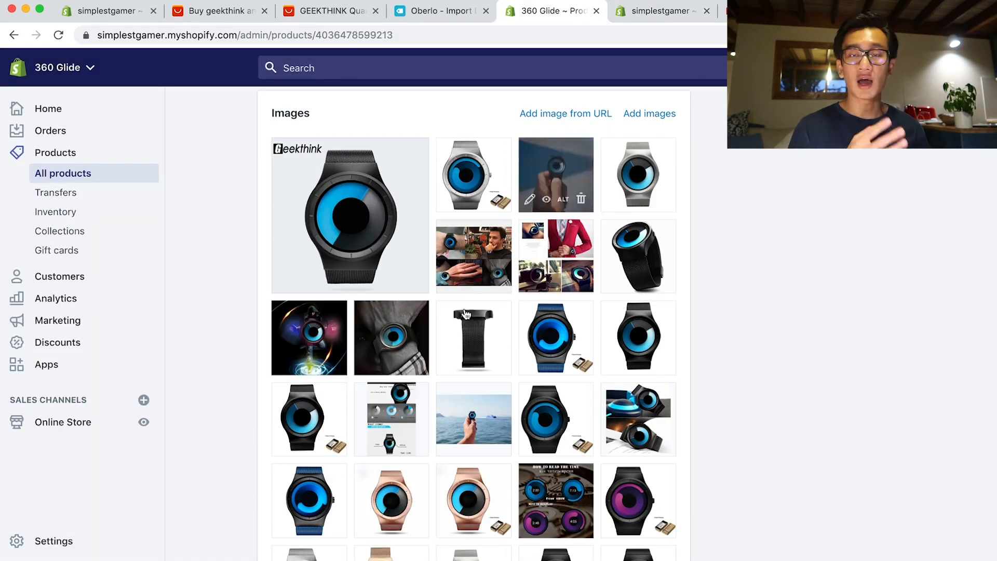
Preview the black mesh strap image among the Shopify product images and check the strap material in the watch's AliExpress description.
{"action": "left_click", "coordinate": [460, 367]}
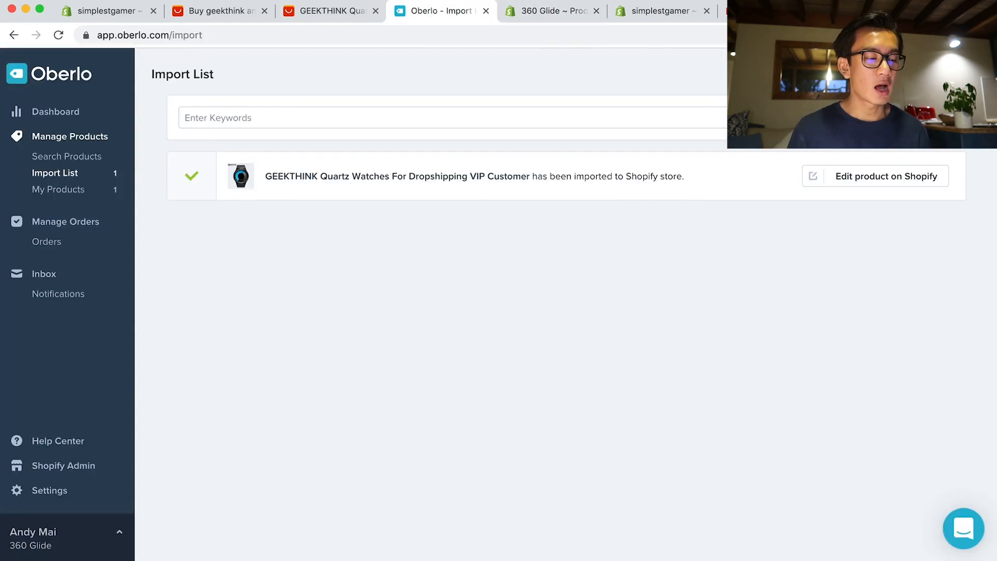
{"action": "left_click", "coordinate": [332, 13]}
{"action": "scroll", "coordinate": [632, 311], "scroll_direction": "down", "scroll_amount": 18}
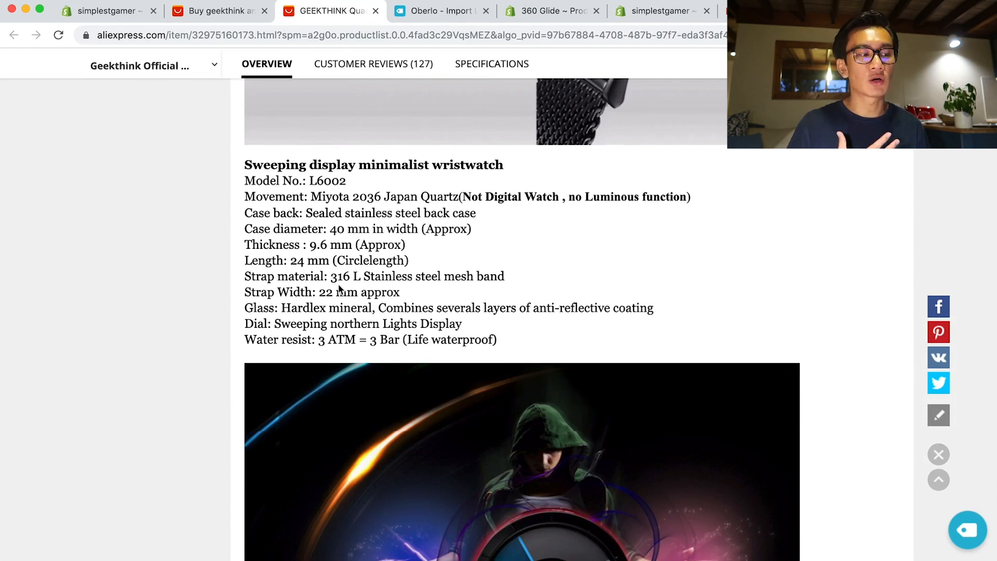
Save the black mesh strap image from the Shopify product page to the Resources folder as the JPEG "product-image-908693666_grande".
{"action": "left_click", "coordinate": [524, 17]}
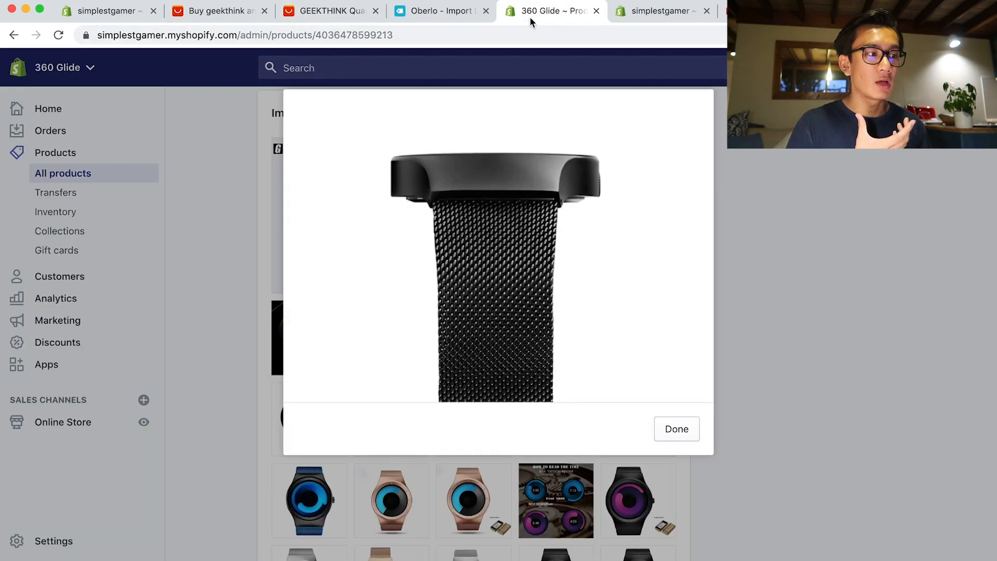
{"action": "right_click", "coordinate": [525, 286]}
{"action": "left_click", "coordinate": [553, 307]}
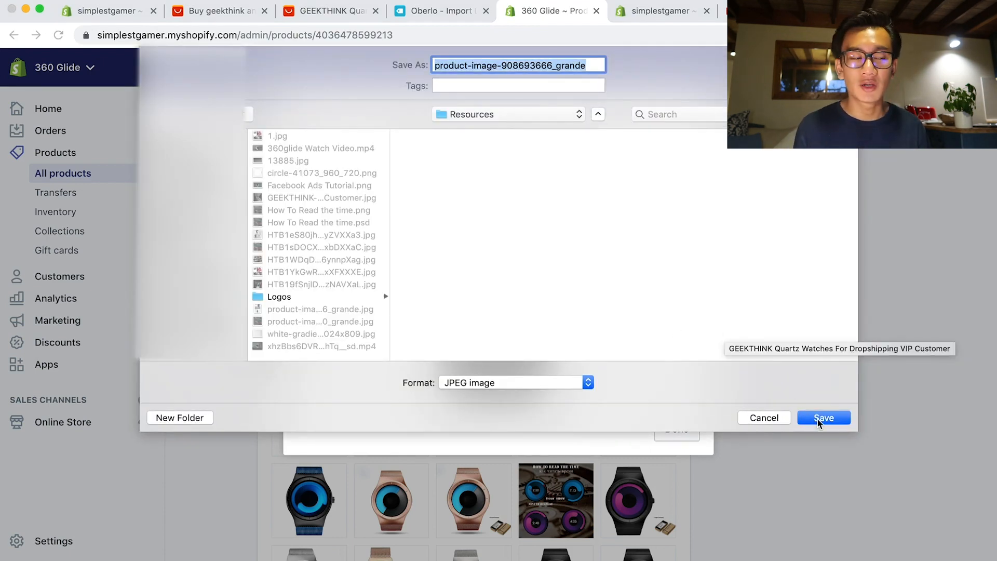
{"action": "left_click", "coordinate": [817, 419]}
In the theme editor, add an image-with-text section showing the black mesh strap, with the heading "Stainless Steel" and no body text.
{"action": "left_click", "coordinate": [675, 11]}
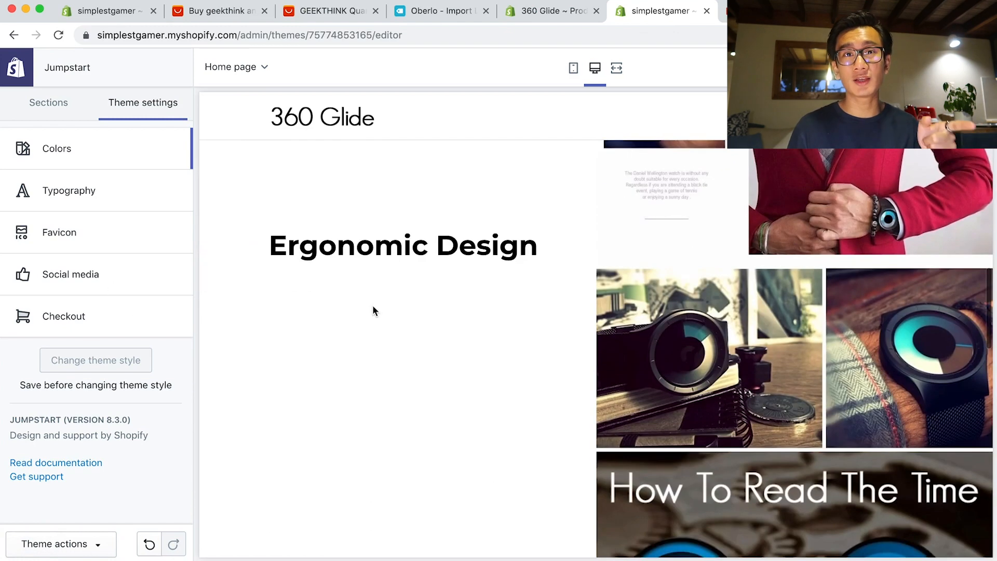
{"action": "left_click", "coordinate": [37, 118]}
{"action": "left_click", "coordinate": [107, 432]}
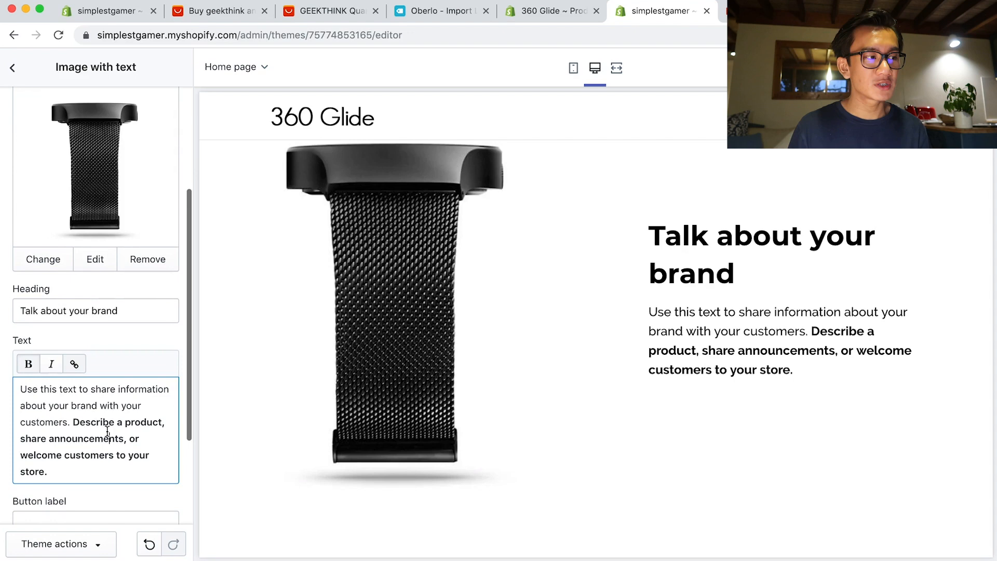
{"action": "key", "text": "super+a"}
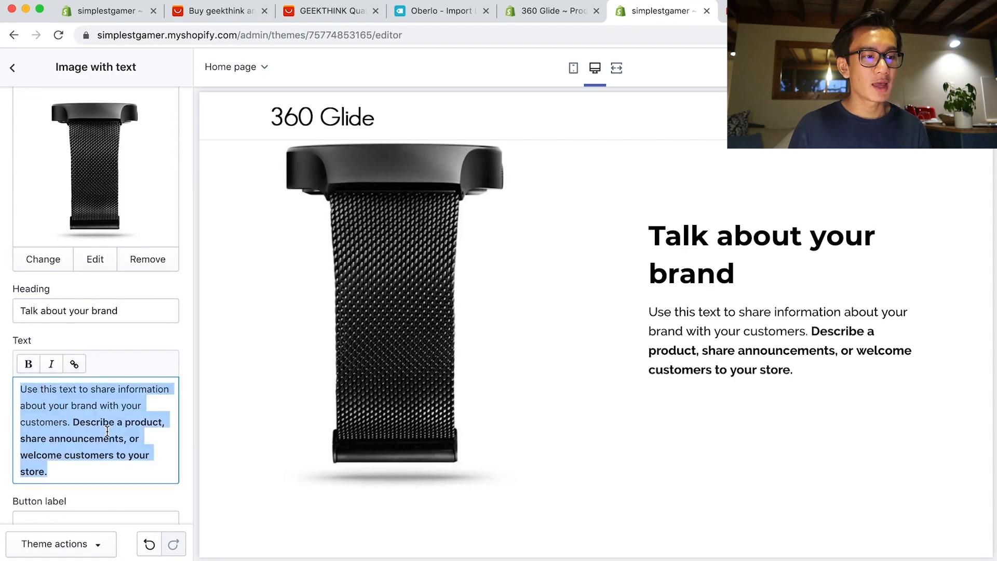
{"action": "key", "text": "BackSpace"}
{"action": "left_click", "coordinate": [109, 313]}
{"action": "key", "text": "super+a"}
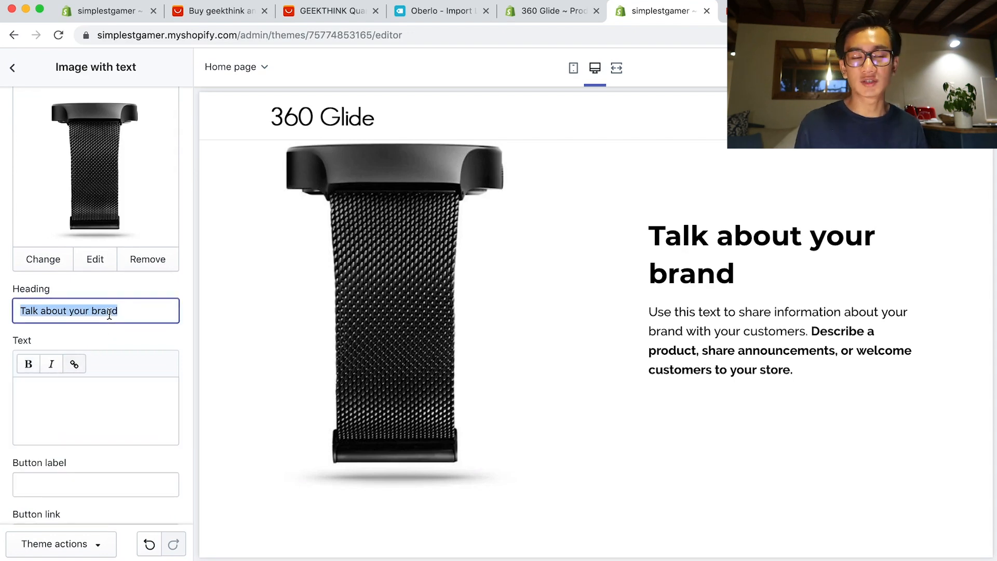
{"action": "type", "text": "Stainless Steel"}
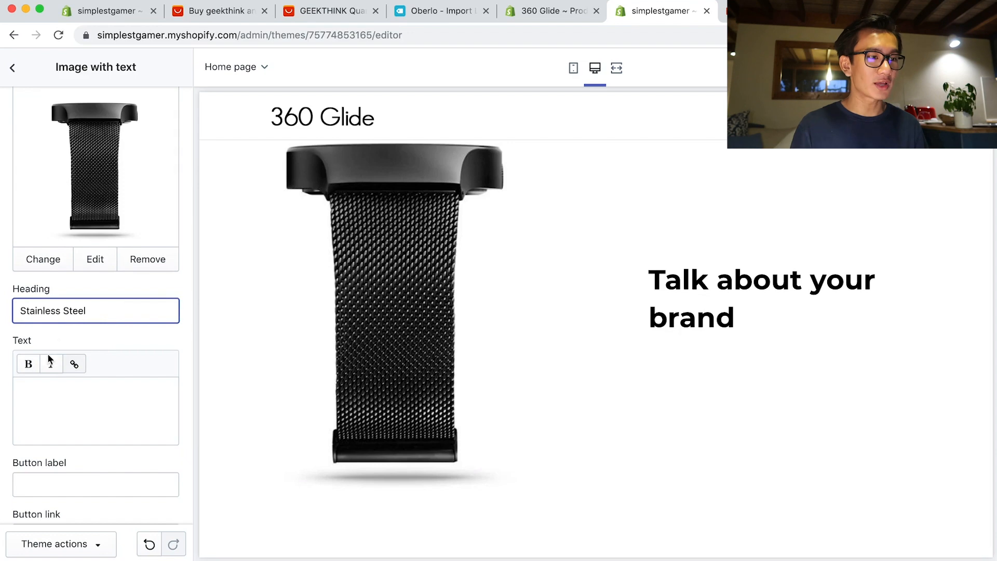
Move the "Stainless Steel" section above the 360 Glide product section in the home page order.
{"action": "scroll", "coordinate": [57, 350], "scroll_direction": "down", "scroll_amount": 3}
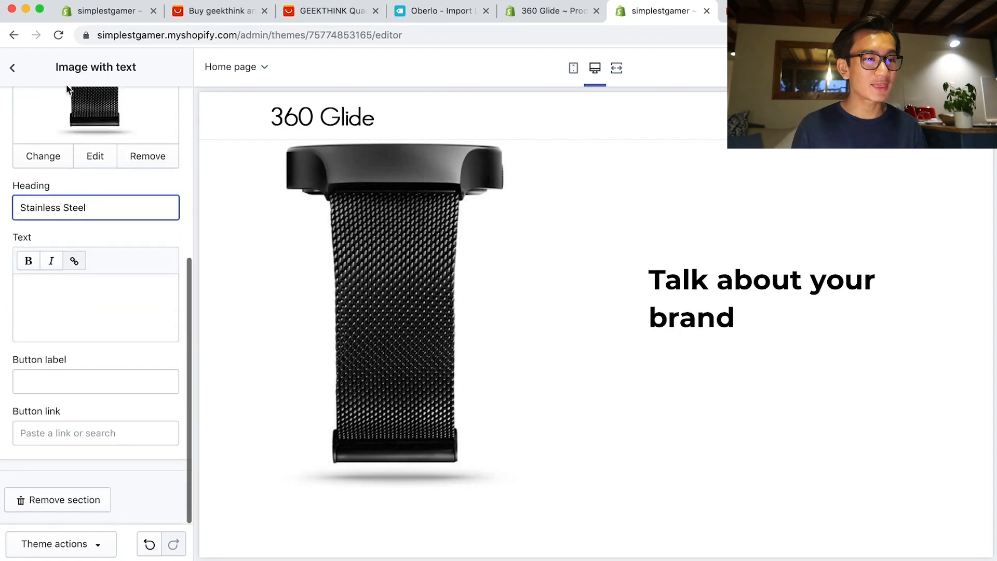
{"action": "left_click", "coordinate": [24, 64]}
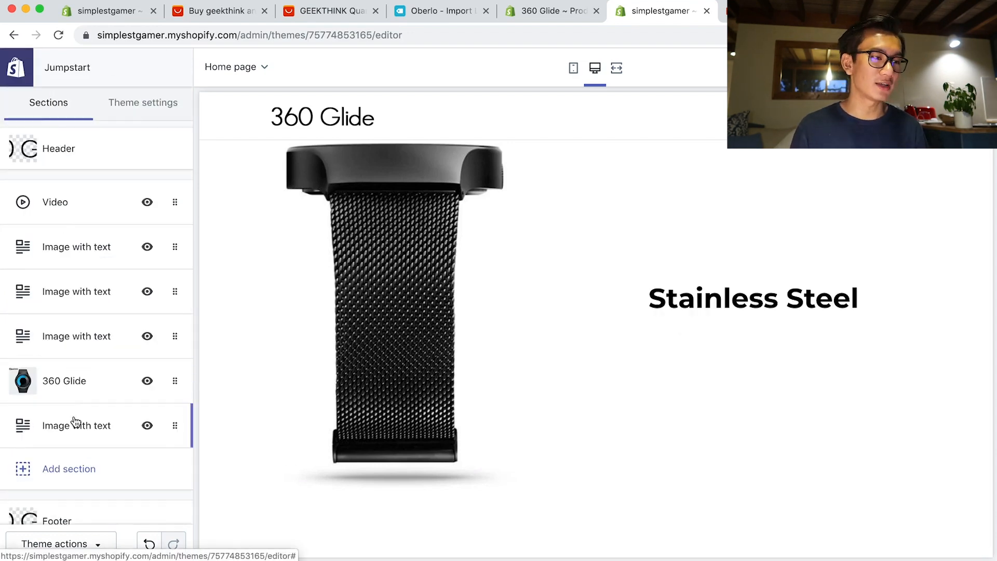
{"action": "left_click_drag", "start_coordinate": [75, 423], "coordinate": [81, 332]}
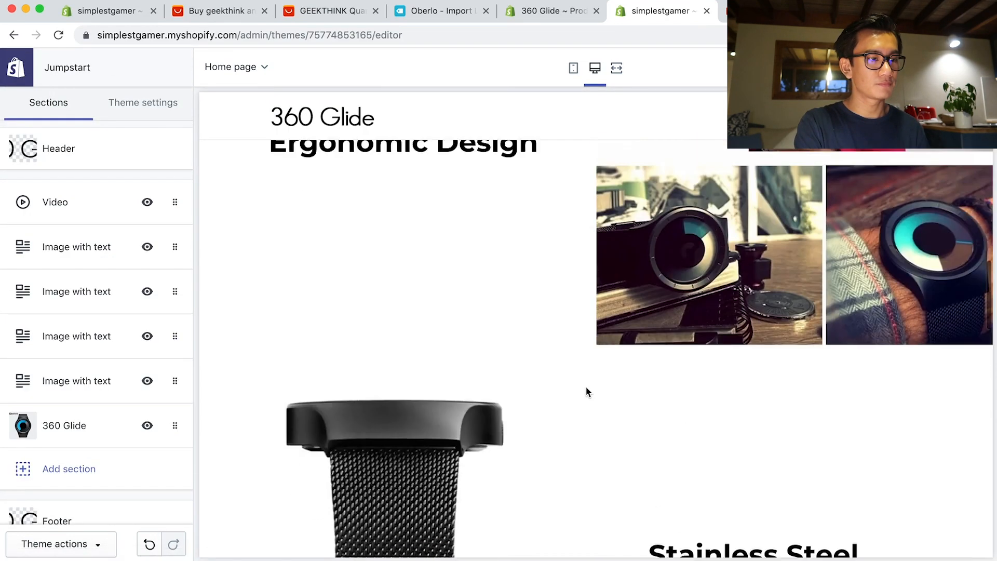
Review the home page preview and view the four-photo wrist collage among the Shopify product images.
{"action": "scroll", "coordinate": [582, 390], "scroll_direction": "up", "scroll_amount": 10}
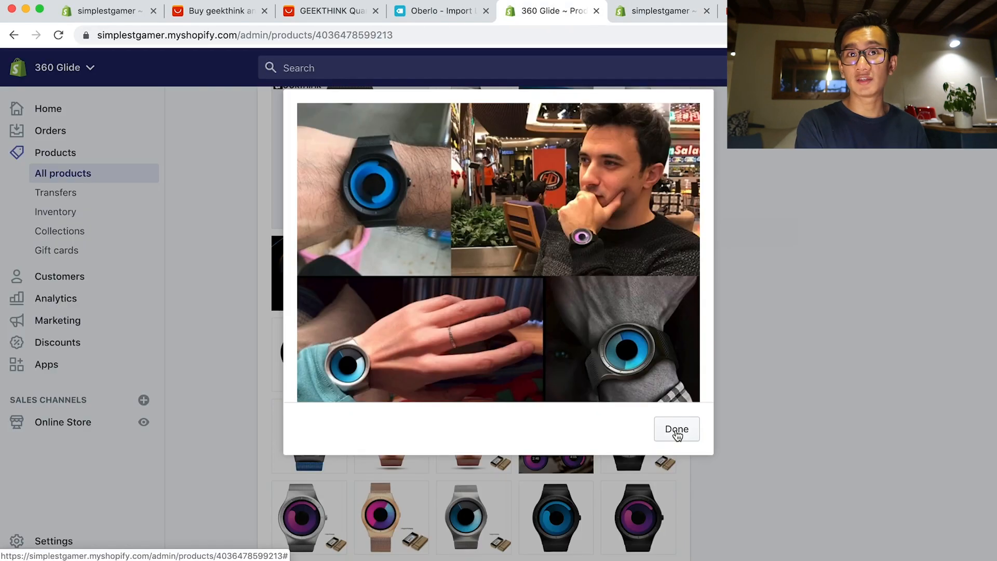
{"action": "left_click", "coordinate": [676, 434]}
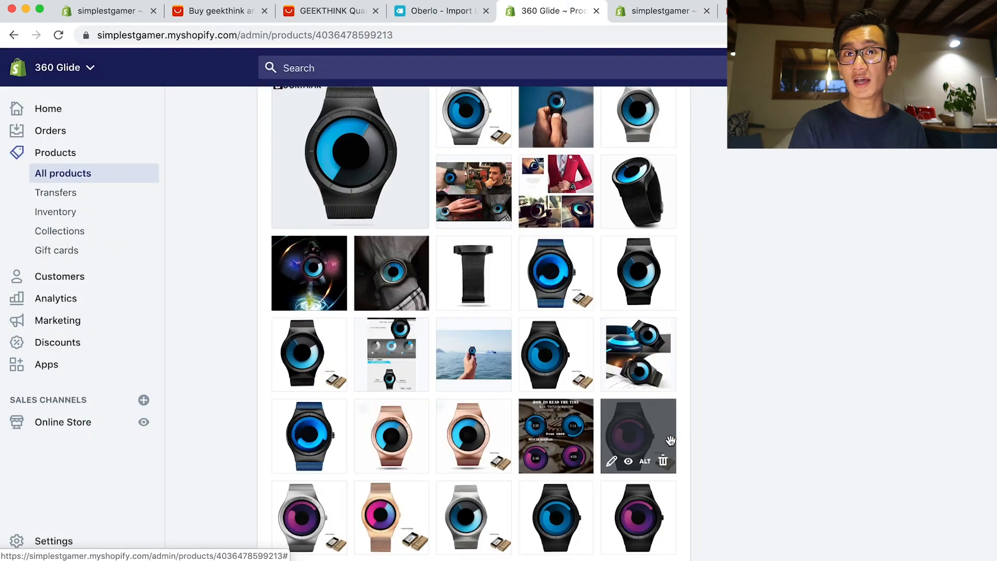
Save the product photo of the watch held over the sea and add an image-with-text-overlay section with it as the background.
{"action": "scroll", "coordinate": [670, 439], "scroll_direction": "down", "scroll_amount": 2}
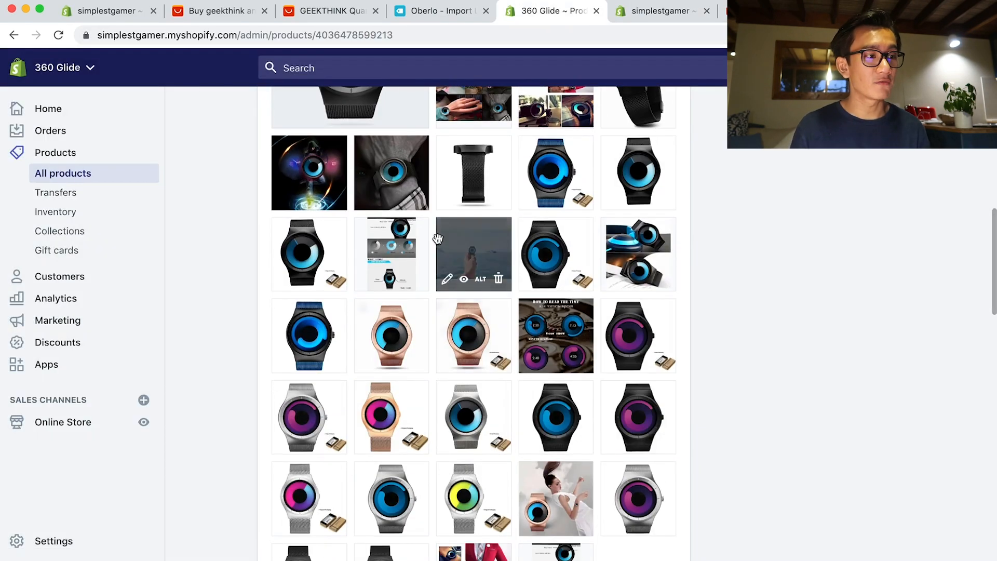
{"action": "left_click", "coordinate": [464, 279]}
{"action": "right_click", "coordinate": [478, 279]}
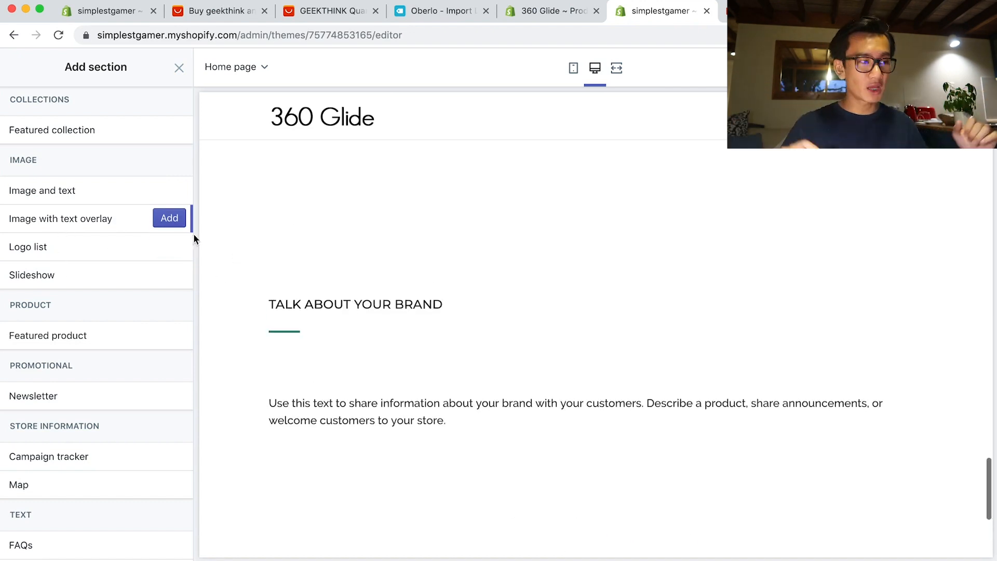
{"action": "left_click", "coordinate": [161, 219]}
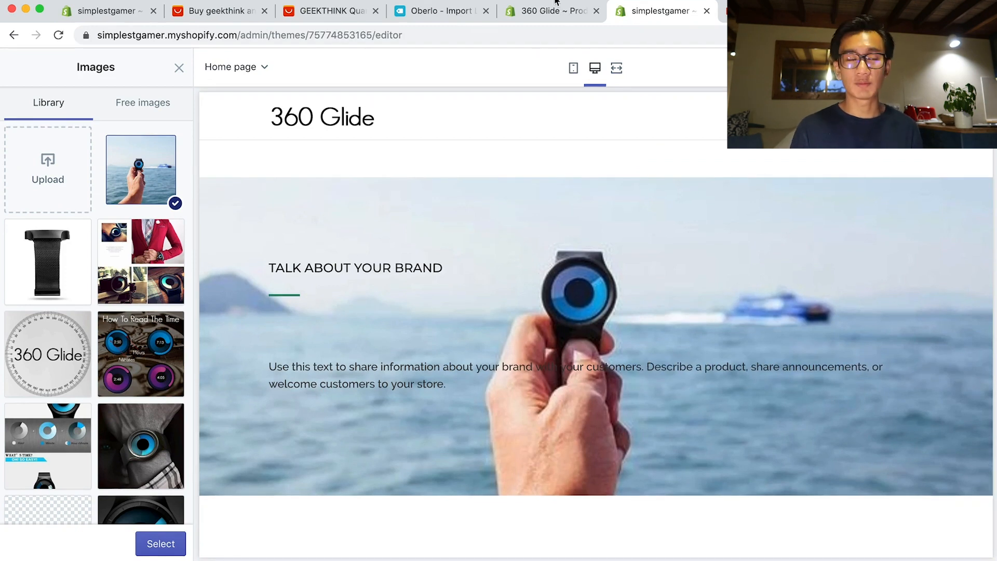
Save the product photo of the hand-held watch against a blue and grey wall from the Shopify product page.
{"action": "left_click", "coordinate": [555, 4]}
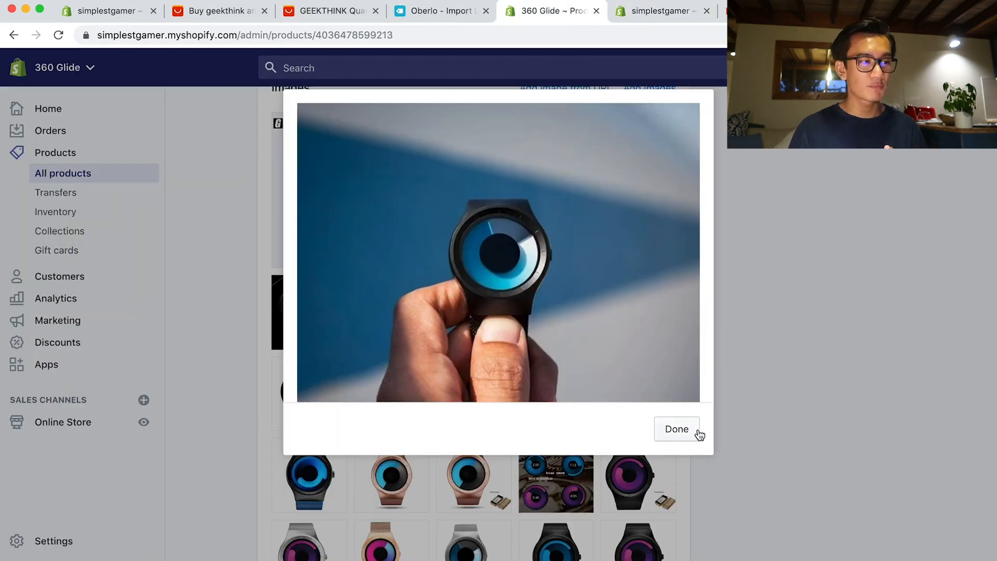
{"action": "left_click", "coordinate": [677, 429]}
{"action": "scroll", "coordinate": [474, 208], "scroll_direction": "down", "scroll_amount": 4}
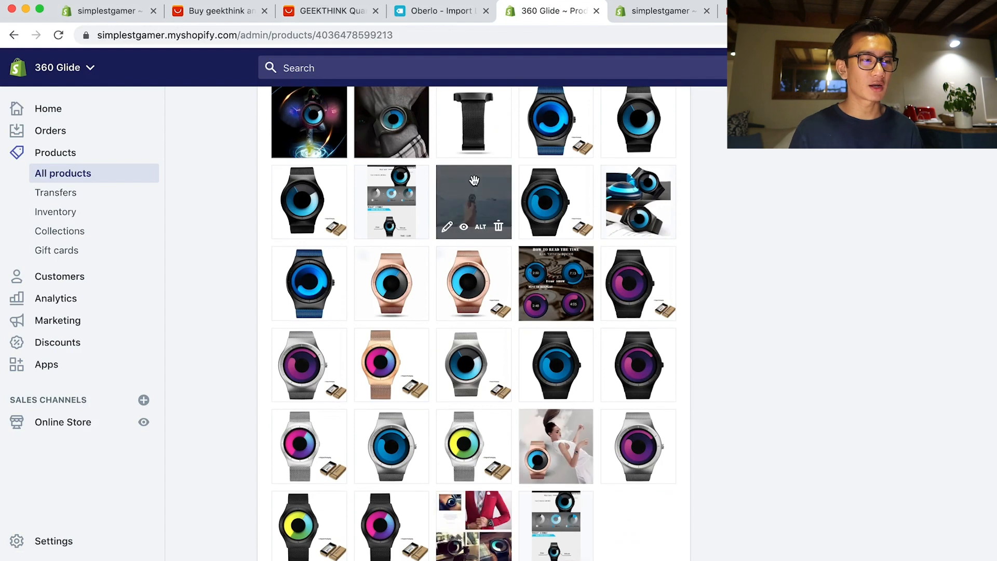
{"action": "left_click", "coordinate": [463, 228]}
{"action": "left_click", "coordinate": [642, 17]}
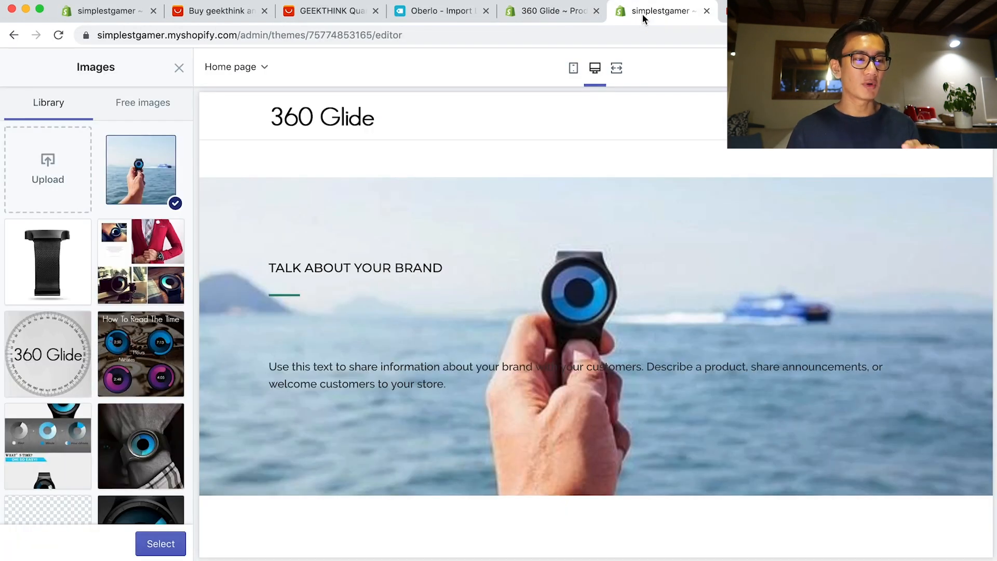
Upload the blue-wall watch photo from the Resources folder and try it as the overlay section's background.
{"action": "left_click", "coordinate": [48, 176]}
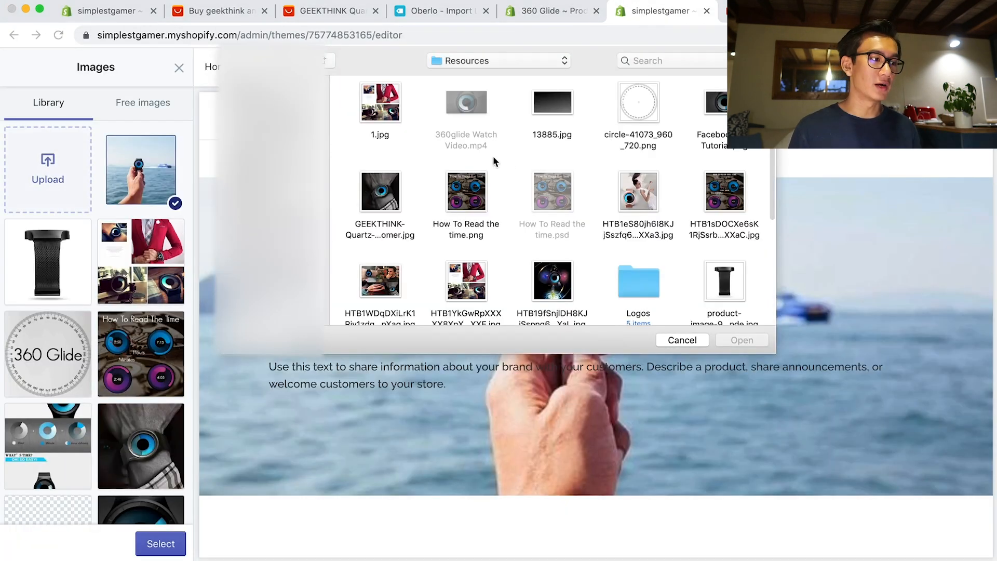
{"action": "scroll", "coordinate": [638, 260], "scroll_direction": "down", "scroll_amount": 5}
{"action": "double_click", "coordinate": [570, 273]}
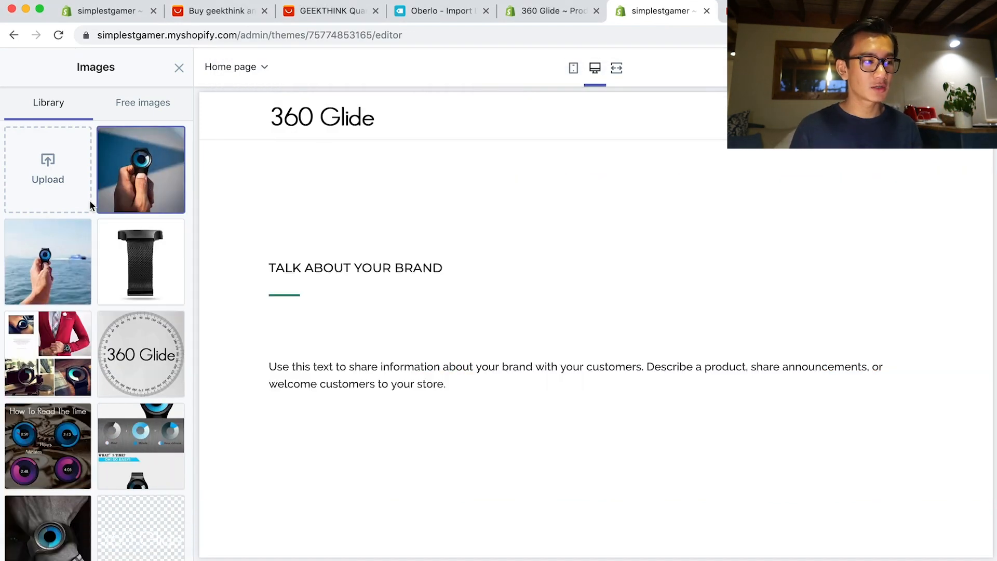
{"action": "left_click", "coordinate": [153, 177]}
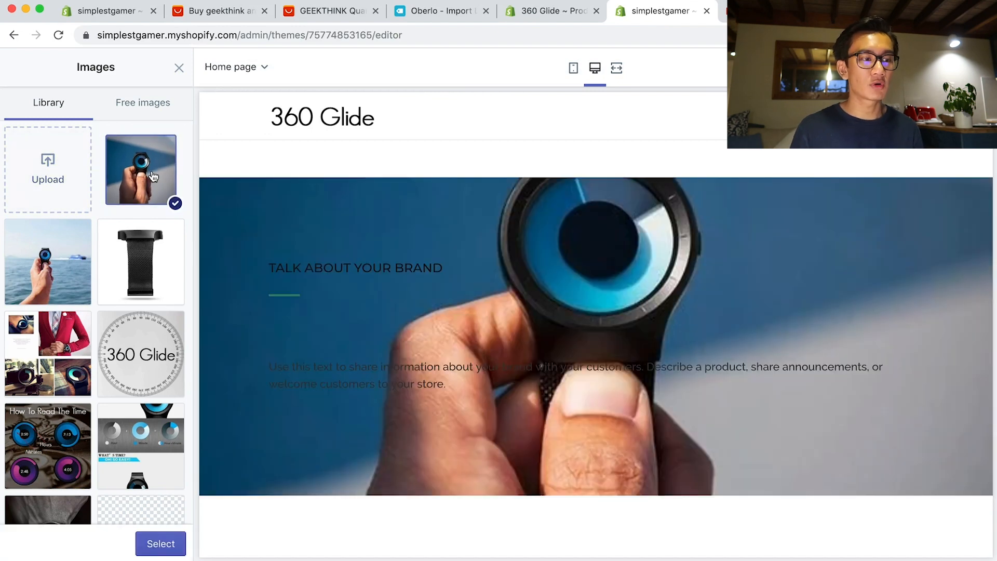
Compare the sea and blue-wall photos as backgrounds, and use the sea photo for the overlay section.
{"action": "left_click", "coordinate": [66, 267]}
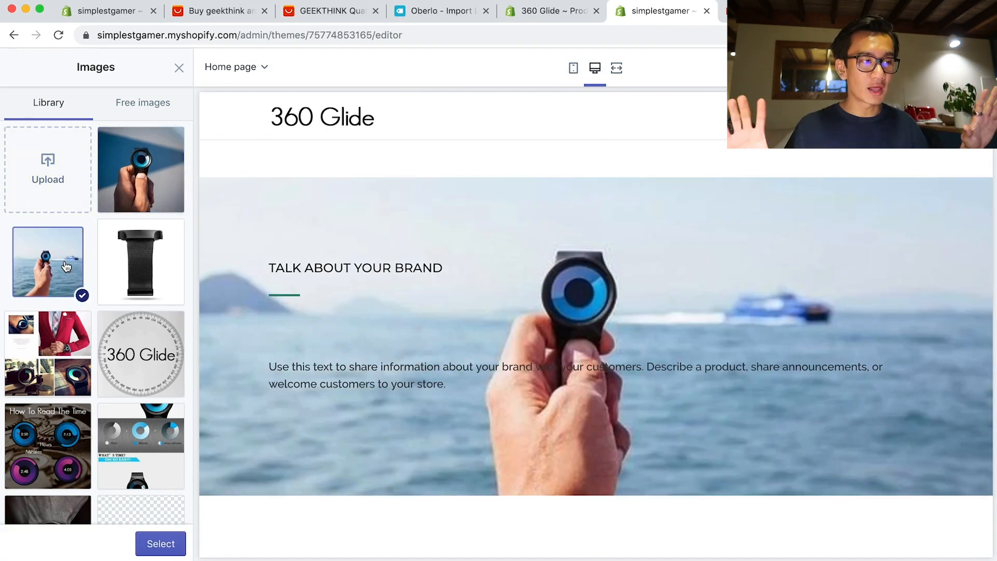
{"action": "left_click", "coordinate": [162, 181]}
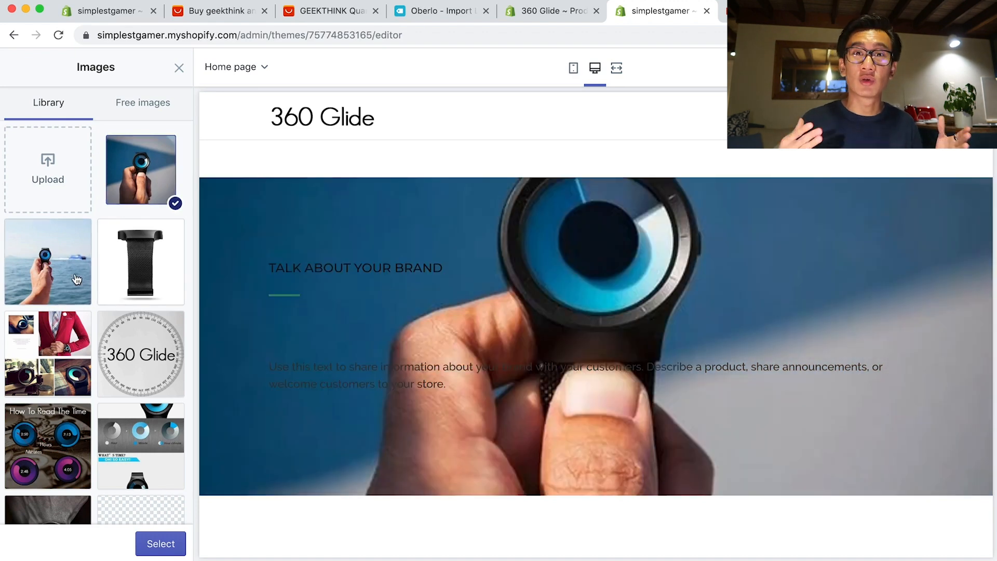
{"action": "left_click", "coordinate": [76, 279]}
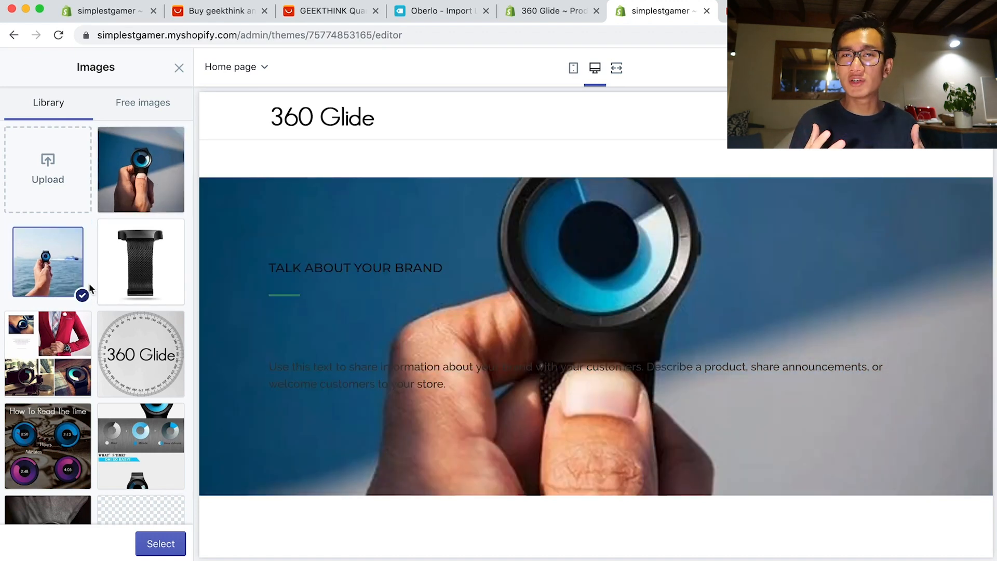
{"action": "left_click", "coordinate": [178, 547]}
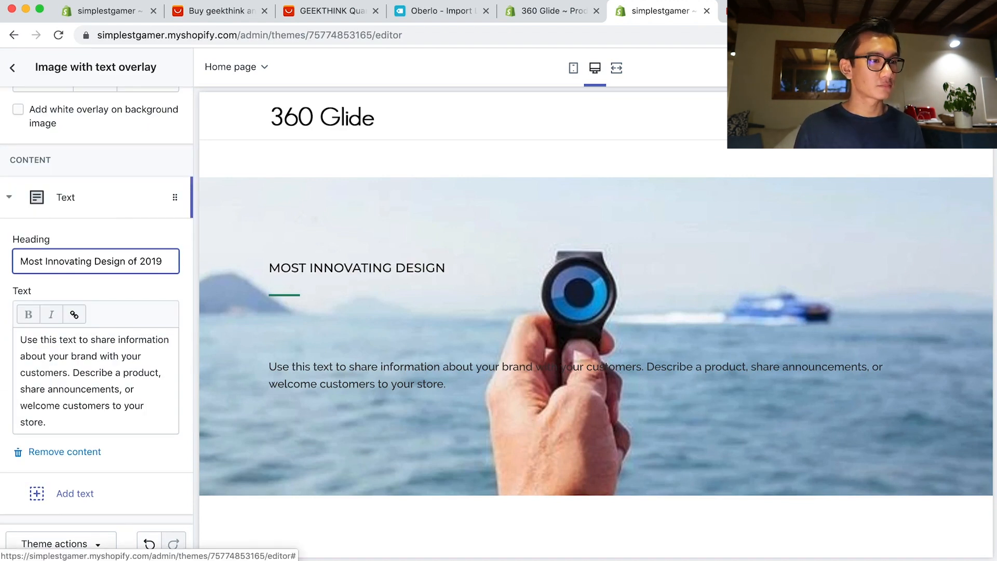
Go to rolex.com and copy the introductory paragraph under the "Rolex Watches" heading.
{"action": "triple_click", "coordinate": [93, 410]}
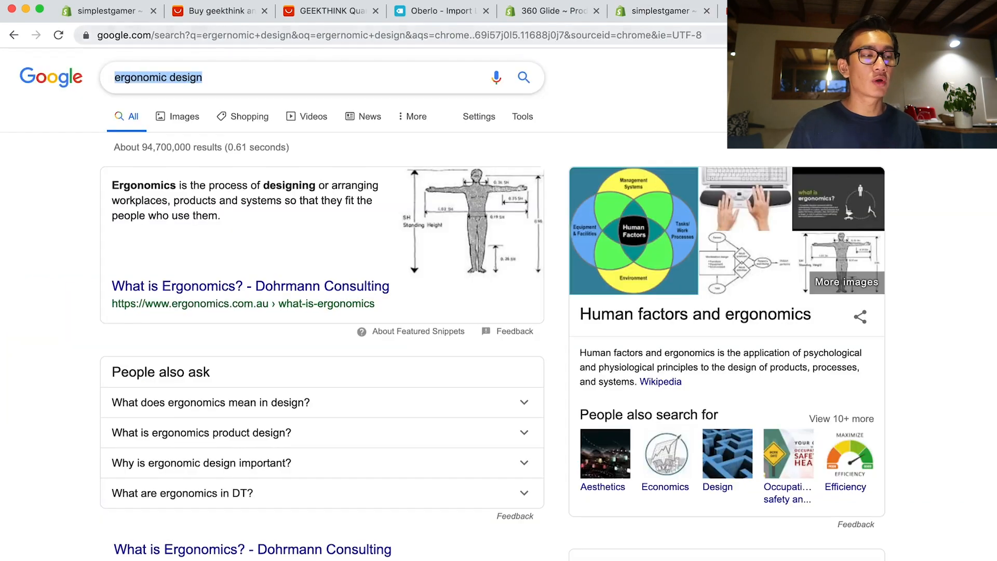
{"action": "key", "text": "super+l"}
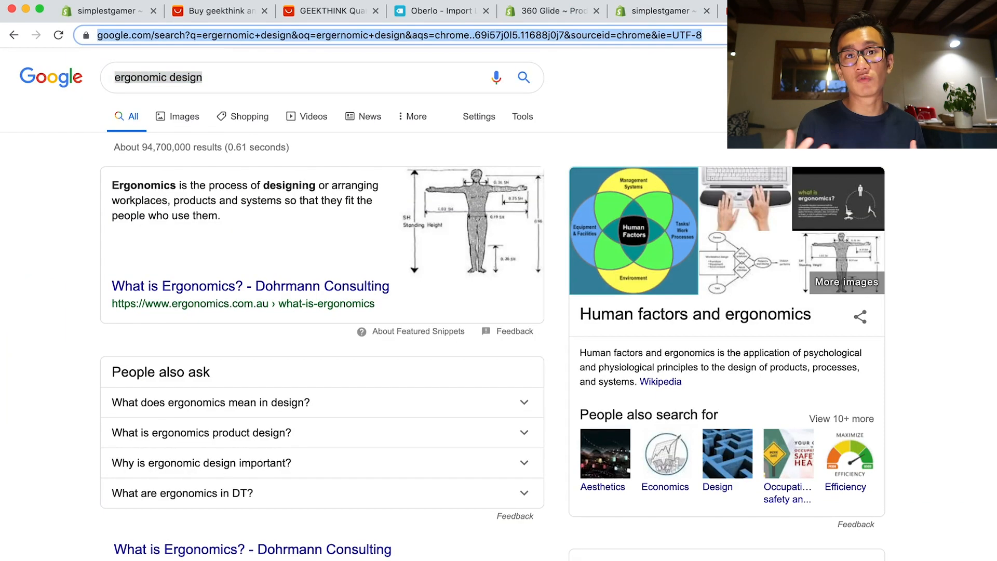
{"action": "type", "text": "rolex.com"}
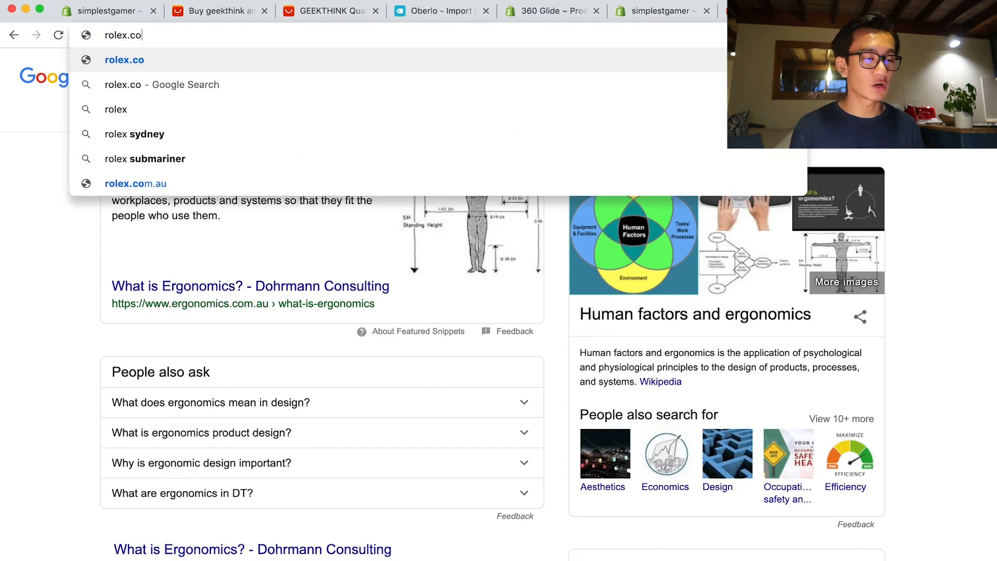
{"action": "key", "text": "Return"}
{"action": "scroll", "coordinate": [788, 221], "scroll_direction": "down", "scroll_amount": 10}
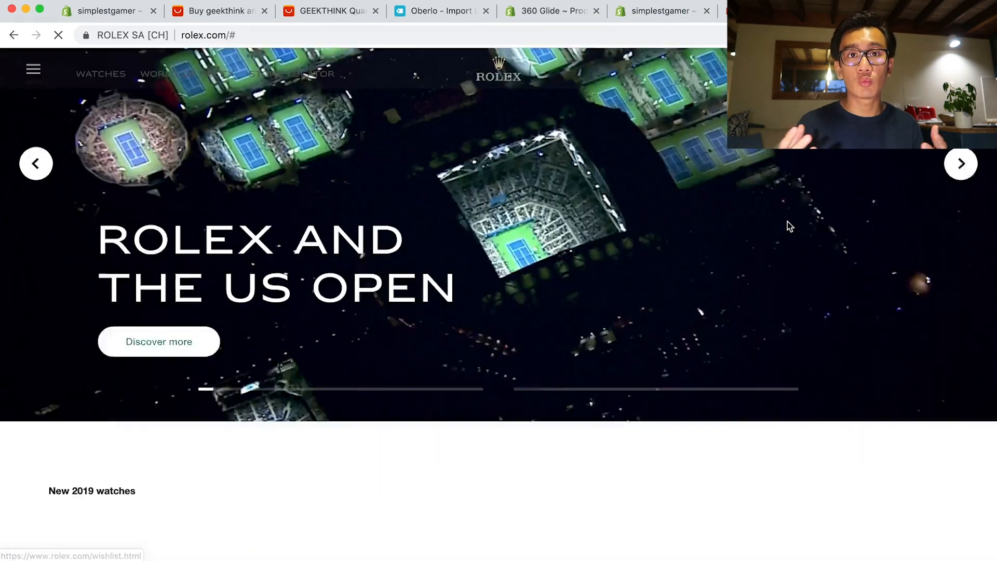
{"action": "scroll", "coordinate": [789, 226], "scroll_direction": "down", "scroll_amount": 8}
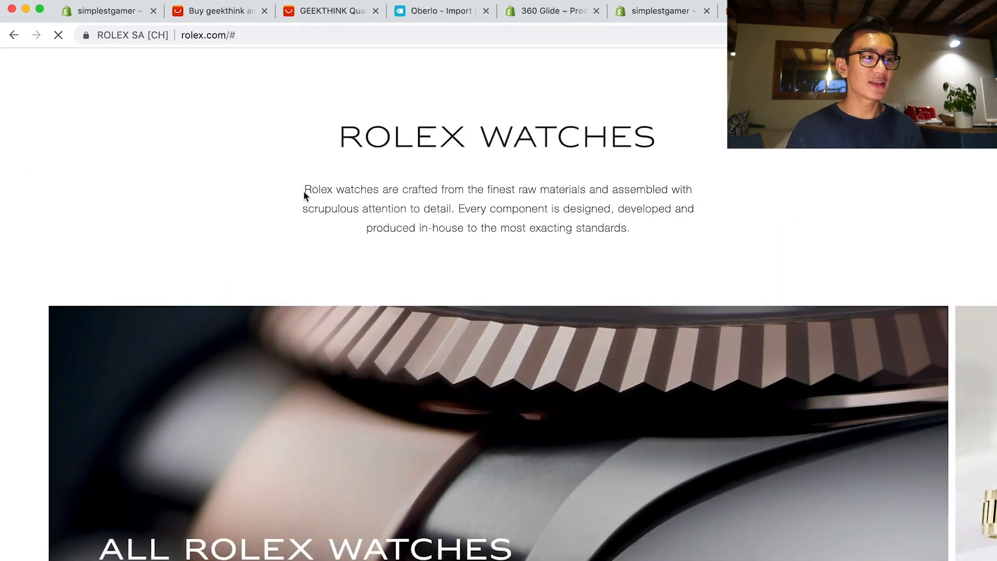
{"action": "left_click_drag", "start_coordinate": [304, 192], "coordinate": [720, 235]}
{"action": "key", "text": "super+c"}
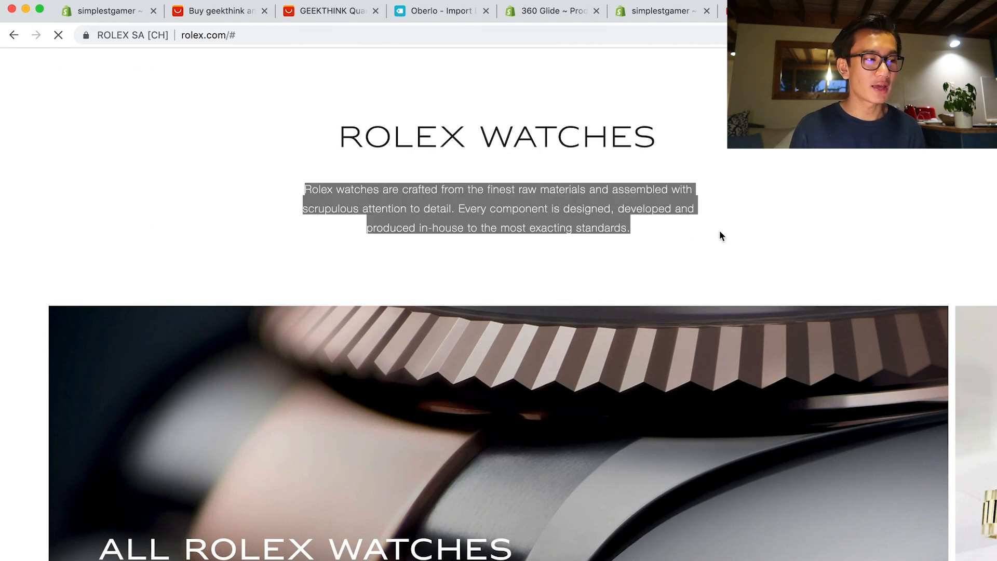
In the theme editor, replace the overlay section's body text with the copied paragraph, changing "Rolex watches" to "360 Glide".
{"action": "left_click", "coordinate": [633, 12]}
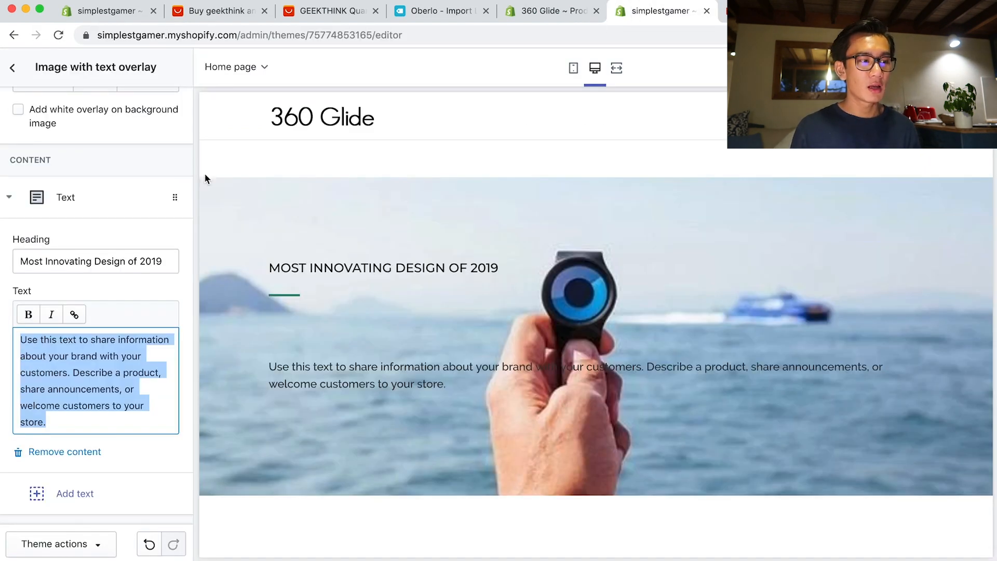
{"action": "triple_click", "coordinate": [121, 260]}
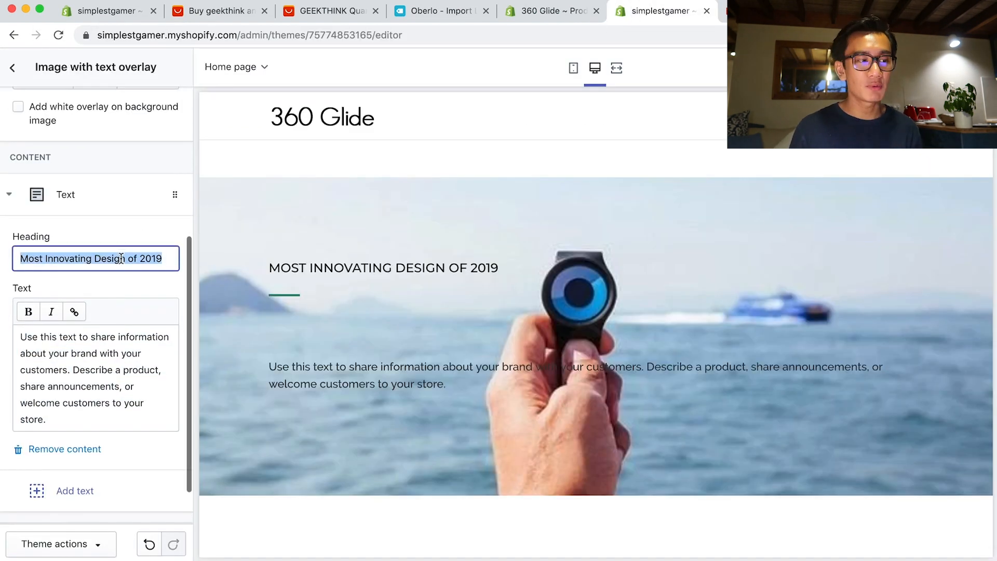
{"action": "triple_click", "coordinate": [83, 372]}
{"action": "key", "text": "super+v"}
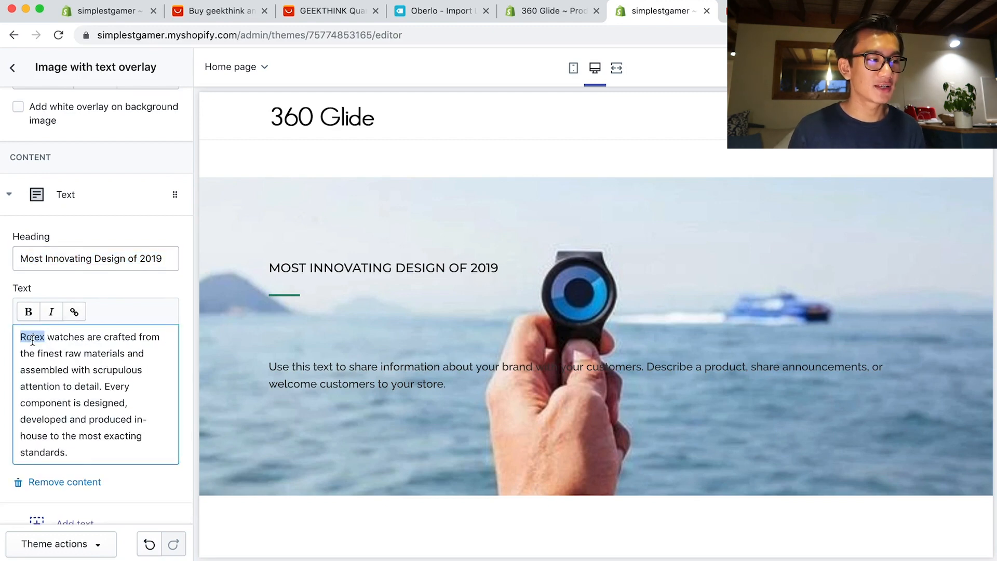
{"action": "type", "text": "360 Glid"}
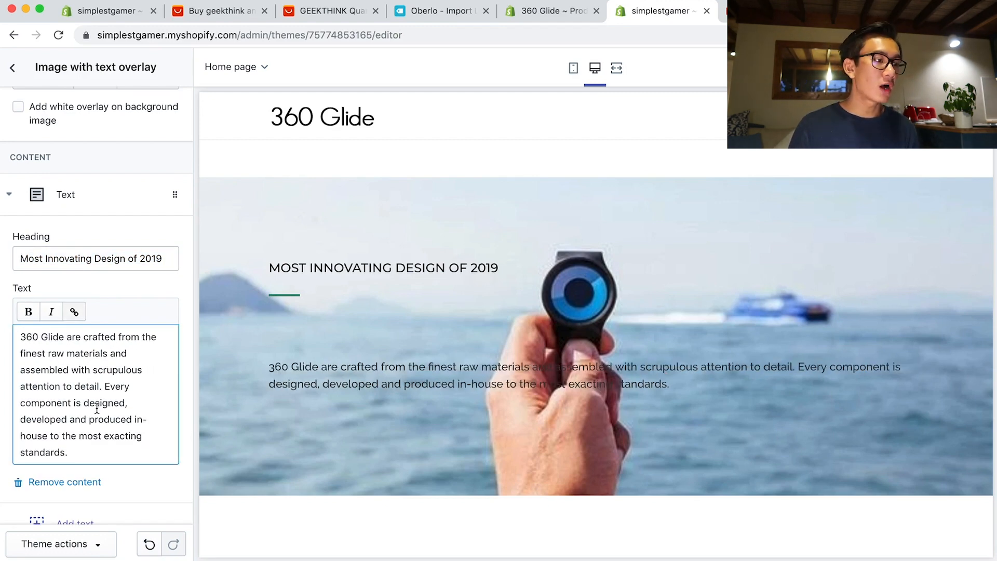
{"action": "scroll", "coordinate": [91, 416], "scroll_direction": "down", "scroll_amount": 1}
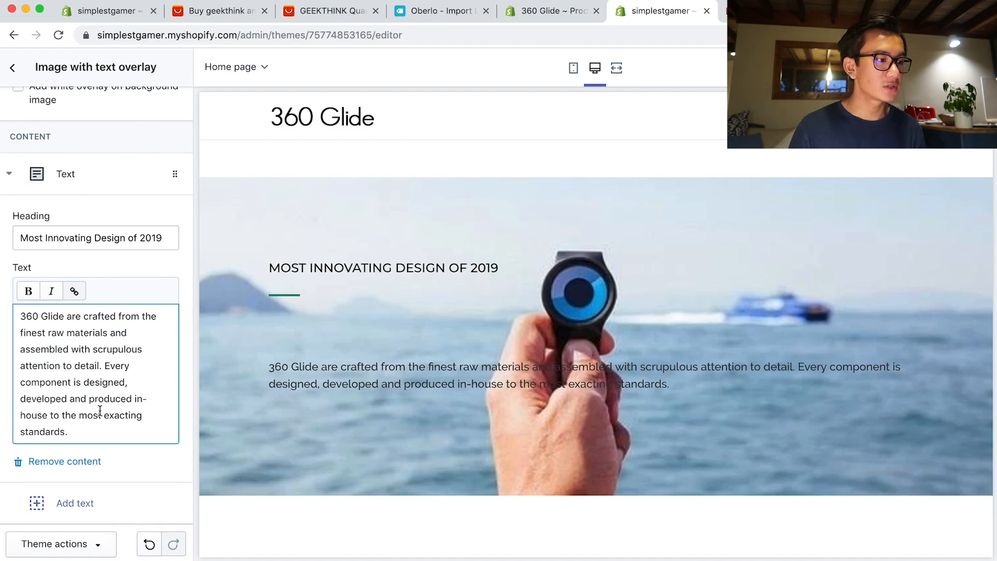
Change the overlay section's heading to "360 Glide".
{"action": "left_click", "coordinate": [122, 243]}
{"action": "triple_click", "coordinate": [122, 244]}
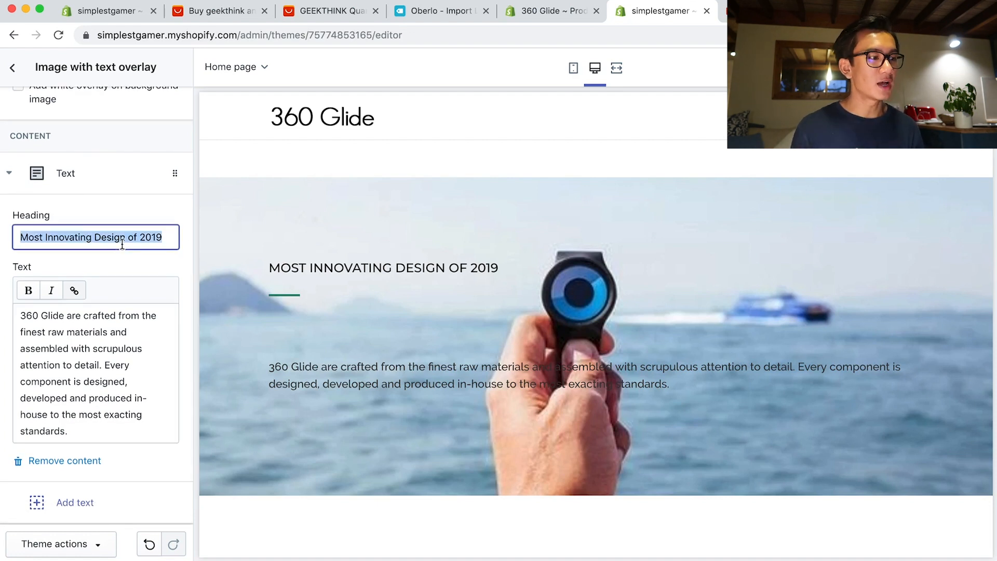
{"action": "type", "text": "360 Glide"}
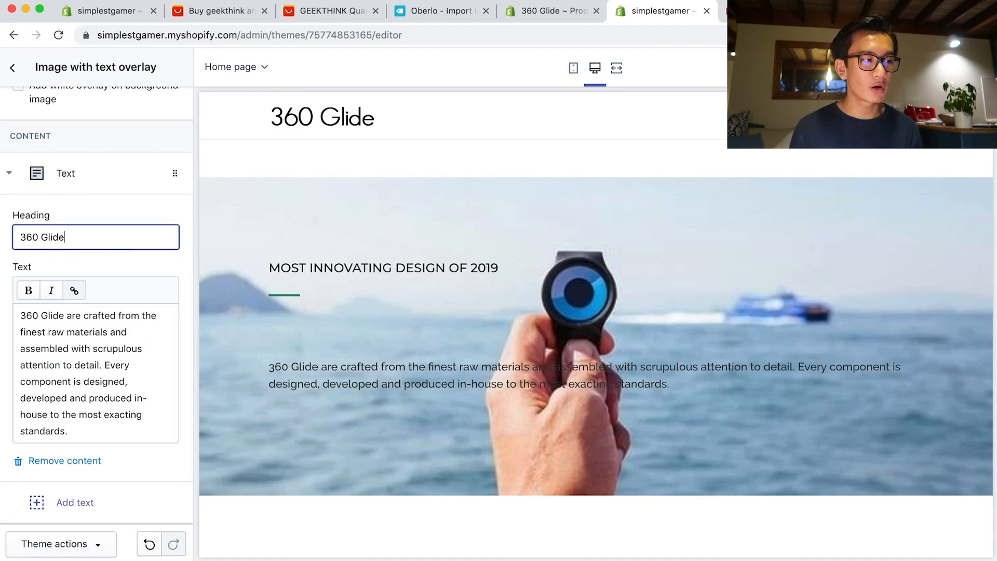
{"action": "left_click", "coordinate": [161, 273]}
{"action": "scroll", "coordinate": [427, 376], "scroll_direction": "down", "scroll_amount": 3}
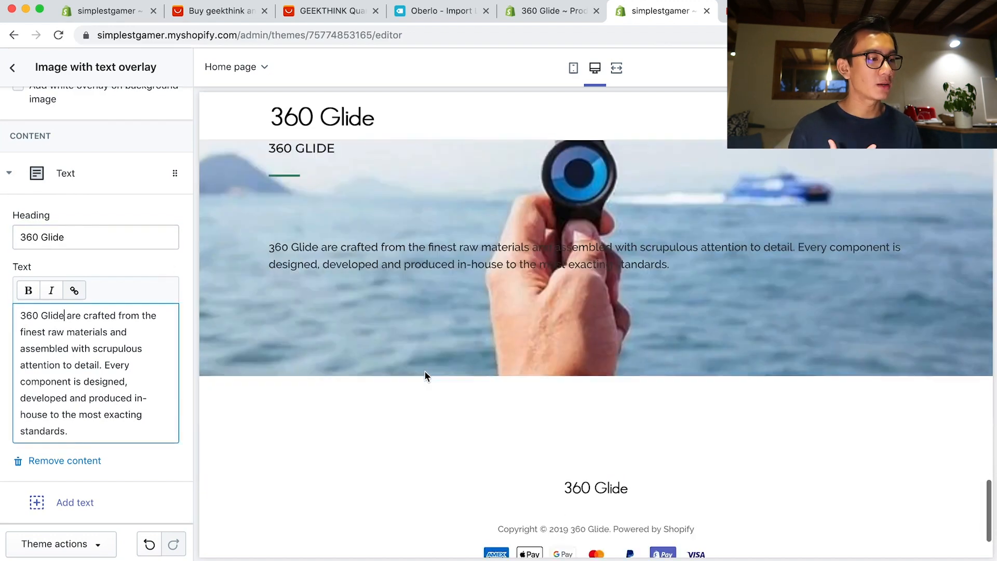
Add a white overlay on the background image of the 360 Glide text overlay section.
{"action": "scroll", "coordinate": [427, 376], "scroll_direction": "up", "scroll_amount": 3}
{"action": "scroll", "coordinate": [125, 269], "scroll_direction": "down", "scroll_amount": 2}
{"action": "scroll", "coordinate": [127, 274], "scroll_direction": "up", "scroll_amount": 3}
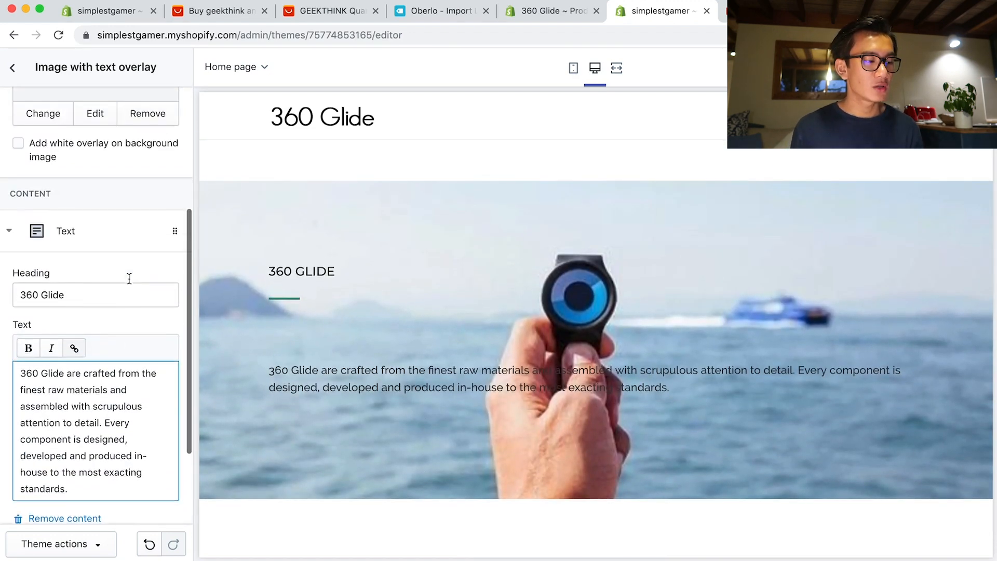
{"action": "scroll", "coordinate": [147, 236], "scroll_direction": "up", "scroll_amount": 2}
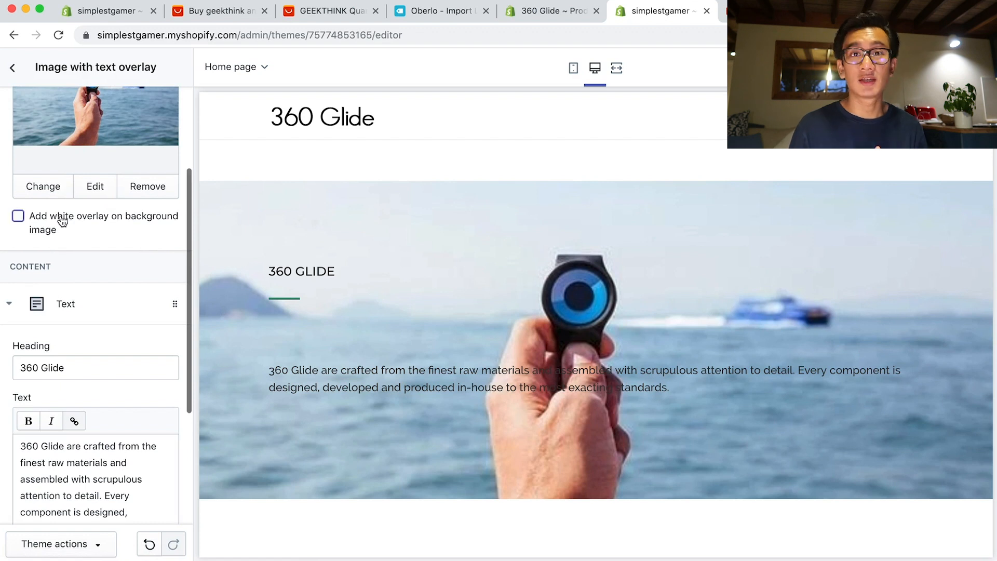
{"action": "left_click", "coordinate": [62, 220]}
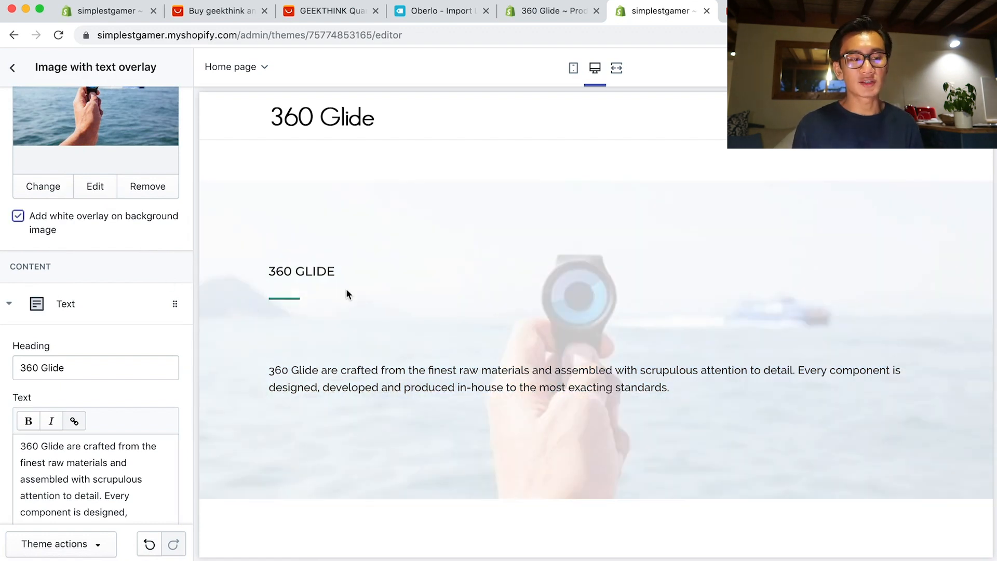
In the theme's color settings, change the regular text color to black.
{"action": "left_click", "coordinate": [20, 69]}
{"action": "left_click", "coordinate": [142, 105]}
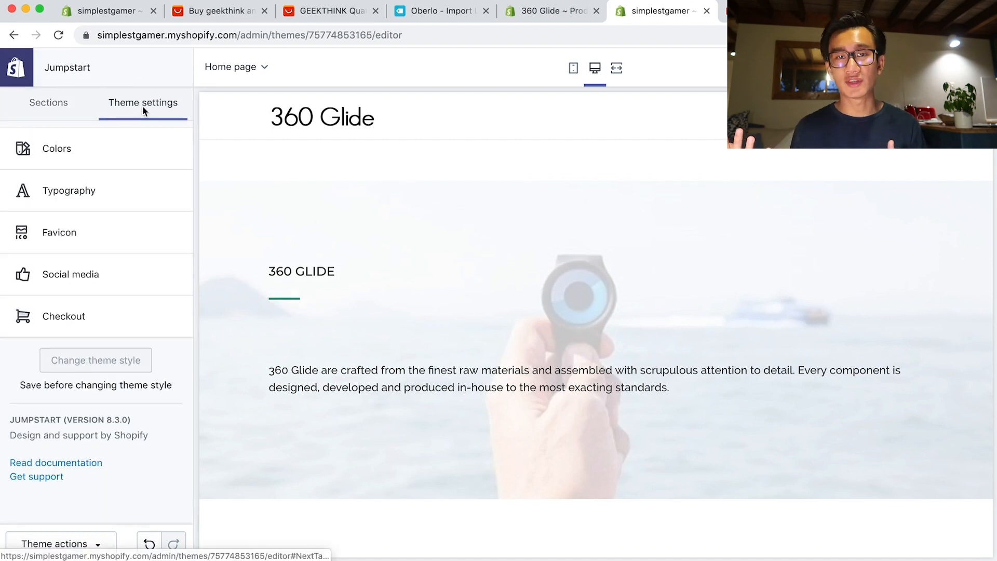
{"action": "left_click", "coordinate": [59, 155]}
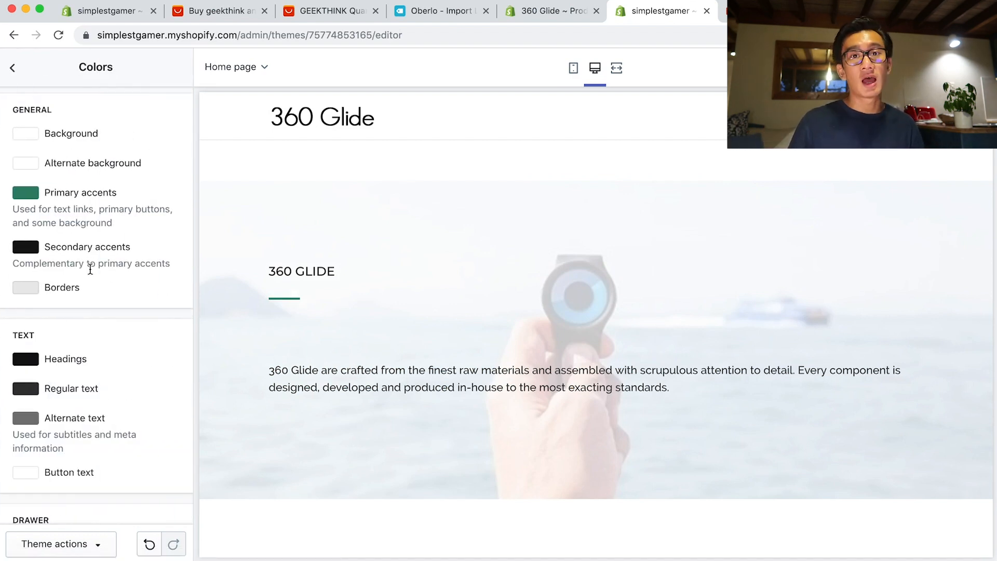
{"action": "scroll", "coordinate": [124, 297], "scroll_direction": "down", "scroll_amount": 2}
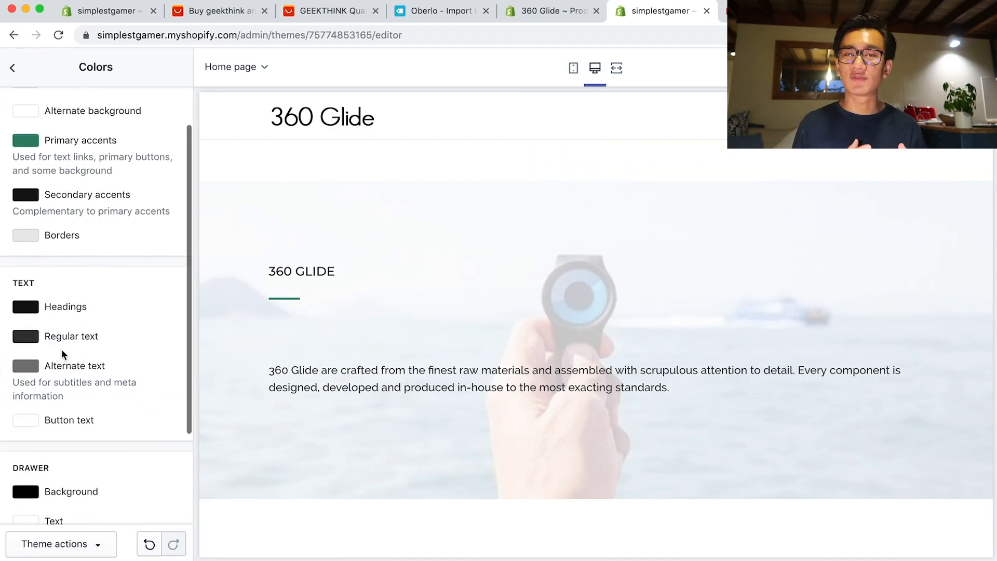
{"action": "left_click", "coordinate": [26, 336]}
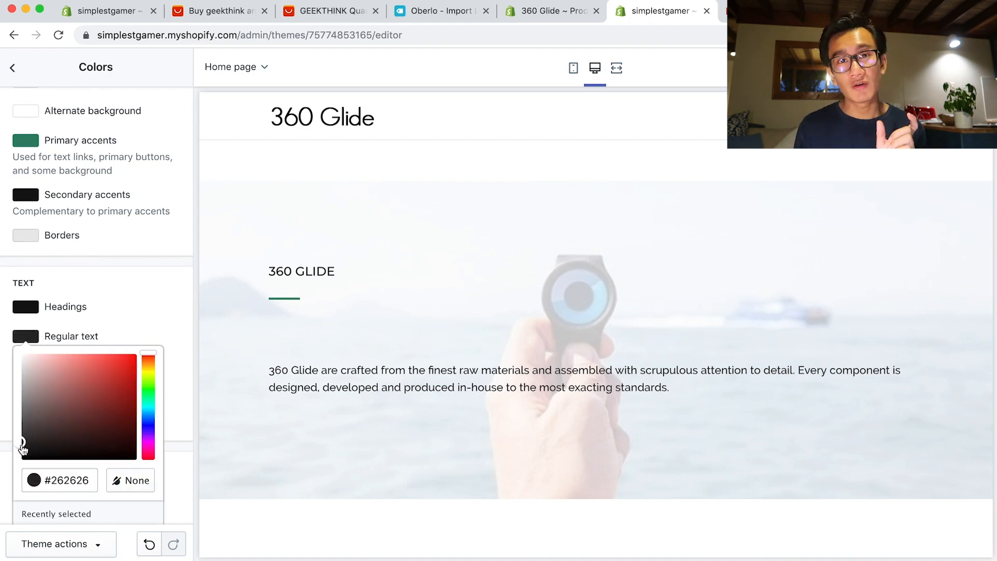
{"action": "left_click_drag", "start_coordinate": [21, 449], "coordinate": [13, 469]}
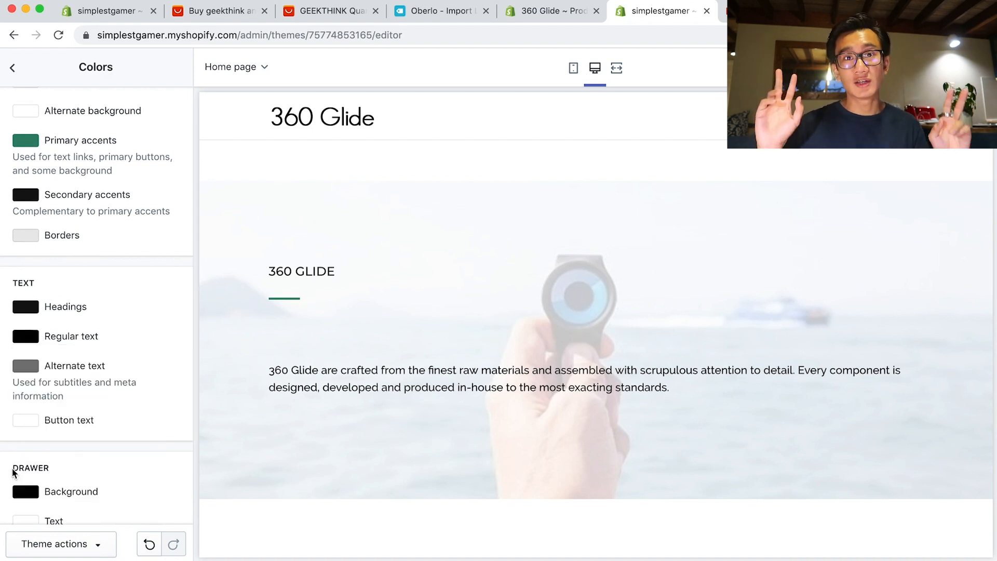
Set the theme's alternate text color to black.
{"action": "left_click", "coordinate": [26, 369]}
{"action": "left_click", "coordinate": [2, 527]}
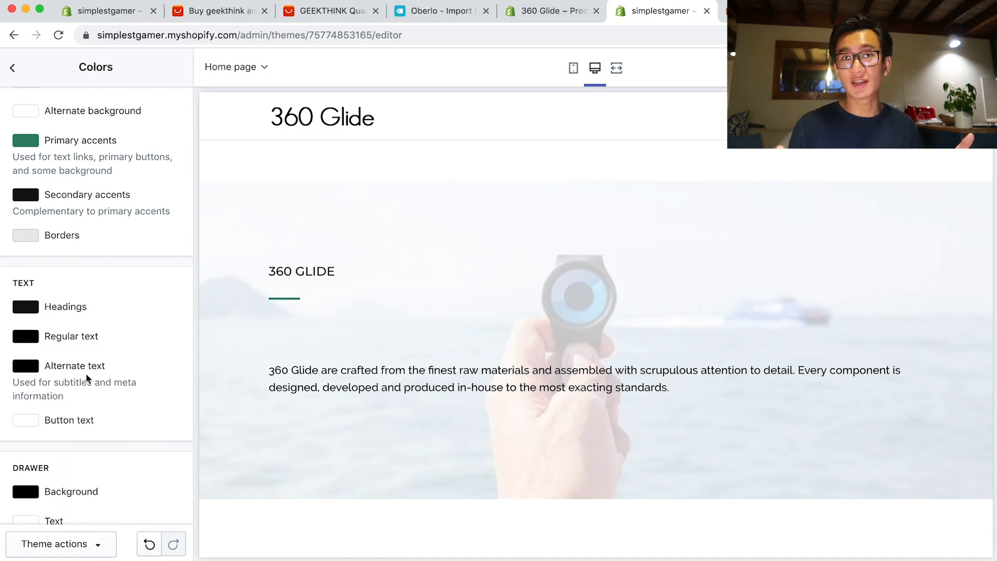
{"action": "left_click", "coordinate": [14, 69]}
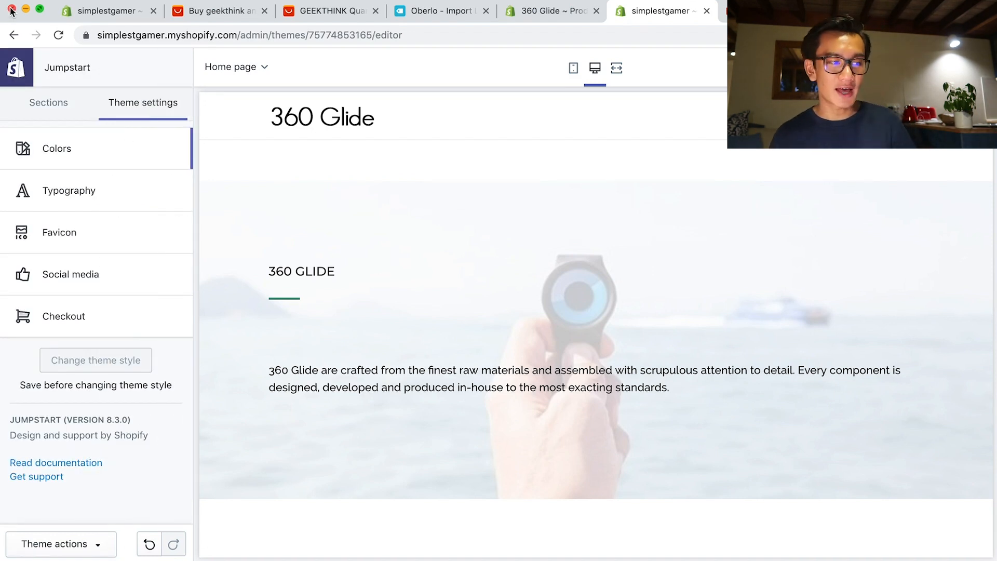
Change the text overlay section's heading to "Most innovating design of 2019" and move the section above the 360 Glide product section.
{"action": "left_click", "coordinate": [49, 104]}
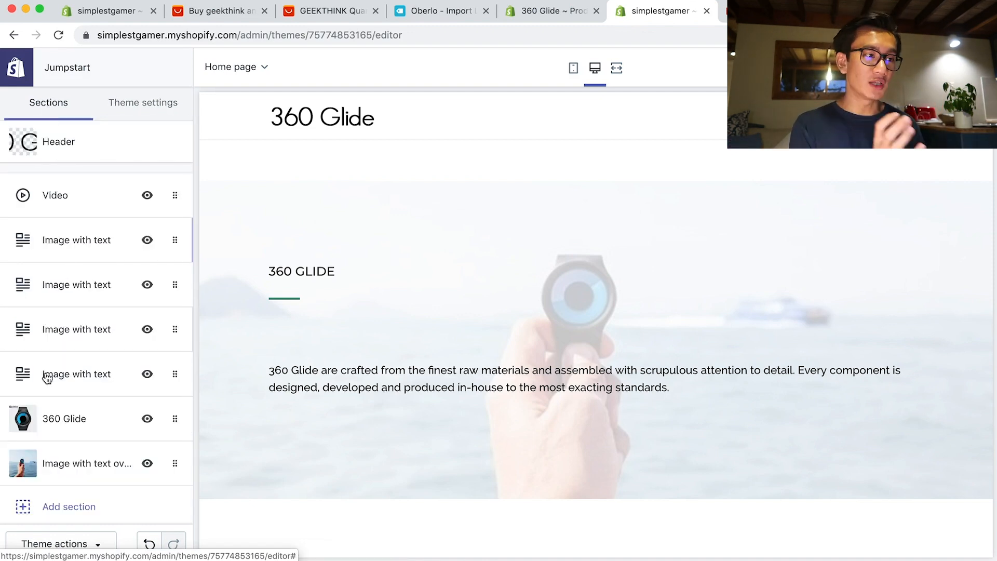
{"action": "left_click", "coordinate": [59, 451]}
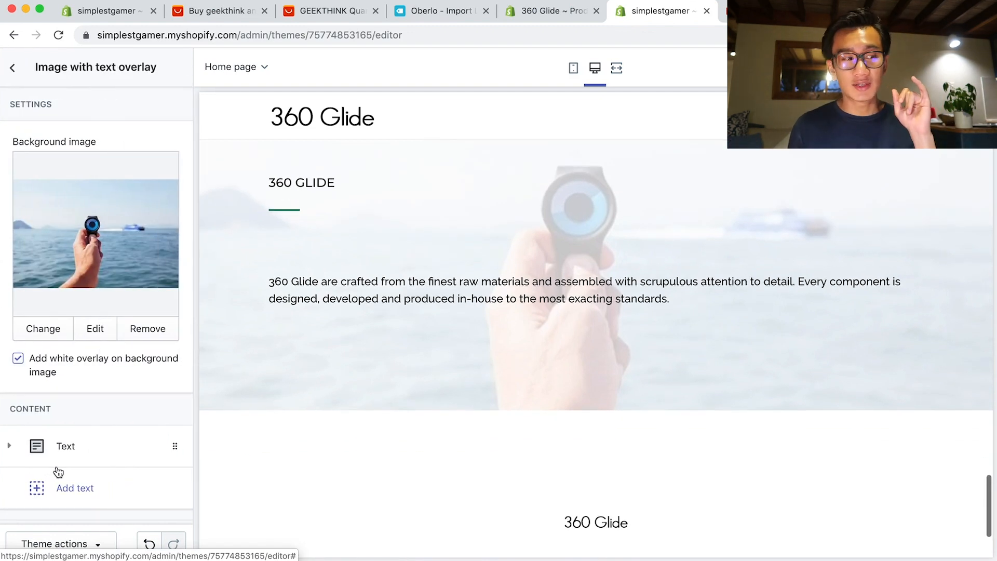
{"action": "scroll", "coordinate": [95, 340], "scroll_direction": "down", "scroll_amount": 2}
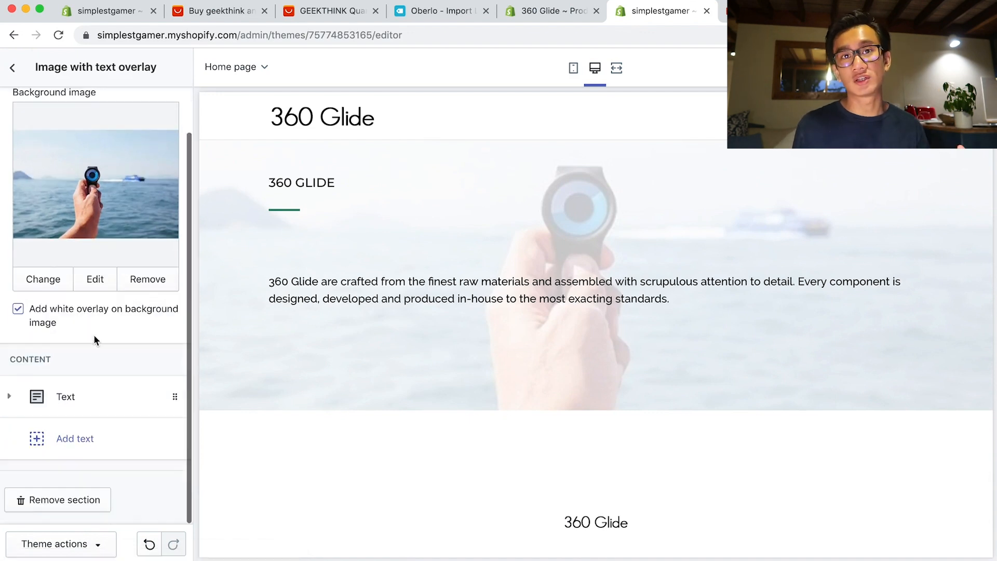
{"action": "left_click", "coordinate": [65, 397]}
{"action": "scroll", "coordinate": [74, 418], "scroll_direction": "down", "scroll_amount": 3}
{"action": "triple_click", "coordinate": [73, 397]}
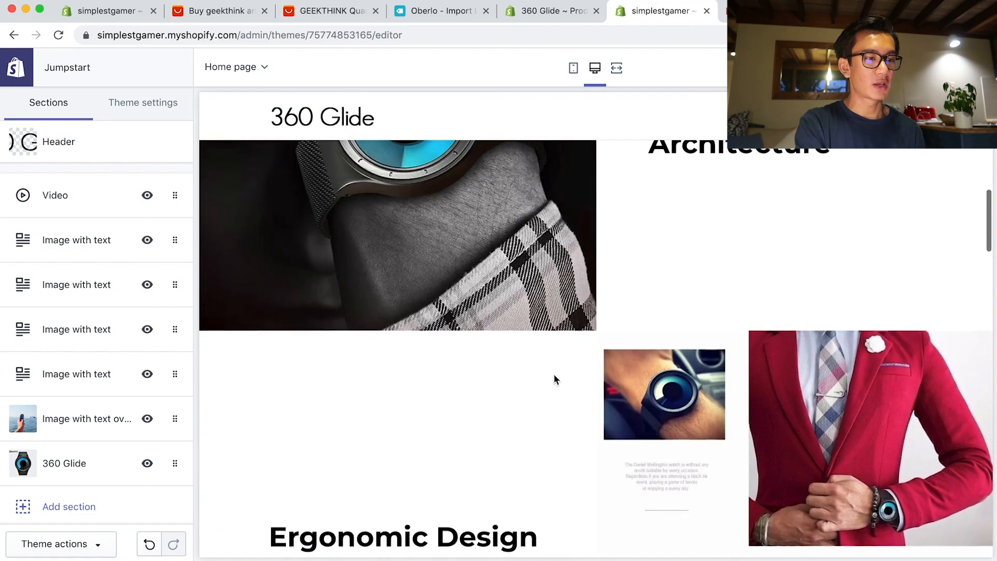
Change the heading of the image section showing "How To Read The Time" to "One Of A Kind".
{"action": "scroll", "coordinate": [554, 378], "scroll_direction": "down", "scroll_amount": 10}
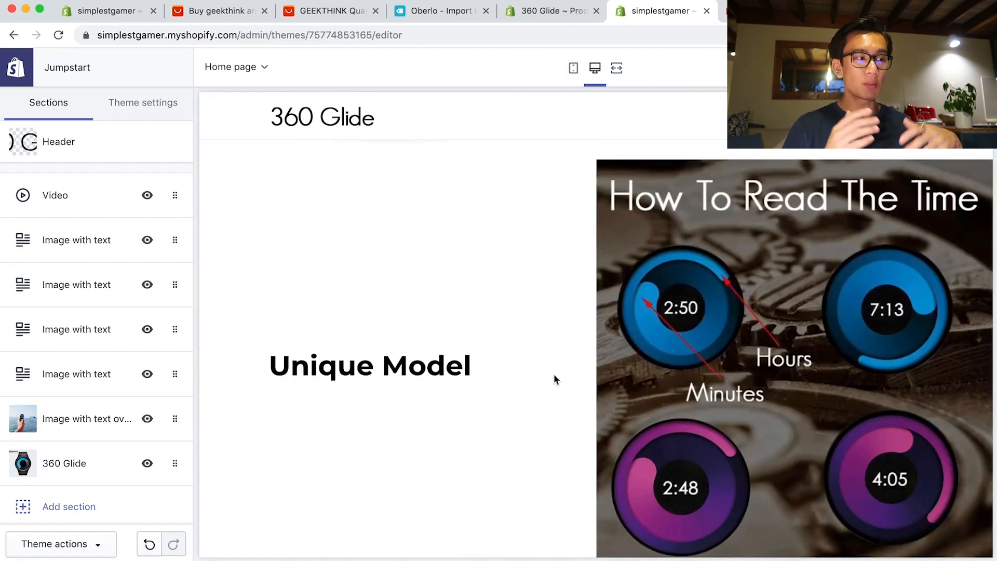
{"action": "left_click", "coordinate": [82, 335]}
{"action": "left_click", "coordinate": [16, 70]}
{"action": "left_click", "coordinate": [67, 378]}
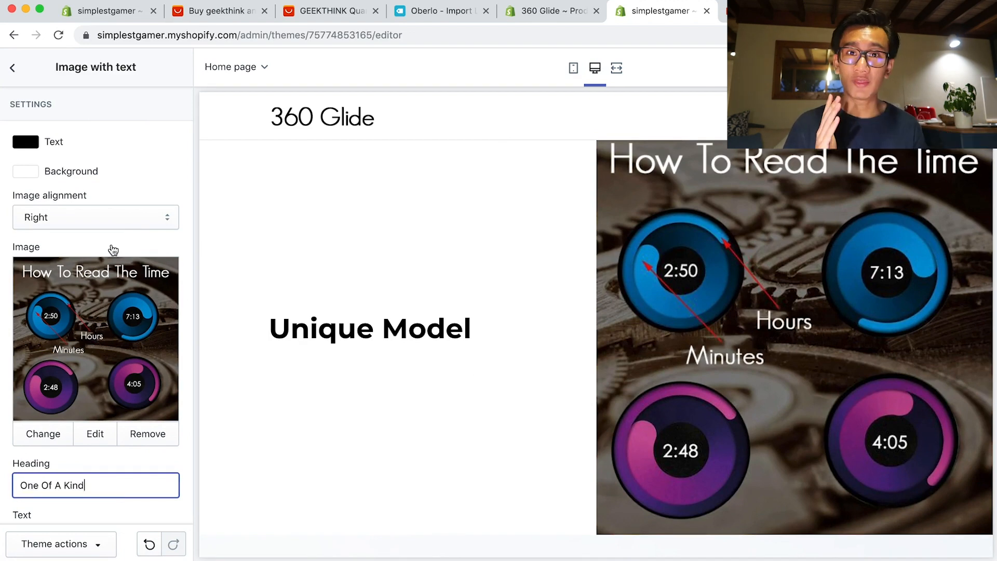
{"action": "left_click", "coordinate": [13, 68]}
Set the theme's primary accents color to black so the product section's buttons match, and save the theme.
{"action": "scroll", "coordinate": [562, 409], "scroll_direction": "down", "scroll_amount": 15}
{"action": "scroll", "coordinate": [522, 404], "scroll_direction": "up", "scroll_amount": 3}
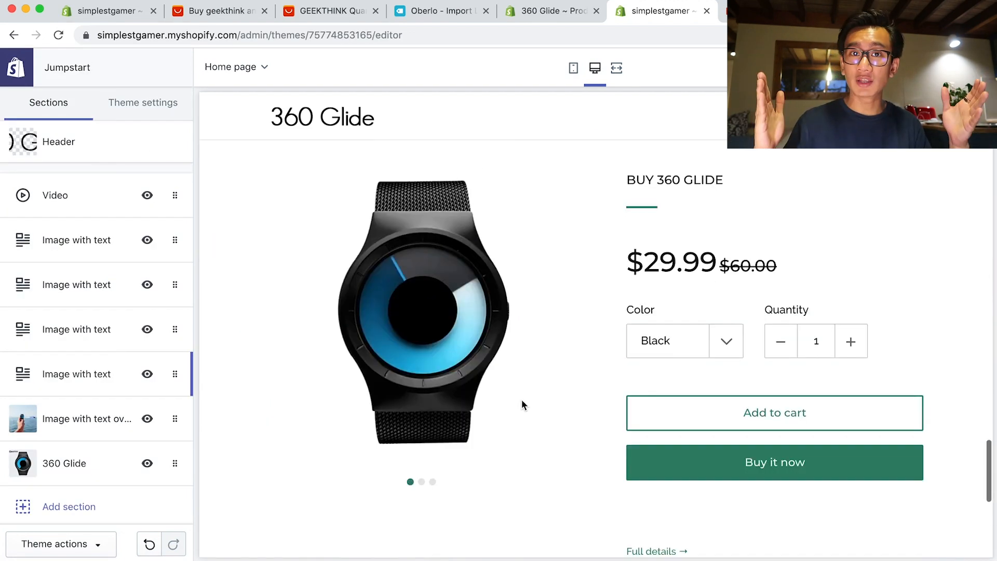
{"action": "scroll", "coordinate": [522, 397], "scroll_direction": "down", "scroll_amount": 10}
{"action": "scroll", "coordinate": [522, 396], "scroll_direction": "up", "scroll_amount": 10}
{"action": "left_click", "coordinate": [143, 103]}
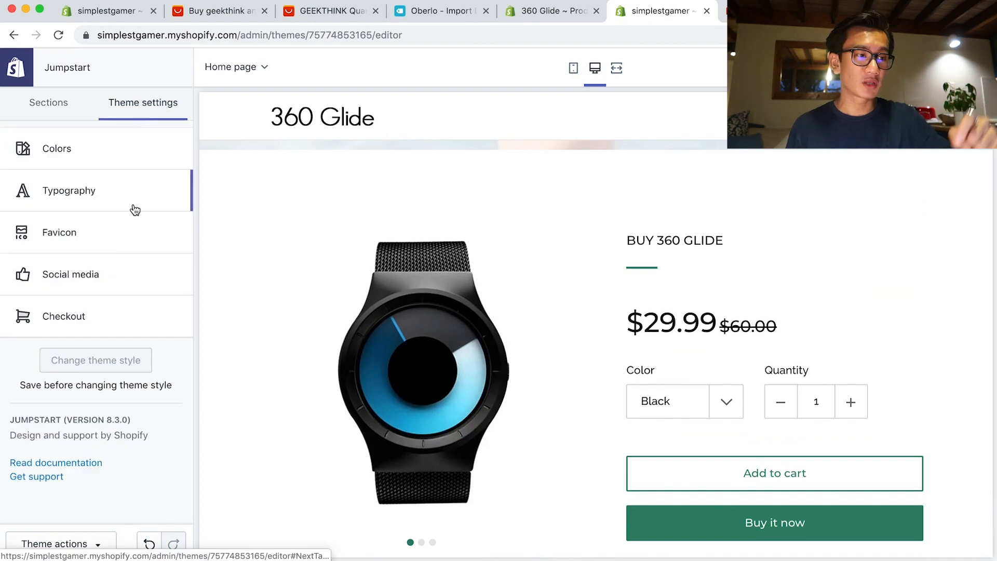
{"action": "left_click", "coordinate": [80, 154]}
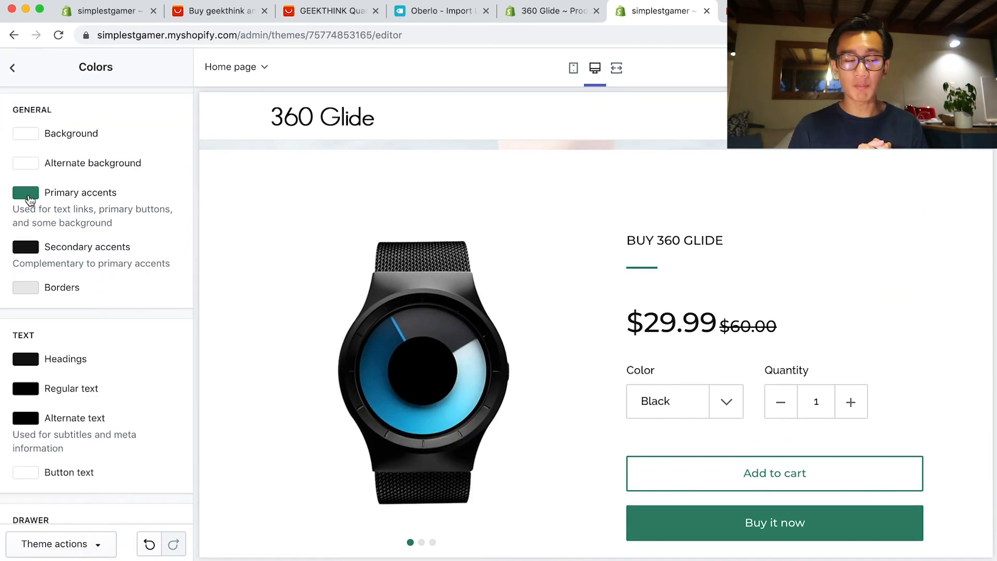
{"action": "left_click", "coordinate": [27, 195]}
{"action": "mouse_move", "coordinate": [57, 279]}
{"action": "left_mouse_down"}
{"action": "mouse_move", "coordinate": [18, 272]}
{"action": "mouse_move", "coordinate": [3, 332]}
{"action": "left_mouse_up"}
{"action": "left_click", "coordinate": [1, 347]}
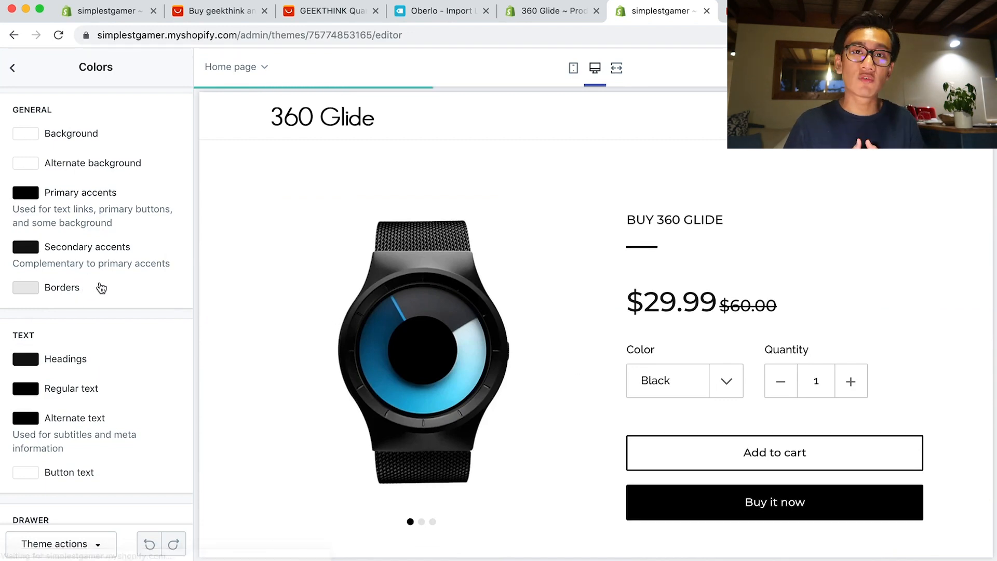
Disable password protection in the online store preferences and save the change.
{"action": "scroll", "coordinate": [735, 341], "scroll_direction": "down", "scroll_amount": 3}
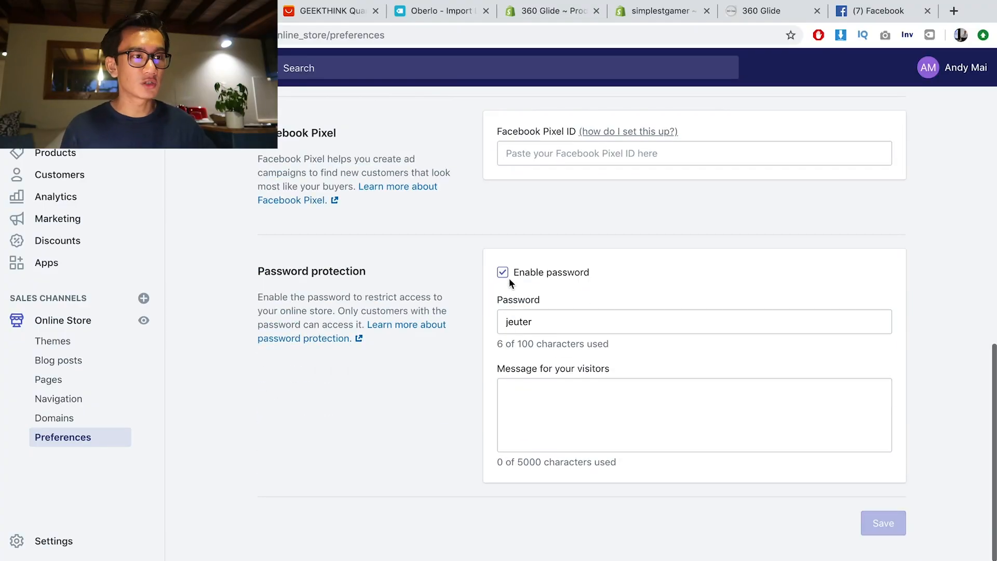
{"action": "left_click", "coordinate": [509, 276]}
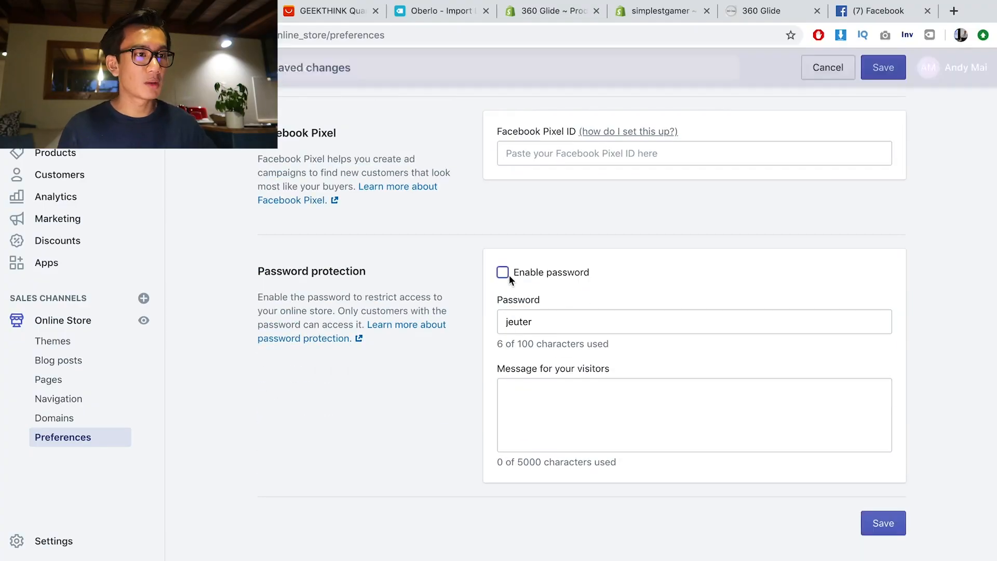
{"action": "left_click", "coordinate": [883, 522]}
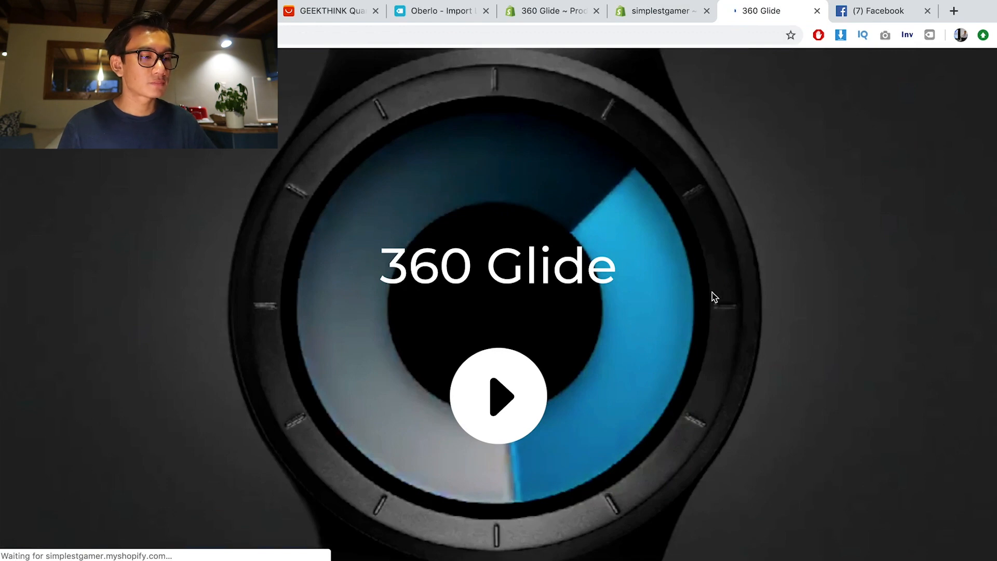
Review the live store's home page from the video banner down to the Buy 360 Glide section.
{"action": "scroll", "coordinate": [712, 291], "scroll_direction": "down", "scroll_amount": 15}
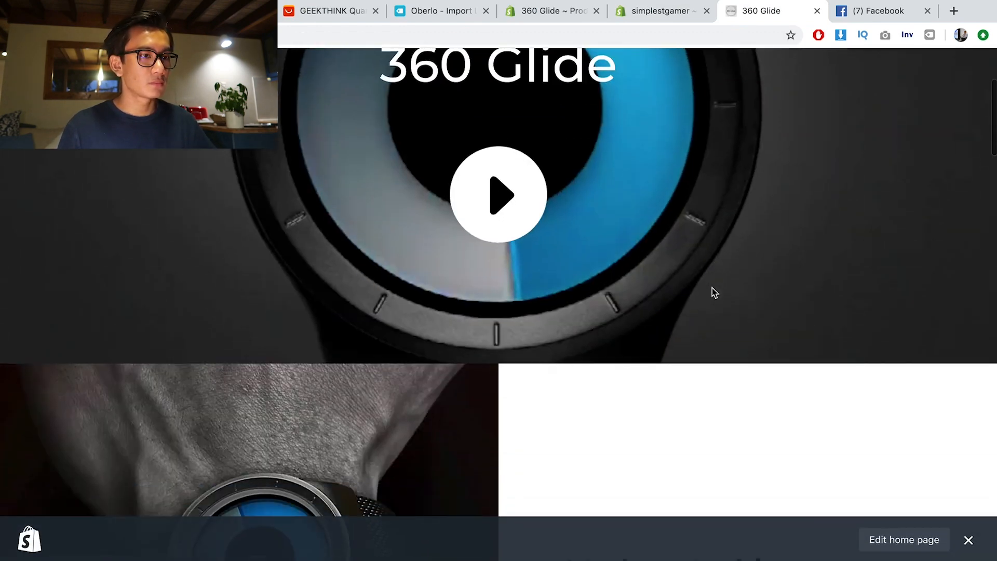
{"action": "scroll", "coordinate": [712, 292], "scroll_direction": "down", "scroll_amount": 20}
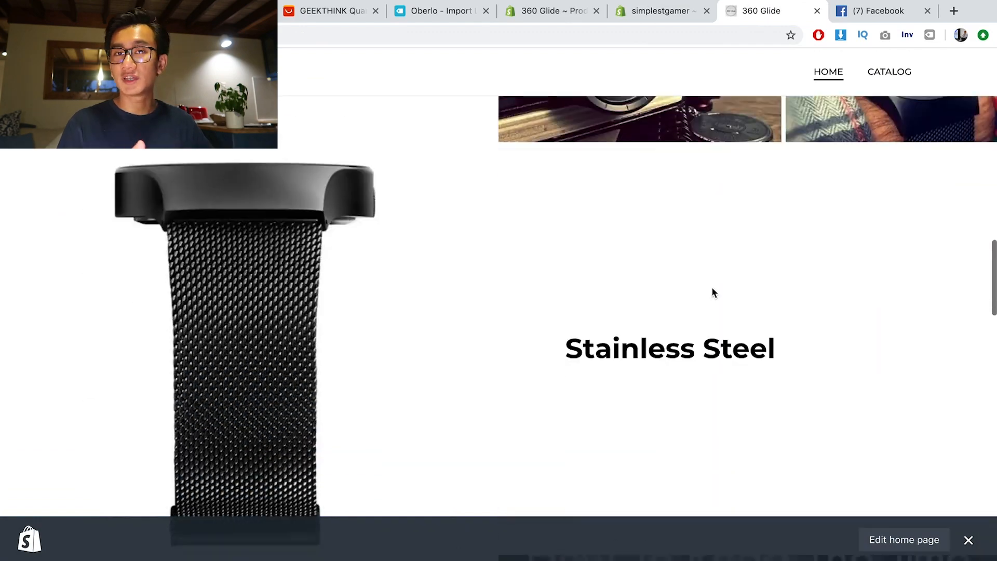
{"action": "scroll", "coordinate": [681, 193], "scroll_direction": "up", "scroll_amount": 6}
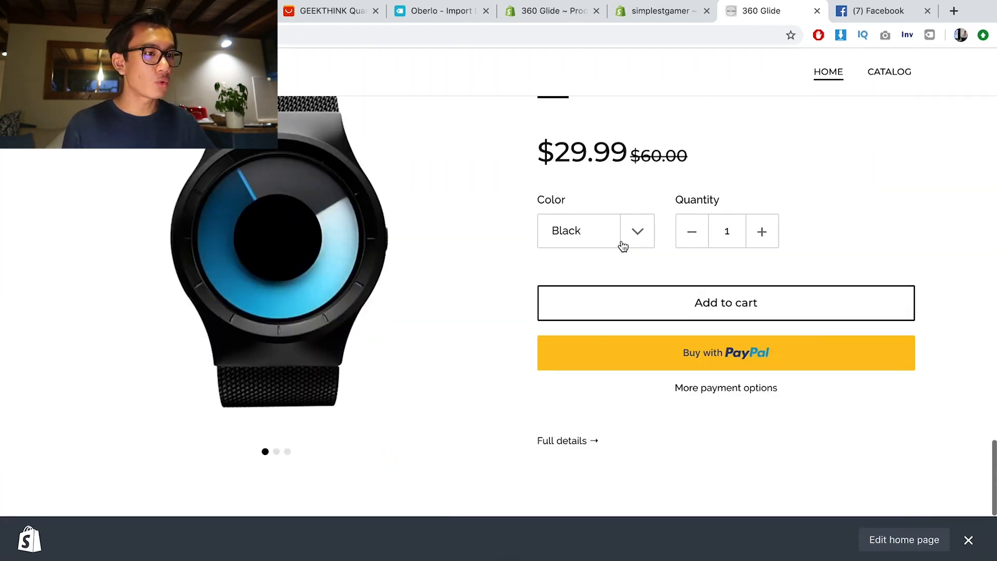
{"action": "scroll", "coordinate": [624, 249], "scroll_direction": "up", "scroll_amount": 2}
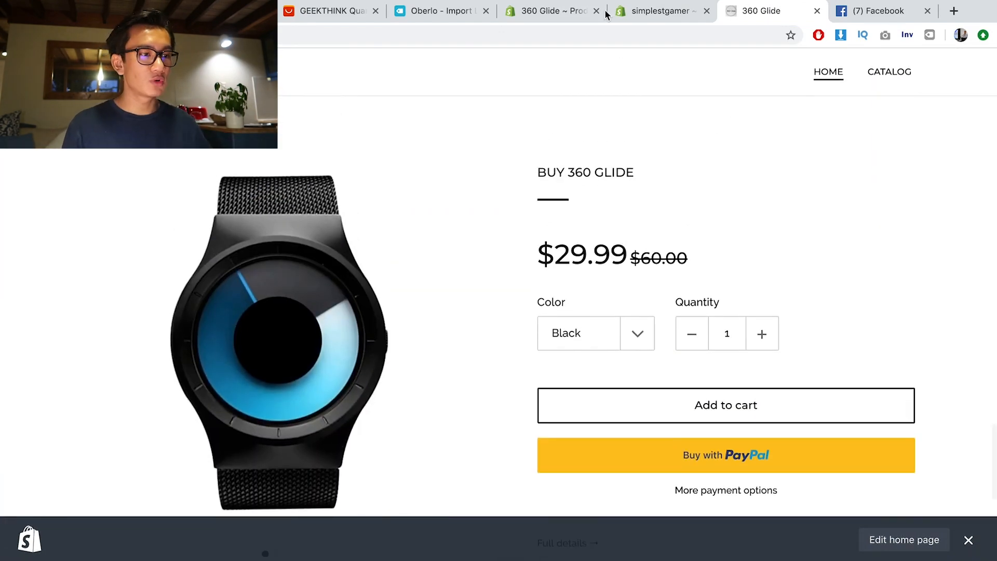
Switch the theme editor preview to mobile view and check the layout of all home page sections.
{"action": "left_click", "coordinate": [633, 13]}
{"action": "left_click", "coordinate": [571, 80]}
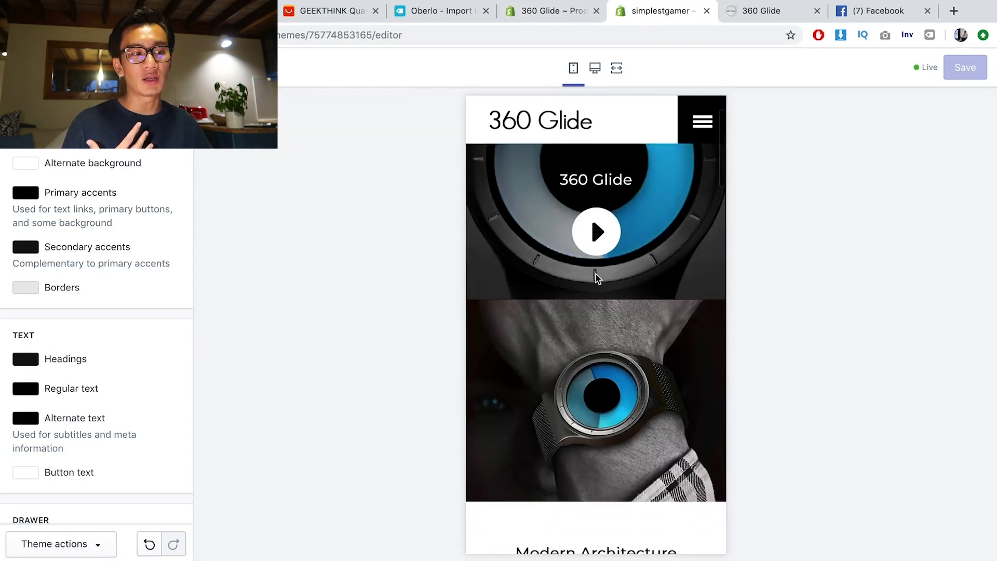
{"action": "scroll", "coordinate": [596, 273], "scroll_direction": "down", "scroll_amount": 10}
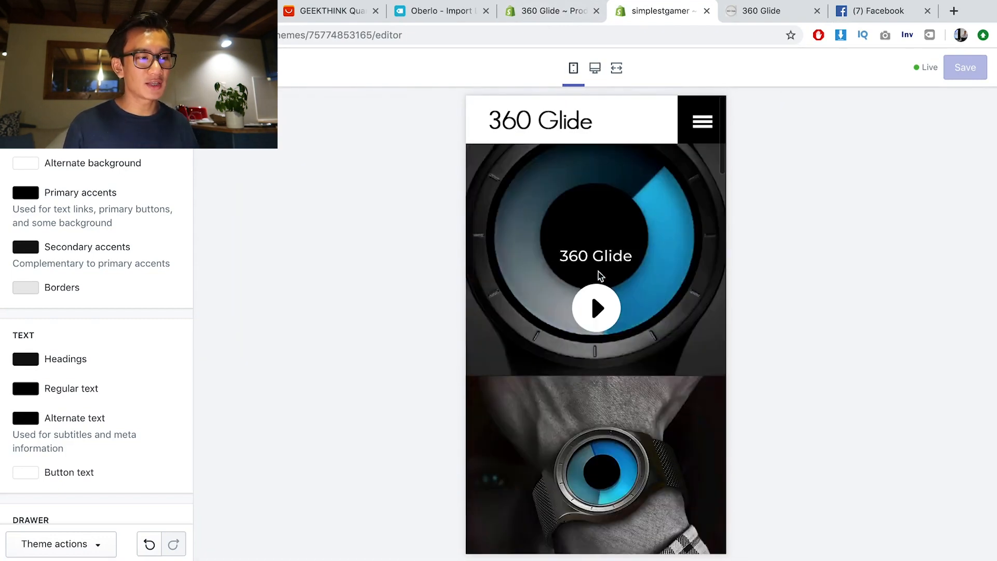
{"action": "scroll", "coordinate": [599, 275], "scroll_direction": "down", "scroll_amount": 15}
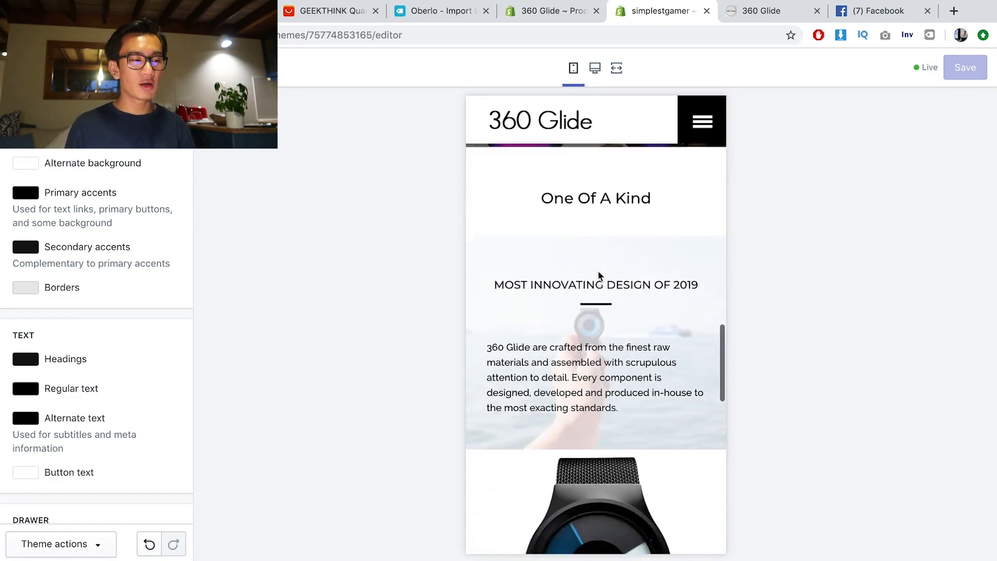
{"action": "scroll", "coordinate": [598, 273], "scroll_direction": "down", "scroll_amount": 10}
{"action": "scroll", "coordinate": [598, 273], "scroll_direction": "up", "scroll_amount": 10}
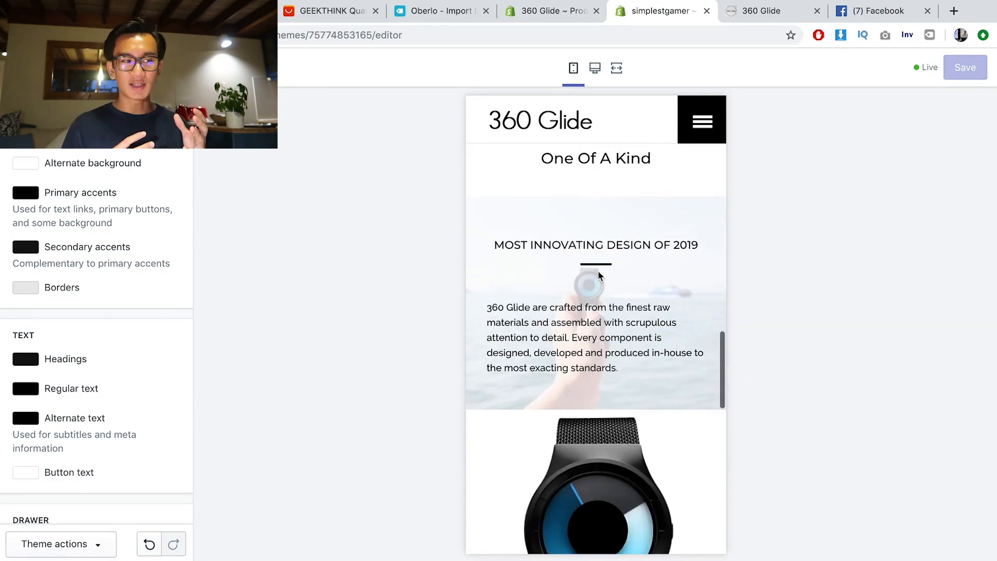
{"action": "scroll", "coordinate": [598, 275], "scroll_direction": "up", "scroll_amount": 10}
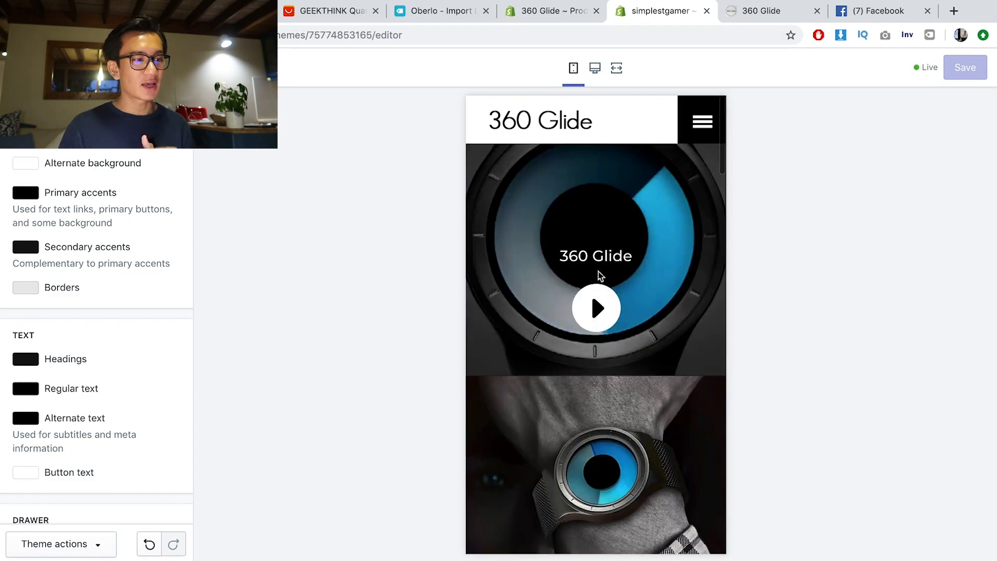
{"action": "scroll", "coordinate": [564, 248], "scroll_direction": "down", "scroll_amount": 5}
{"action": "scroll", "coordinate": [566, 242], "scroll_direction": "up", "scroll_amount": 5}
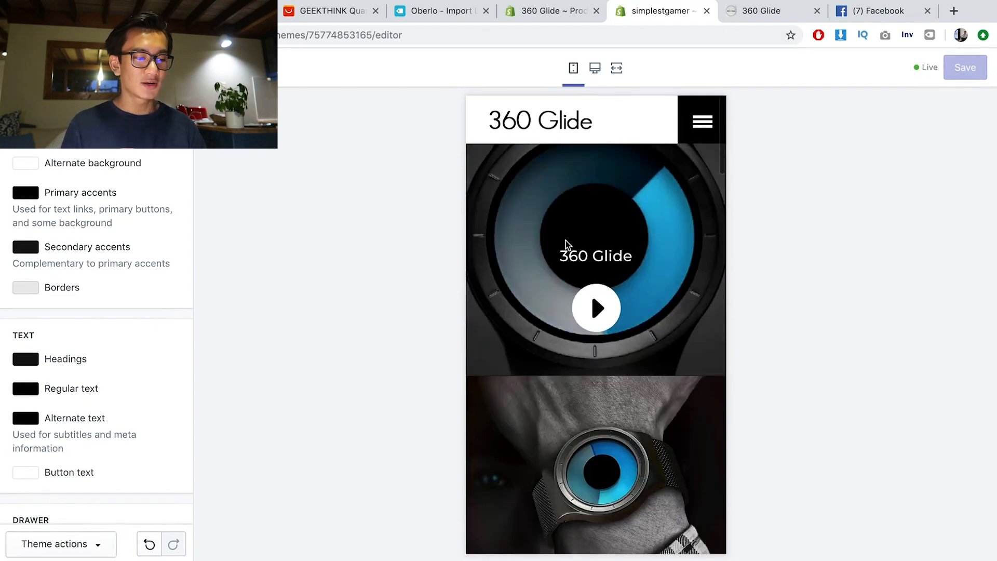